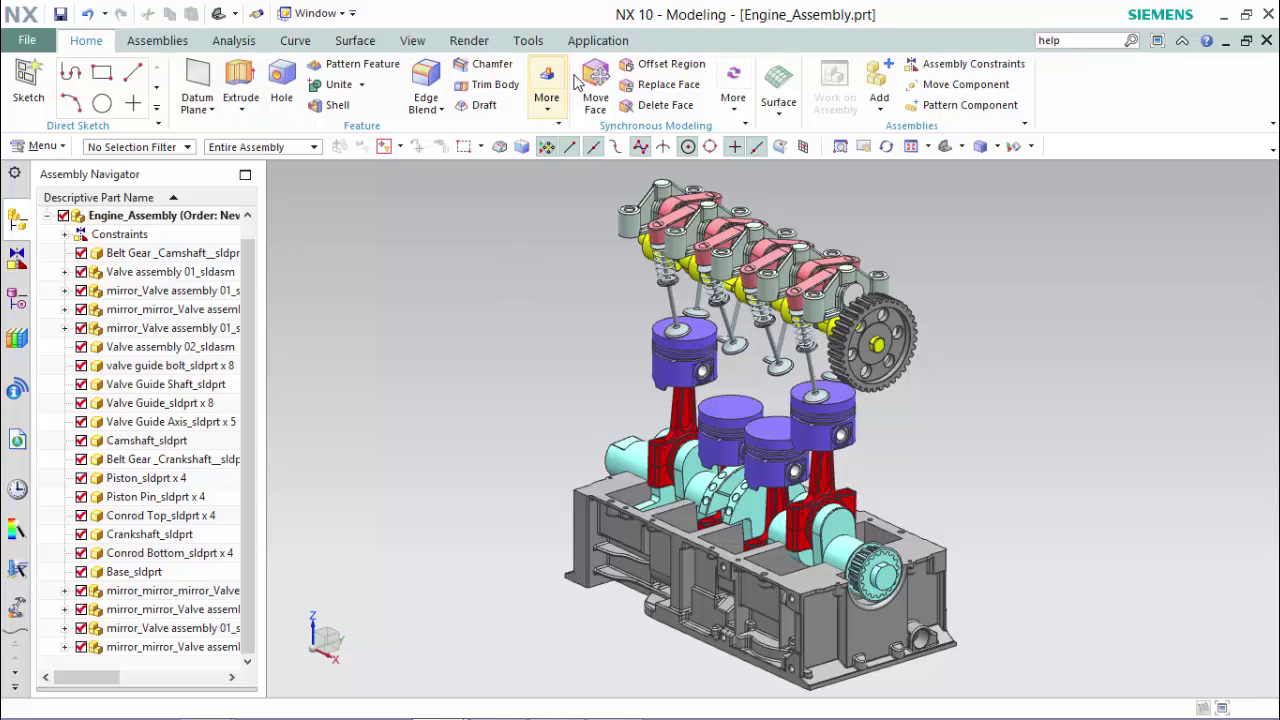
- Create a Dynamics simulation named motion_1 for Engine_Assembly in Motion Simulation and dismiss the joint wizard without mapping constraints
{"action": "left_click", "coordinate": [600, 42]}
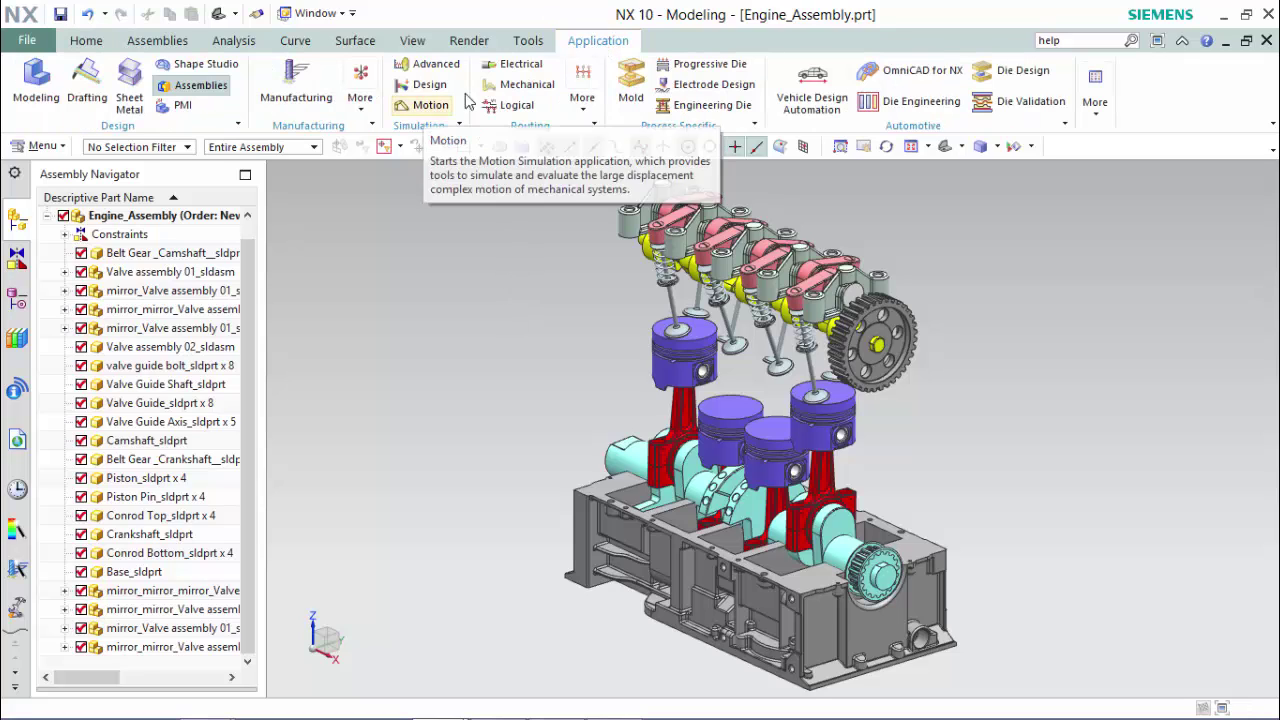
{"action": "left_click", "coordinate": [437, 108]}
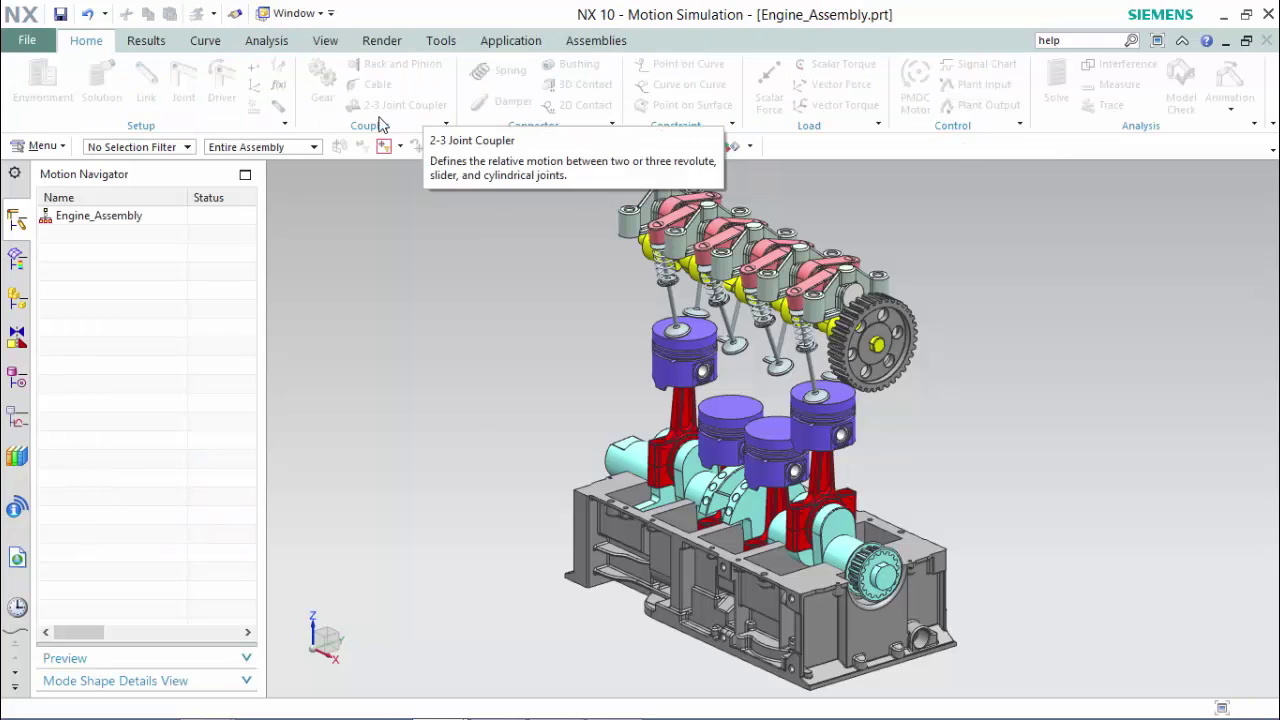
{"action": "left_click", "coordinate": [109, 219]}
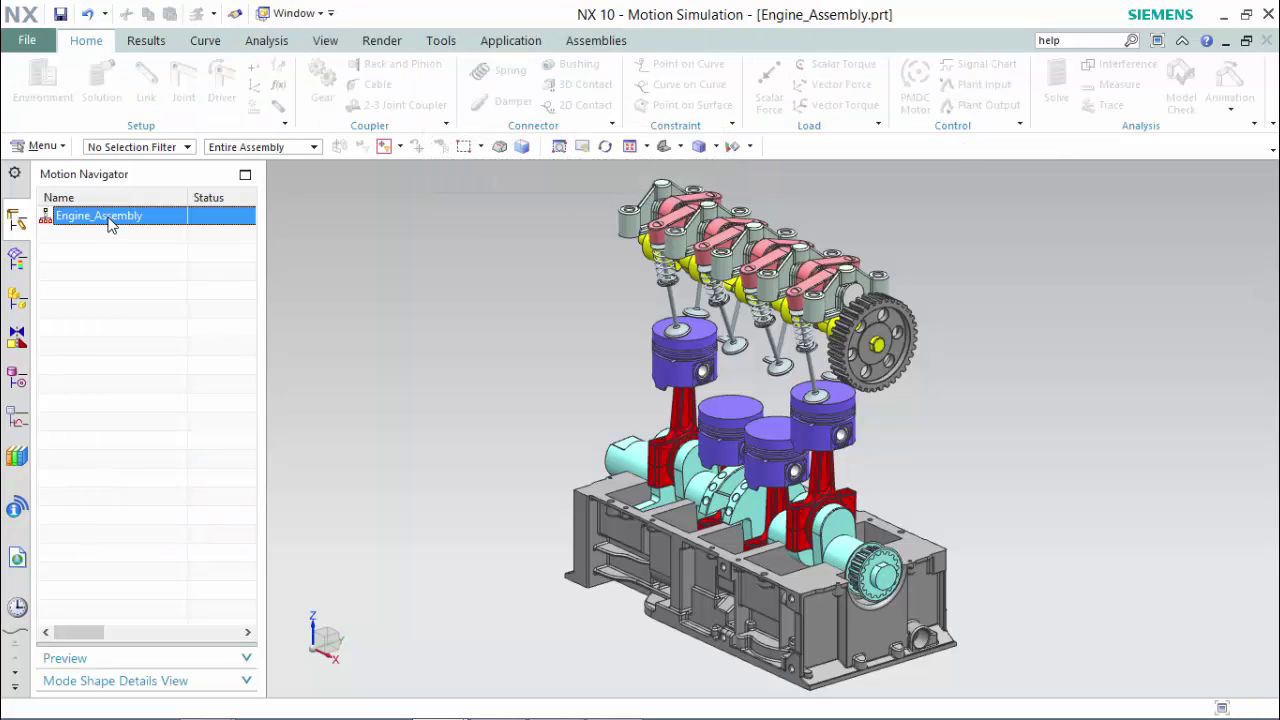
{"action": "right_click", "coordinate": [109, 222]}
{"action": "left_click", "coordinate": [157, 231]}
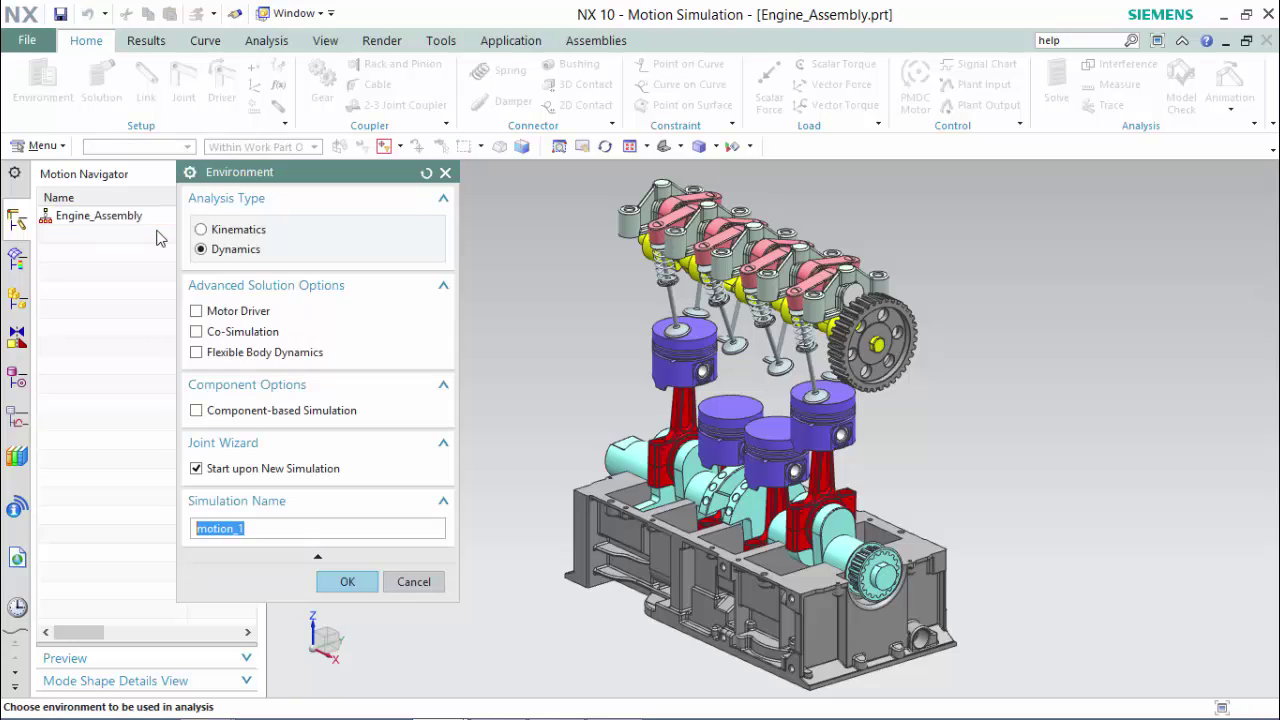
{"action": "left_click", "coordinate": [247, 266]}
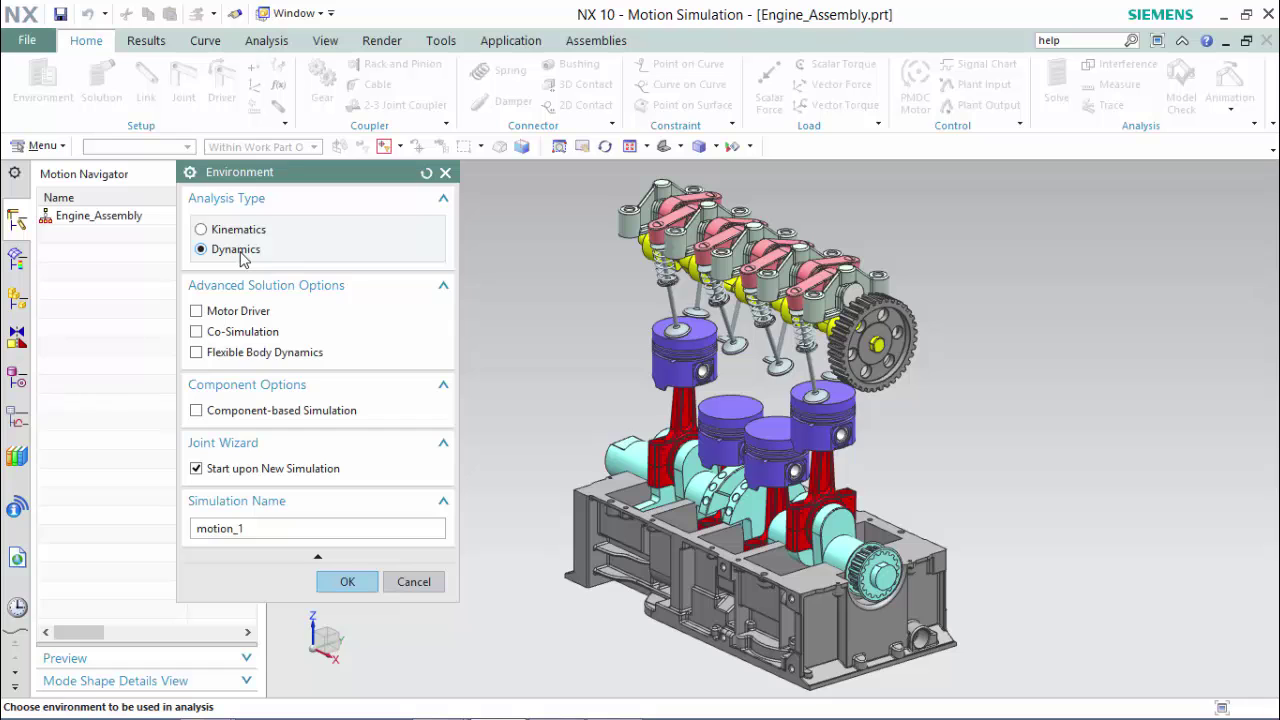
{"action": "left_click", "coordinate": [349, 583]}
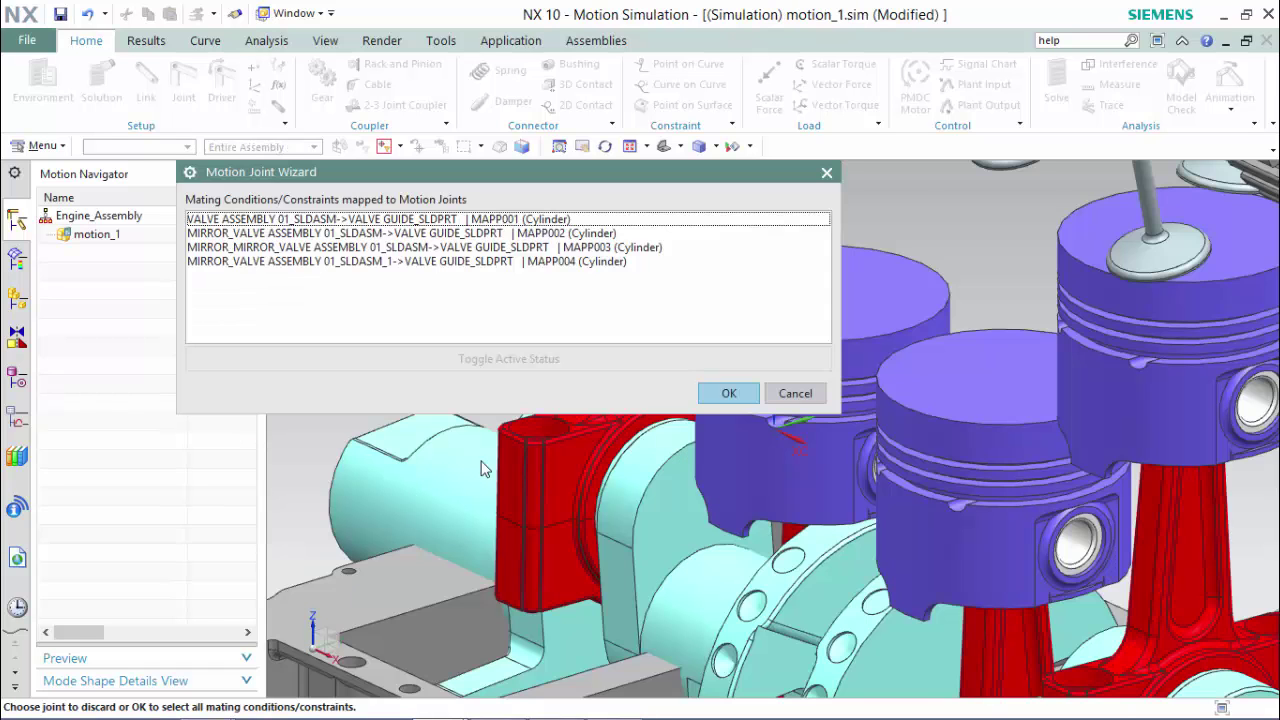
{"action": "left_click", "coordinate": [796, 394]}
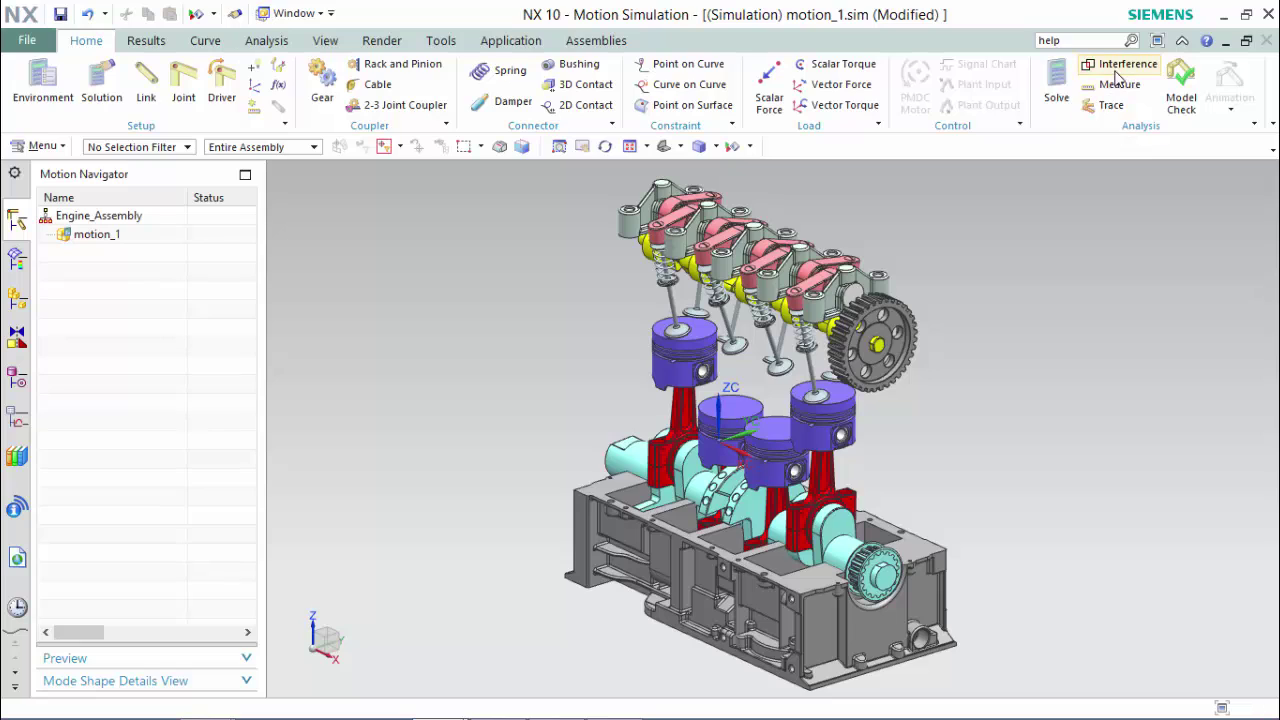
- Create a motion link from the engine base and a second link from the crankshaft with its belt gear
{"action": "left_click", "coordinate": [1231, 110]}
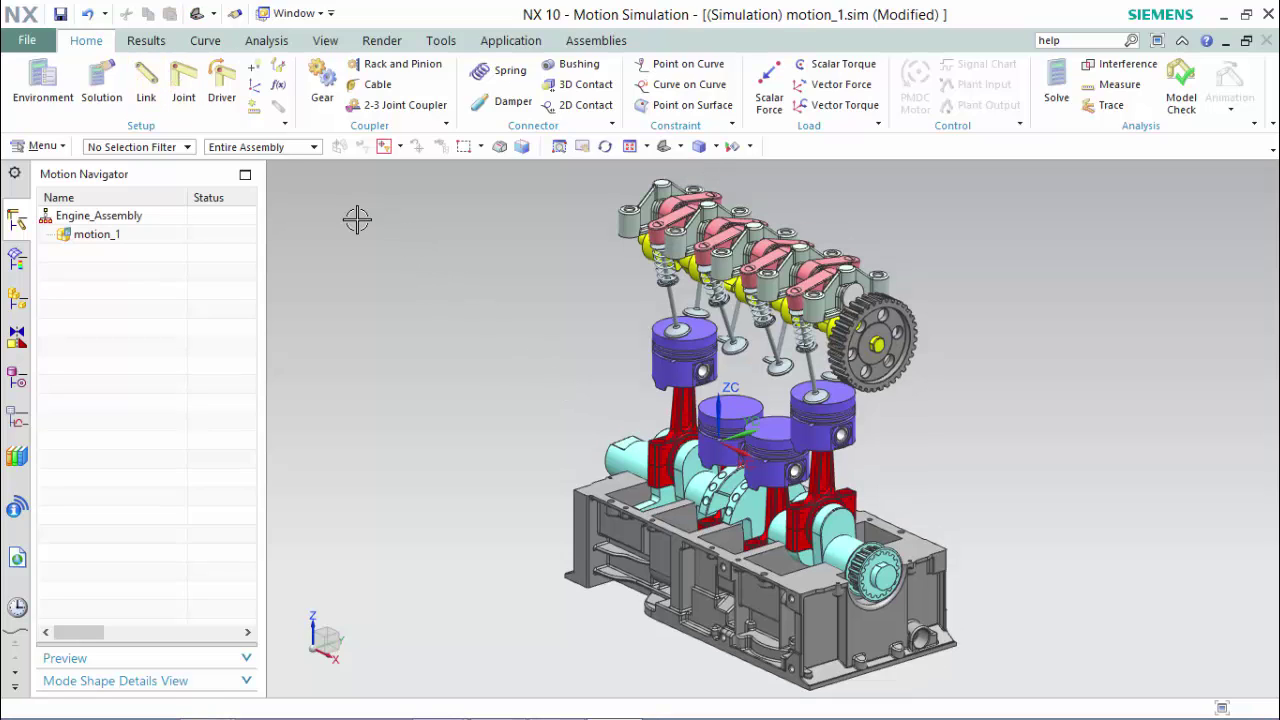
{"action": "left_click", "coordinate": [146, 80]}
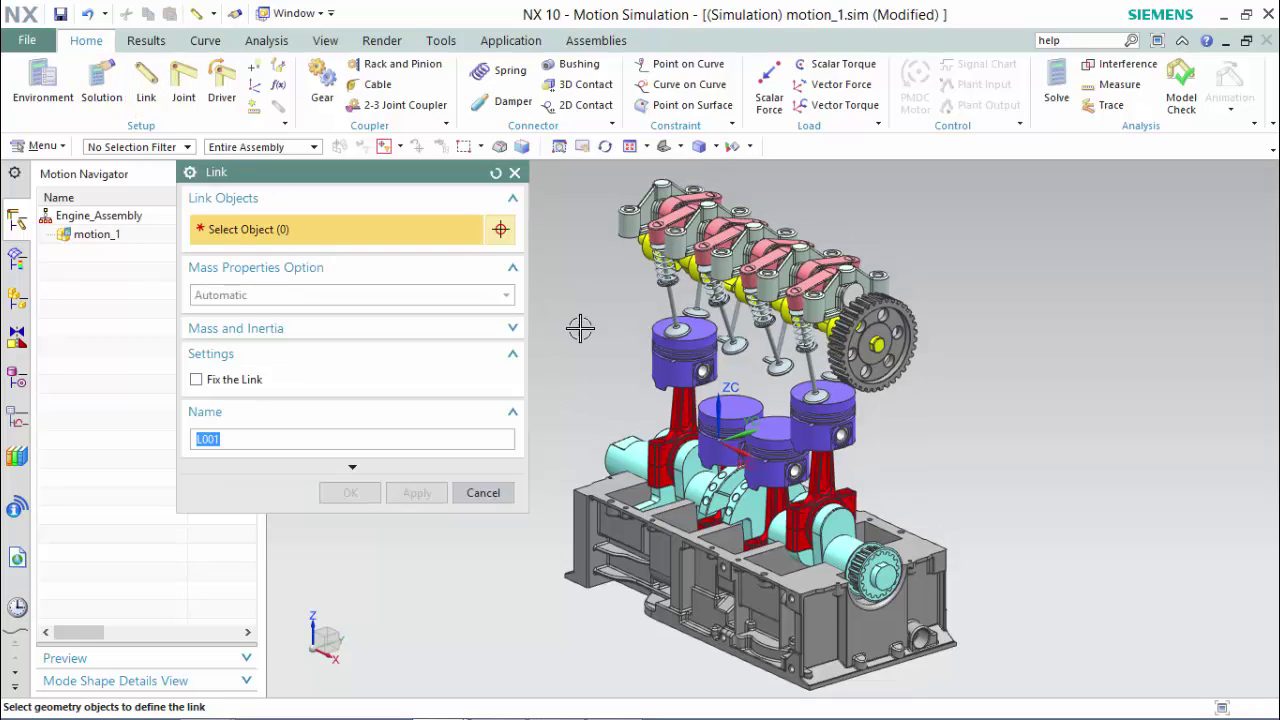
{"action": "middle_click_drag", "start_coordinate": [594, 350], "coordinate": [638, 400]}
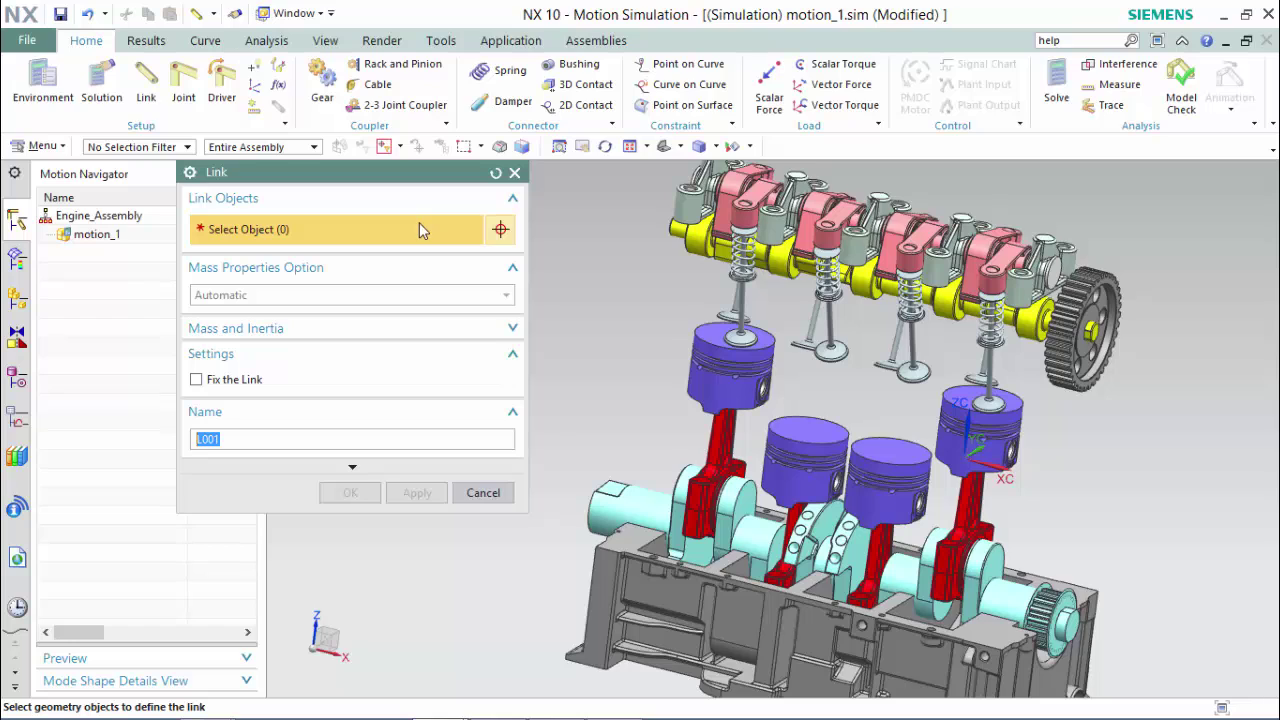
{"action": "left_click", "coordinate": [372, 329]}
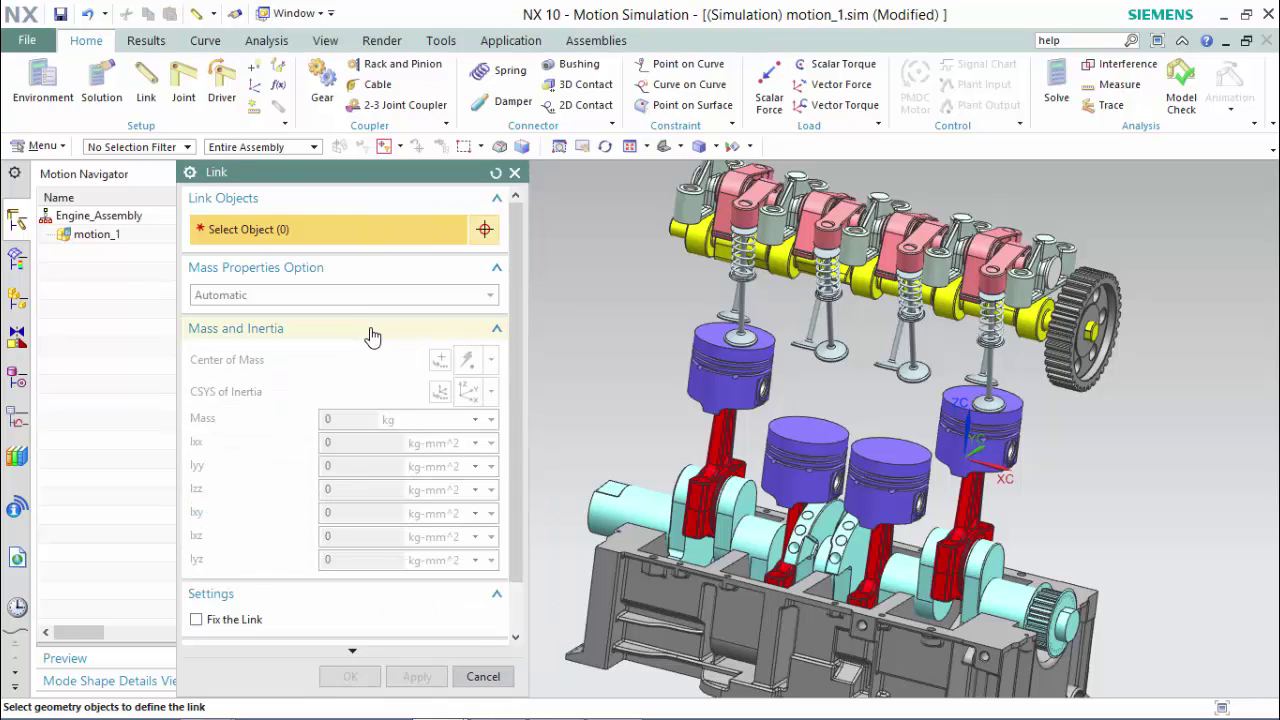
{"action": "left_click", "coordinate": [372, 331]}
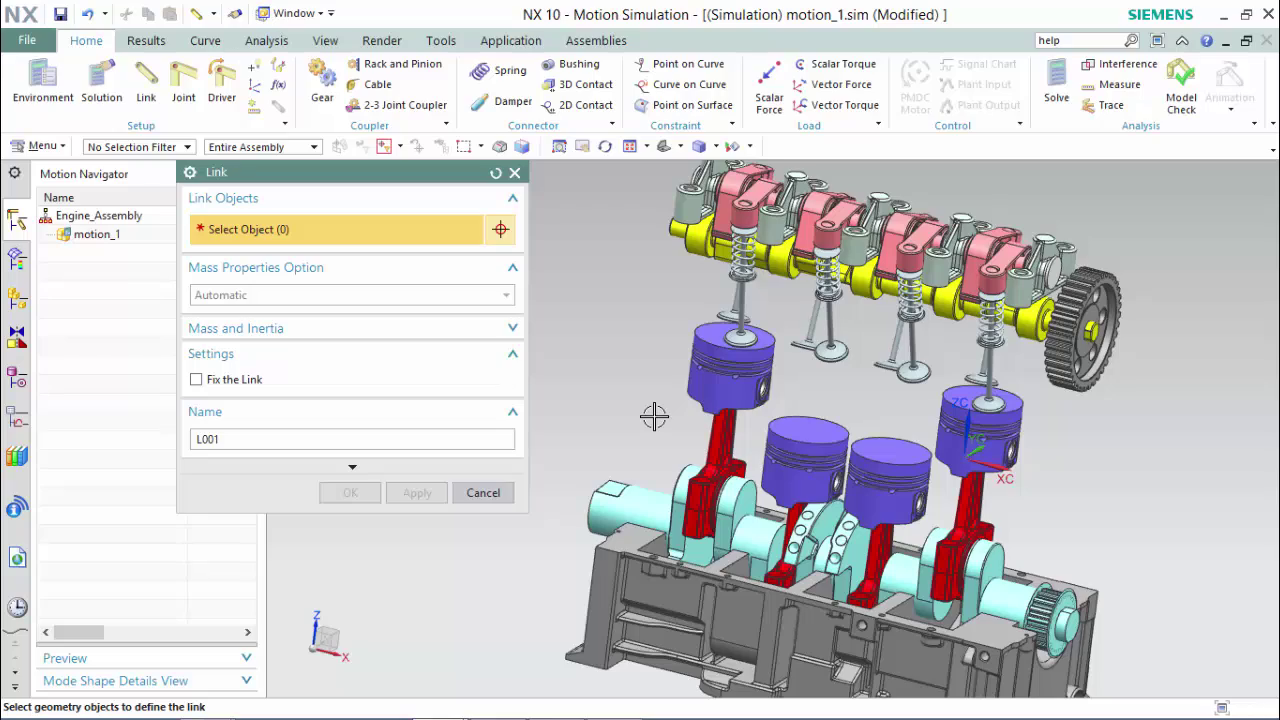
{"action": "middle_click_drag", "start_coordinate": [653, 414], "coordinate": [680, 440]}
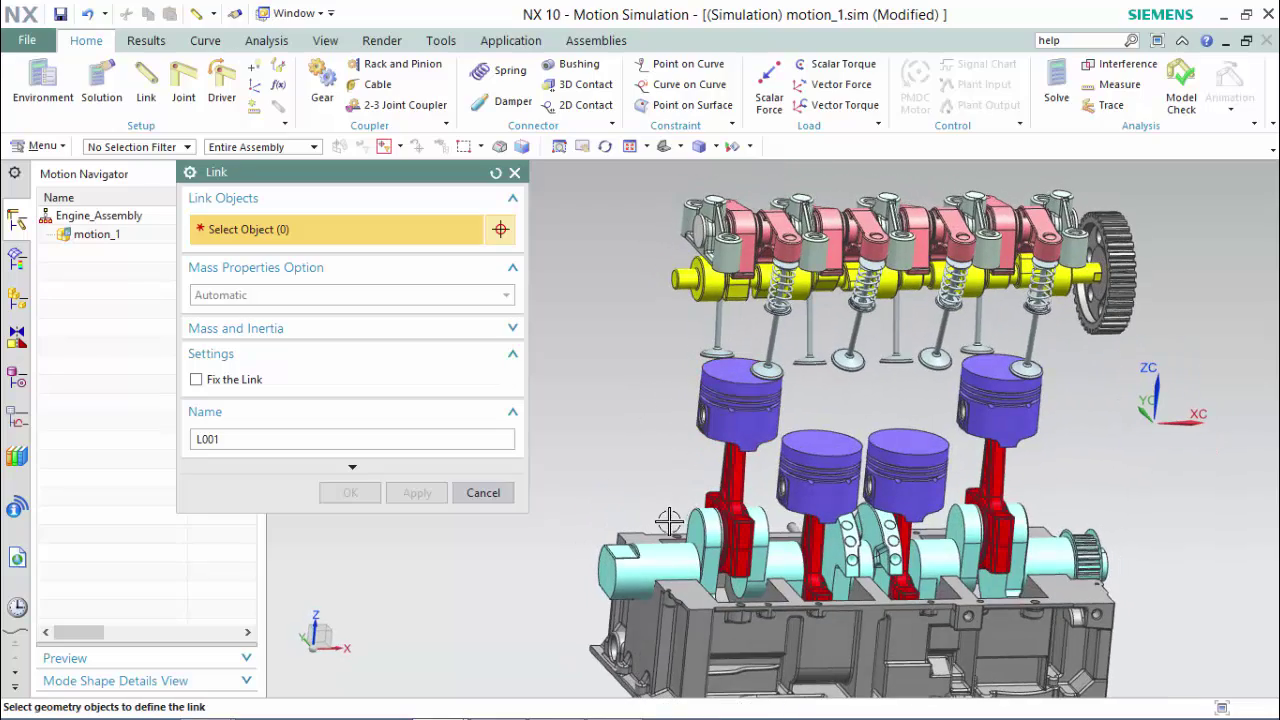
{"action": "left_click", "coordinate": [640, 597]}
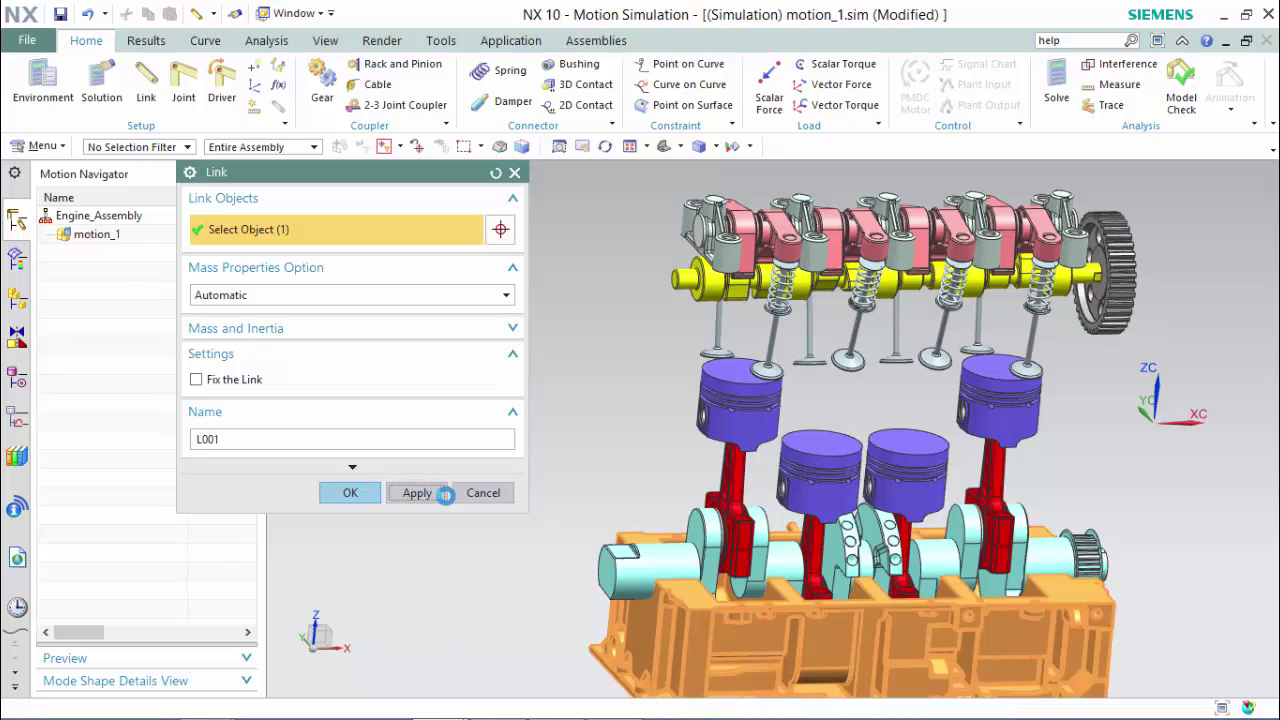
{"action": "left_click", "coordinate": [444, 494]}
{"action": "left_click", "coordinate": [660, 550]}
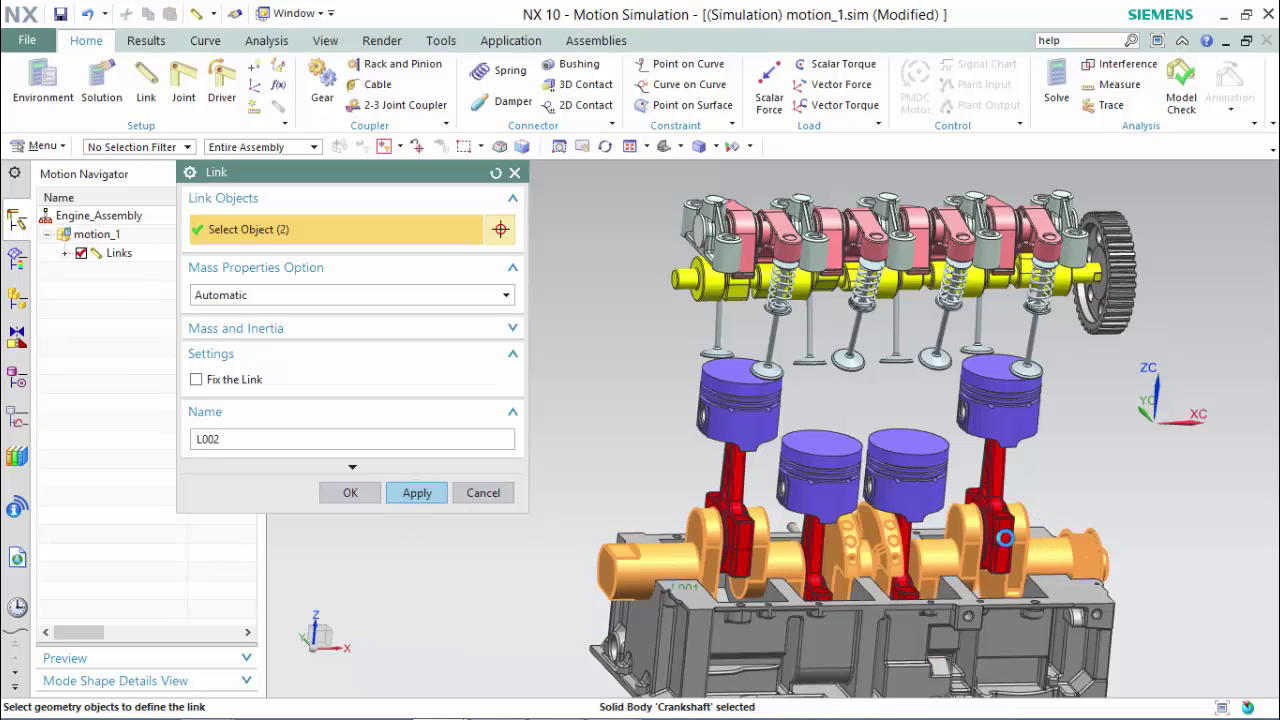
{"action": "left_click", "coordinate": [428, 496]}
- Create a link from the first piston, farthest from the belt gears, with its pin and both connecting rod parts
{"action": "left_click", "coordinate": [737, 556]}
{"action": "left_click", "coordinate": [725, 490]}
{"action": "left_click", "coordinate": [700, 422]}
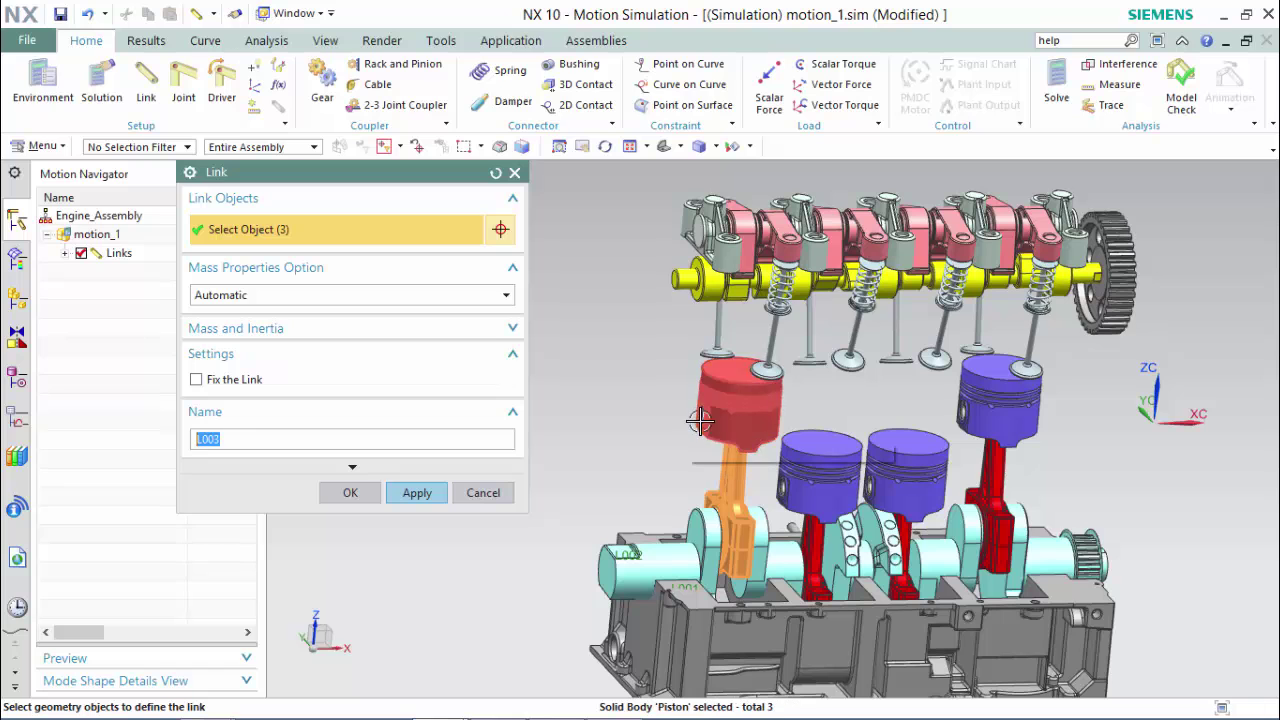
{"action": "left_click", "coordinate": [700, 424]}
{"action": "left_click", "coordinate": [417, 492]}
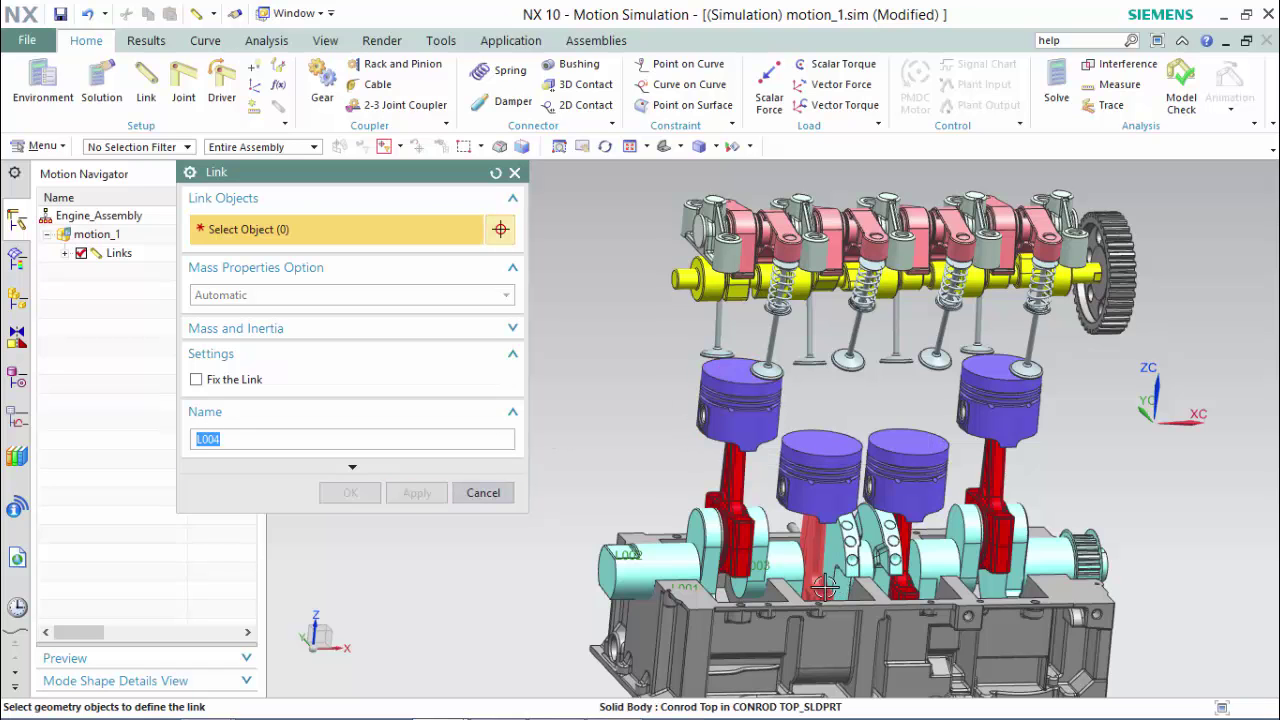
- Create a link from the second piston, its piston pin, and the top and bottom connecting rod parts
{"action": "left_click", "coordinate": [824, 588]}
{"action": "middle_click_drag", "start_coordinate": [824, 590], "coordinate": [816, 598]}
{"action": "left_click", "coordinate": [816, 598]}
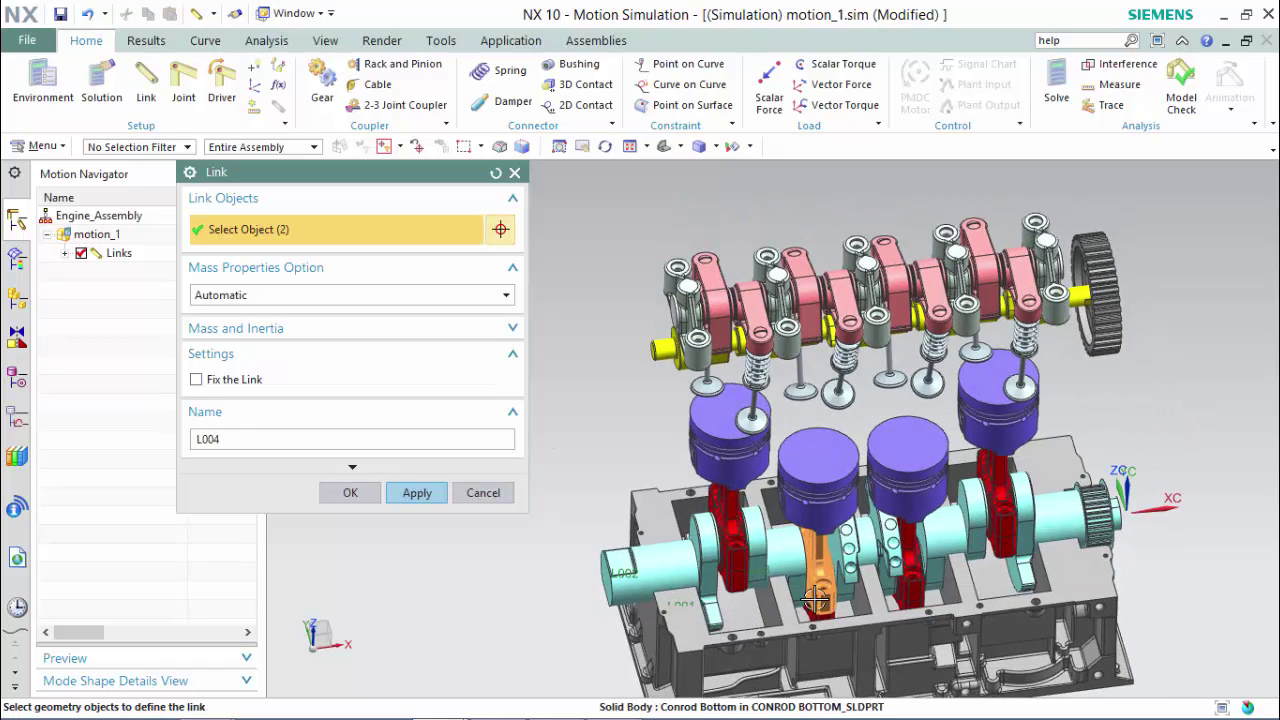
{"action": "left_click", "coordinate": [815, 470]}
{"action": "scroll", "coordinate": [781, 490], "scroll_direction": "up", "scroll_amount": 3}
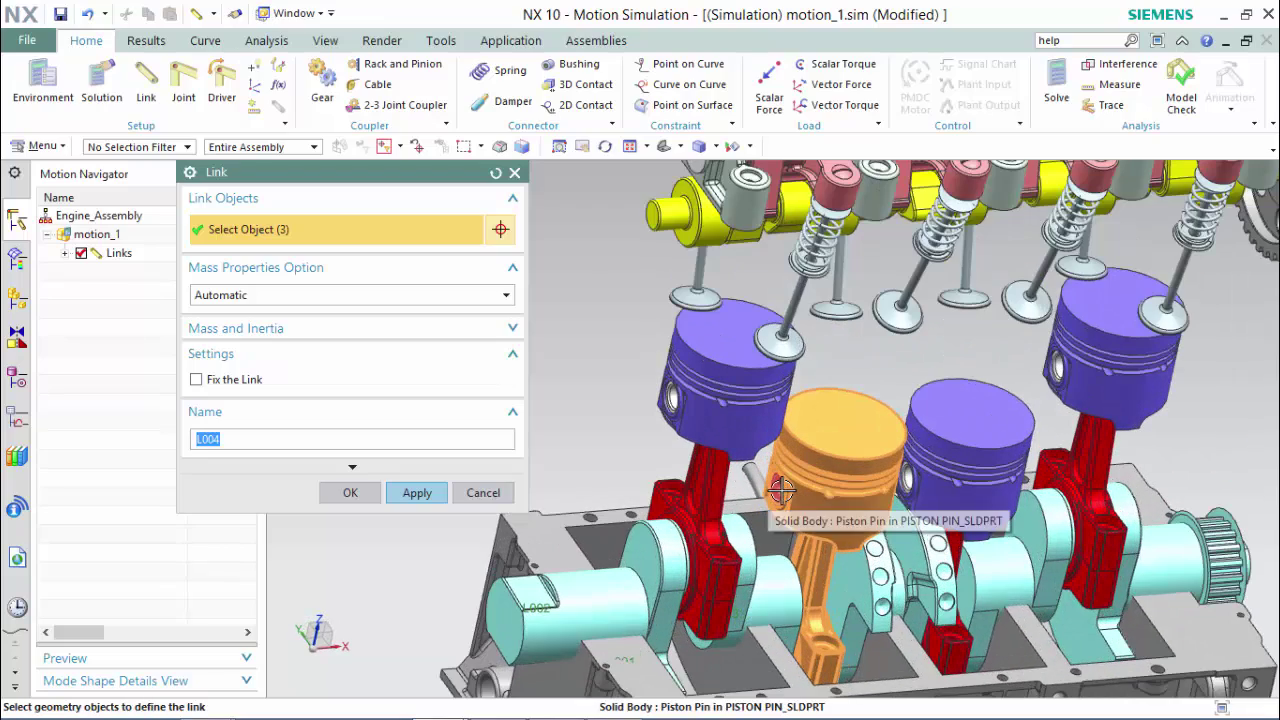
{"action": "left_click", "coordinate": [781, 490]}
{"action": "left_click", "coordinate": [417, 492]}
- Create a link from the third piston, its piston pin, and the top and bottom connecting rod parts
{"action": "scroll", "coordinate": [985, 600], "scroll_direction": "down", "scroll_amount": 3}
{"action": "middle_click_drag", "start_coordinate": [985, 600], "coordinate": [940, 537]}
{"action": "left_click", "coordinate": [980, 620]}
{"action": "left_click", "coordinate": [993, 622]}
{"action": "left_click", "coordinate": [940, 537]}
{"action": "scroll", "coordinate": [940, 537], "scroll_direction": "up", "scroll_amount": 5}
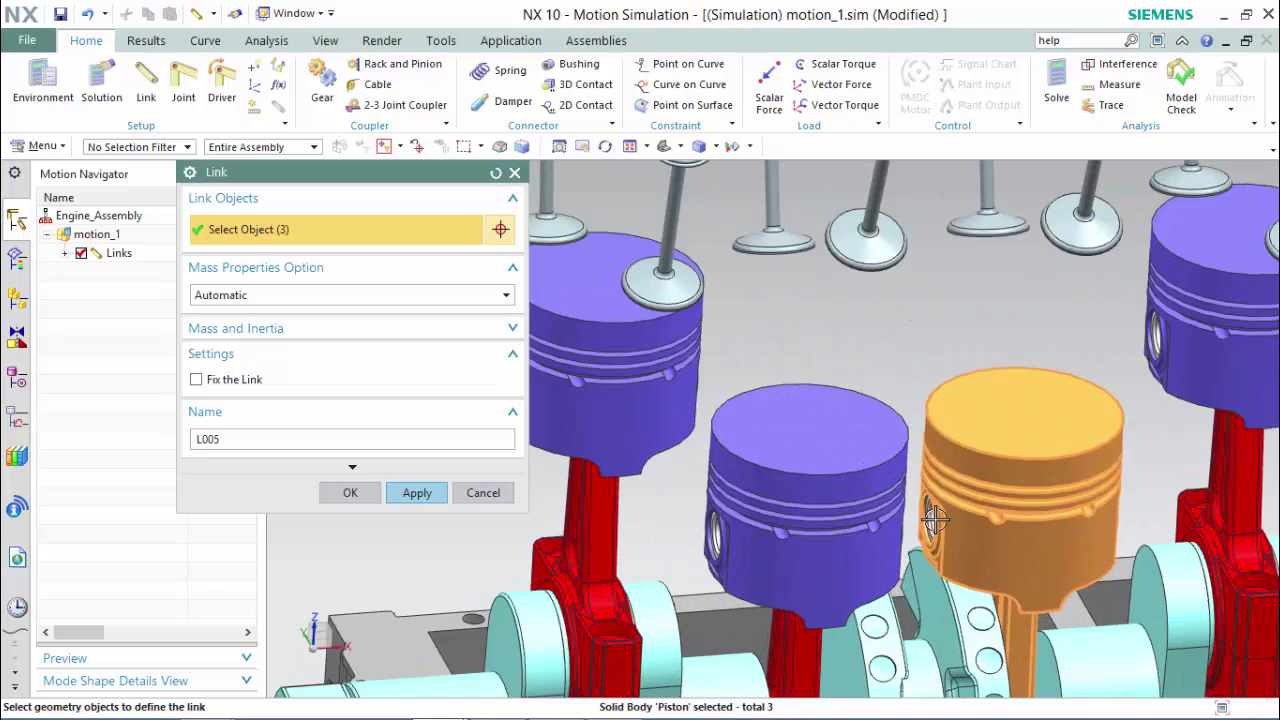
{"action": "left_click", "coordinate": [417, 492]}
- Create a link from the fourth piston, nearest the belt gears, with its pin and both connecting rod parts
{"action": "scroll", "coordinate": [1153, 474], "scroll_direction": "down", "scroll_amount": 3}
{"action": "middle_click_drag", "start_coordinate": [1153, 474], "coordinate": [1168, 500]}
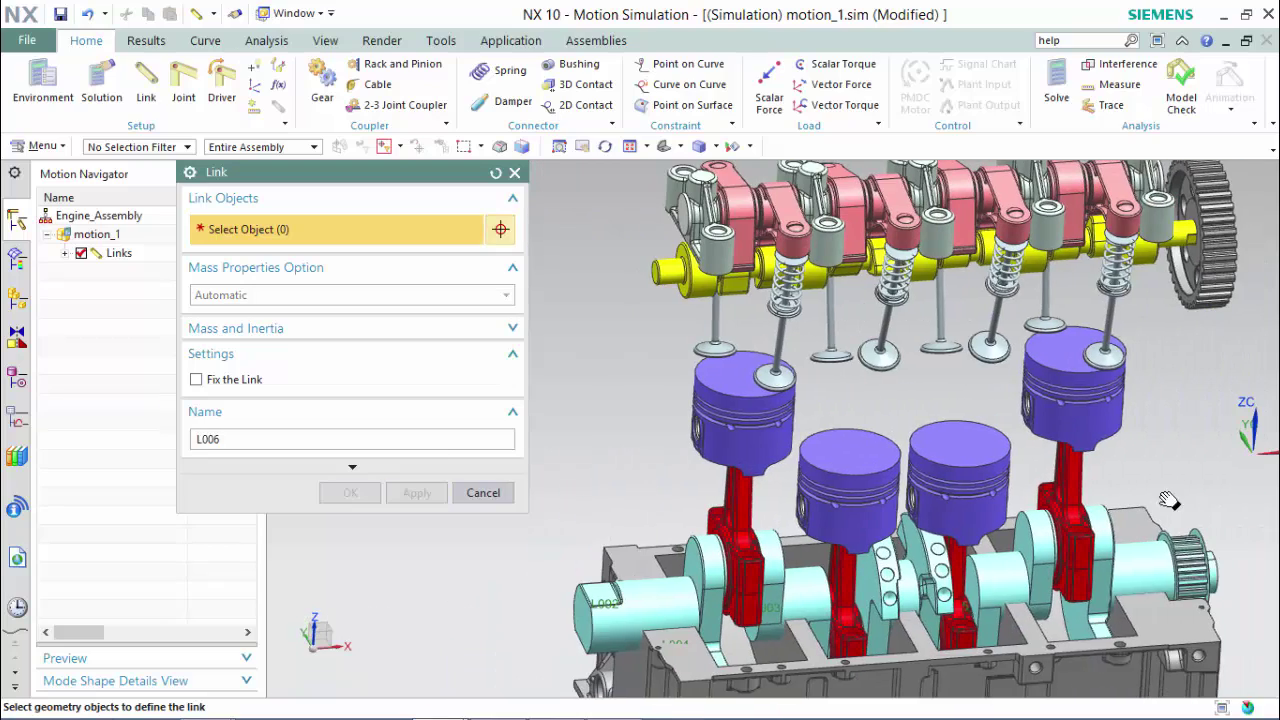
{"action": "left_click", "coordinate": [1074, 575]}
{"action": "left_click", "coordinate": [1065, 480]}
{"action": "left_click", "coordinate": [1033, 414]}
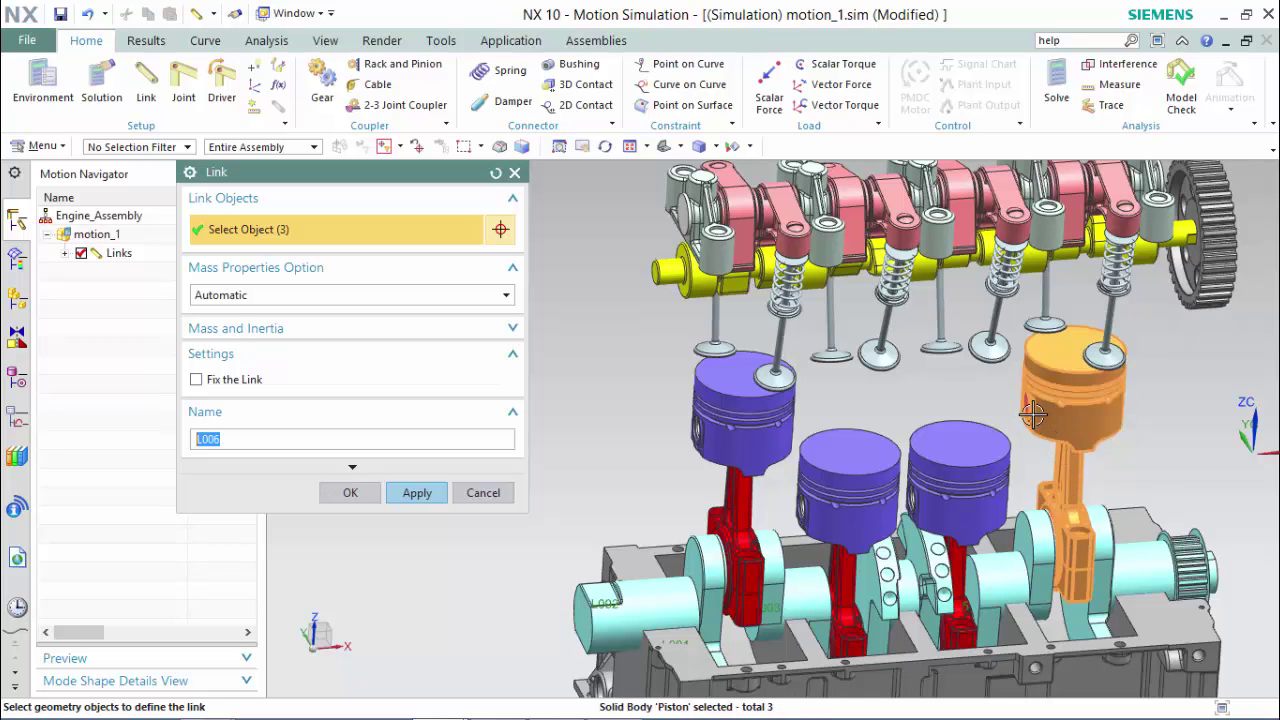
{"action": "left_click", "coordinate": [417, 492]}
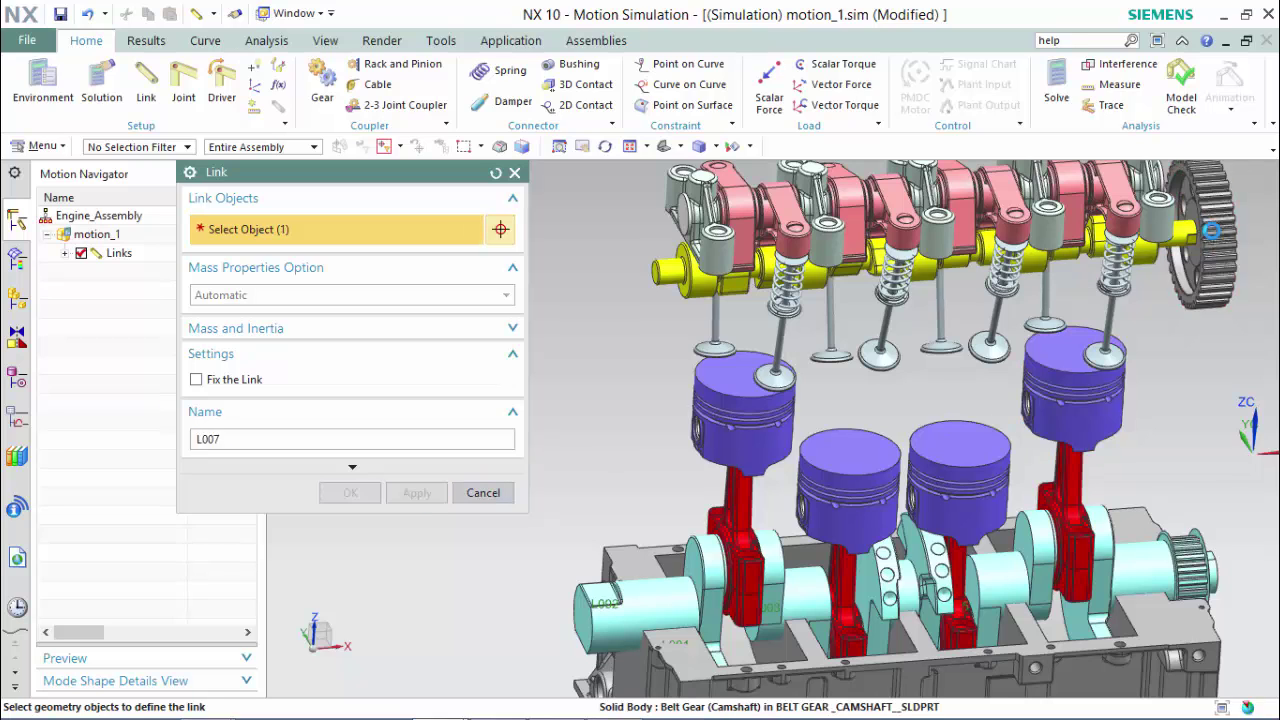
- Create a link from the camshaft with its belt gear, and another link from the valve guide shaft
{"action": "left_click", "coordinate": [668, 272]}
{"action": "left_click", "coordinate": [417, 492]}
{"action": "middle_click_drag", "start_coordinate": [630, 356], "coordinate": [620, 394], "text": "shift"}
{"action": "scroll", "coordinate": [676, 278], "scroll_direction": "up", "scroll_amount": 4}
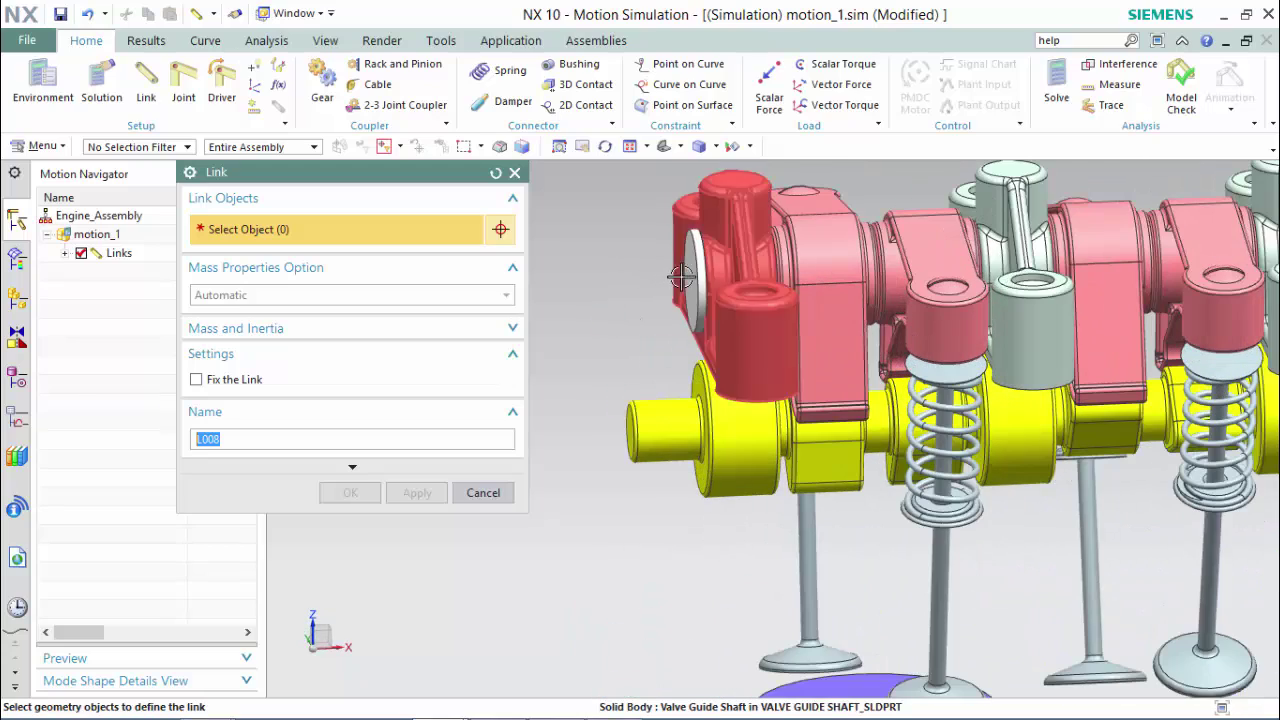
{"action": "left_click", "coordinate": [681, 278]}
{"action": "left_click", "coordinate": [417, 492]}
- Create a link from the first valve guide, its bolt, and the whole MIRROR_VALVE ASSEMBLY 01_SLDASM_1 subassembly beneath it
{"action": "scroll", "coordinate": [634, 352], "scroll_direction": "down", "scroll_amount": 2}
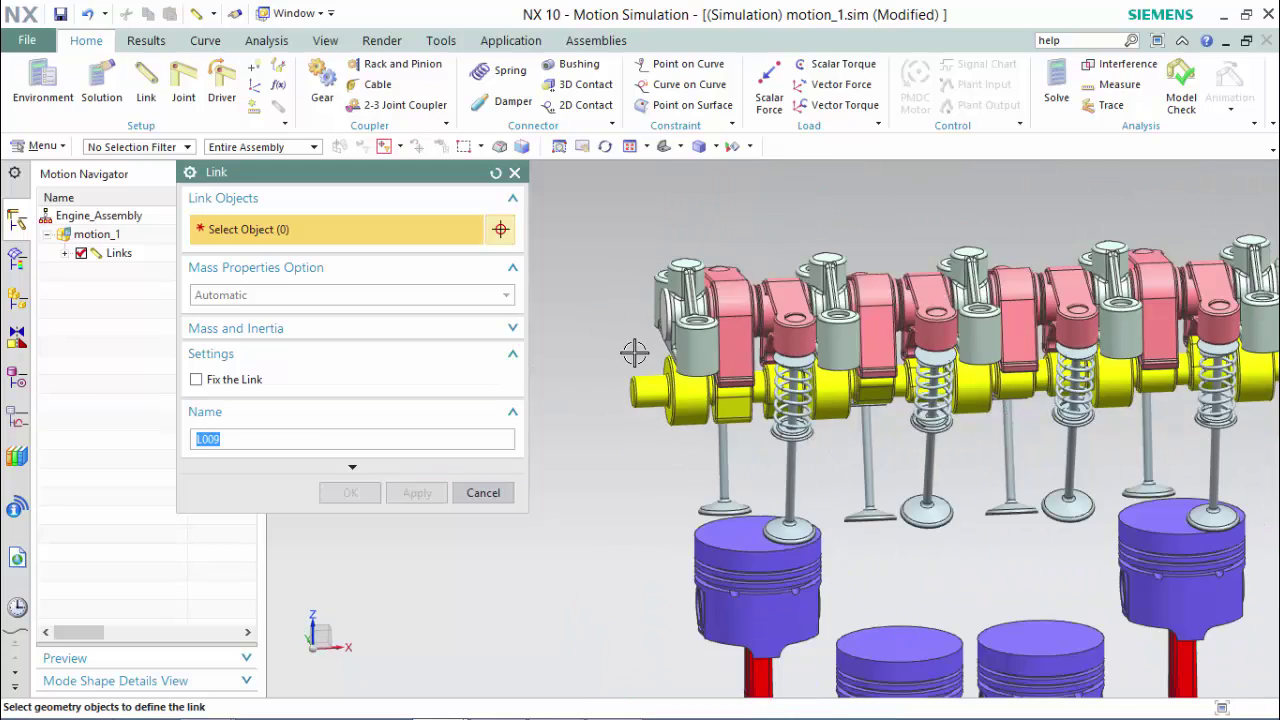
{"action": "left_click", "coordinate": [718, 343]}
{"action": "left_click", "coordinate": [720, 268]}
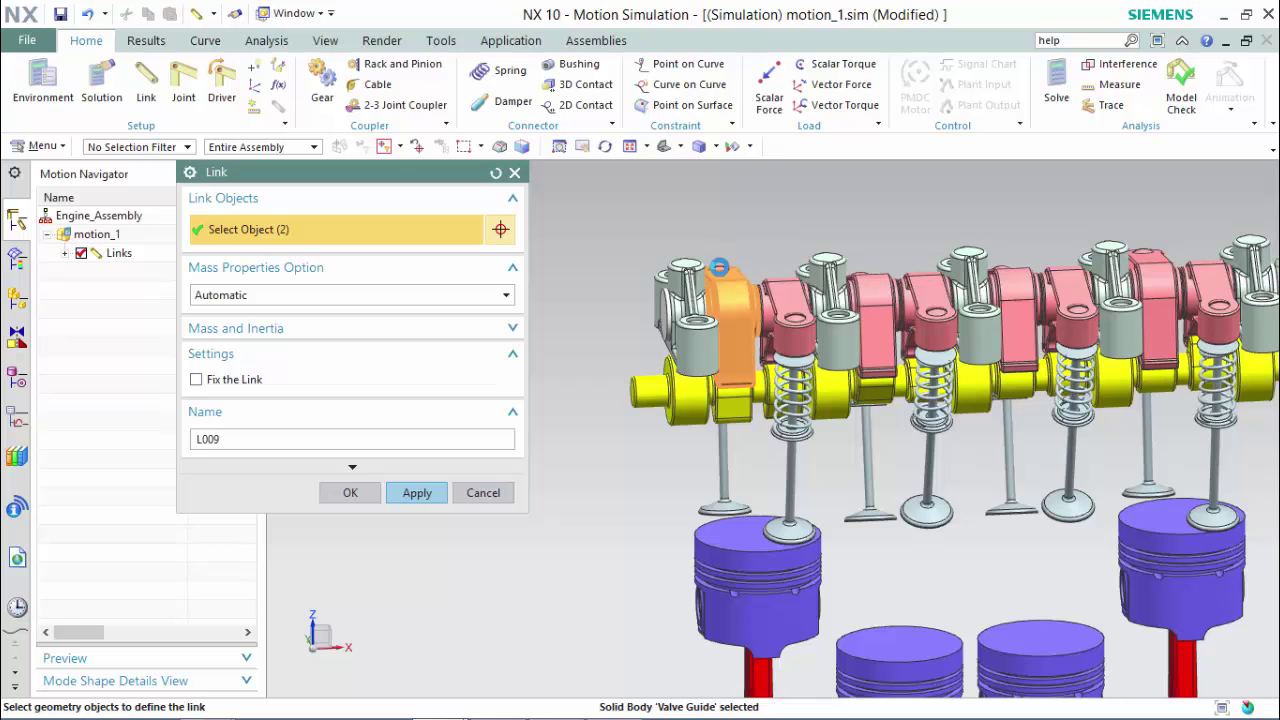
{"action": "left_click", "coordinate": [715, 438]}
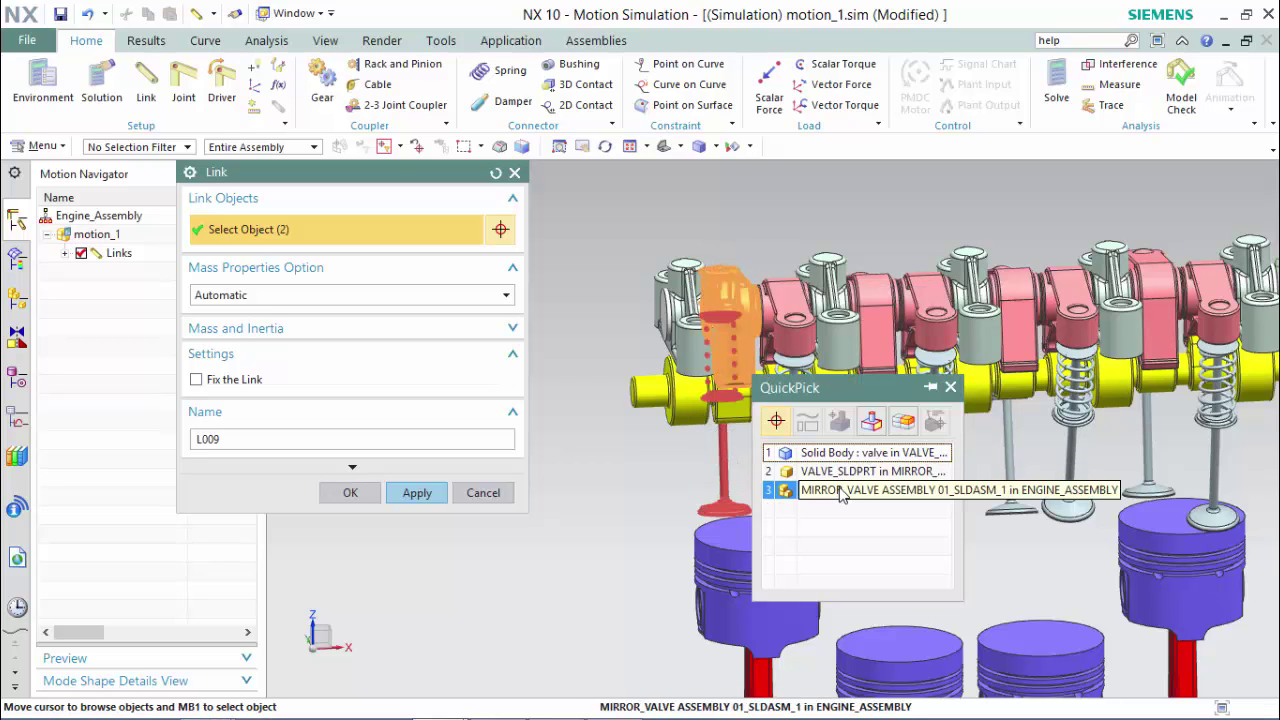
{"action": "left_click", "coordinate": [840, 490]}
{"action": "left_click", "coordinate": [417, 492]}
- Create a link from the second valve's whole subassembly, including its spring, and the valve guide above it
{"action": "left_click", "coordinate": [795, 475]}
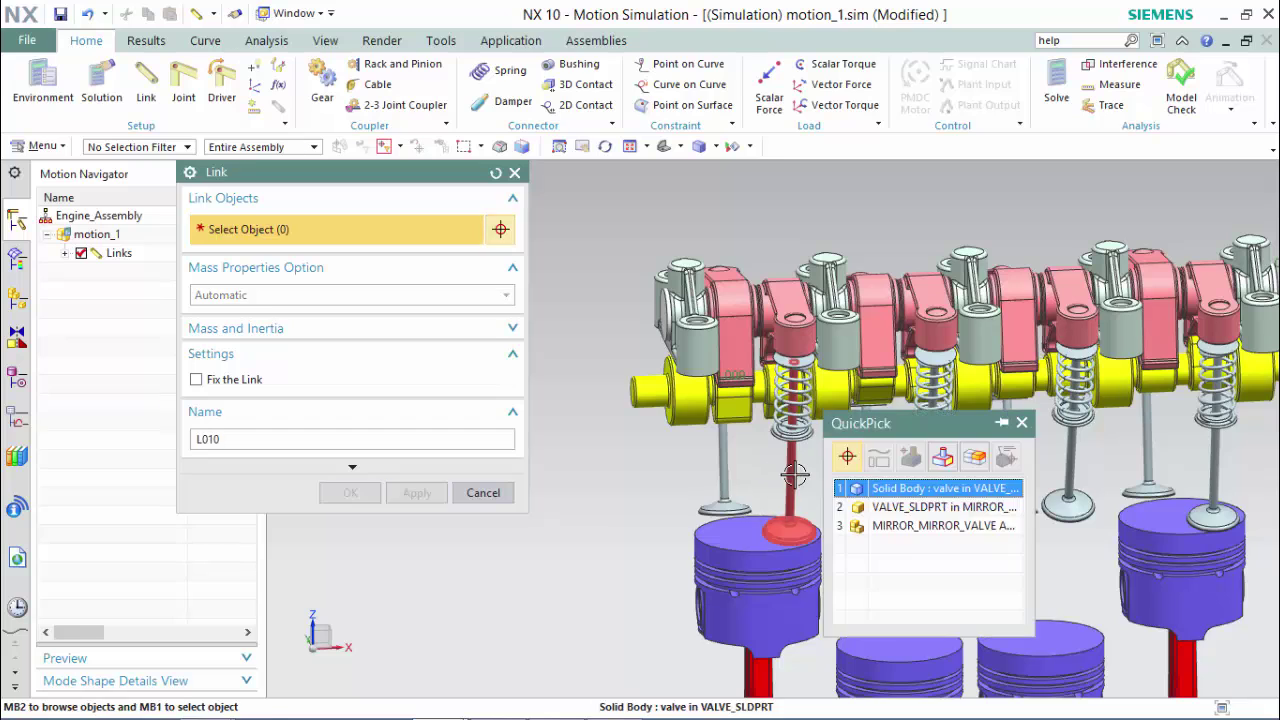
{"action": "left_click", "coordinate": [870, 525]}
{"action": "left_click", "coordinate": [795, 320]}
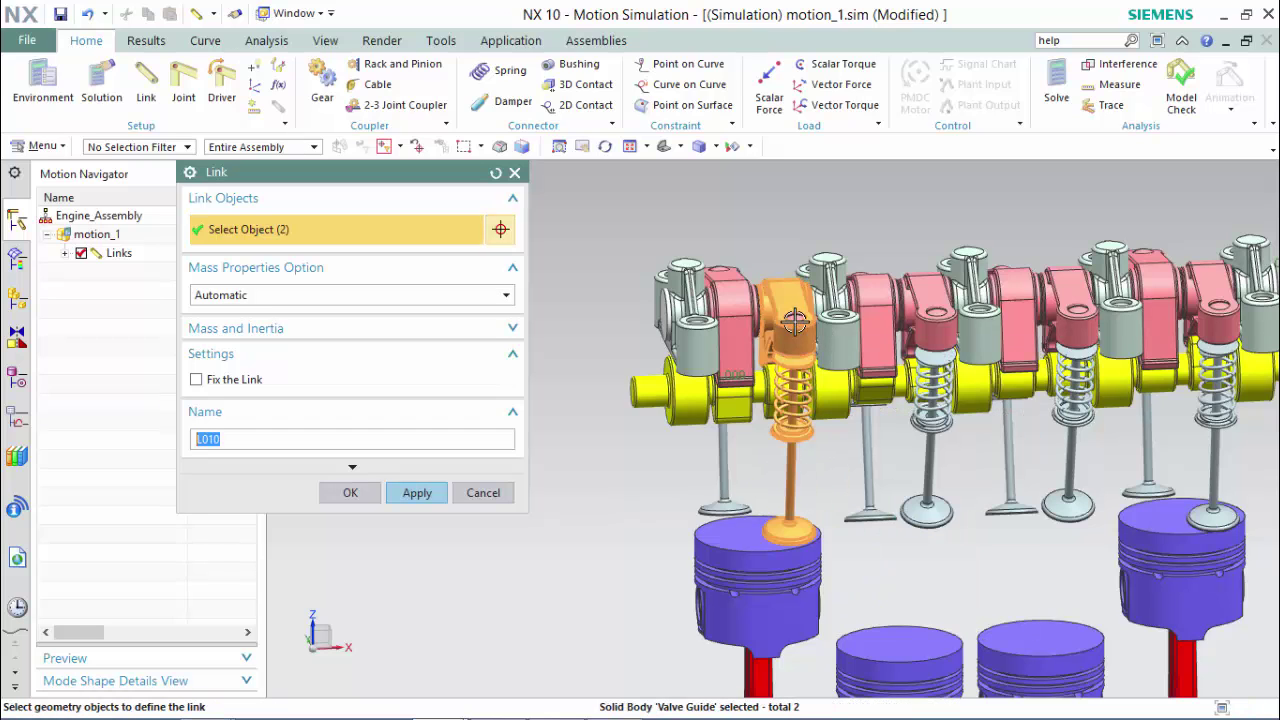
{"action": "left_click", "coordinate": [417, 492]}
- Create a link from the third valve's whole subassembly, its valve guide, and the valve guide bolt
{"action": "left_click", "coordinate": [870, 470]}
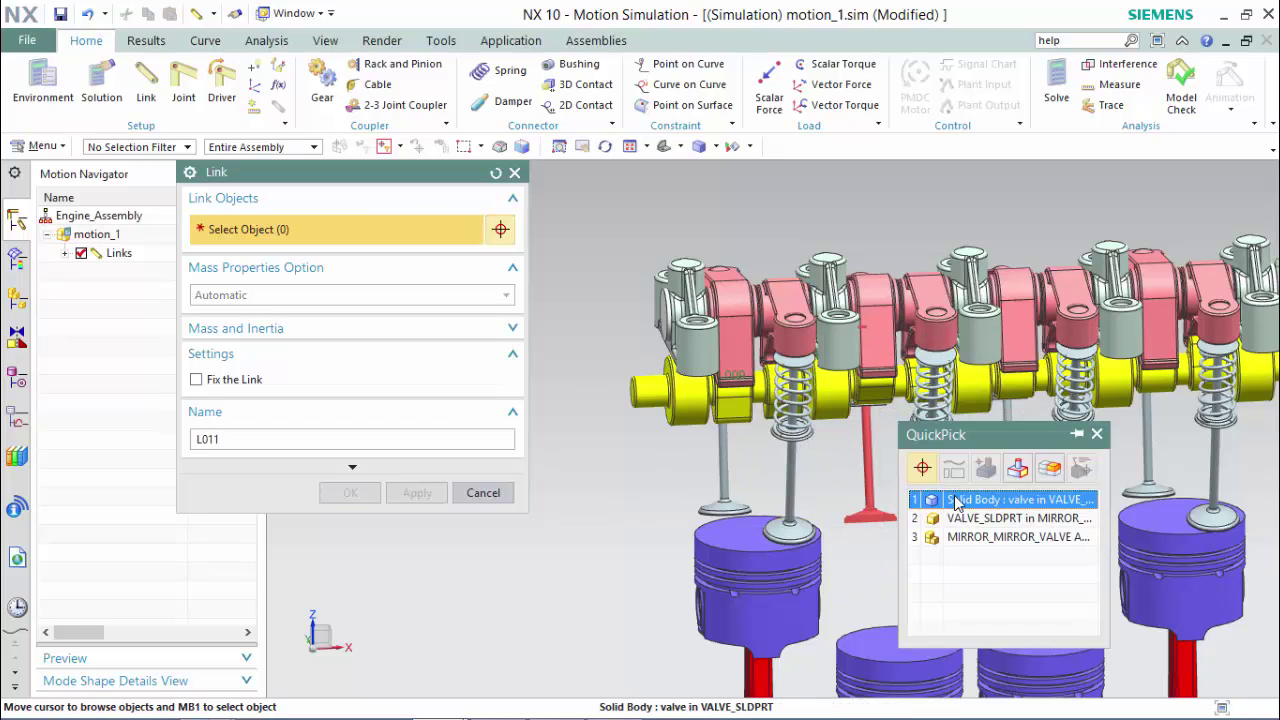
{"action": "left_click", "coordinate": [1010, 537]}
{"action": "left_click", "coordinate": [877, 288]}
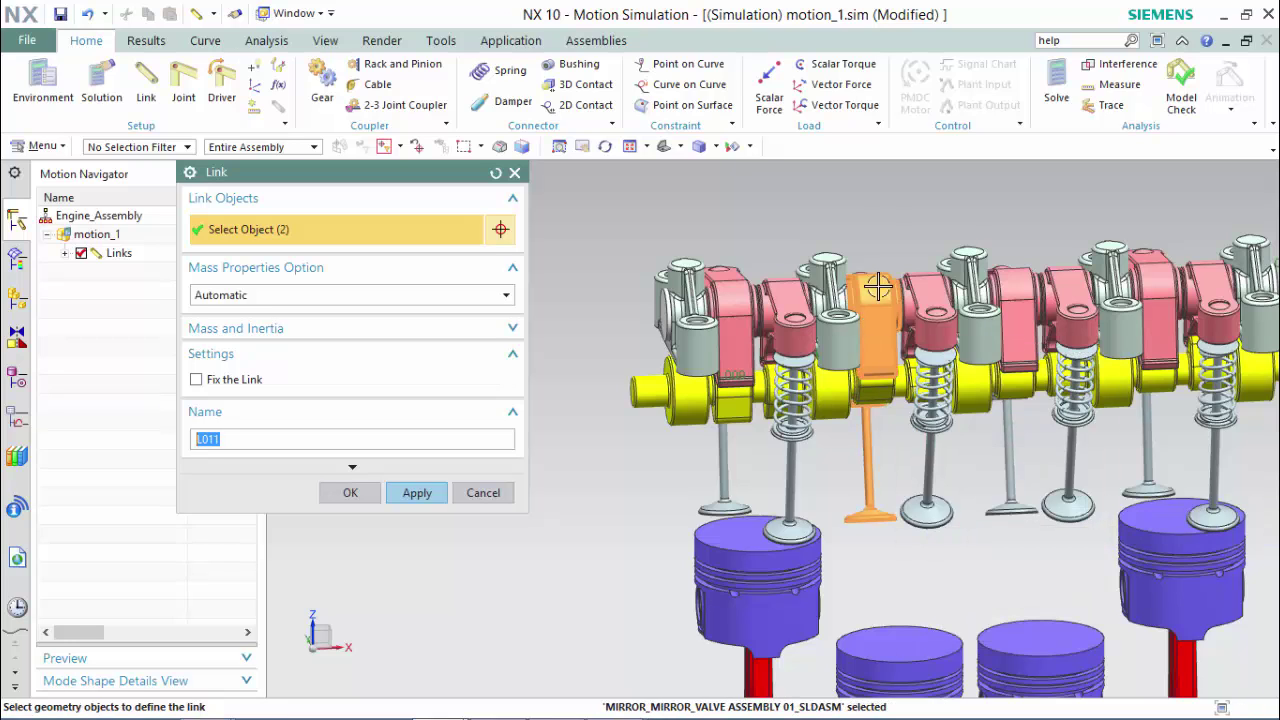
{"action": "middle_click_drag", "start_coordinate": [884, 226], "coordinate": [898, 404]}
{"action": "left_click", "coordinate": [872, 371]}
{"action": "middle_click_drag", "start_coordinate": [957, 303], "coordinate": [754, 232], "text": "shift"}
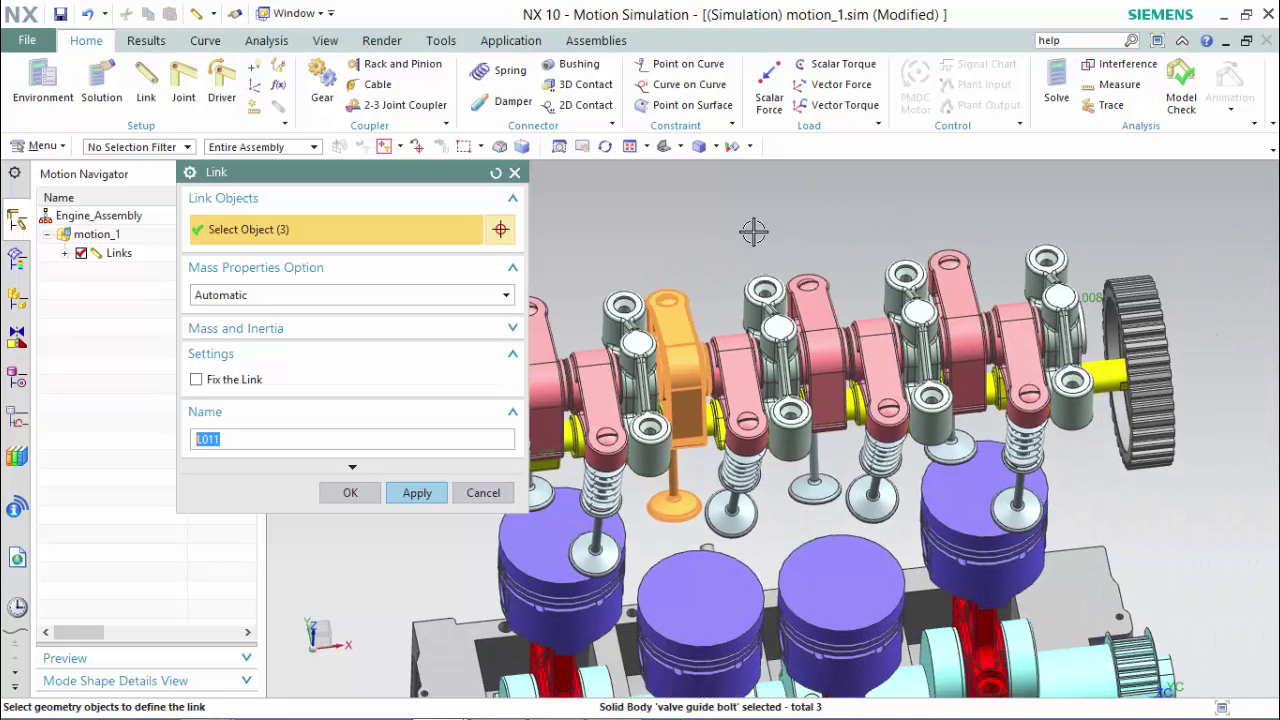
{"action": "left_click", "coordinate": [417, 492]}
- Create a link from the fourth valve's MIRROR_MIRROR_MIRROR_VALVE ASSEMBLY 01_SLDASM subassembly and its valve guide
{"action": "middle_click_drag", "start_coordinate": [700, 470], "coordinate": [737, 460]}
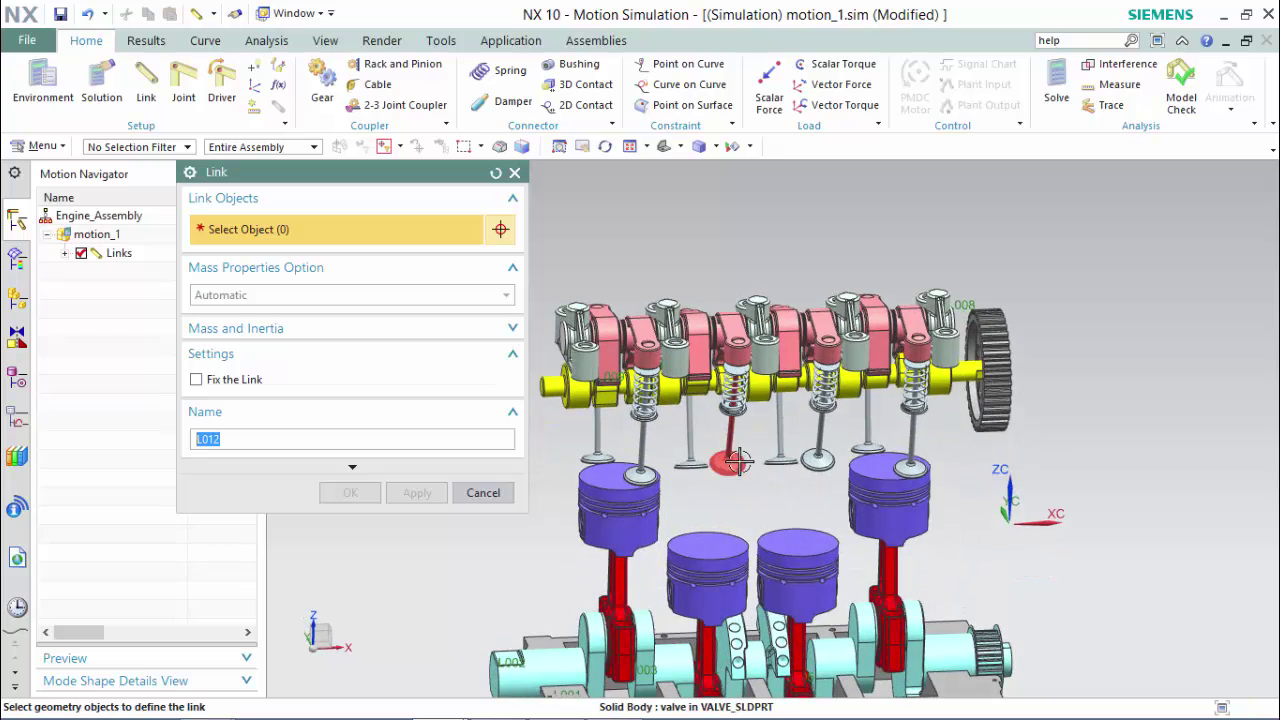
{"action": "left_click", "coordinate": [737, 460]}
{"action": "left_click", "coordinate": [815, 508]}
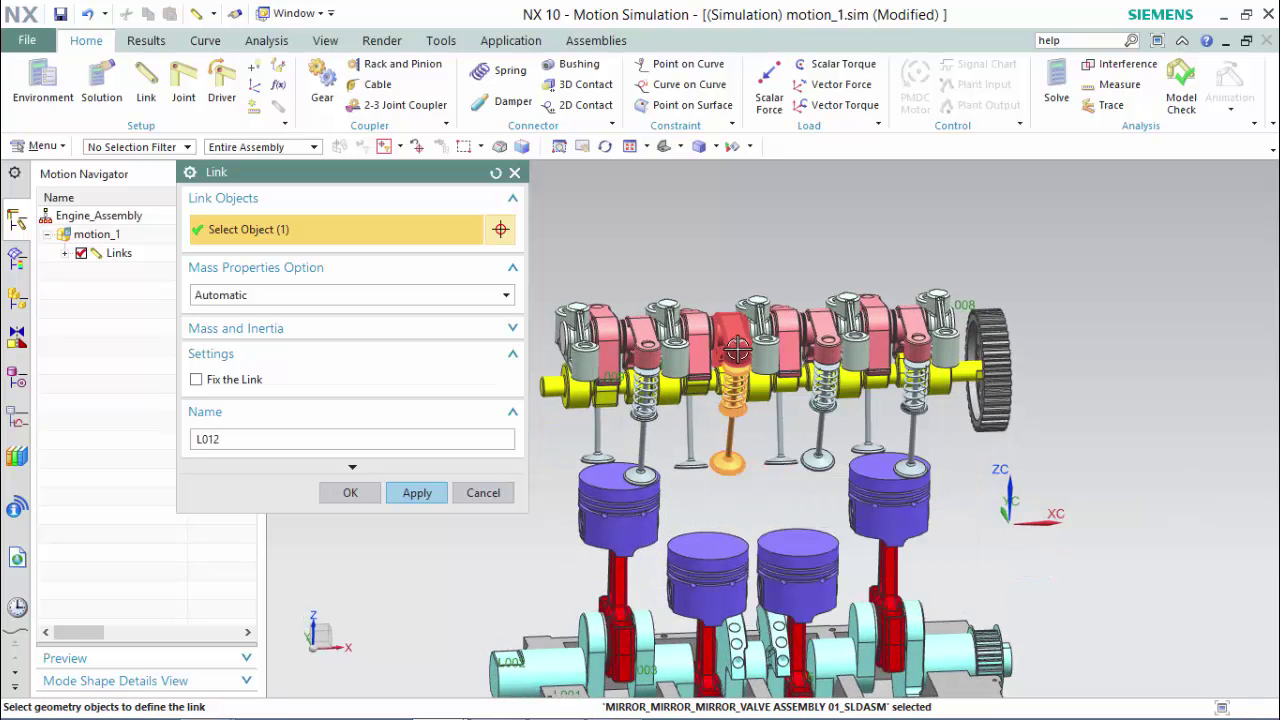
{"action": "left_click", "coordinate": [417, 492]}
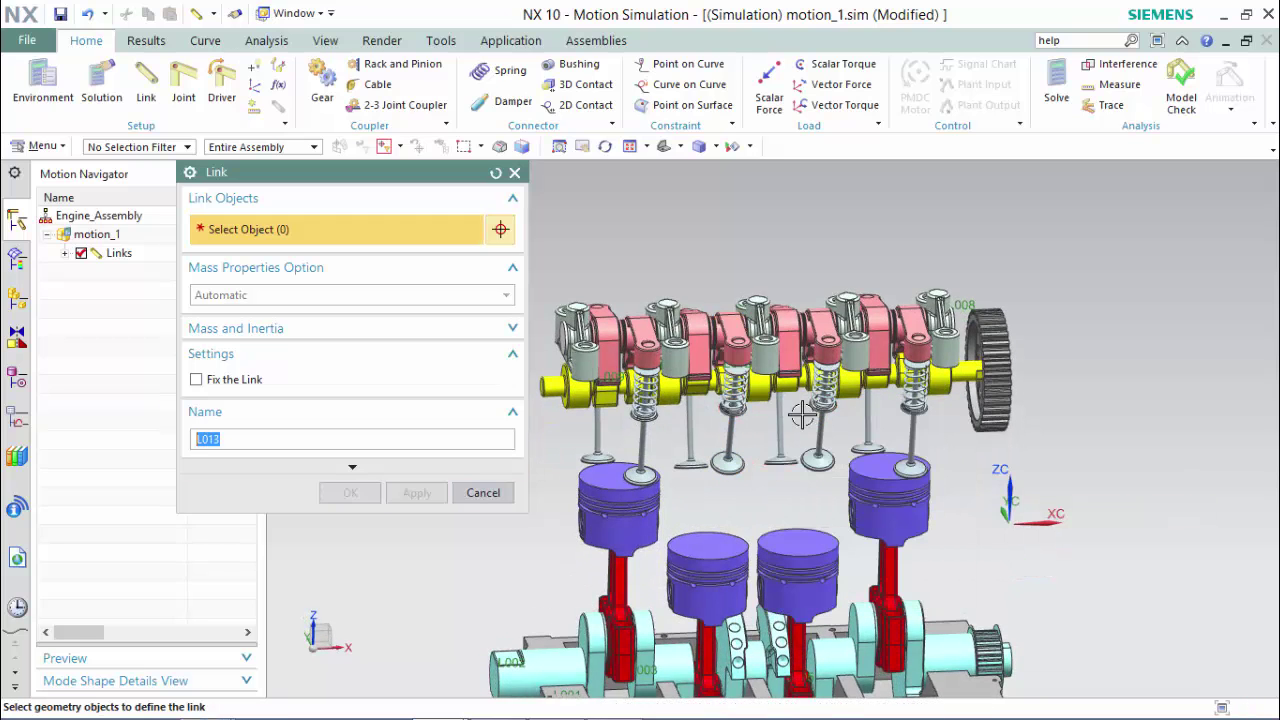
- Create a link from the fifth valve's guide, the valve guide bolt, and the whole valve subassembly beneath it
{"action": "left_click", "coordinate": [792, 371]}
{"action": "left_click", "coordinate": [783, 305]}
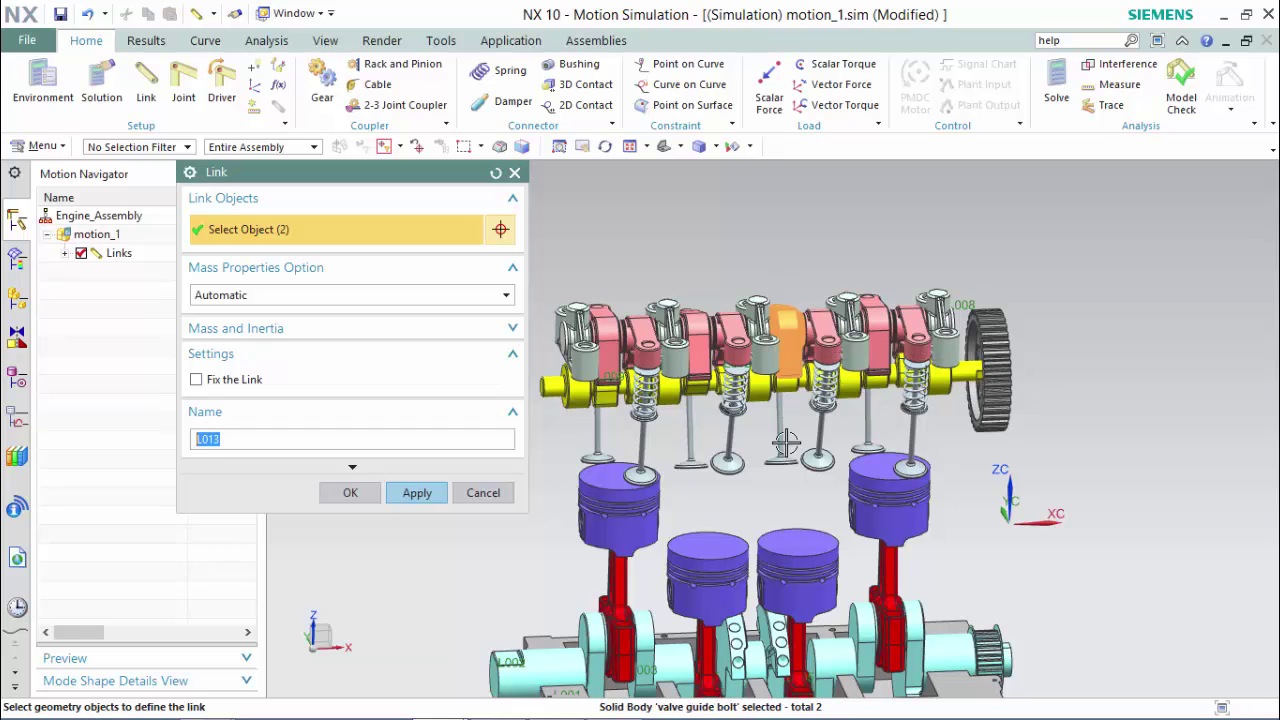
{"action": "left_click", "coordinate": [790, 450]}
{"action": "left_click", "coordinate": [860, 477]}
{"action": "left_click", "coordinate": [417, 492]}
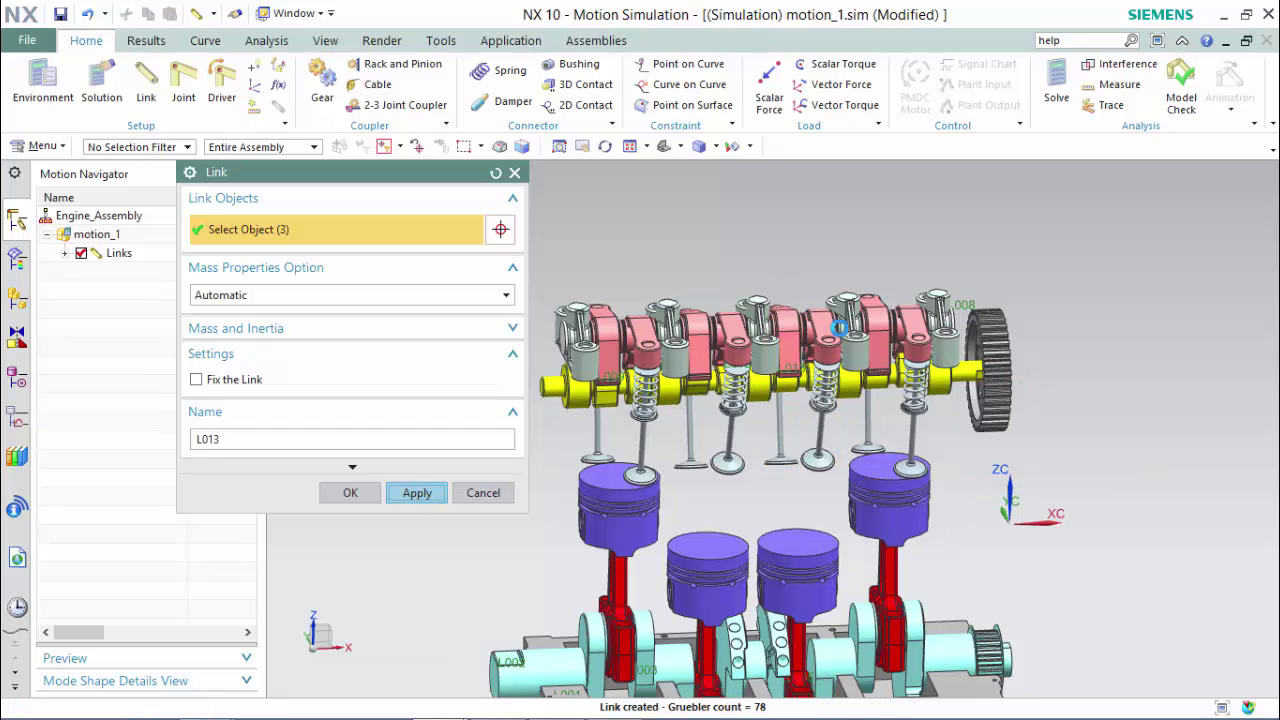
- Create a link from the sixth valve's guide, its bolt, and the MIRROR_MIRROR_VALVE ASSEMBLY 01_SLDASM_0 subassembly
{"action": "left_click", "coordinate": [828, 343]}
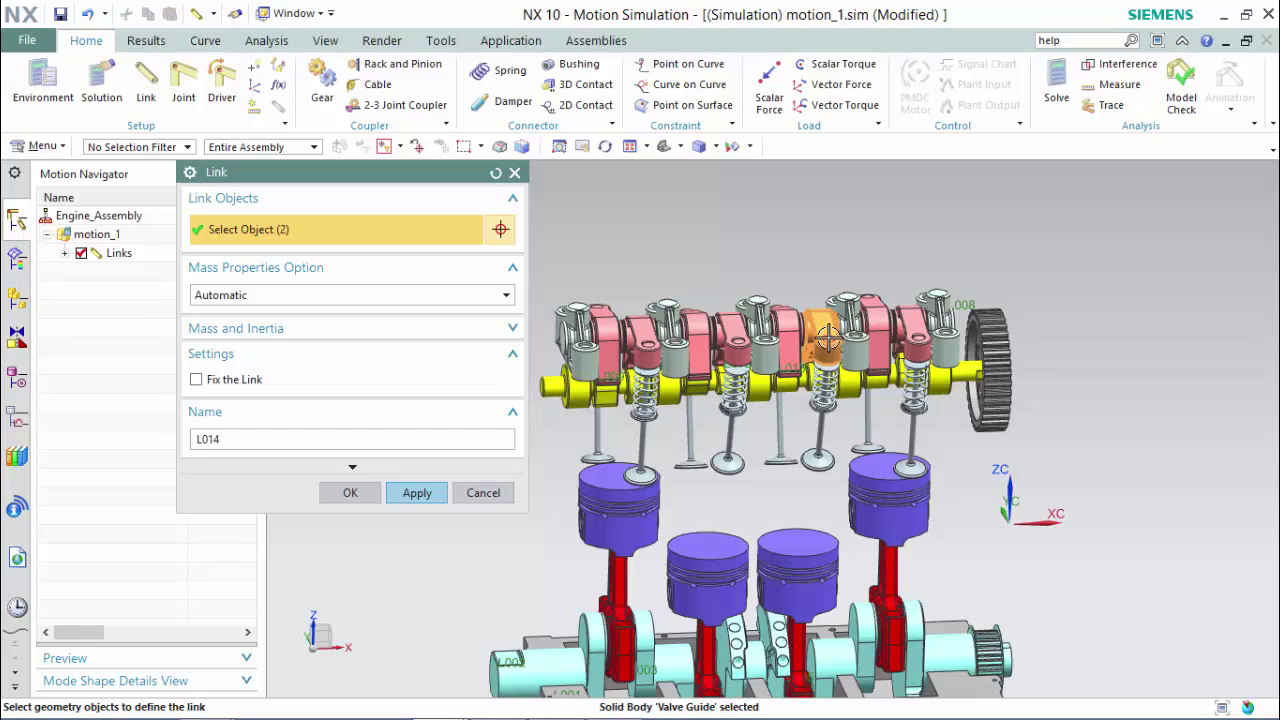
{"action": "left_click", "coordinate": [826, 378]}
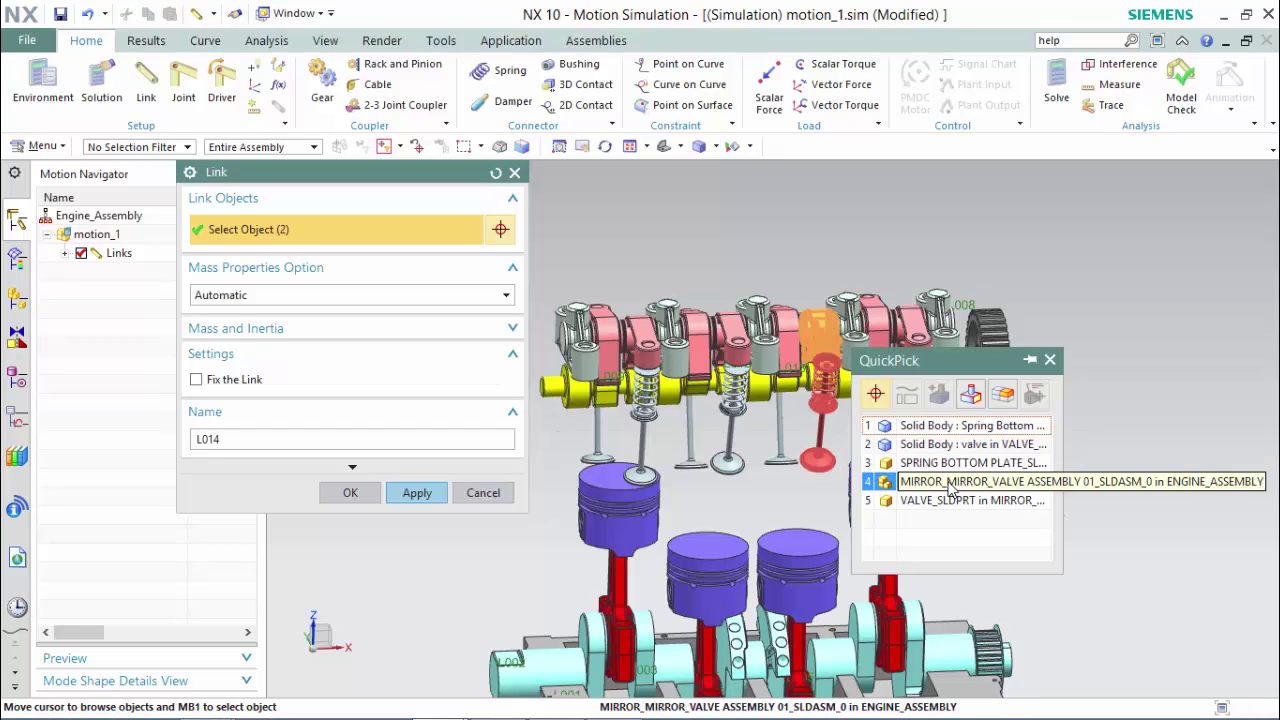
{"action": "left_click", "coordinate": [947, 484]}
{"action": "left_click", "coordinate": [417, 492]}
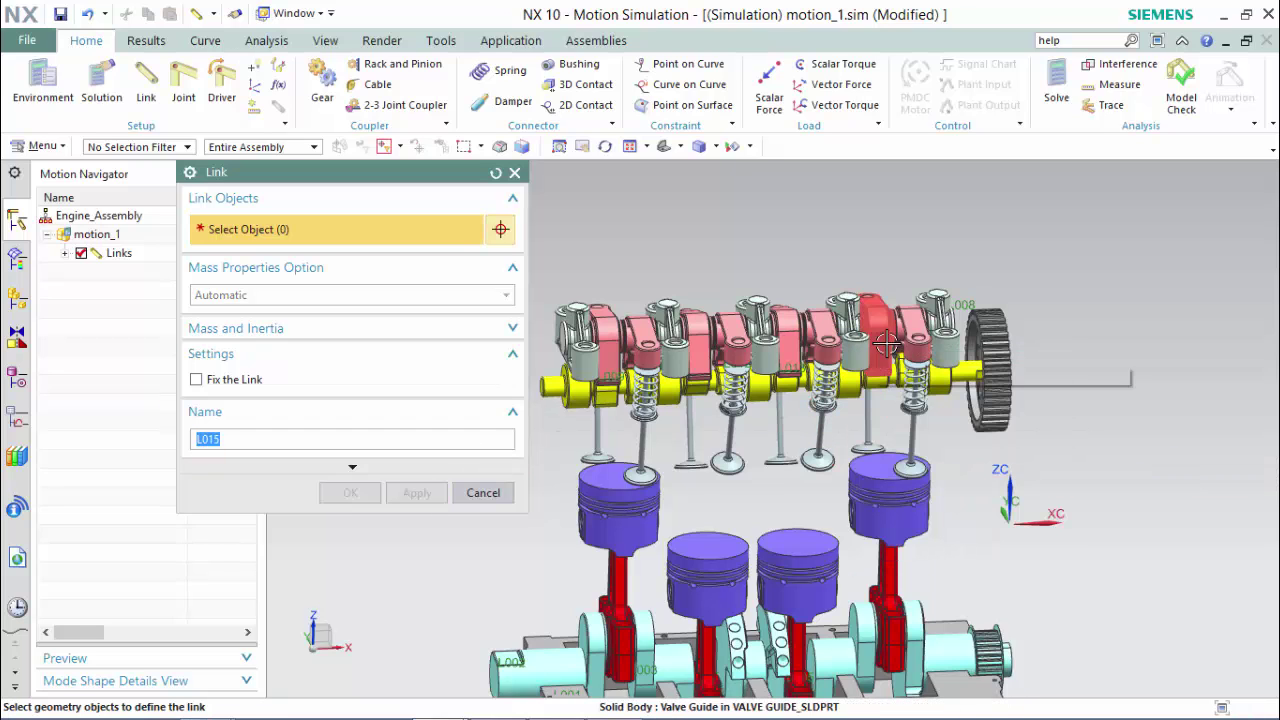
- Create a link from the seventh valve's guide, its bolt, and the VALVE ASSEMBLY 01_SLDASM subassembly
{"action": "left_click", "coordinate": [880, 303]}
{"action": "left_click", "coordinate": [867, 297]}
{"action": "left_click", "coordinate": [866, 419]}
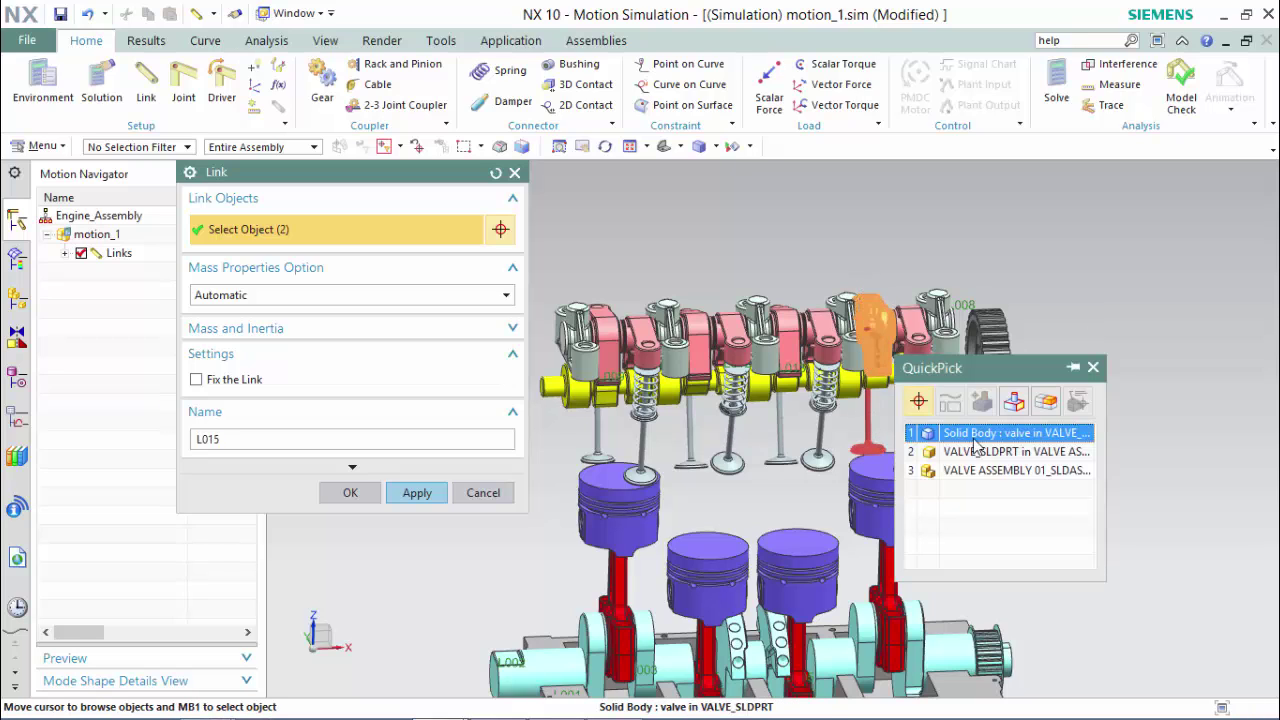
{"action": "left_click", "coordinate": [982, 460]}
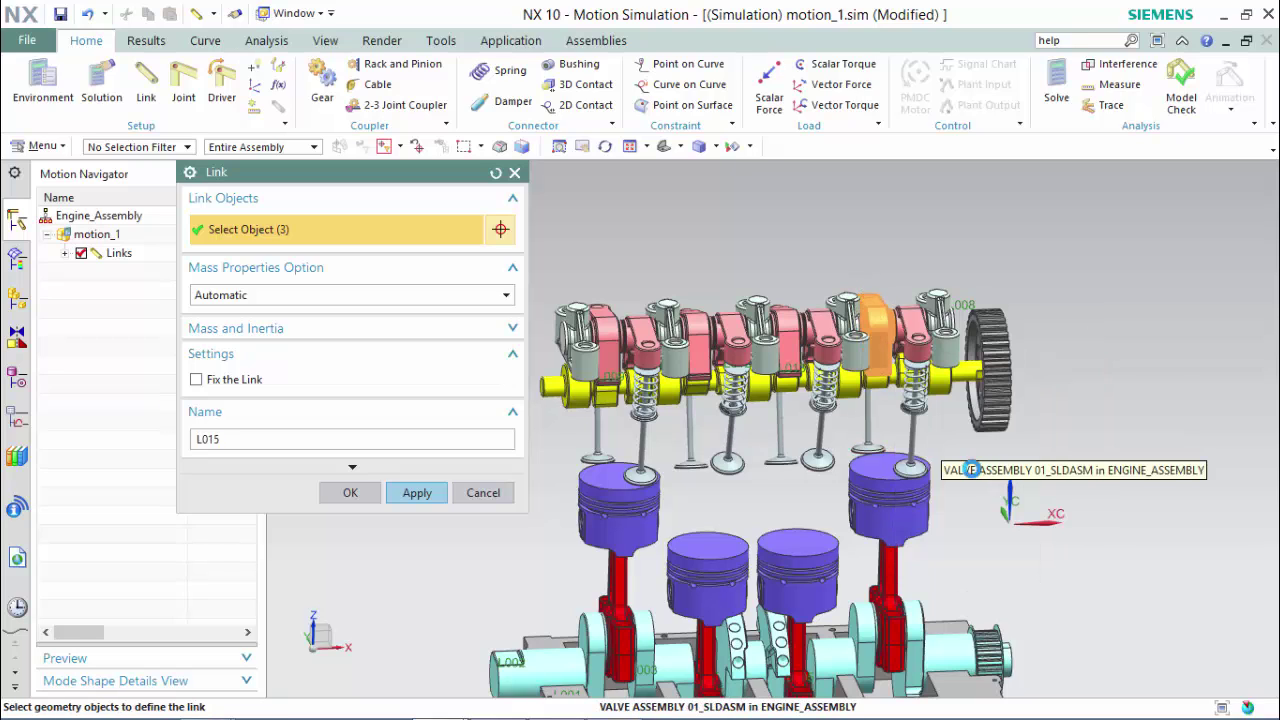
{"action": "left_click", "coordinate": [417, 492]}
- Create the last link from the eighth valve's guide, its bolt, and the MIRROR_VALVE ASSEMBLY 01_SLDASM_2 subassembly, and finish defining links
{"action": "left_click", "coordinate": [920, 340]}
{"action": "left_click", "coordinate": [920, 340]}
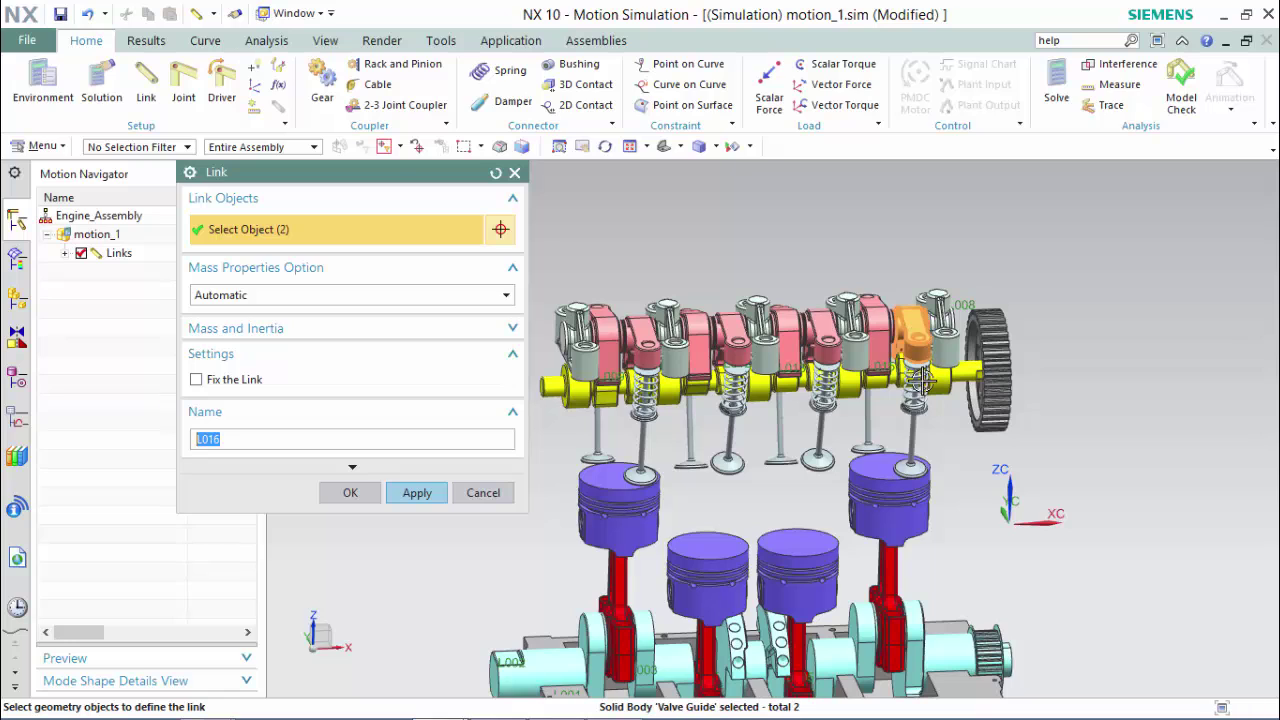
{"action": "left_click", "coordinate": [912, 432]}
{"action": "left_click", "coordinate": [1043, 483]}
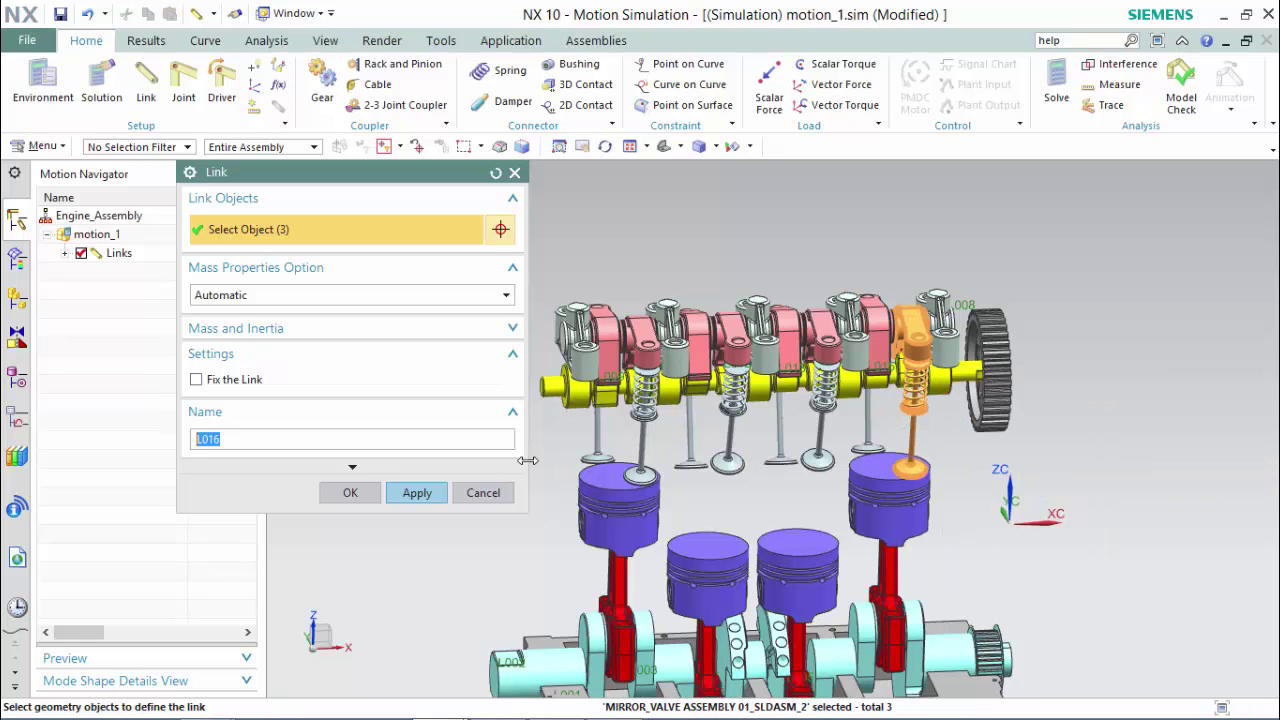
{"action": "left_click", "coordinate": [362, 499]}
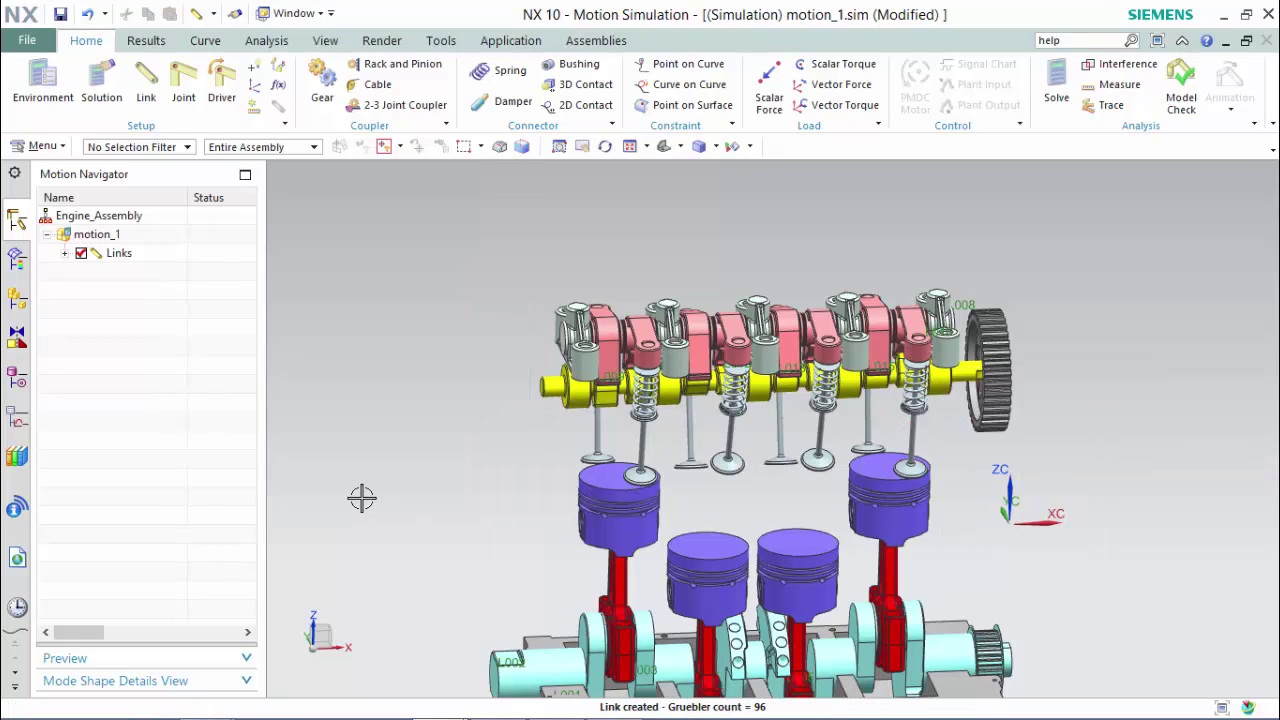
- Expand the list of created links, and start a joint definition to review the available joint types
{"action": "middle_click_drag", "start_coordinate": [438, 511], "coordinate": [460, 380]}
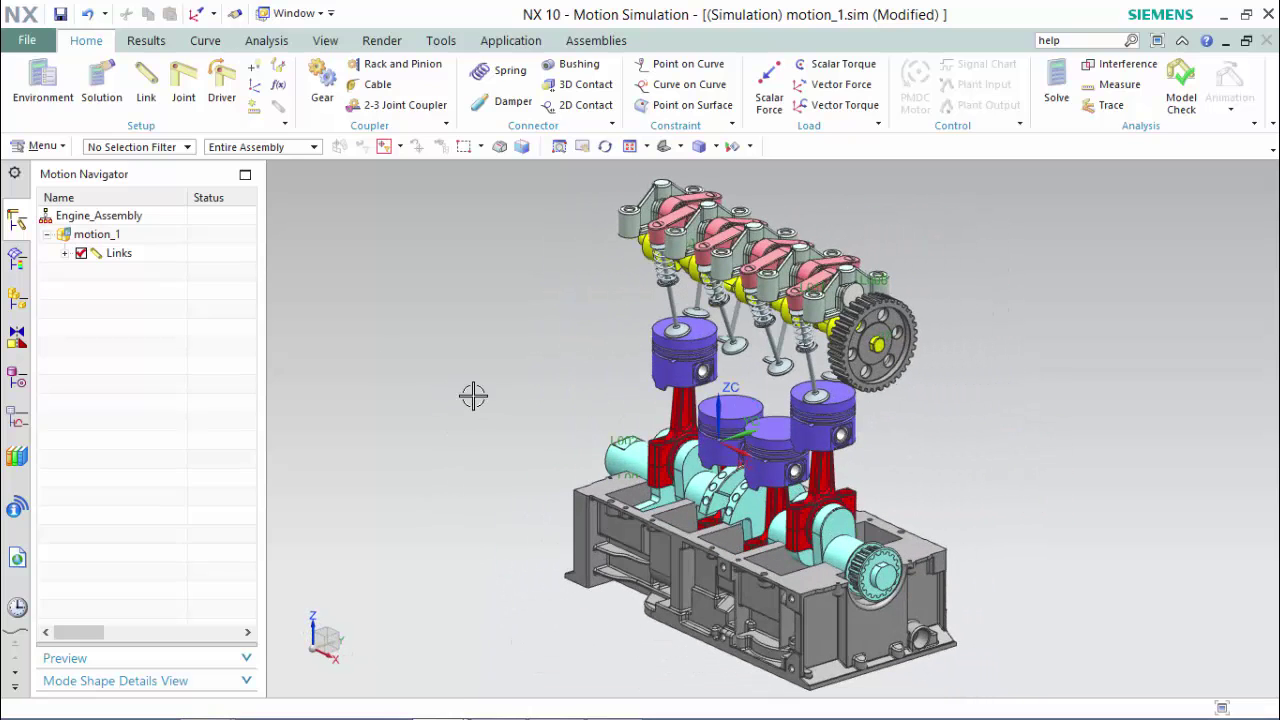
{"action": "left_click", "coordinate": [62, 254]}
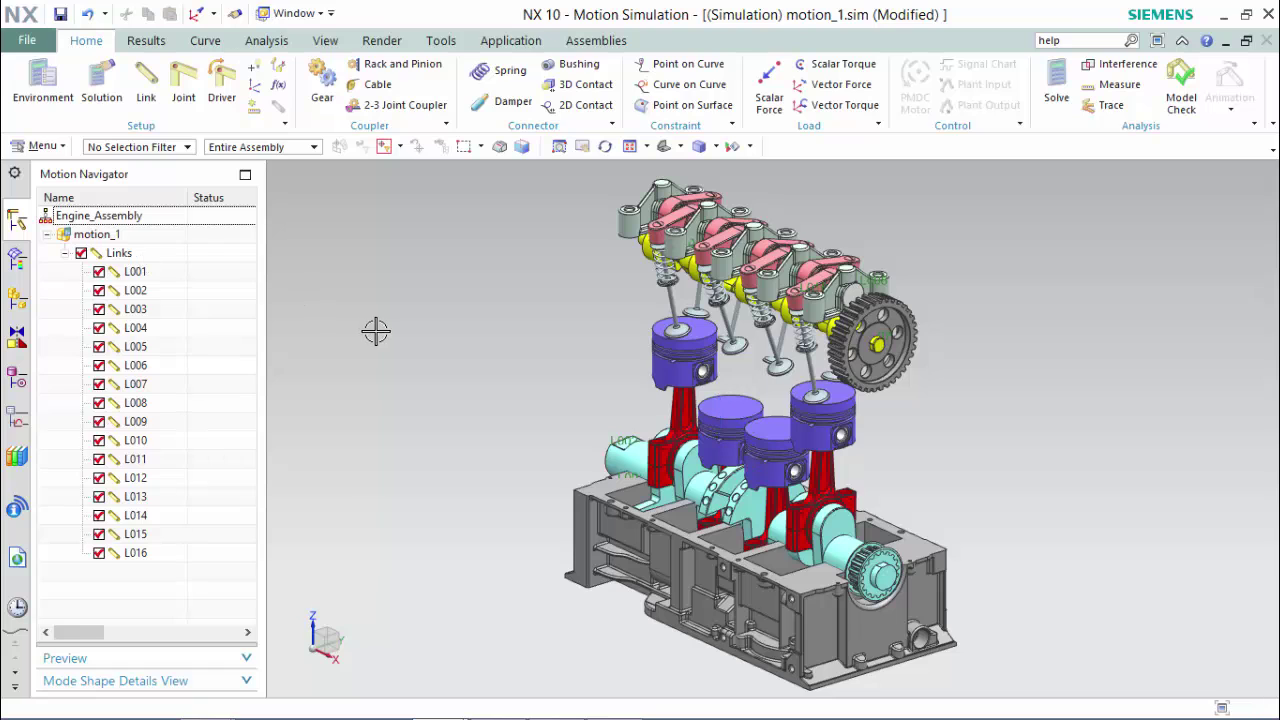
{"action": "left_click", "coordinate": [184, 99]}
{"action": "left_click_drag", "start_coordinate": [242, 163], "coordinate": [252, 106]}
{"action": "left_click", "coordinate": [386, 199]}
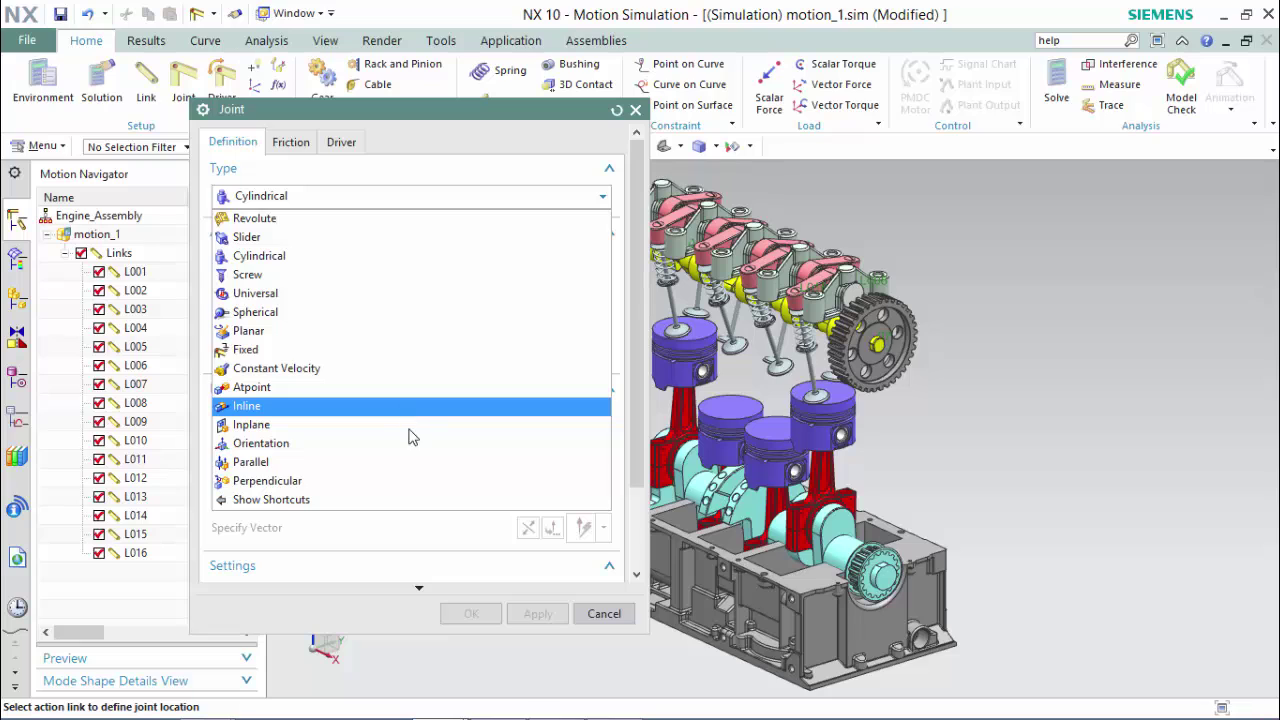
{"action": "left_click", "coordinate": [294, 150]}
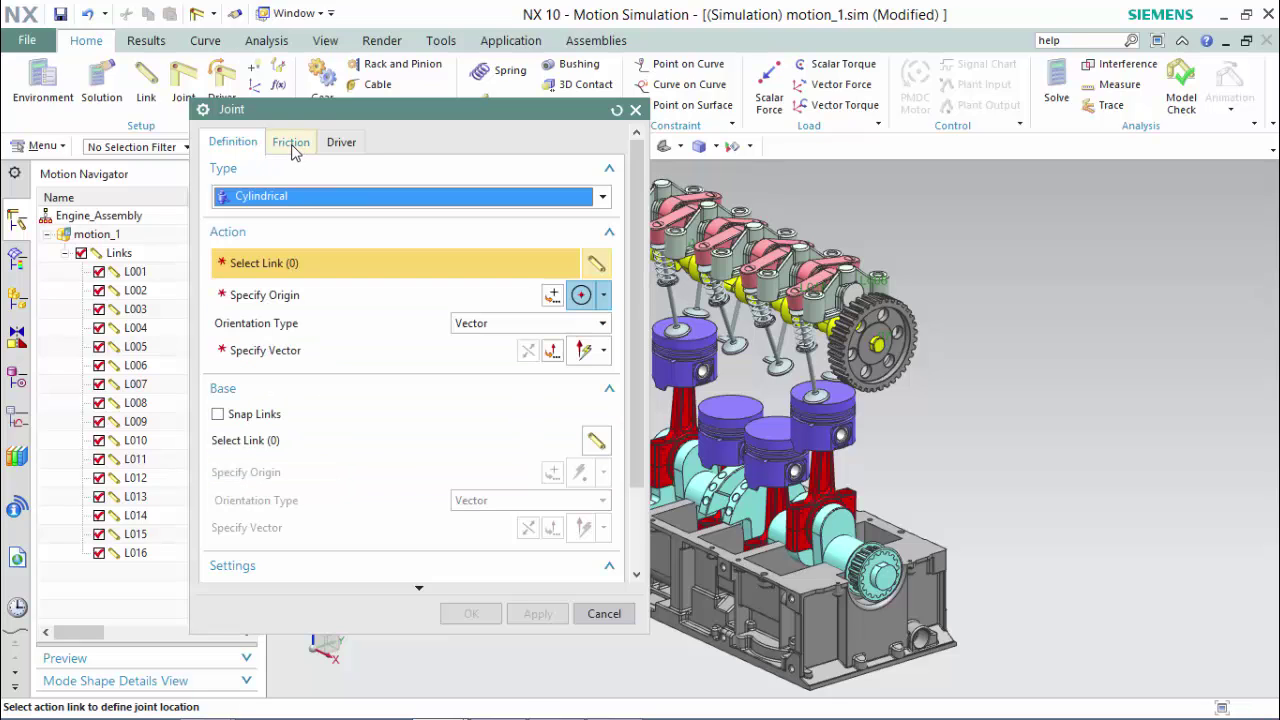
- Enable friction for the cylindrical joint and review its parameters, including the stiction transition velocity options and units
{"action": "left_click", "coordinate": [292, 145]}
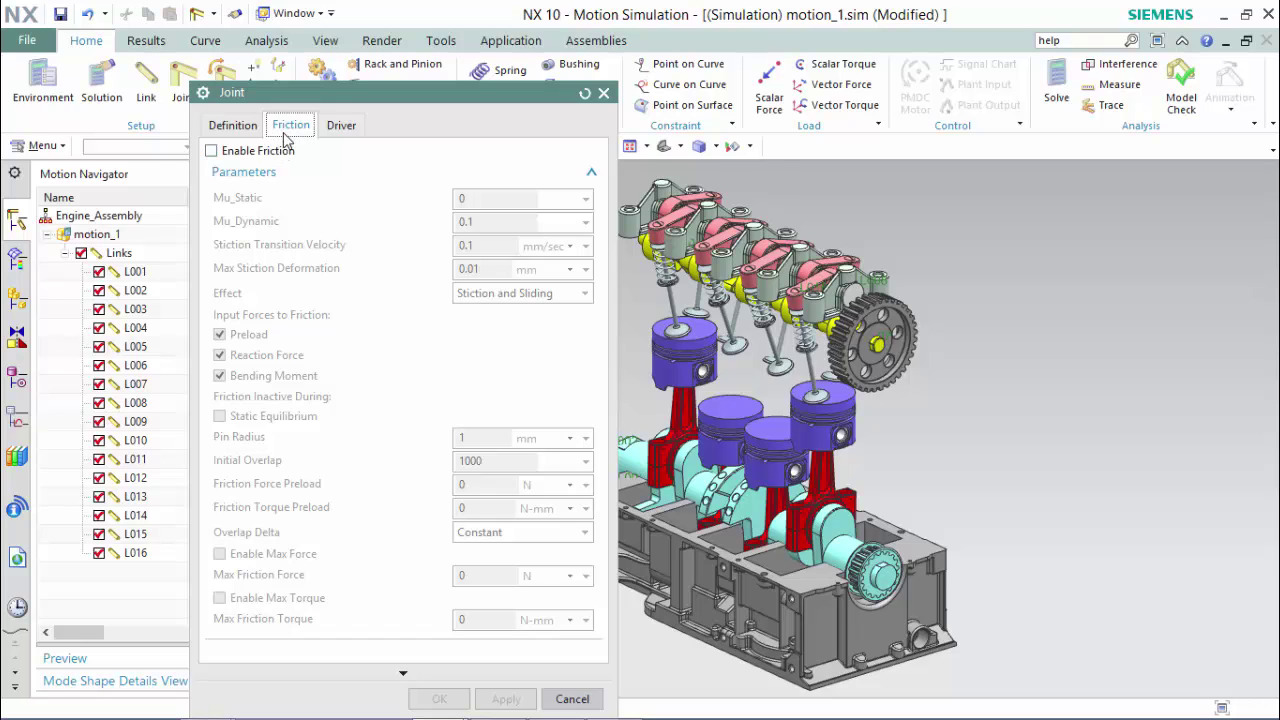
{"action": "left_click", "coordinate": [212, 151]}
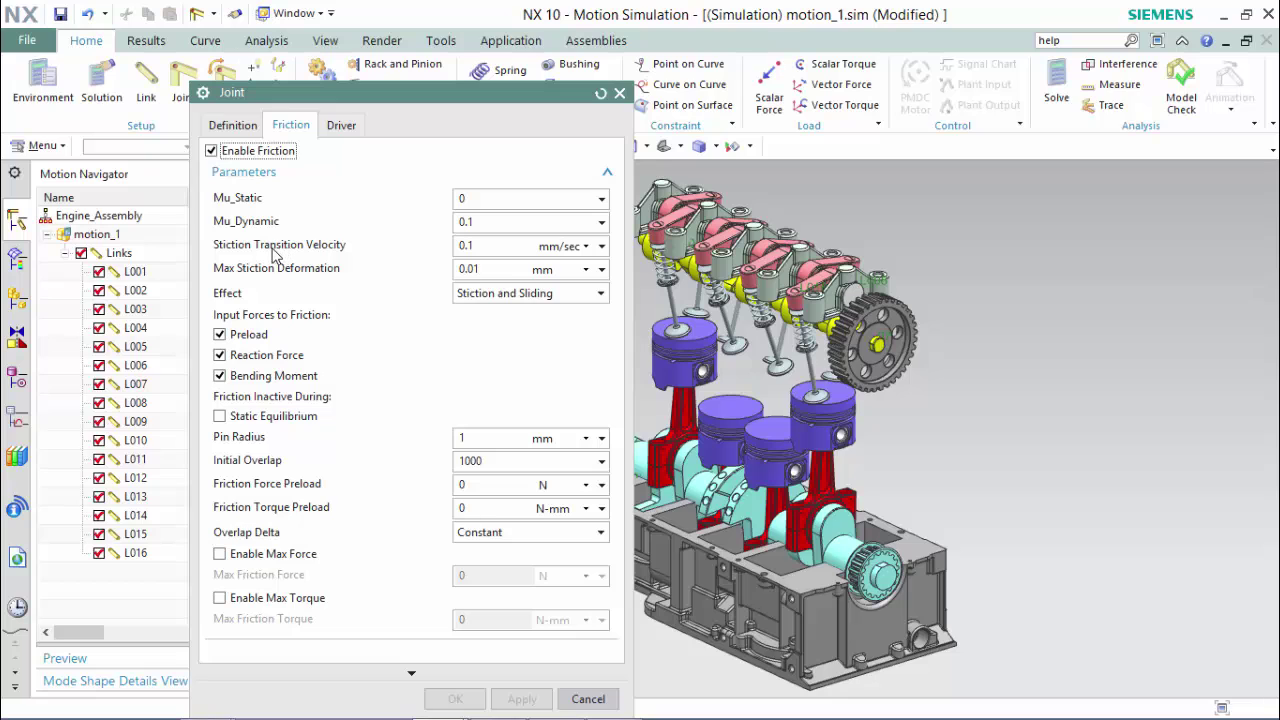
{"action": "left_click", "coordinate": [602, 246]}
{"action": "left_click", "coordinate": [602, 246]}
{"action": "left_click", "coordinate": [602, 246]}
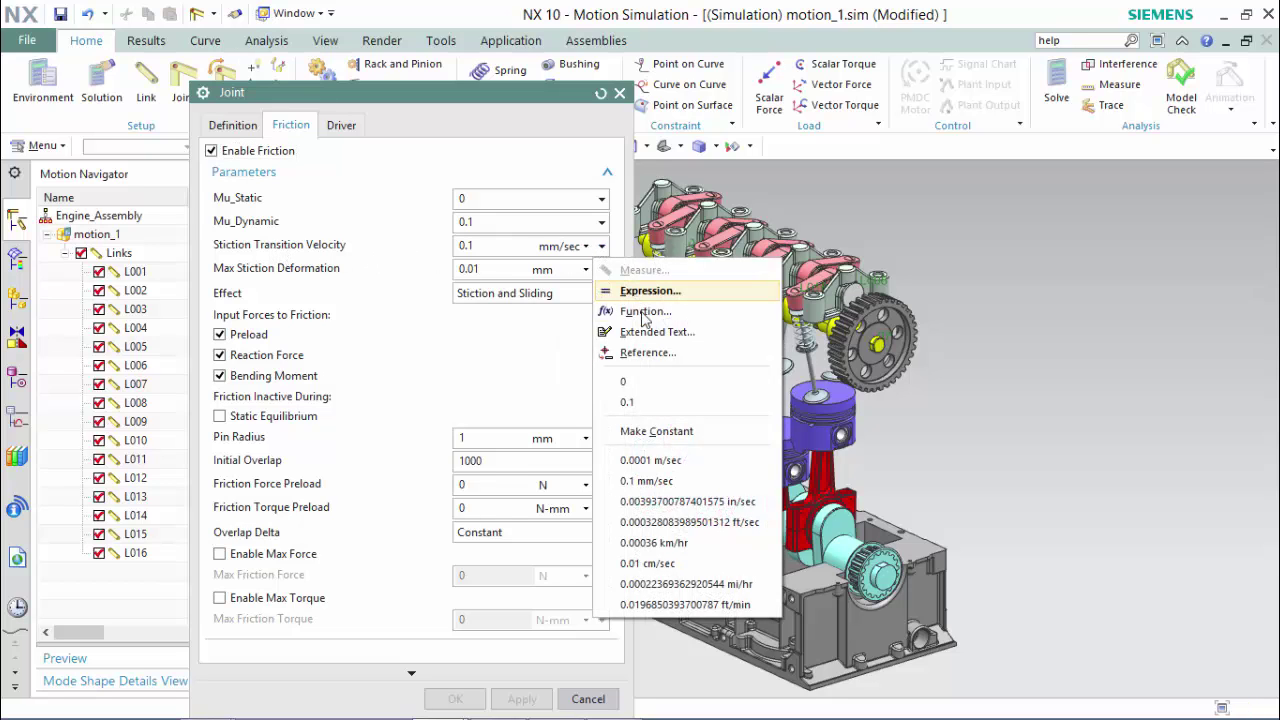
{"action": "left_click", "coordinate": [590, 250]}
{"action": "left_click", "coordinate": [589, 249]}
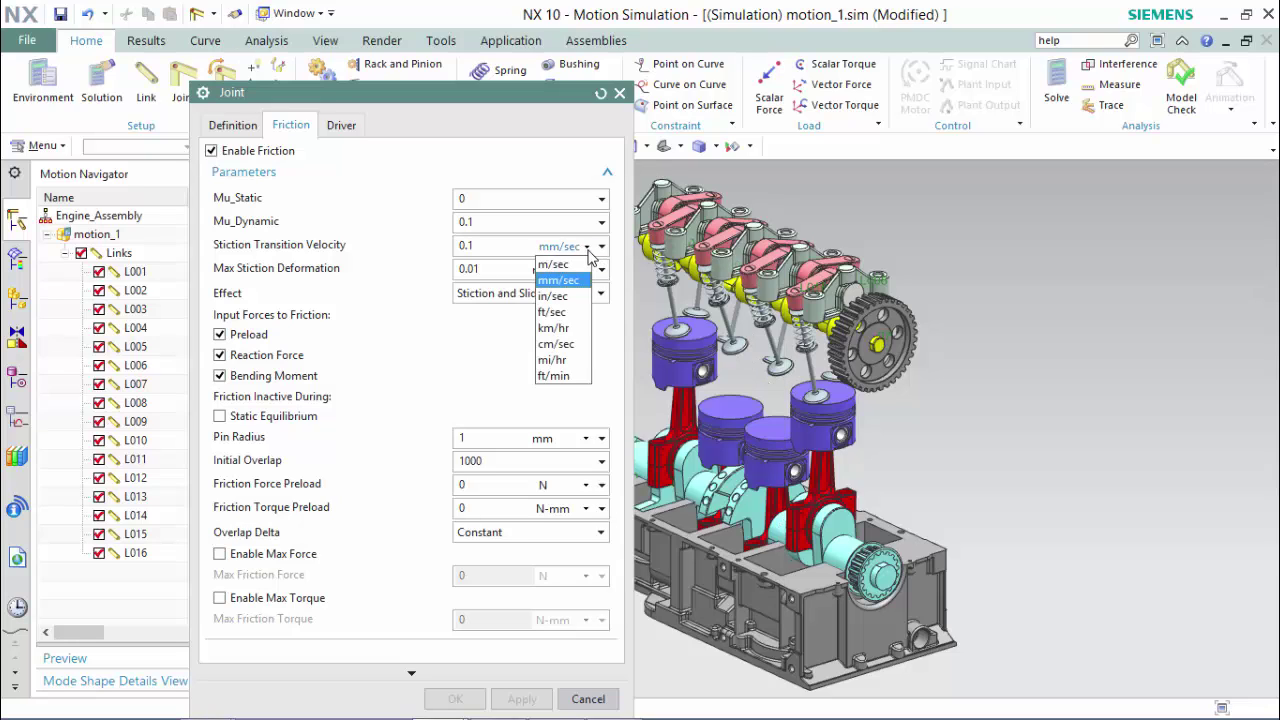
{"action": "left_click", "coordinate": [338, 287]}
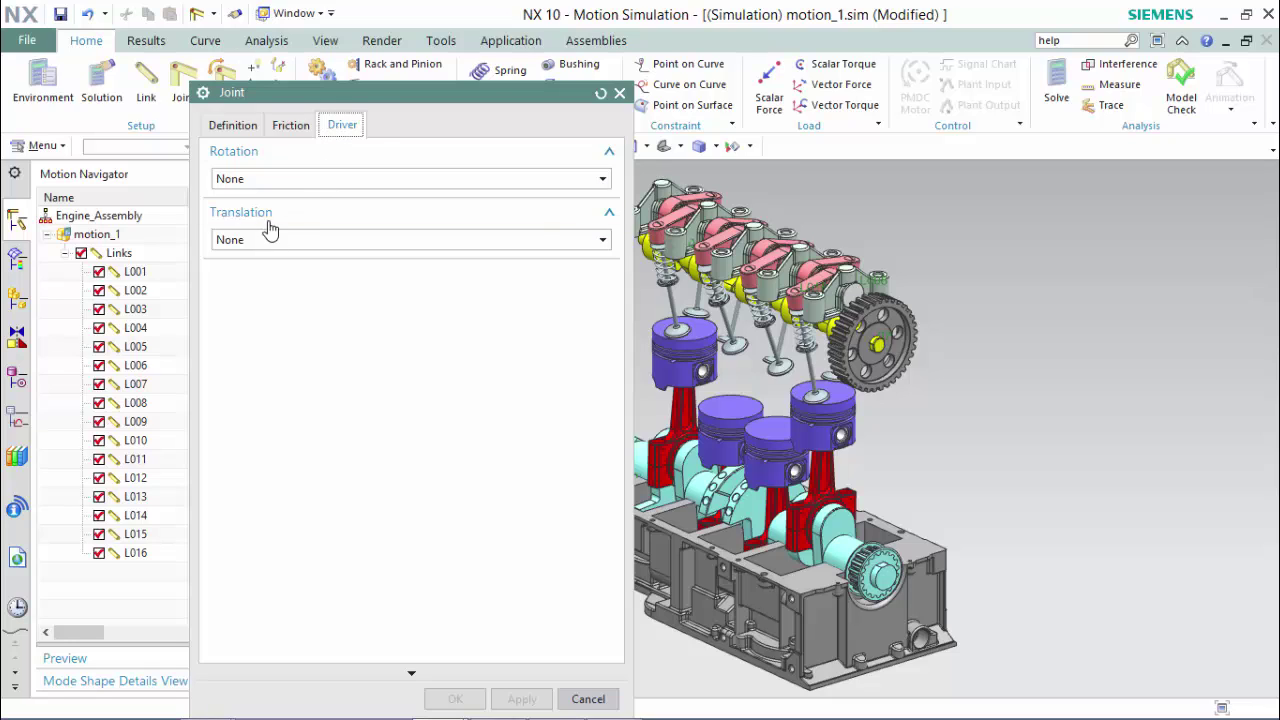
- Set both the rotation and translation drivers of the cylindrical joint to Constant
{"action": "left_click", "coordinate": [306, 181]}
{"action": "left_click", "coordinate": [307, 219]}
{"action": "key", "text": "Down"}
{"action": "left_click", "coordinate": [315, 180]}
{"action": "left_click", "coordinate": [382, 142]}
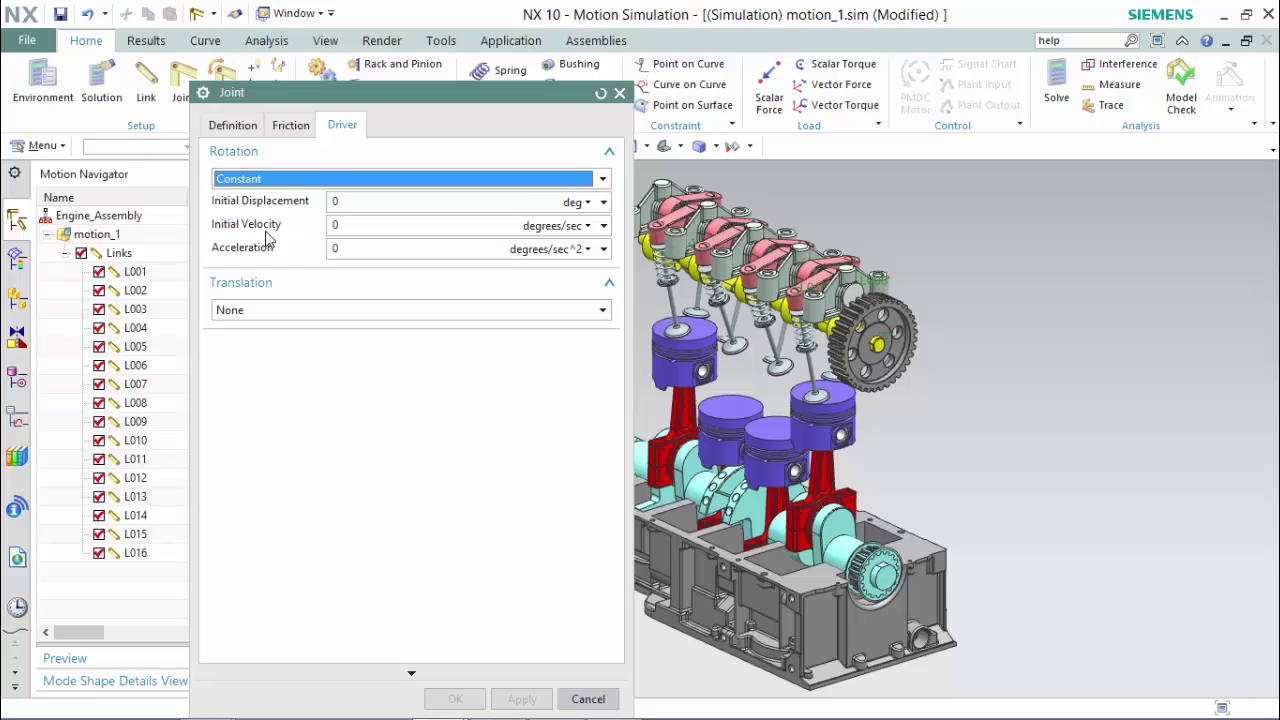
{"action": "left_click", "coordinate": [281, 320]}
{"action": "left_click", "coordinate": [284, 344]}
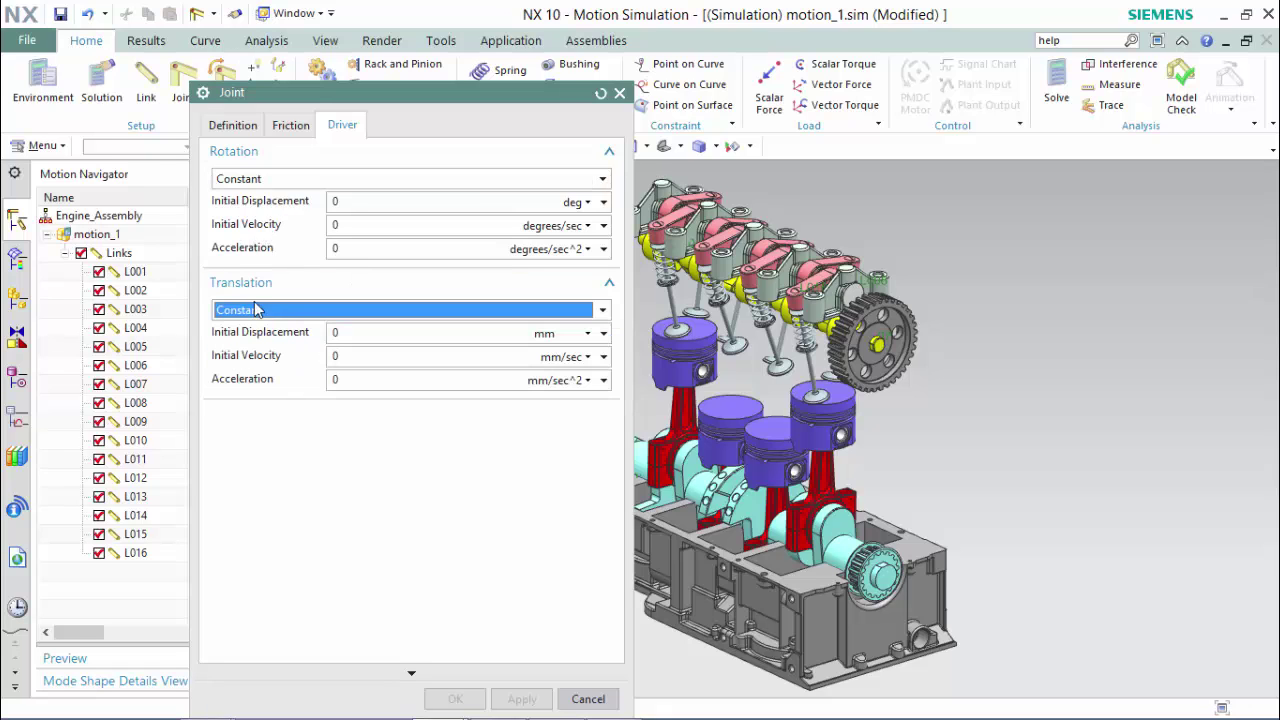
{"action": "left_click", "coordinate": [233, 125]}
- Switch the joint type to Revolute and review its rotation driver options and definition settings
{"action": "middle_click_drag", "start_coordinate": [783, 254], "coordinate": [932, 249], "text": "shift"}
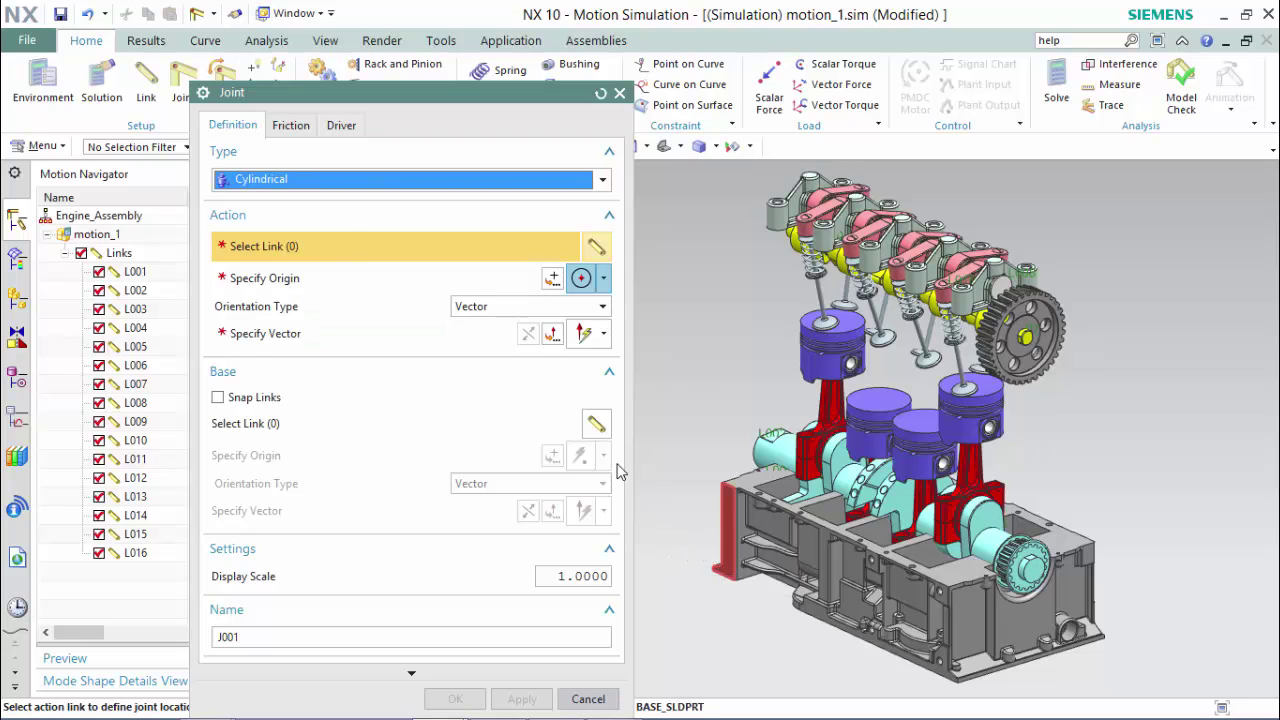
{"action": "left_click", "coordinate": [314, 180]}
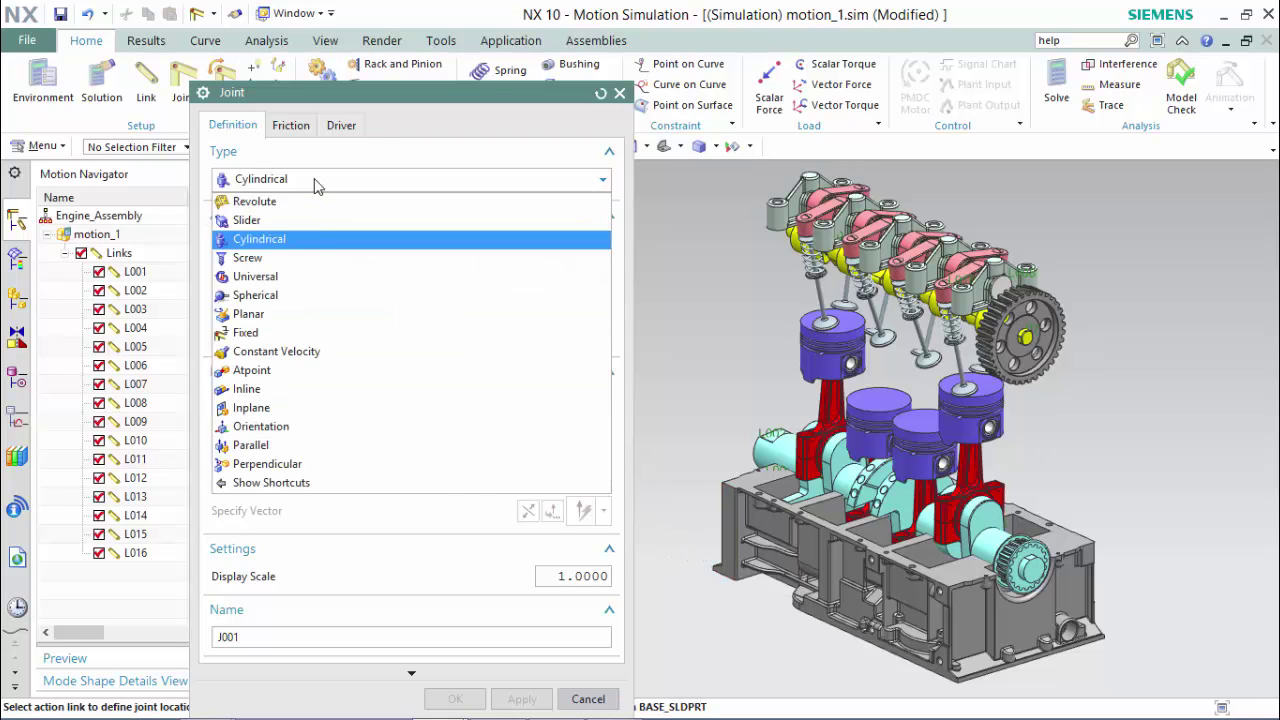
{"action": "left_click", "coordinate": [315, 196]}
{"action": "left_click", "coordinate": [342, 100]}
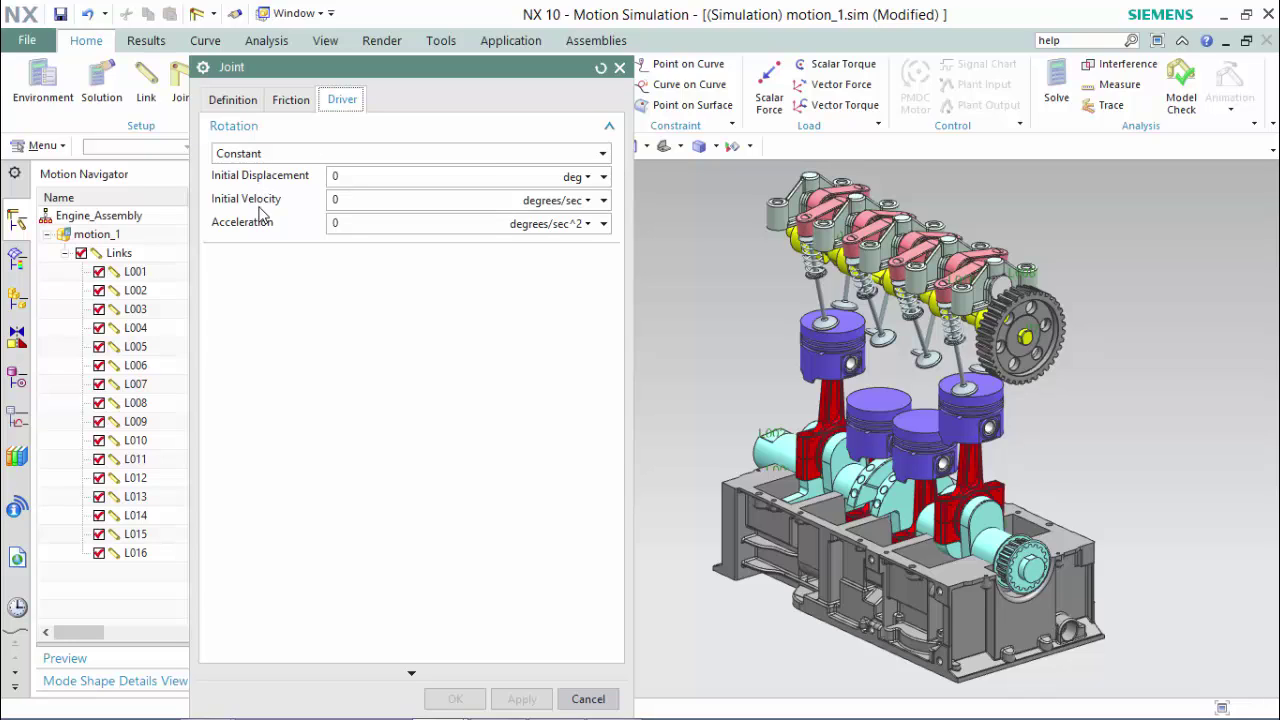
{"action": "left_click", "coordinate": [233, 100]}
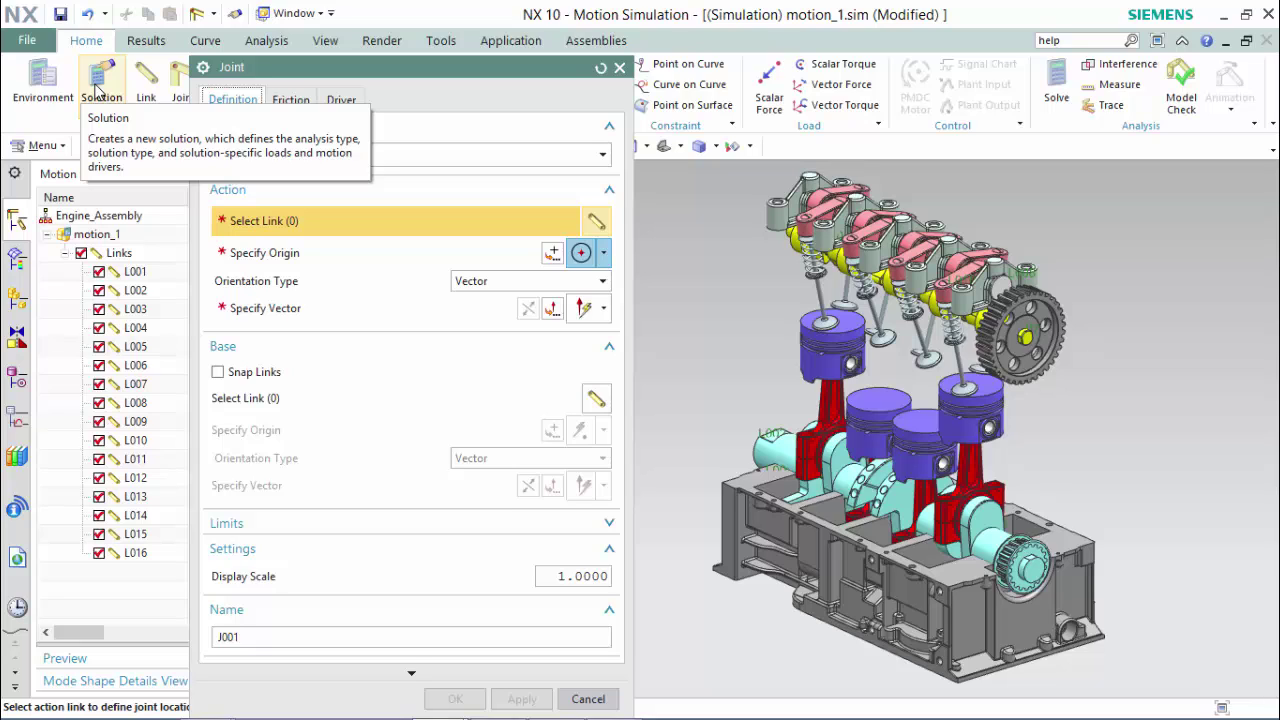
{"action": "left_click", "coordinate": [322, 158]}
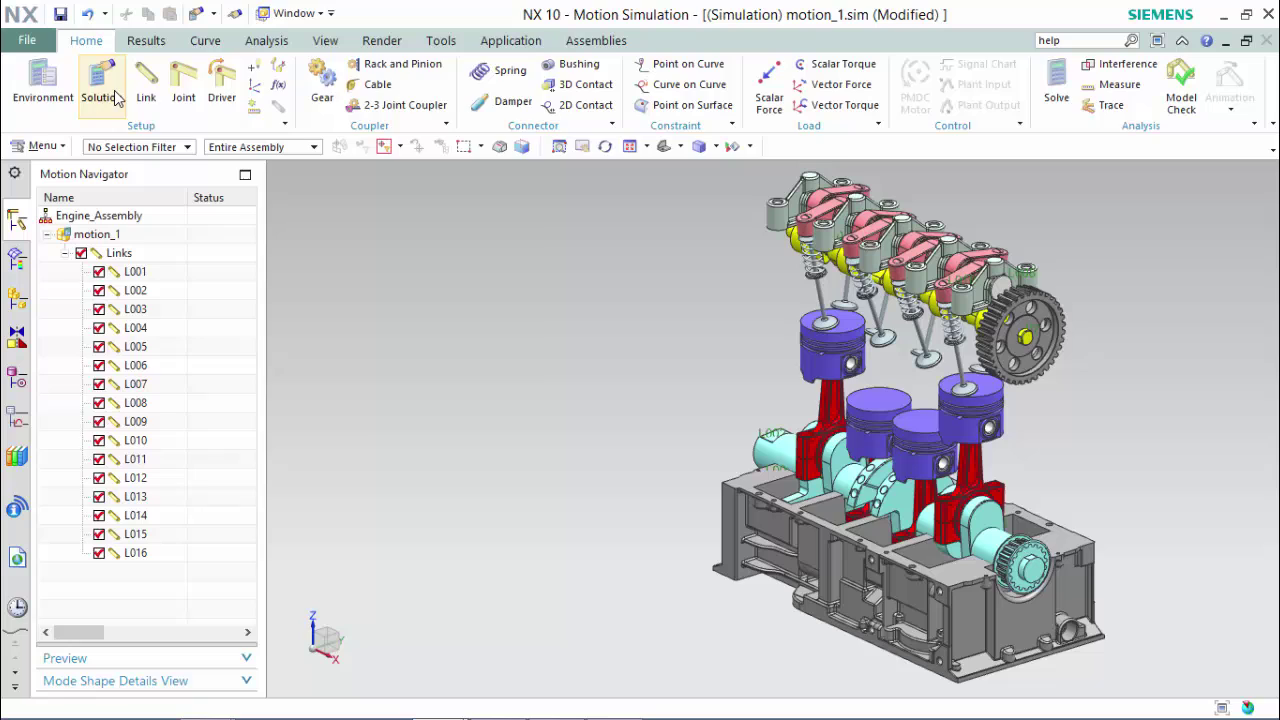
- Create a Normal Run solution with Kinematics/Dynamics analysis, a time of 10 sec and 100 steps
{"action": "left_click", "coordinate": [115, 97]}
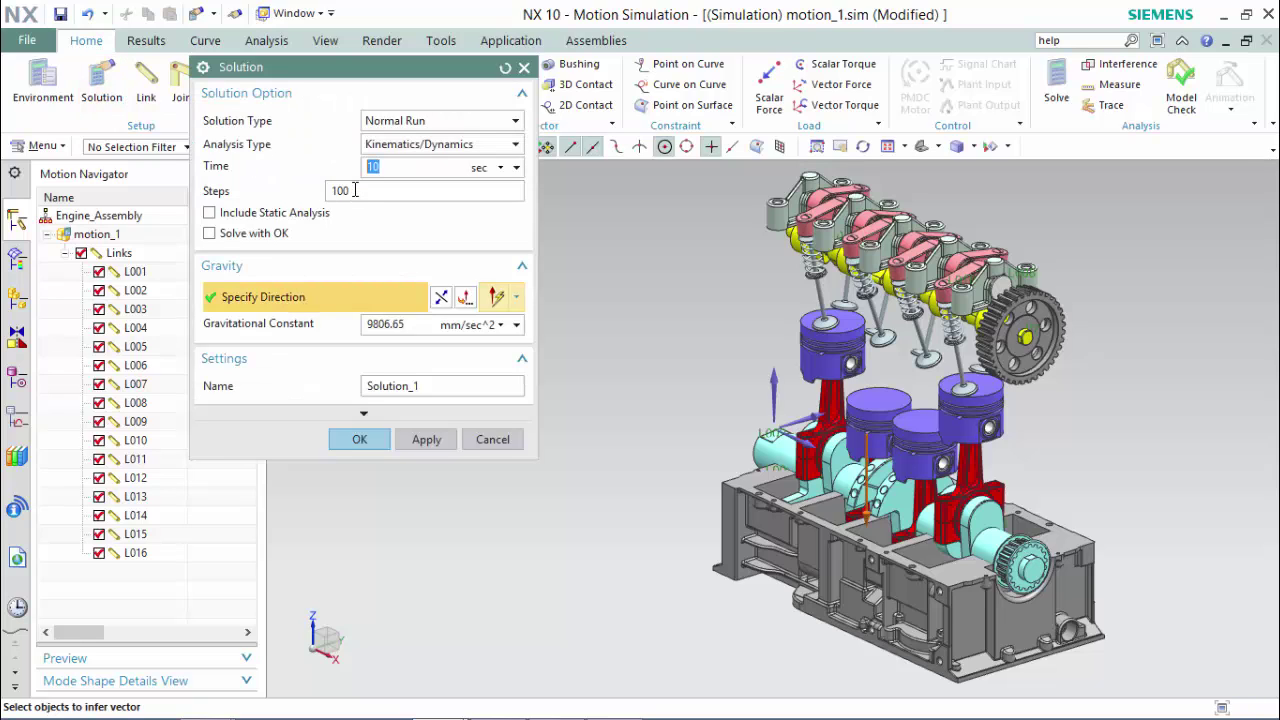
{"action": "left_click", "coordinate": [360, 440]}
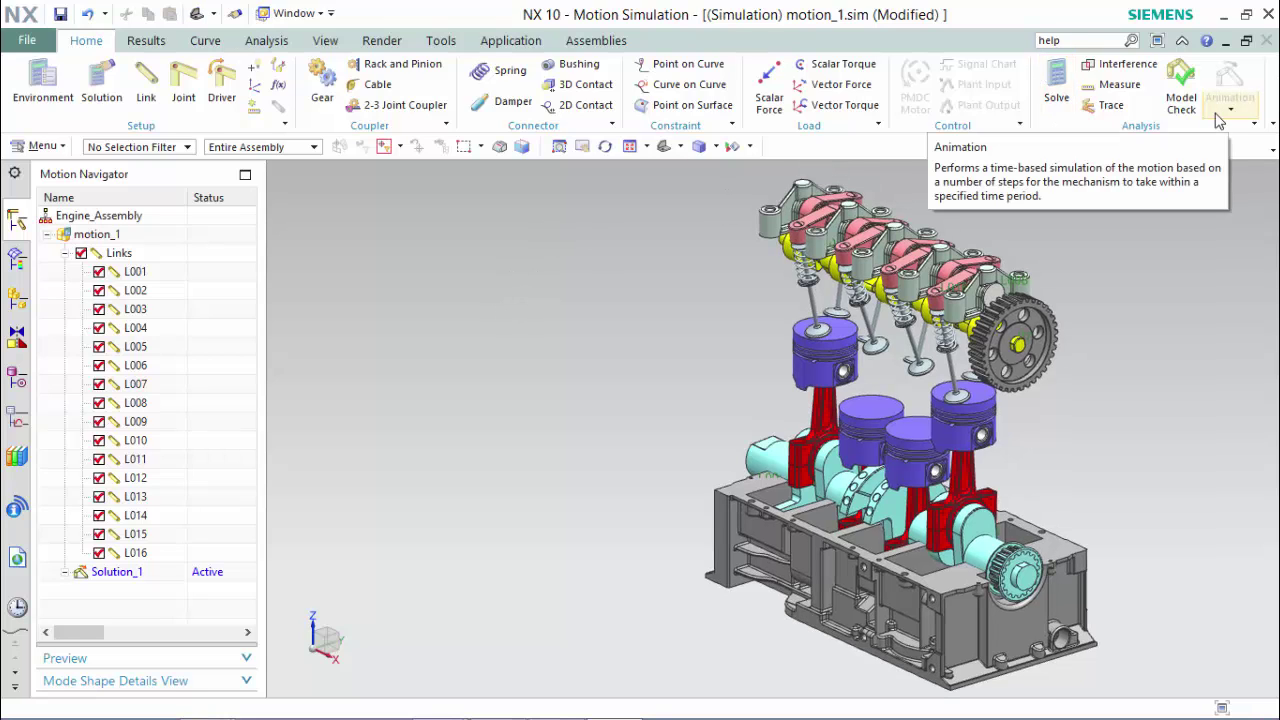
- Create a fixed joint on the engine base link, with its vector along the X axis
{"action": "left_click", "coordinate": [185, 86]}
{"action": "left_click", "coordinate": [289, 100]}
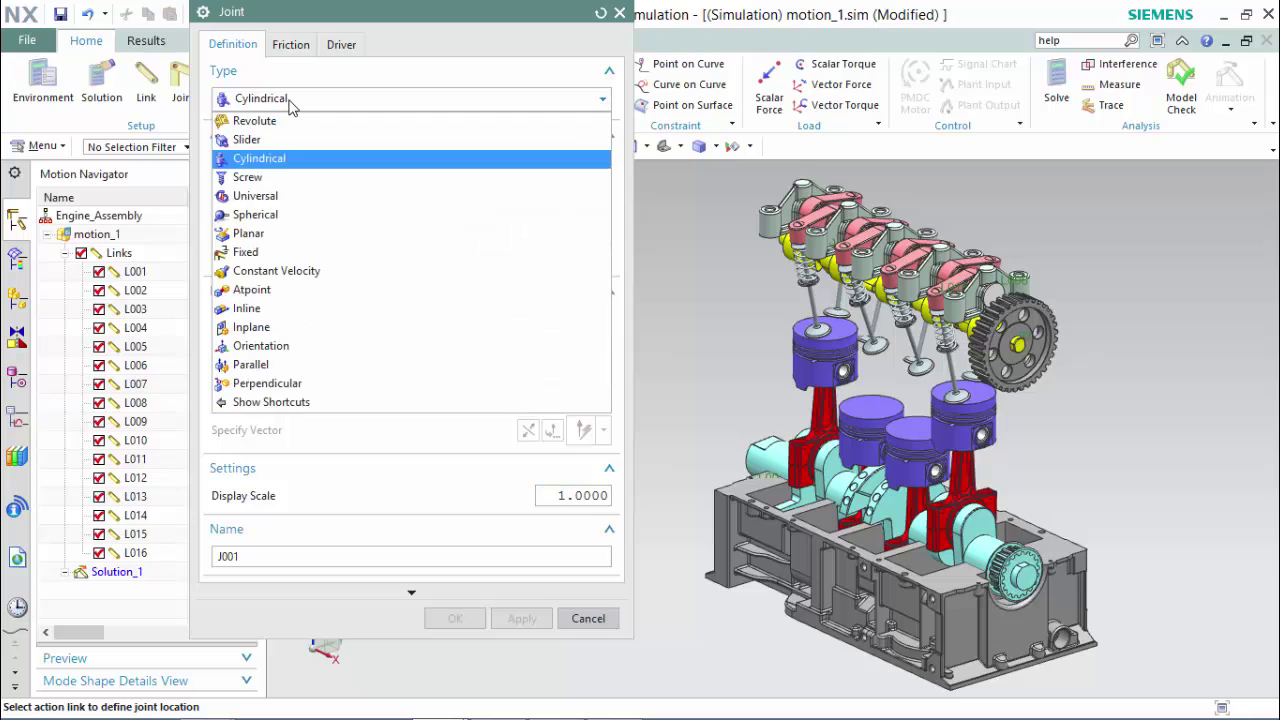
{"action": "left_click", "coordinate": [245, 252]}
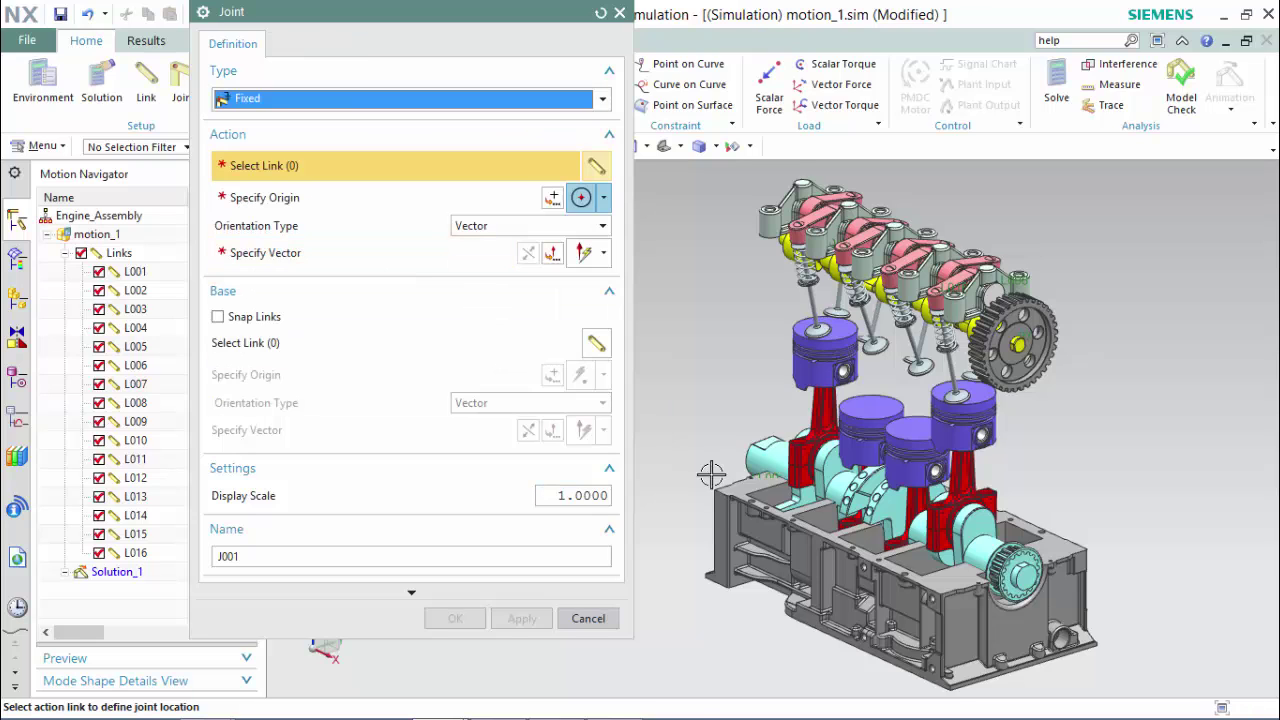
{"action": "left_click", "coordinate": [760, 533]}
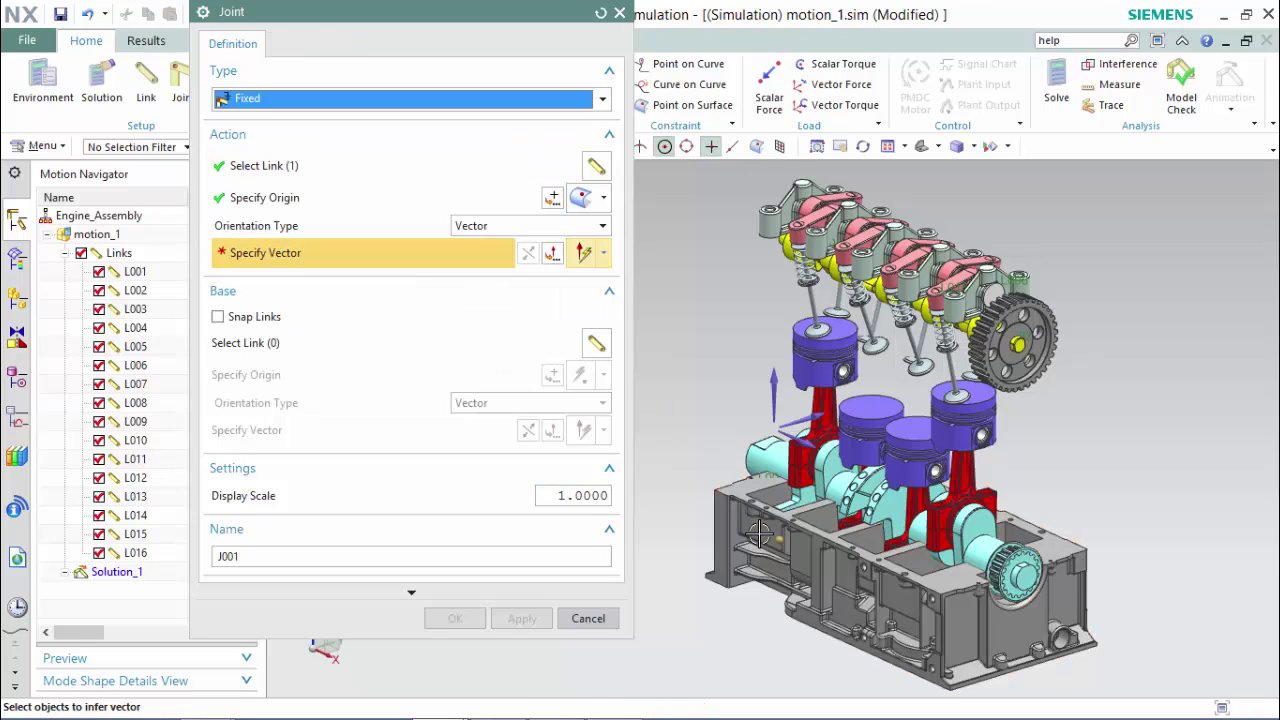
{"action": "left_click", "coordinate": [805, 437]}
{"action": "left_click", "coordinate": [522, 617]}
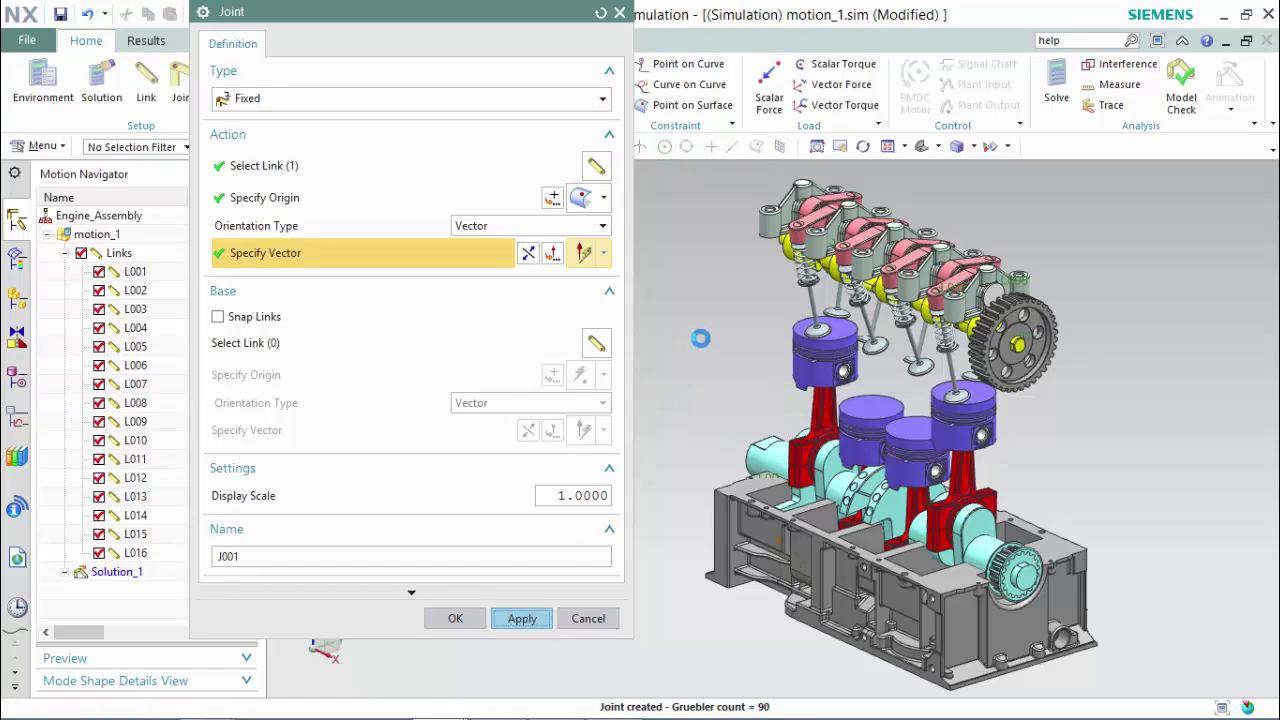
- Create a fixed joint on the grey camshaft holder link at the top of the engine, with its vector along the Y axis
{"action": "middle_click_drag", "start_coordinate": [700, 320], "coordinate": [835, 223]}
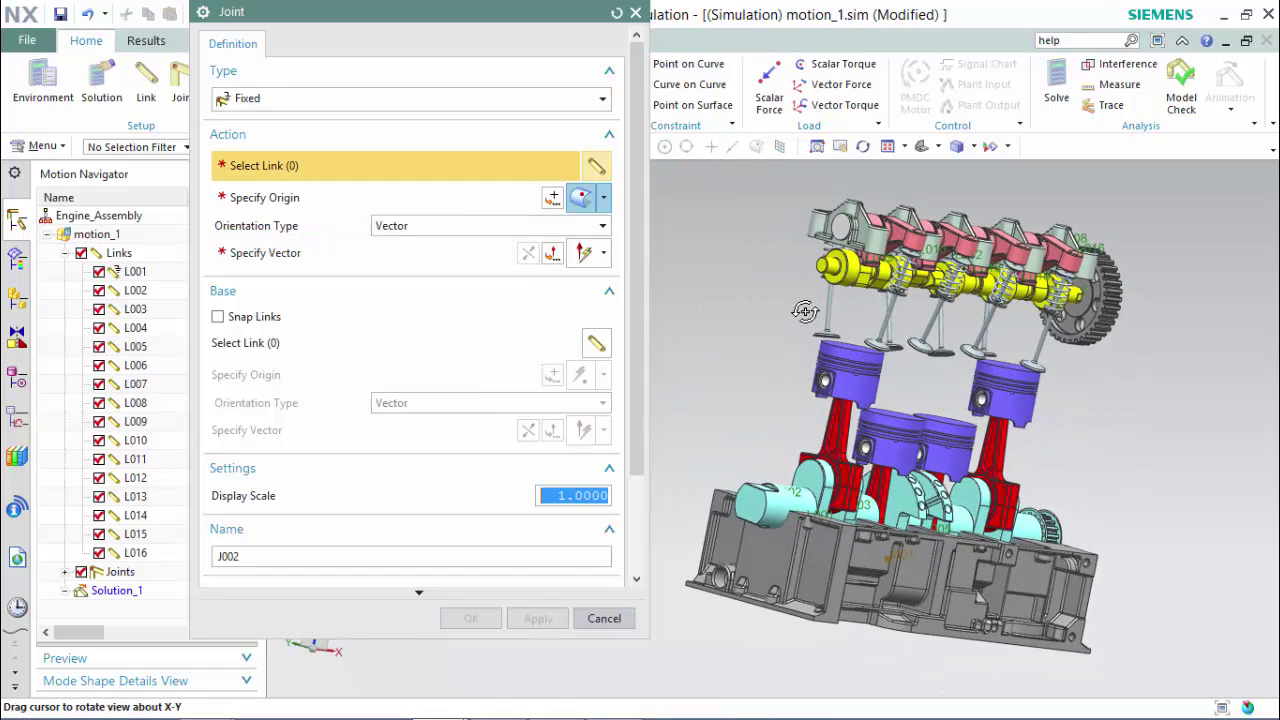
{"action": "left_click", "coordinate": [838, 225]}
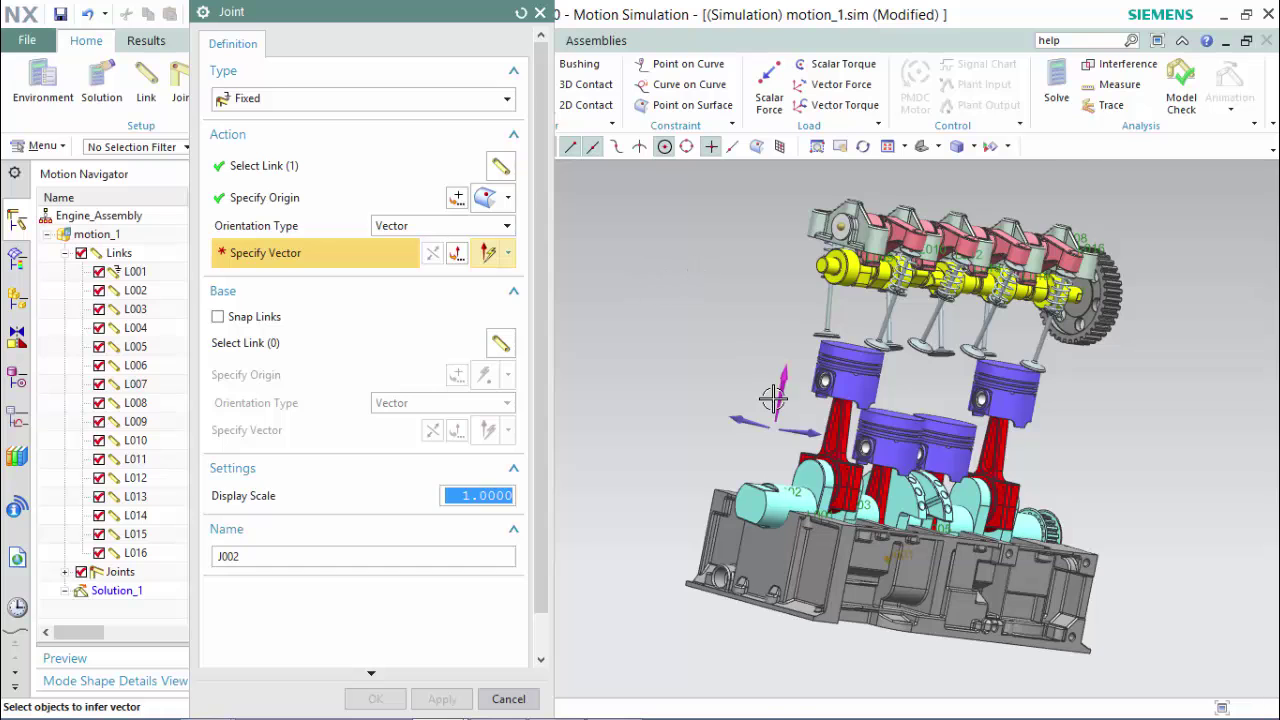
{"action": "left_click", "coordinate": [752, 422]}
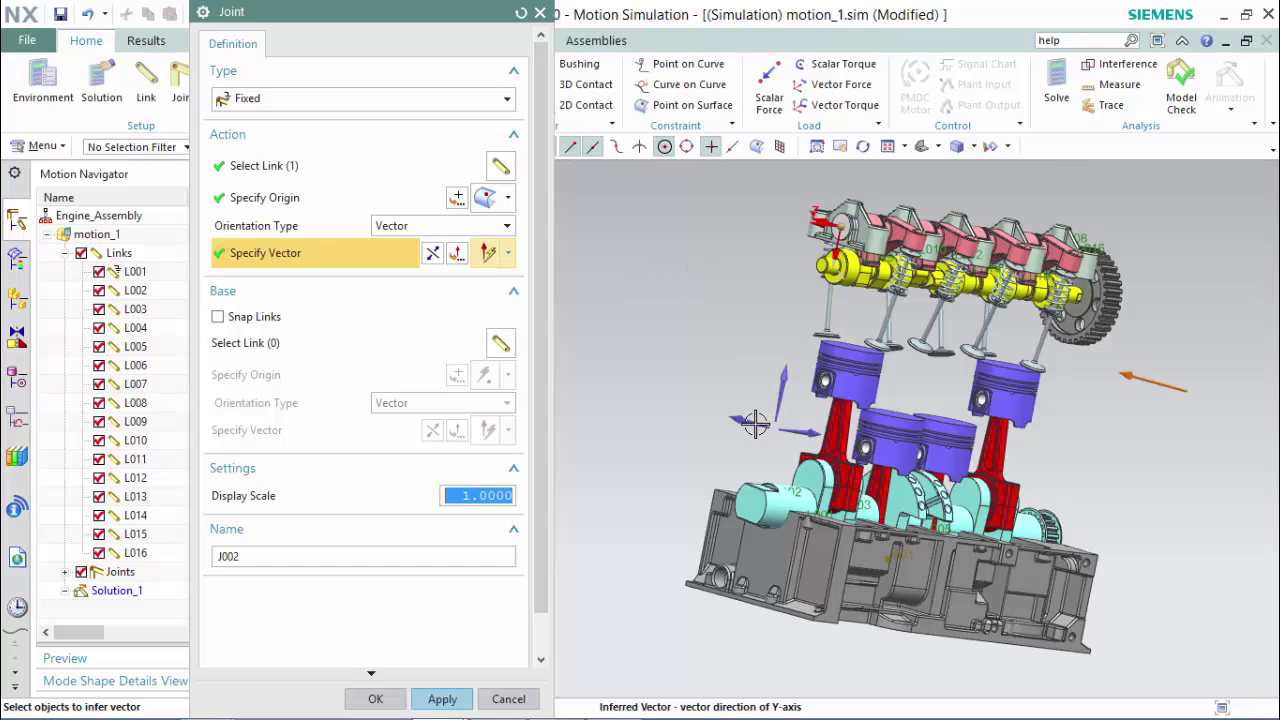
{"action": "left_click", "coordinate": [430, 700]}
- Define a cylindrical joint on the crankshaft link, taking its origin and axis from the circular edge of the plain shaft end
{"action": "middle_click_drag", "start_coordinate": [689, 426], "coordinate": [667, 445]}
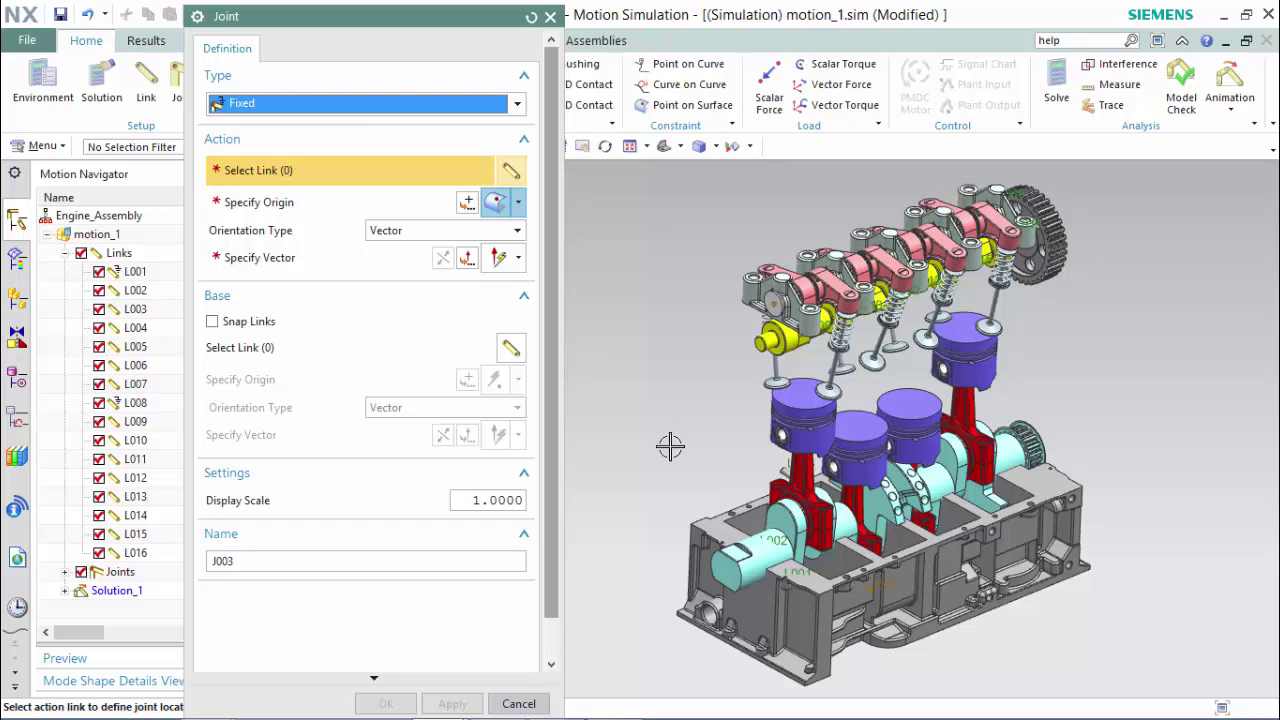
{"action": "left_click", "coordinate": [357, 112]}
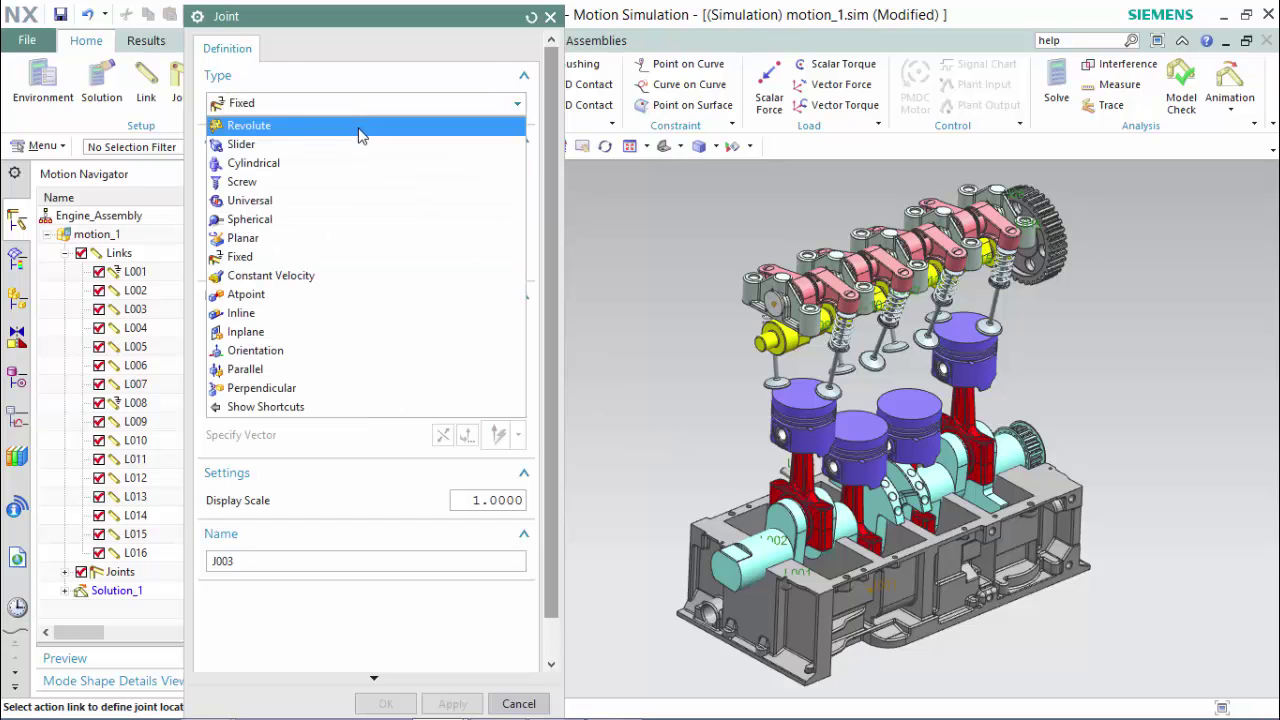
{"action": "left_click", "coordinate": [362, 166]}
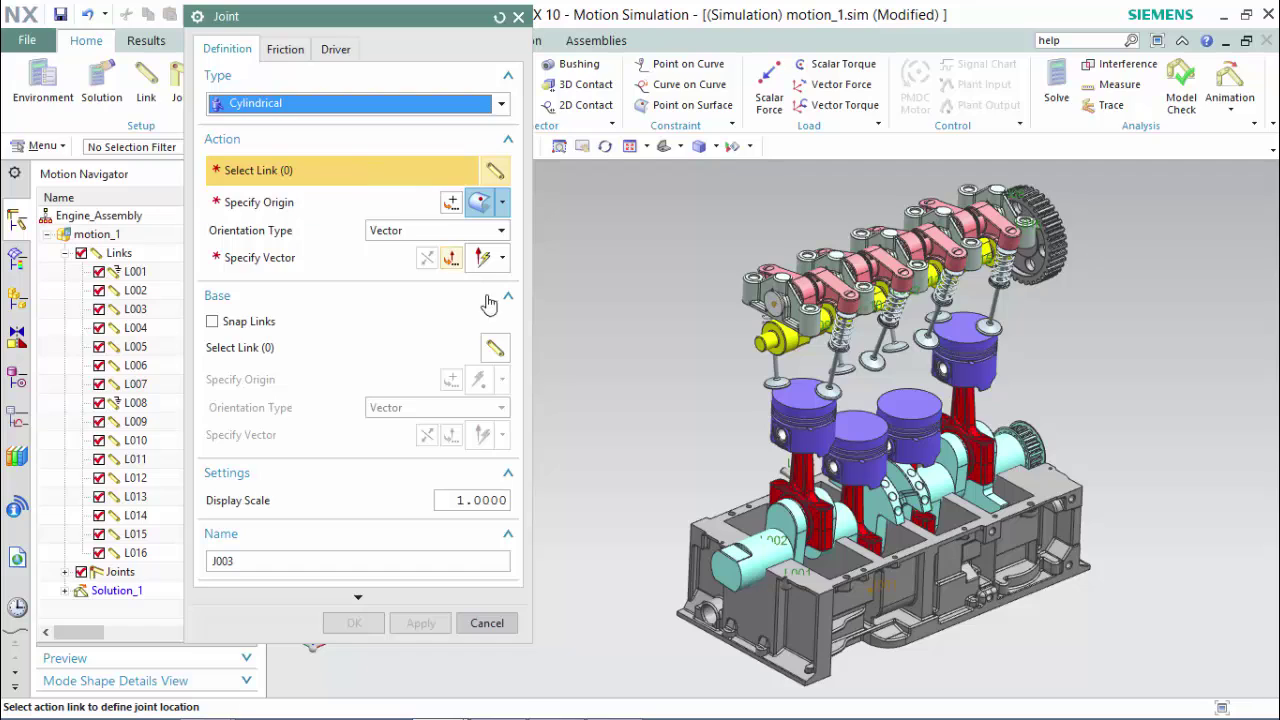
{"action": "left_click", "coordinate": [740, 569]}
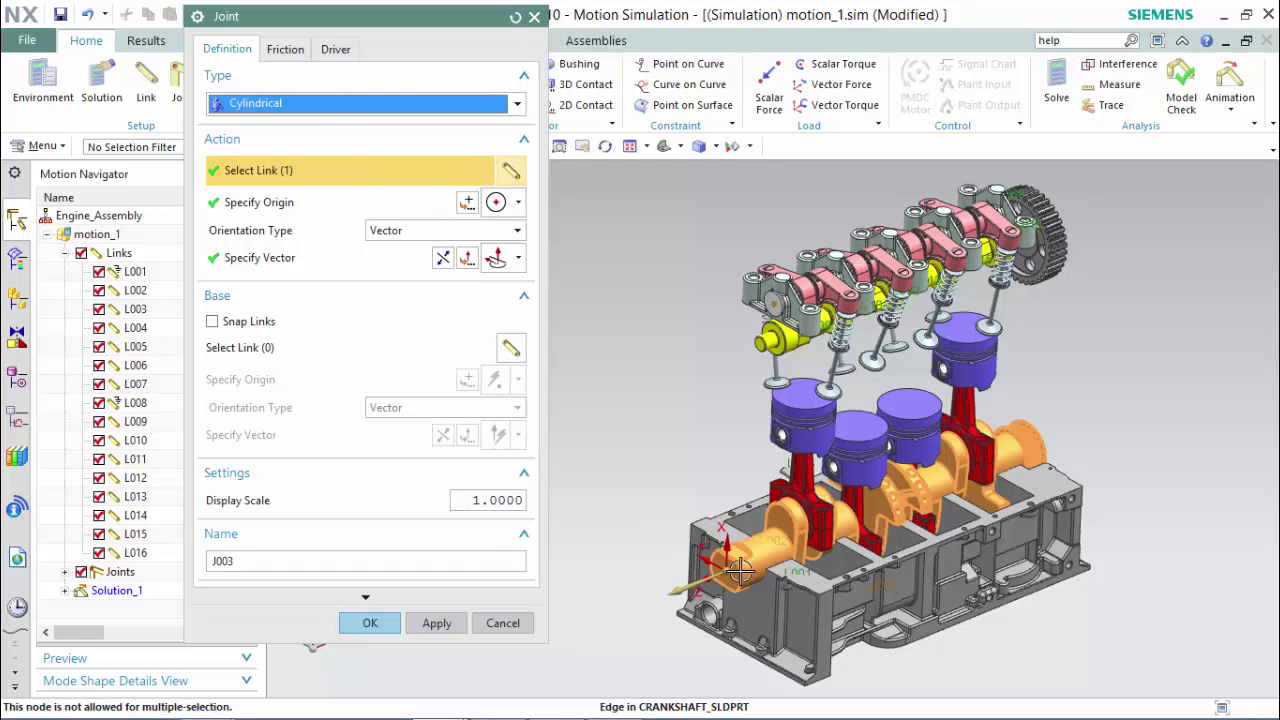
- Give the crankshaft joint a Constant rotation driver with an initial velocity of 360 degrees/sec and create the joint
{"action": "left_click", "coordinate": [330, 49]}
{"action": "left_click", "coordinate": [338, 108]}
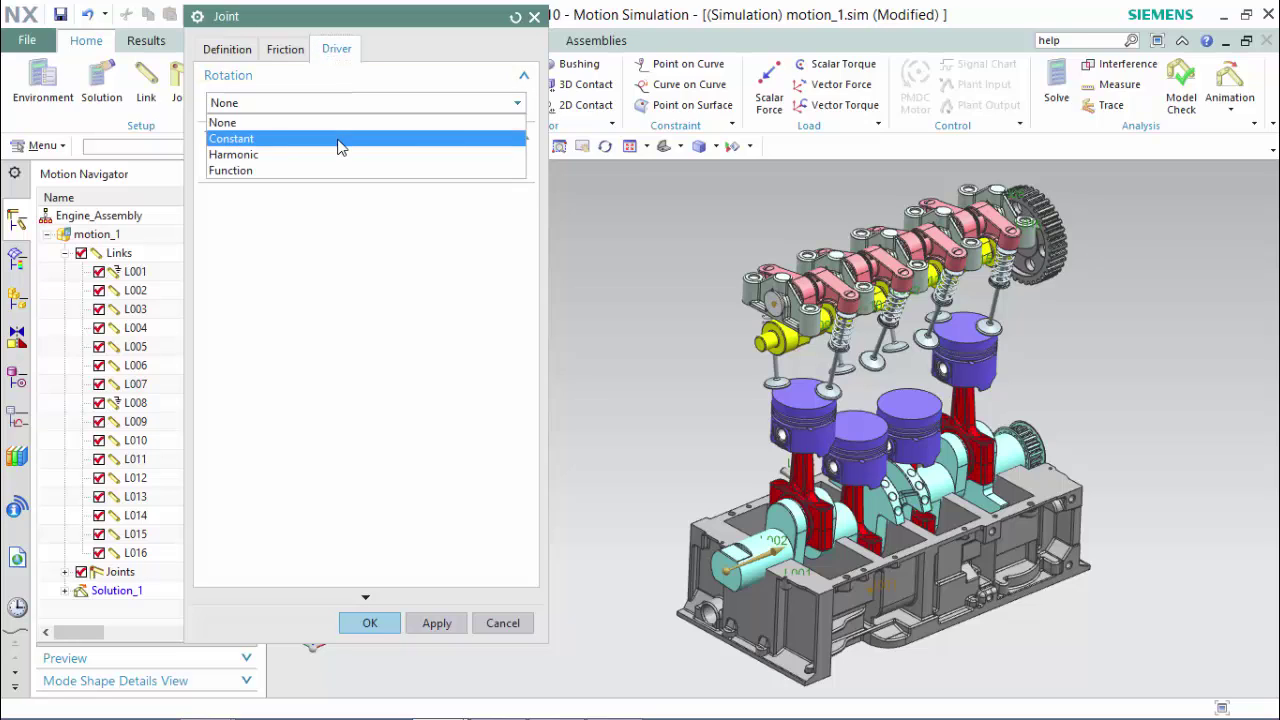
{"action": "left_click", "coordinate": [339, 140]}
{"action": "left_click", "coordinate": [386, 155]}
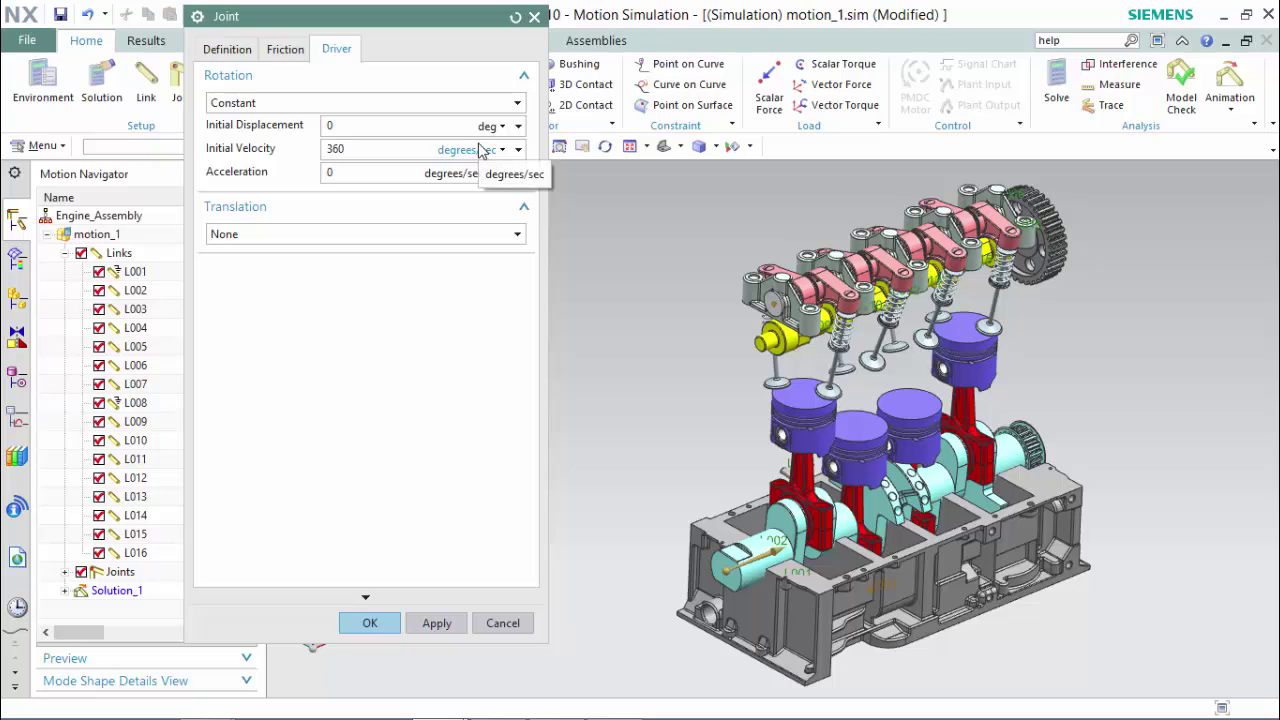
{"action": "left_click", "coordinate": [443, 624]}
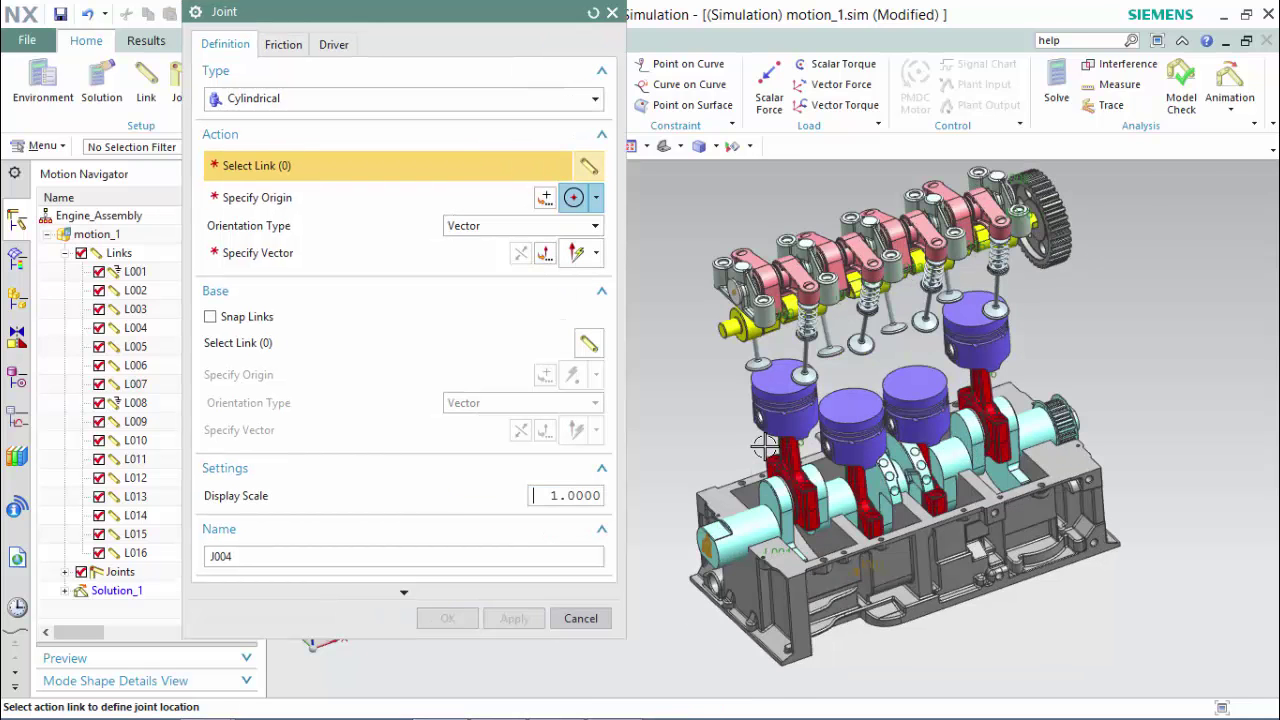
- Select the first connecting rod, farthest from the toothed pulley, as the cylindrical joint's action link with its origin at the big-end arc center
{"action": "scroll", "coordinate": [790, 460], "scroll_direction": "up", "scroll_amount": 5}
{"action": "left_click", "coordinate": [826, 478]}
{"action": "scroll", "coordinate": [810, 460], "scroll_direction": "up", "scroll_amount": 4}
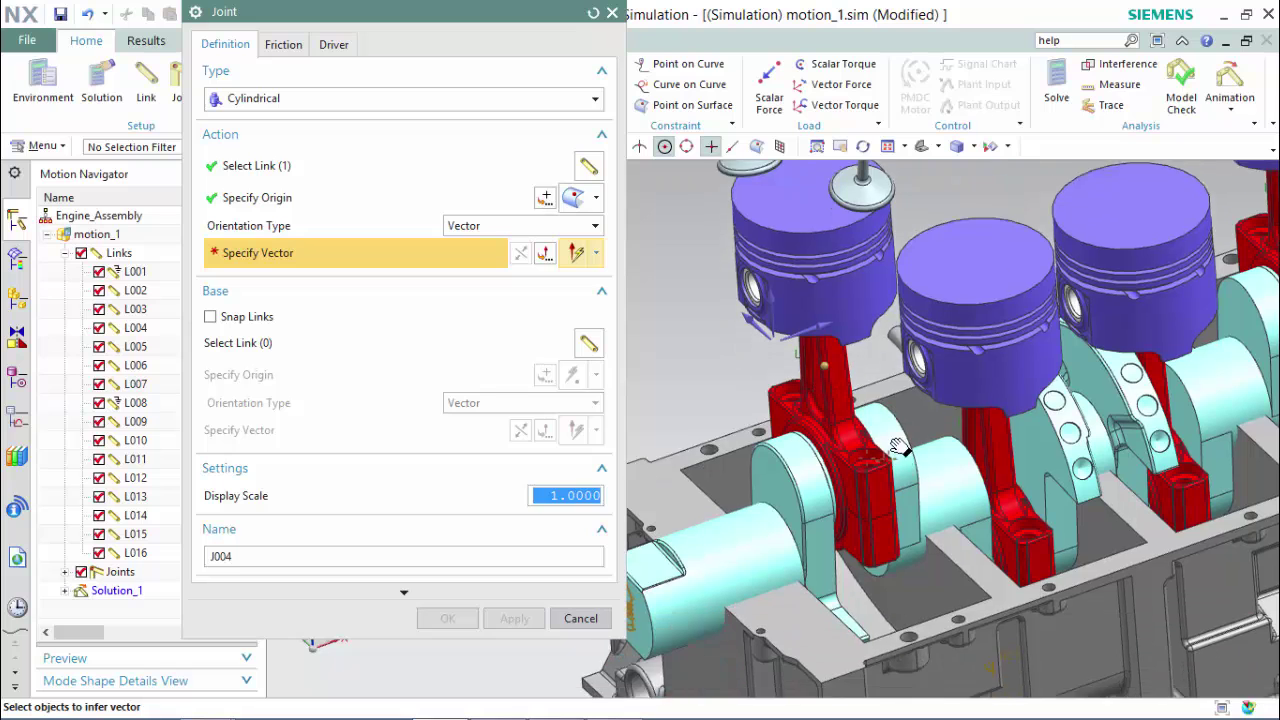
{"action": "left_click", "coordinate": [393, 205]}
{"action": "left_click", "coordinate": [596, 197]}
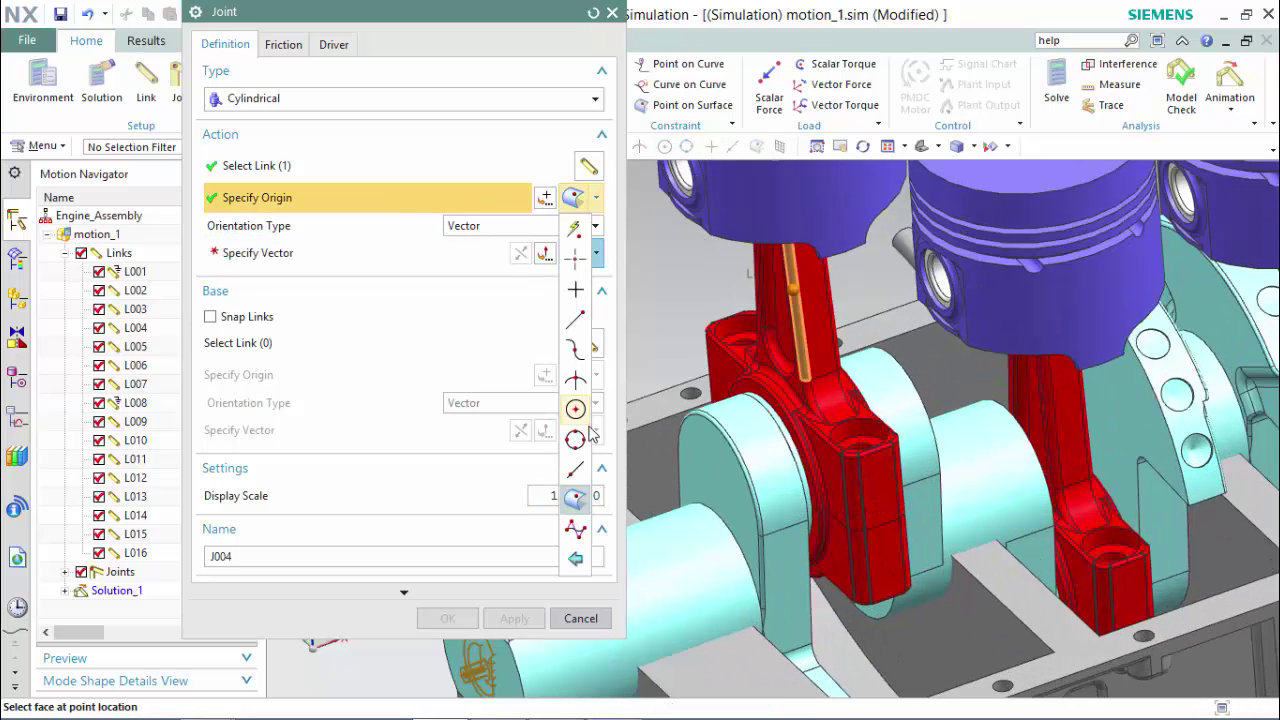
{"action": "left_click", "coordinate": [578, 405]}
{"action": "scroll", "coordinate": [795, 445], "scroll_direction": "up", "scroll_amount": 3}
{"action": "left_click", "coordinate": [786, 428]}
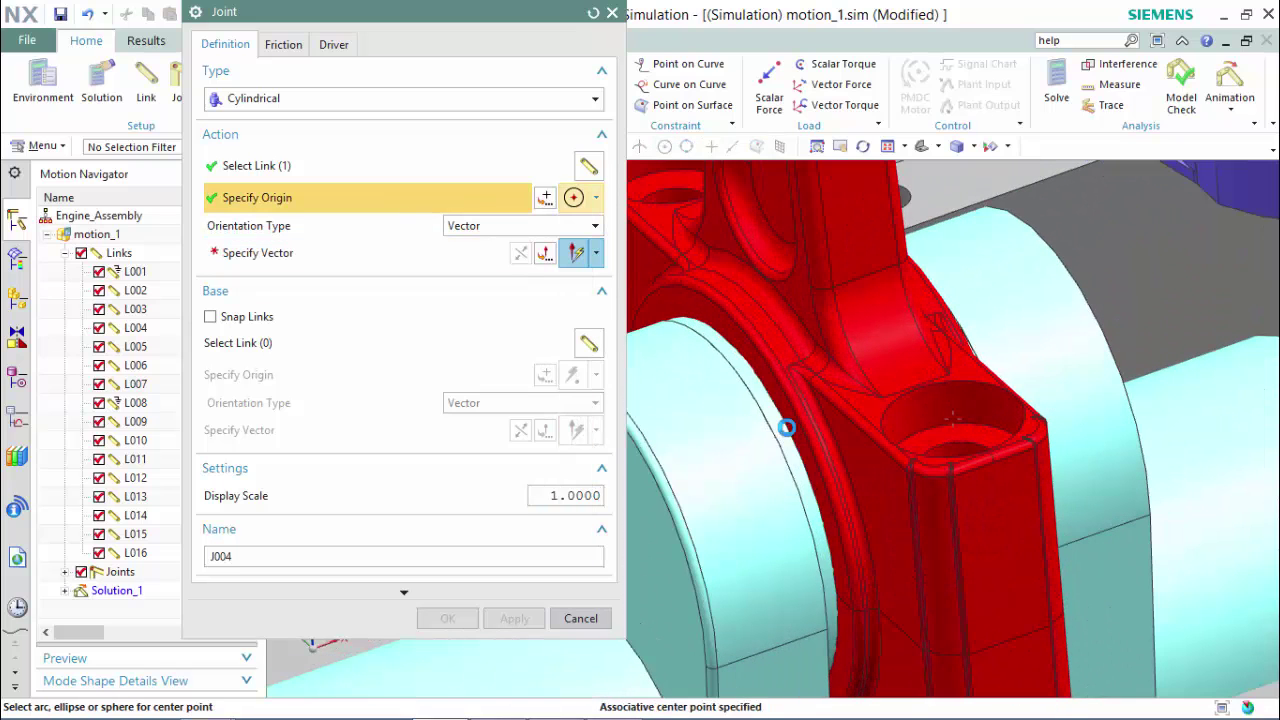
- Orient the first connecting rod's joint along the X axis, set the crankshaft as base link and create the joint
{"action": "left_click", "coordinate": [820, 412]}
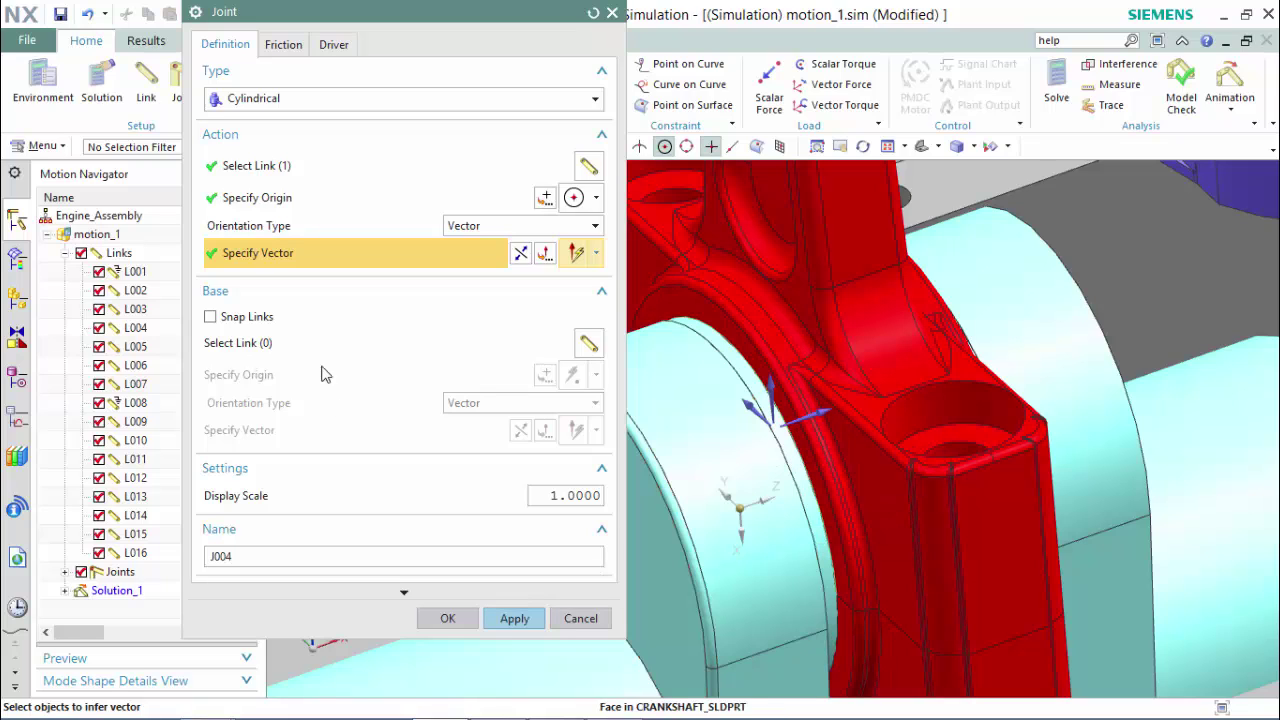
{"action": "left_click", "coordinate": [338, 330]}
{"action": "left_click", "coordinate": [689, 477]}
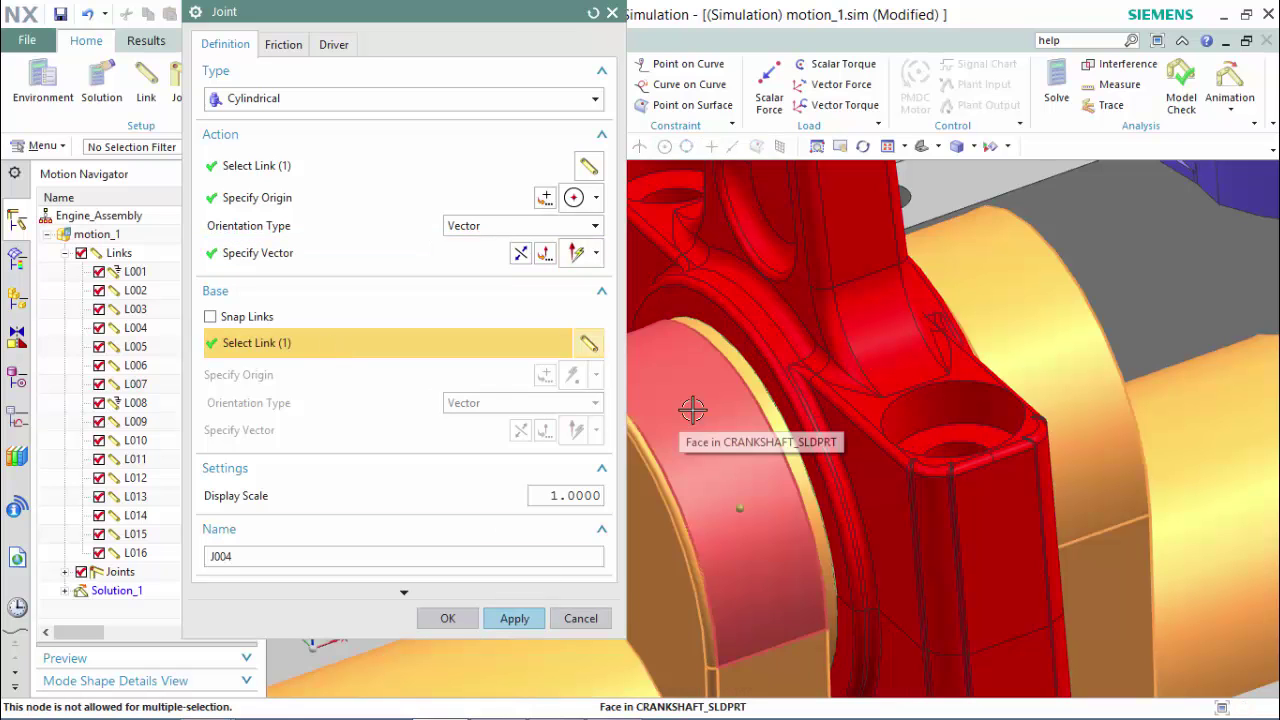
{"action": "left_click", "coordinate": [510, 619]}
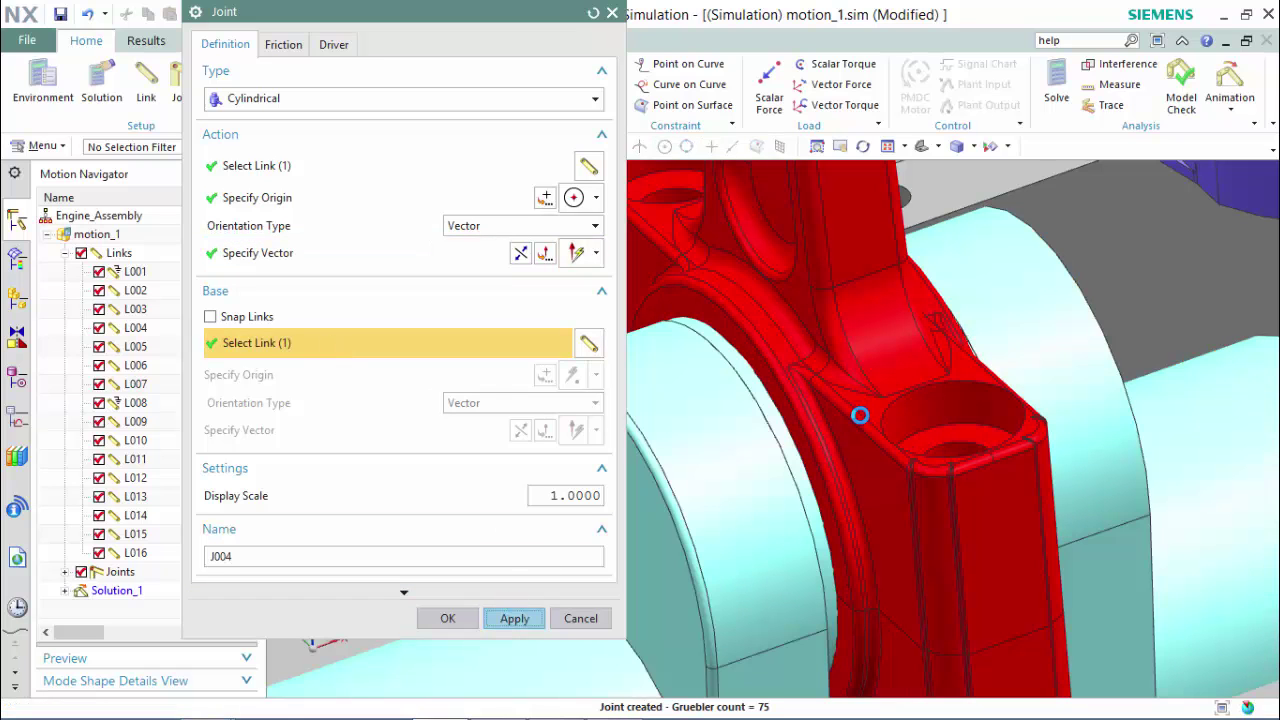
- Select the second connecting rod as the action link of a cylindrical joint and place the origin at its big-end arc center
{"action": "scroll", "coordinate": [920, 417], "scroll_direction": "down", "scroll_amount": 5}
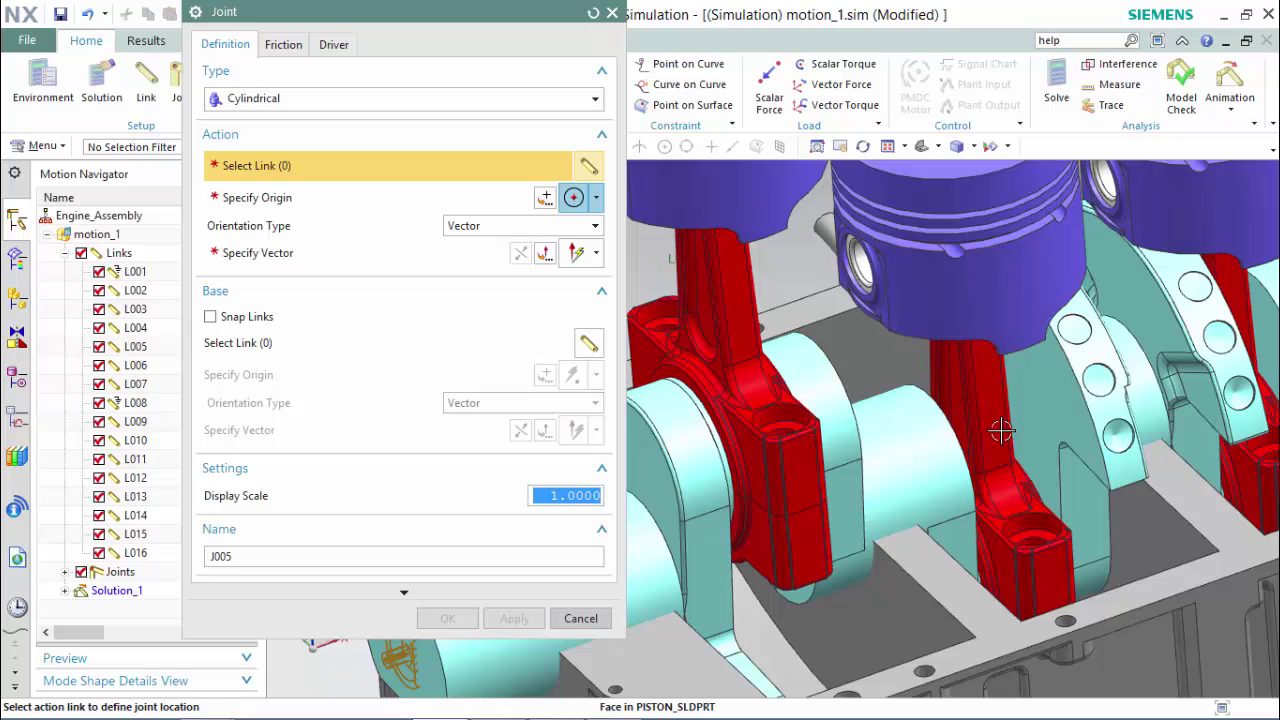
{"action": "left_click", "coordinate": [1001, 430]}
{"action": "middle_click_drag", "start_coordinate": [1001, 430], "coordinate": [716, 352]}
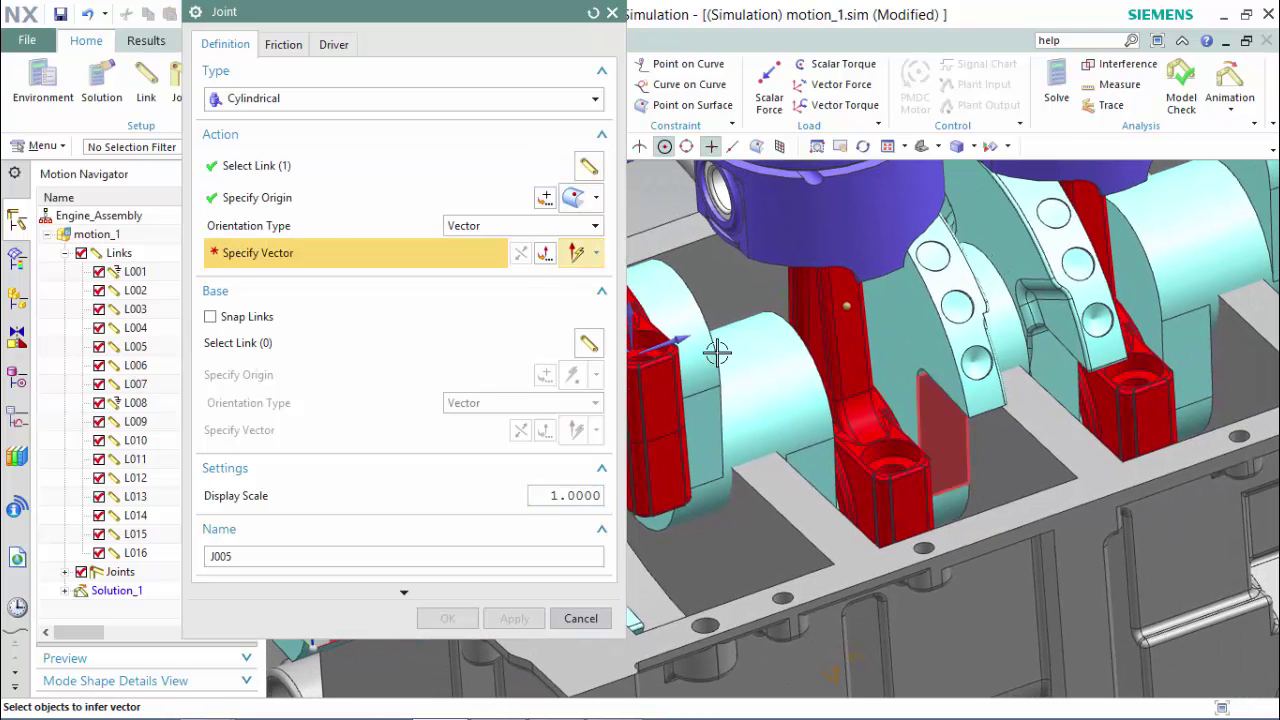
{"action": "left_click", "coordinate": [402, 201]}
{"action": "scroll", "coordinate": [926, 402], "scroll_direction": "up", "scroll_amount": 4}
{"action": "left_click", "coordinate": [596, 198]}
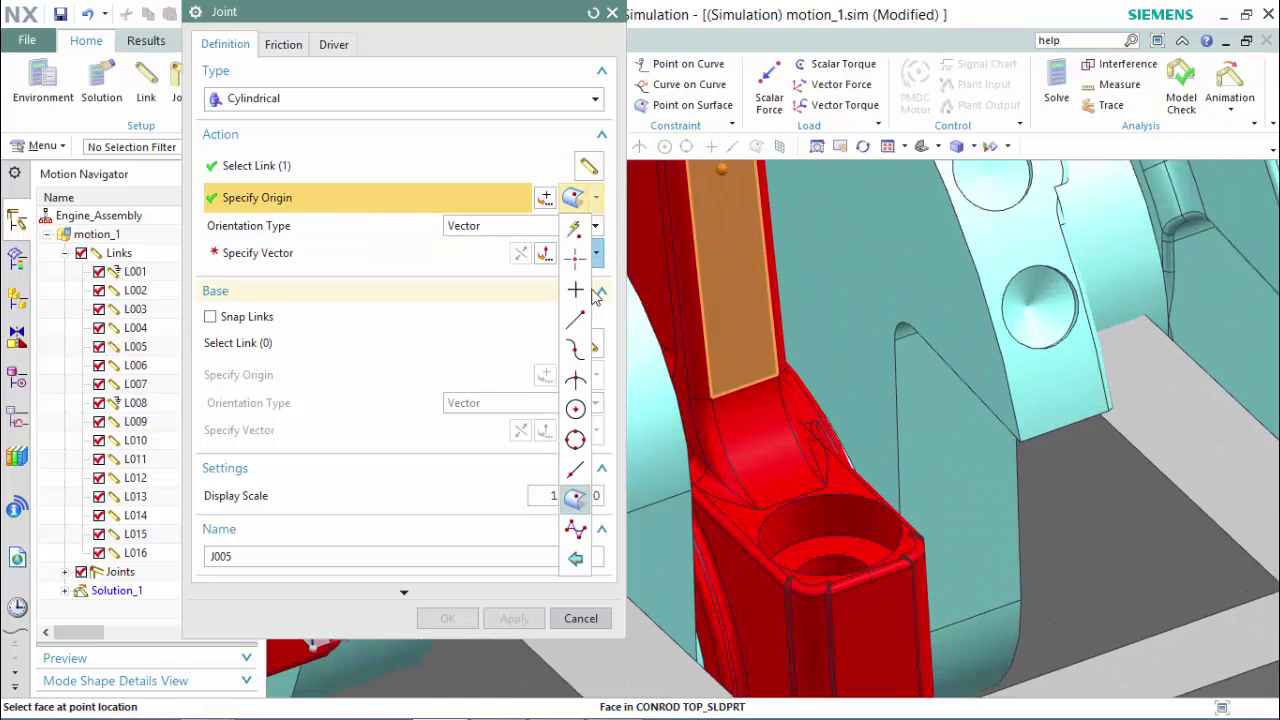
{"action": "left_click", "coordinate": [575, 409]}
{"action": "left_click", "coordinate": [718, 638]}
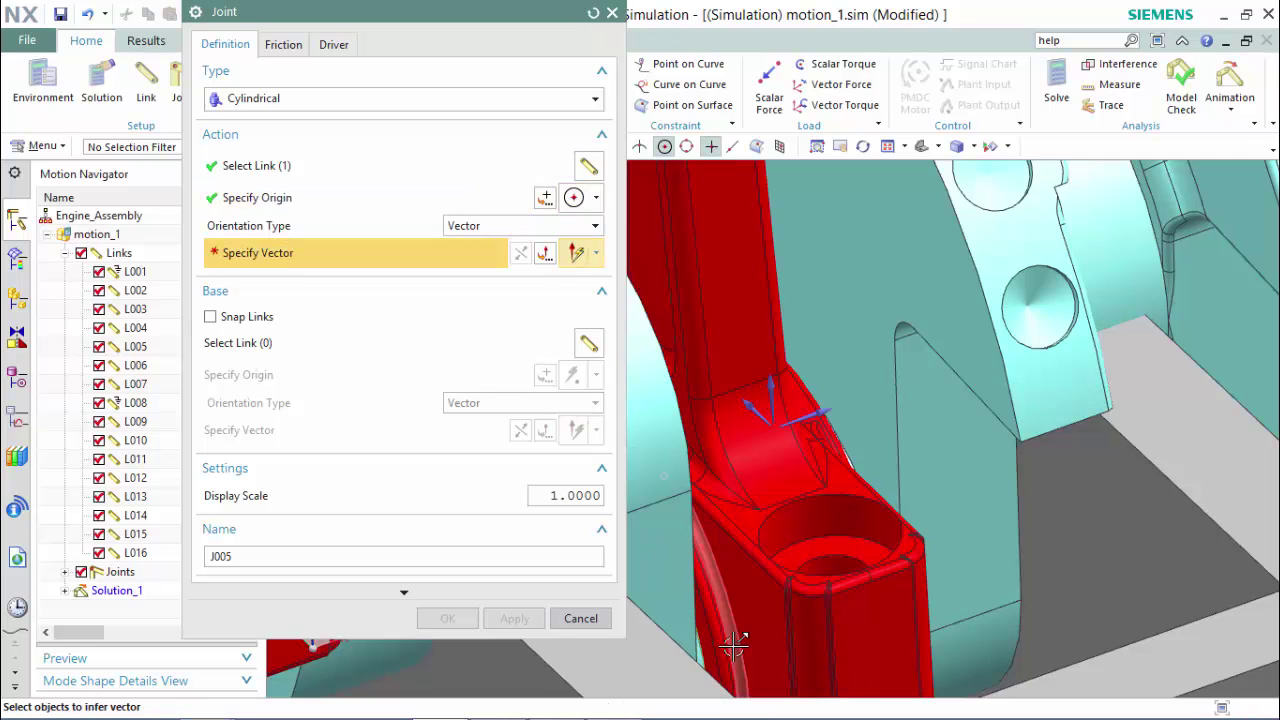
- Orient the second connecting rod's joint along the X axis, set the crankshaft as base link and create the joint
{"action": "left_click", "coordinate": [782, 405]}
{"action": "middle_click_drag", "start_coordinate": [808, 523], "coordinate": [950, 503], "text": "shift"}
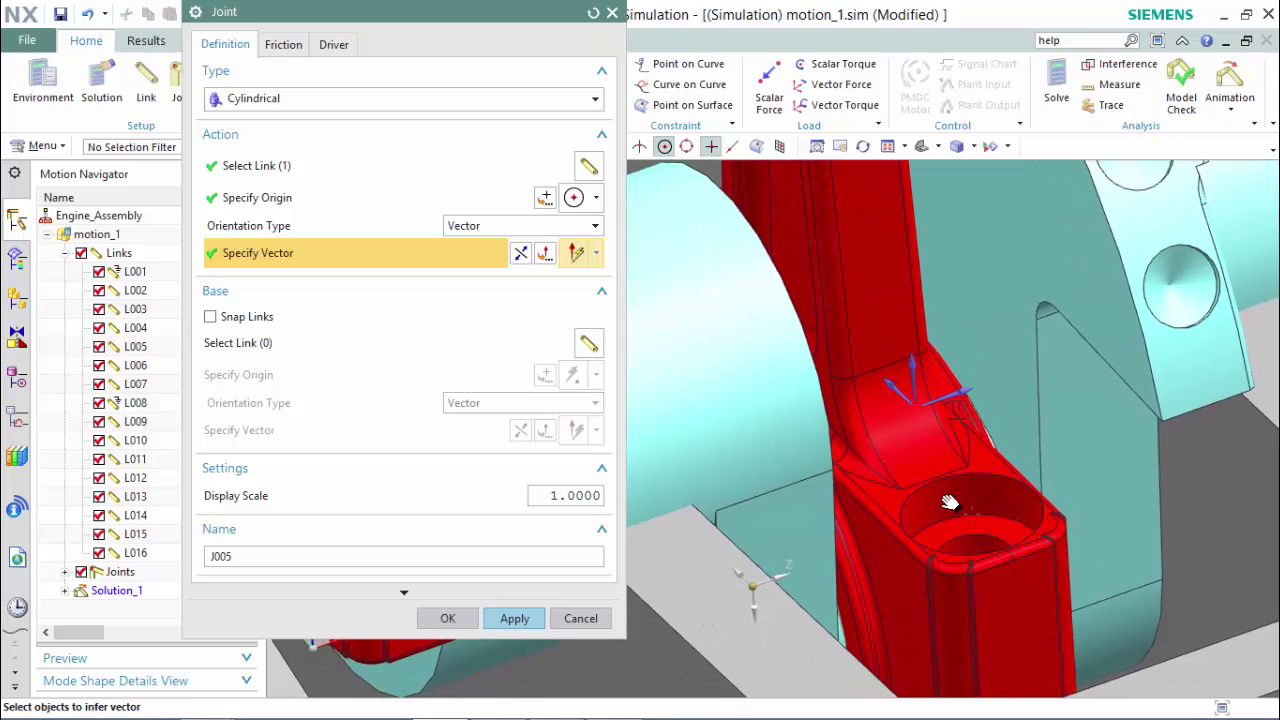
{"action": "left_click", "coordinate": [337, 343]}
{"action": "left_click", "coordinate": [686, 383]}
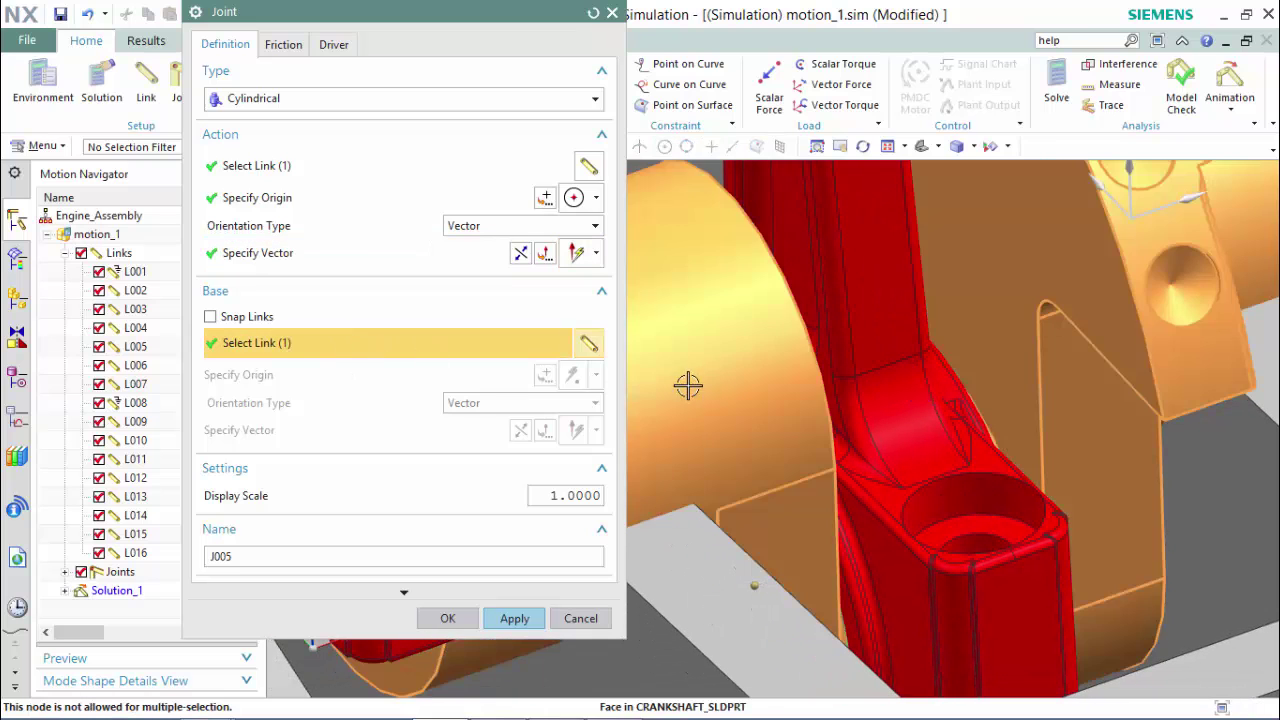
{"action": "left_click", "coordinate": [514, 620]}
- Select the third connecting rod as the action link of a cylindrical joint and place the origin at its big-end arc center
{"action": "scroll", "coordinate": [1100, 357], "scroll_direction": "down", "scroll_amount": 5}
{"action": "middle_click_drag", "start_coordinate": [1089, 360], "coordinate": [605, 491], "text": "shift"}
{"action": "scroll", "coordinate": [686, 543], "scroll_direction": "down", "scroll_amount": 2}
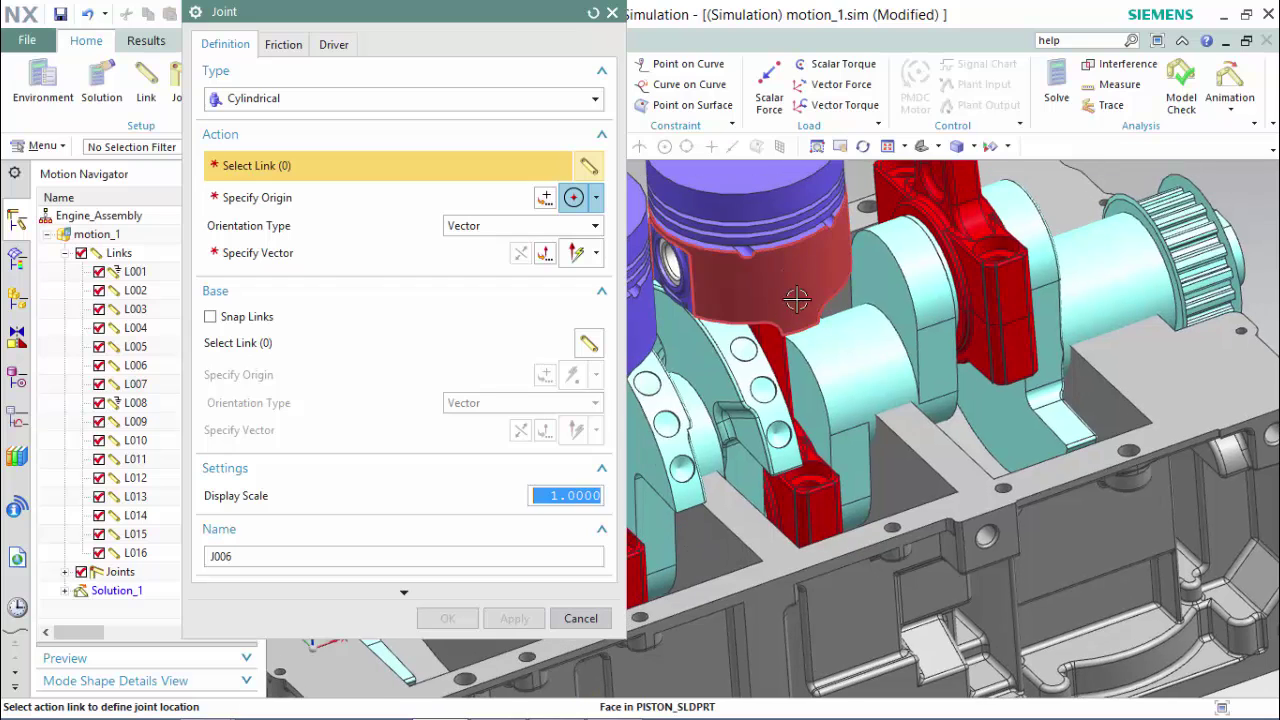
{"action": "left_click", "coordinate": [810, 480]}
{"action": "scroll", "coordinate": [788, 487], "scroll_direction": "up", "scroll_amount": 3}
{"action": "scroll", "coordinate": [780, 492], "scroll_direction": "up", "scroll_amount": 2}
{"action": "left_click", "coordinate": [390, 199]}
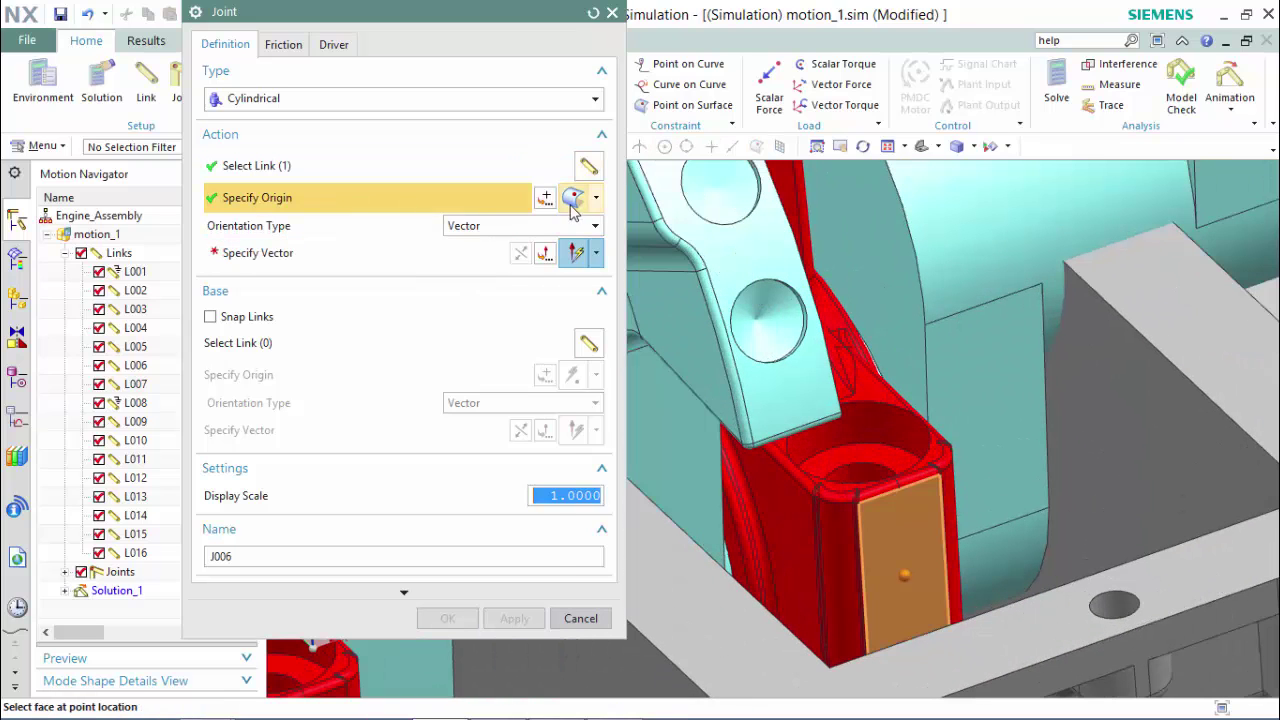
{"action": "left_click", "coordinate": [596, 200]}
{"action": "left_click", "coordinate": [575, 408]}
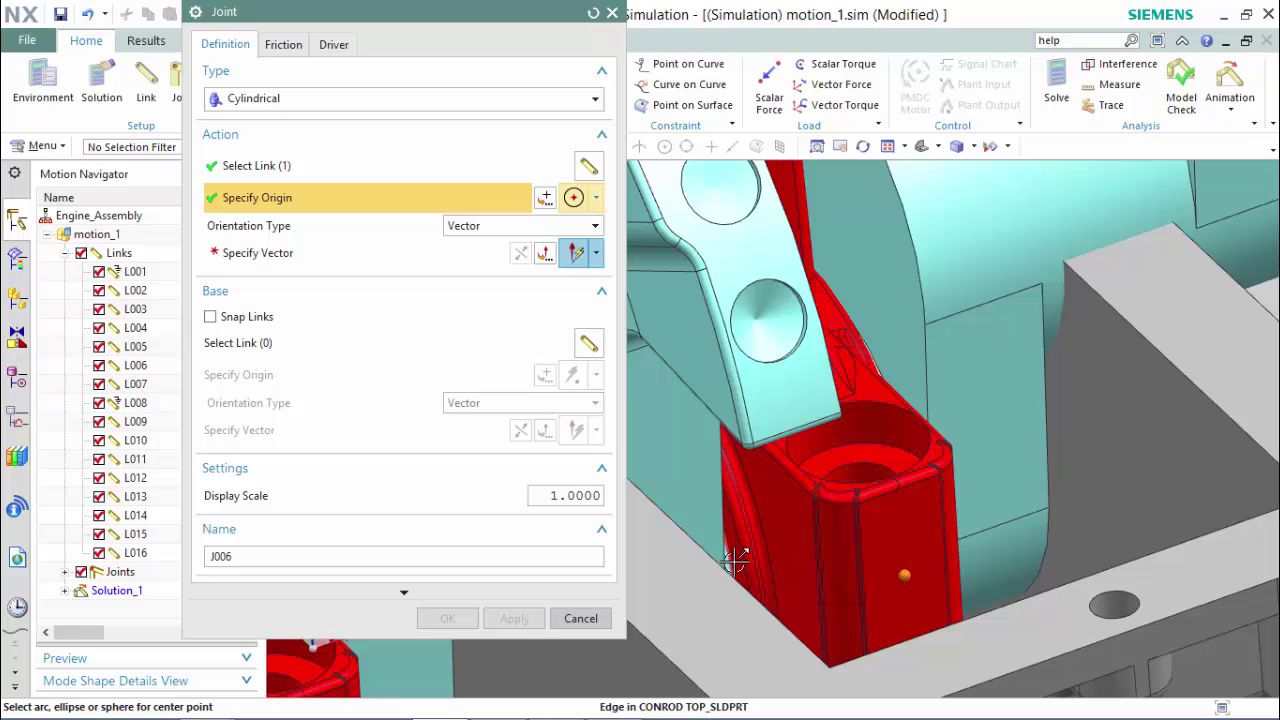
{"action": "left_click", "coordinate": [740, 531]}
- Orient the third connecting rod's joint along the X axis, set the crankshaft as base link and create the joint
{"action": "left_click", "coordinate": [800, 289]}
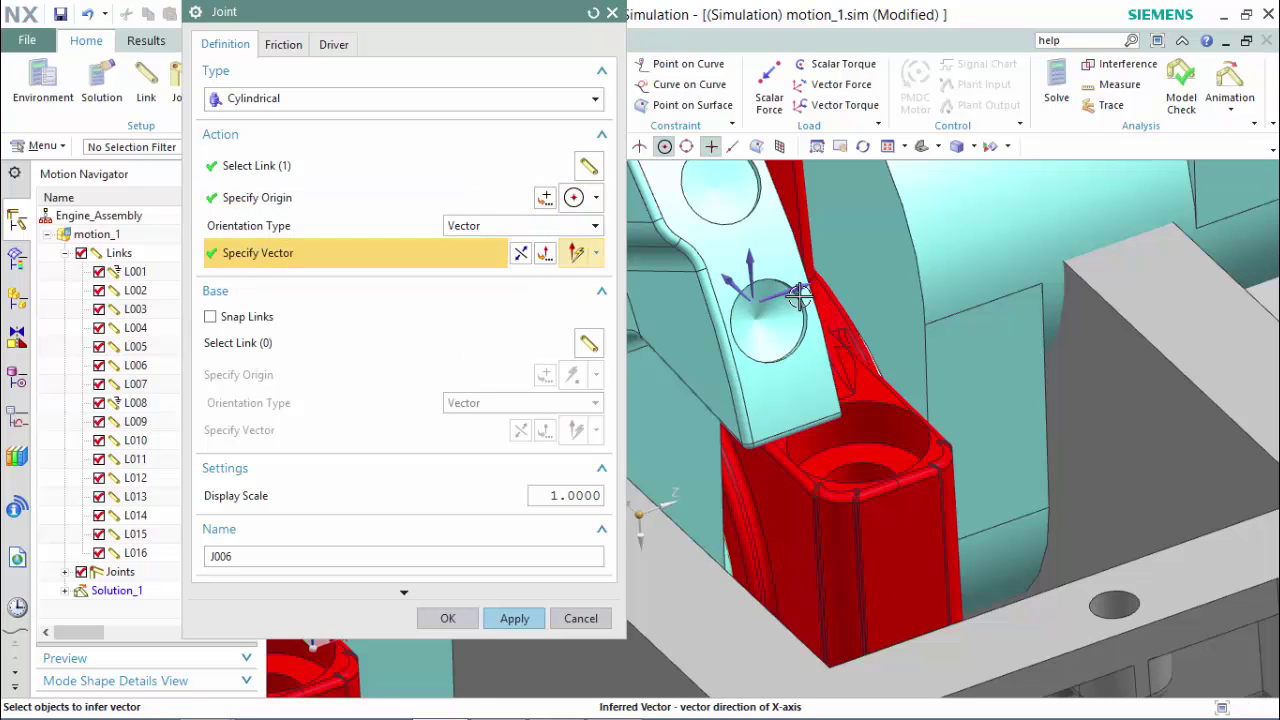
{"action": "left_click", "coordinate": [395, 350]}
{"action": "left_click", "coordinate": [776, 411]}
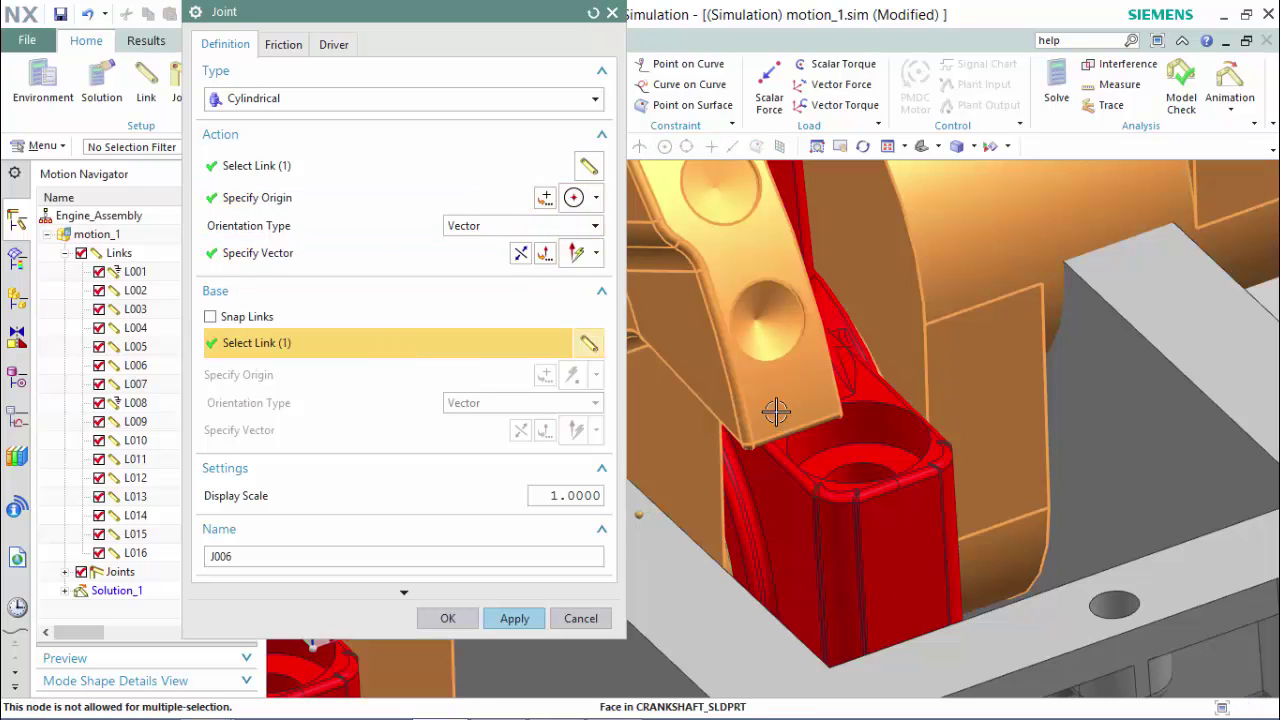
{"action": "left_click", "coordinate": [514, 618]}
- Select the fourth connecting rod, nearest the toothed pulley, as the cylindrical joint's action link with its origin at the big-end arc center
{"action": "scroll", "coordinate": [1019, 401], "scroll_direction": "down", "scroll_amount": 3}
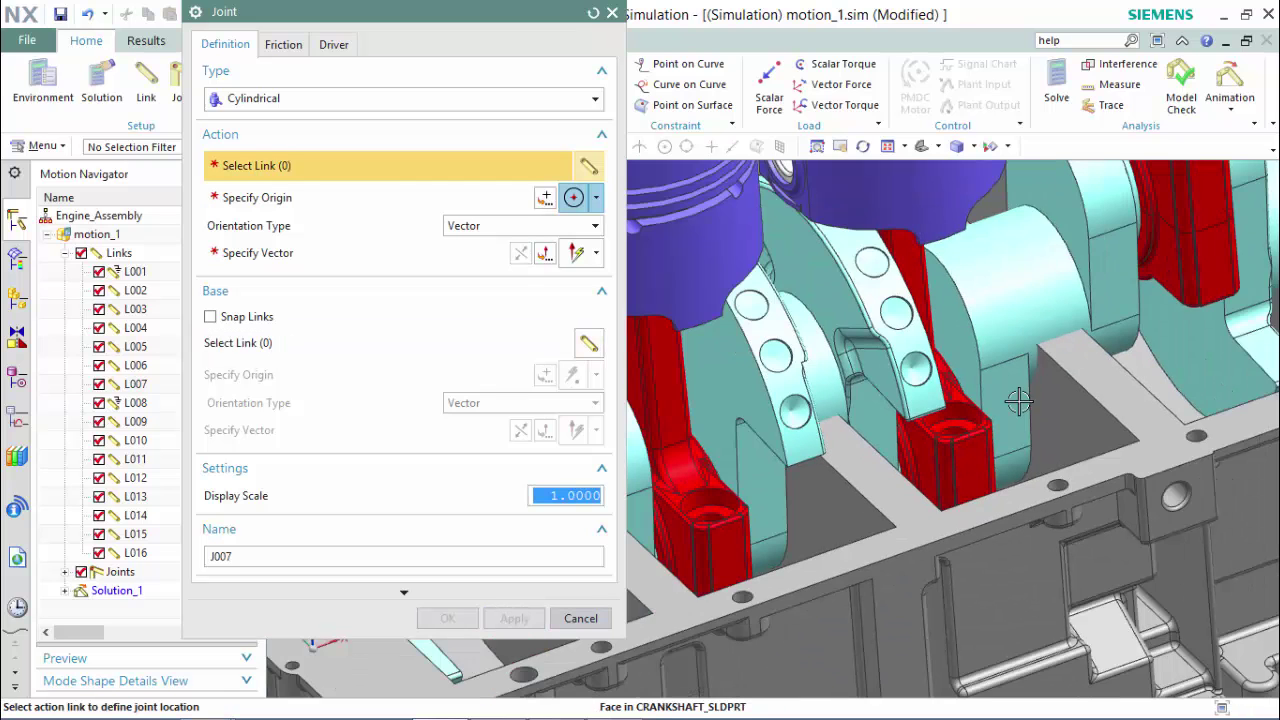
{"action": "middle_click_drag", "start_coordinate": [1081, 334], "coordinate": [674, 591], "text": "shift"}
{"action": "left_click", "coordinate": [752, 258]}
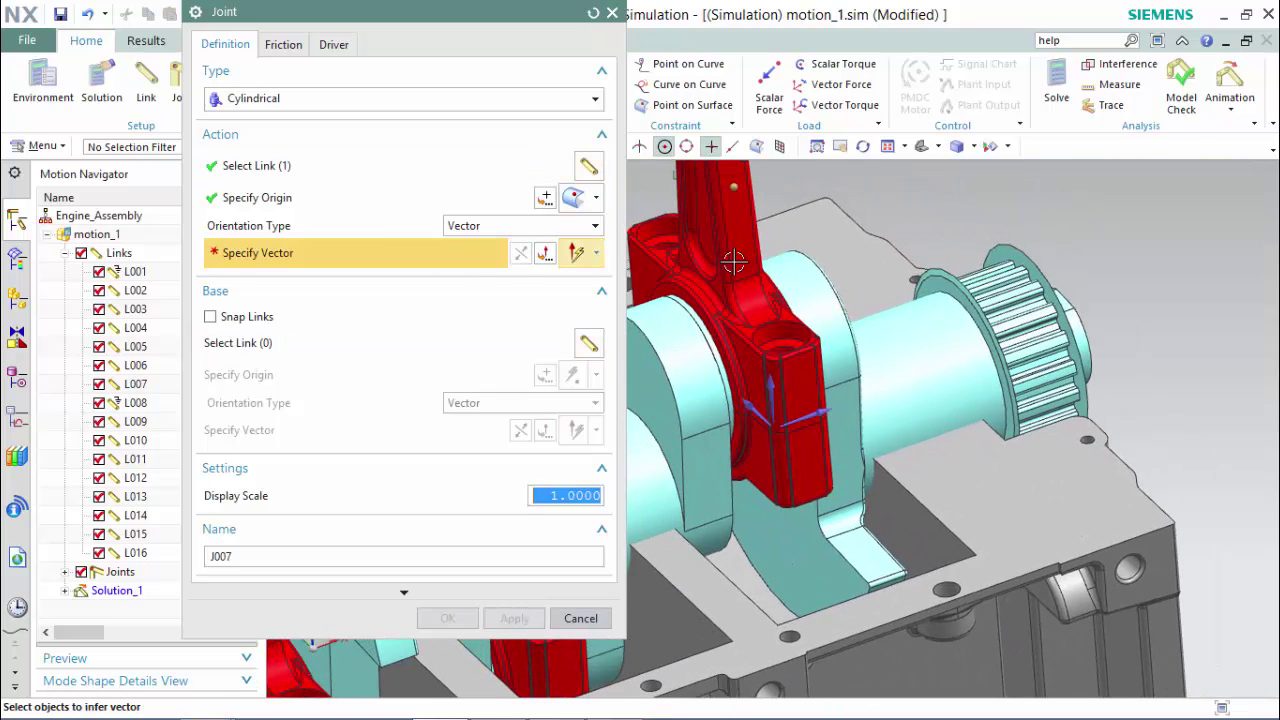
{"action": "left_click", "coordinate": [343, 205]}
{"action": "left_click", "coordinate": [596, 198]}
{"action": "left_click", "coordinate": [575, 408]}
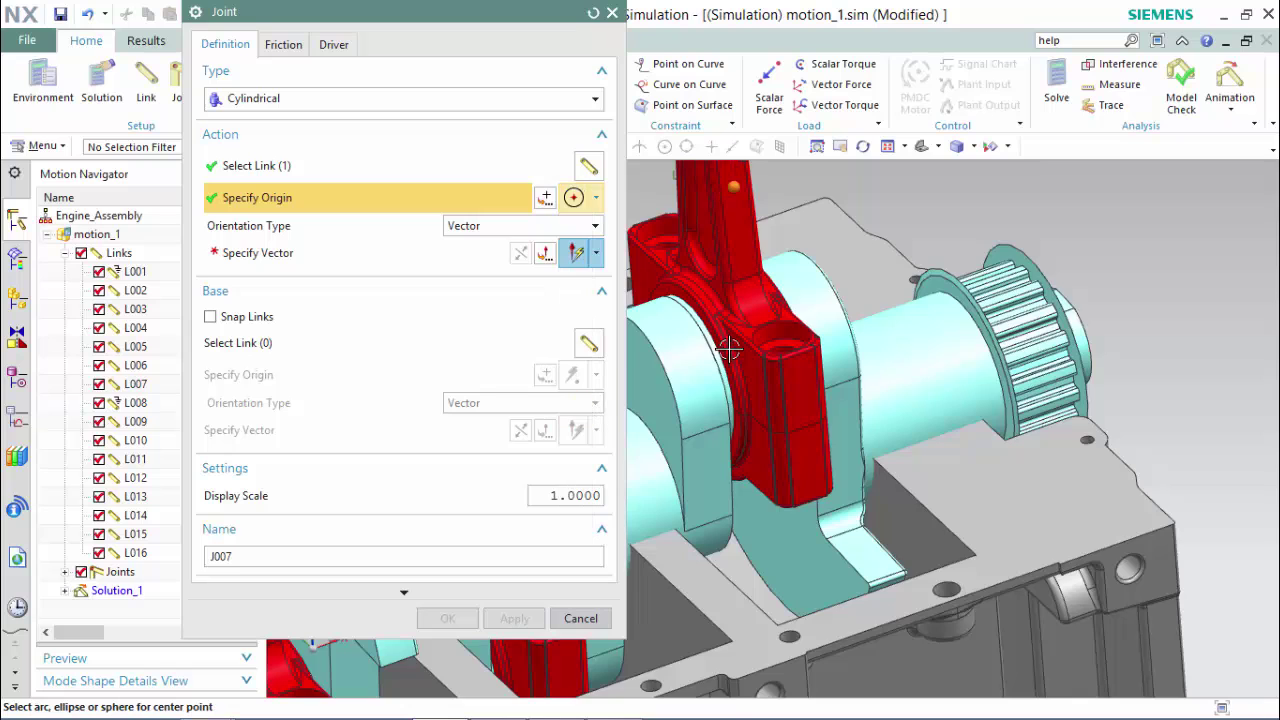
{"action": "scroll", "coordinate": [725, 340], "scroll_direction": "up", "scroll_amount": 3}
{"action": "left_click", "coordinate": [704, 329]}
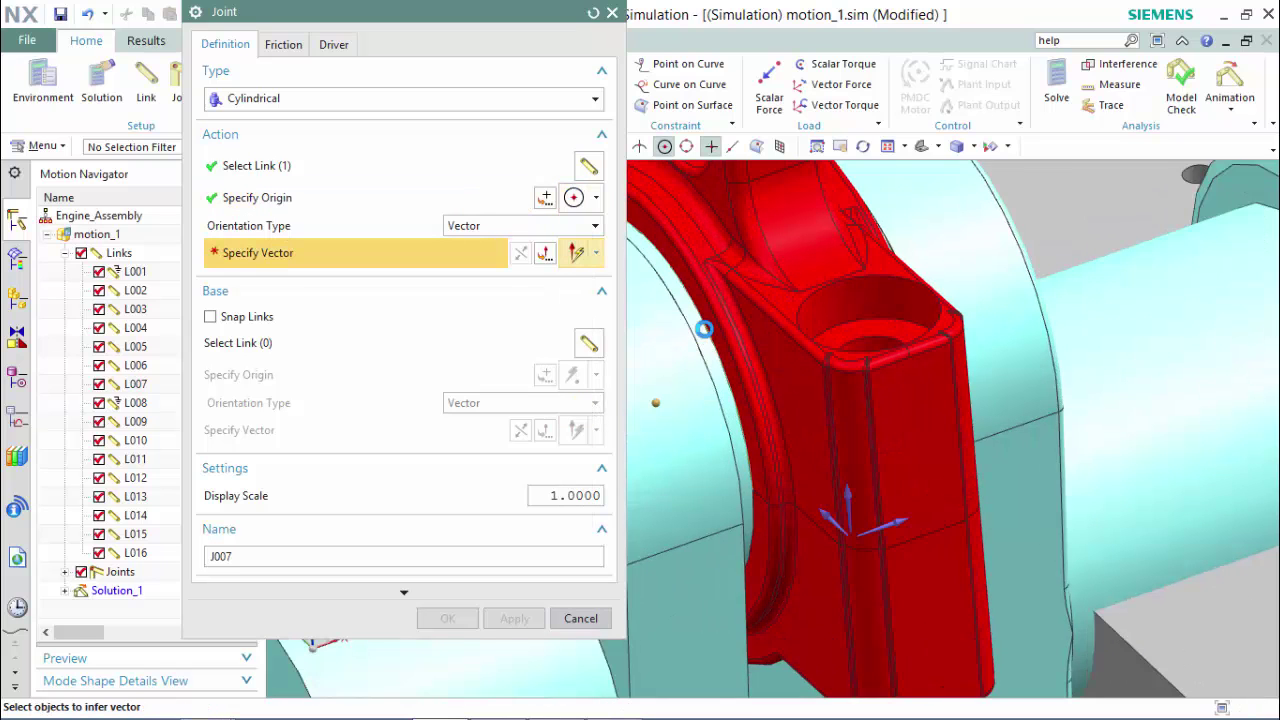
- Orient the fourth connecting rod's joint along the X axis, set the crankshaft as base link and create the joint
{"action": "left_click", "coordinate": [886, 517]}
{"action": "scroll", "coordinate": [814, 457], "scroll_direction": "down", "scroll_amount": 5}
{"action": "left_click", "coordinate": [380, 344]}
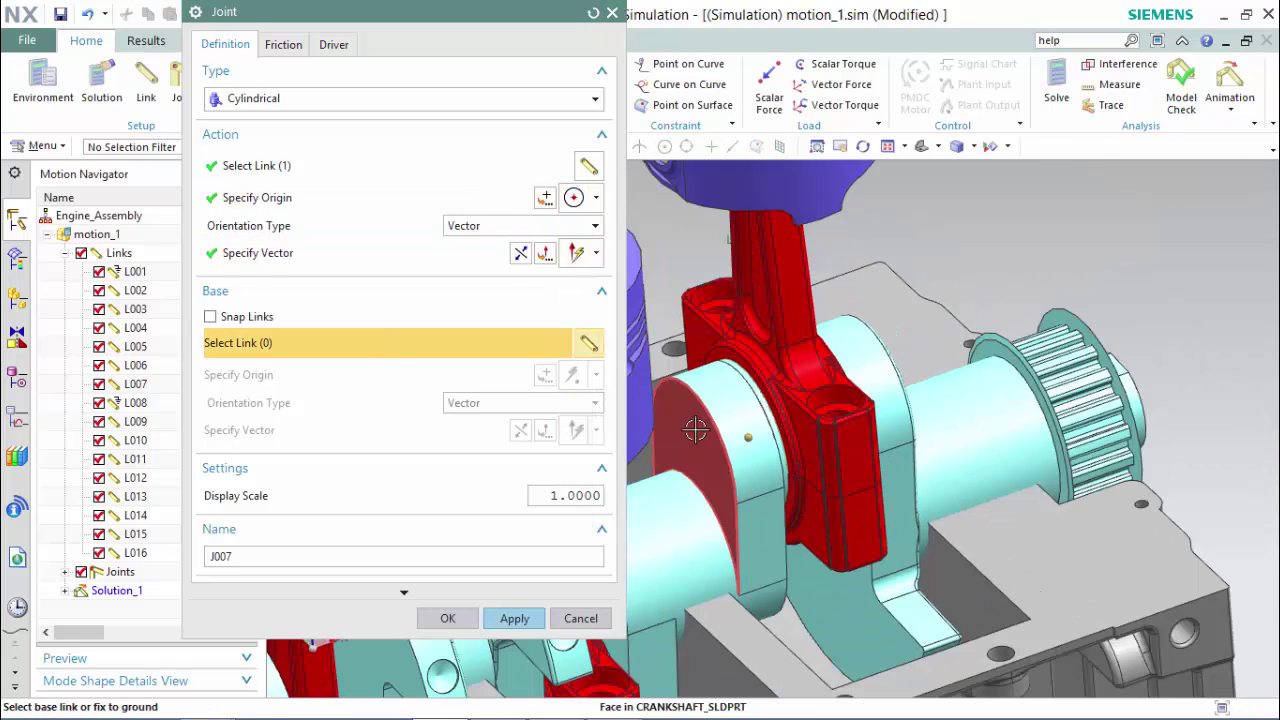
{"action": "left_click", "coordinate": [683, 432]}
{"action": "left_click", "coordinate": [512, 617]}
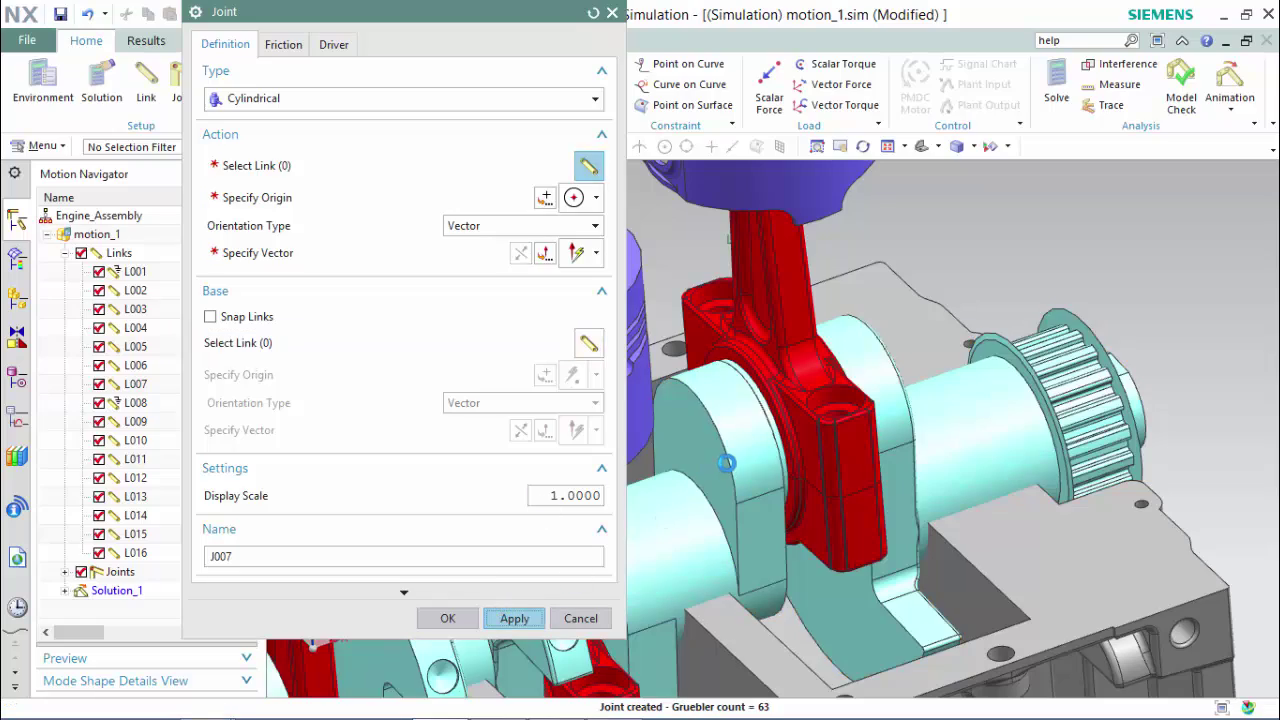
- Create a Parallel joint on the first piston, farthest from the toothed pulley, with its vector along the Z axis
{"action": "scroll", "coordinate": [883, 383], "scroll_direction": "down", "scroll_amount": 5}
{"action": "middle_click_drag", "start_coordinate": [883, 383], "coordinate": [949, 340]}
{"action": "key", "text": "F8"}
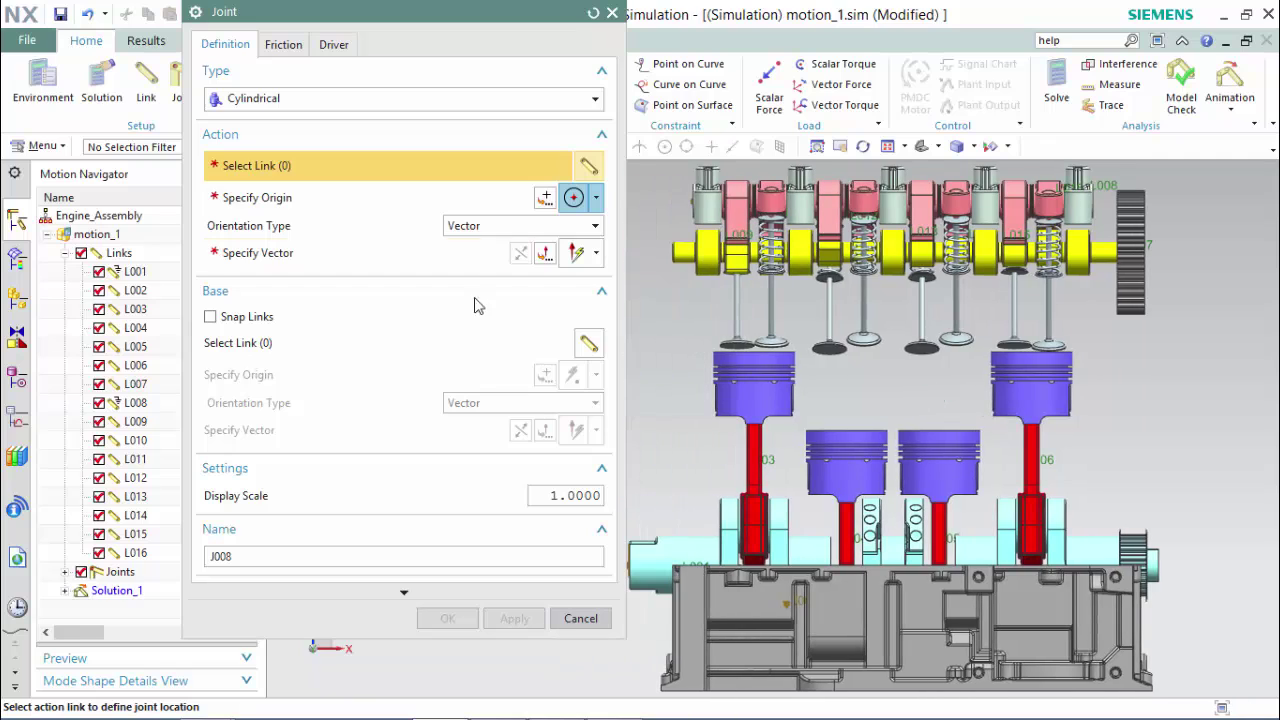
{"action": "left_click", "coordinate": [338, 99]}
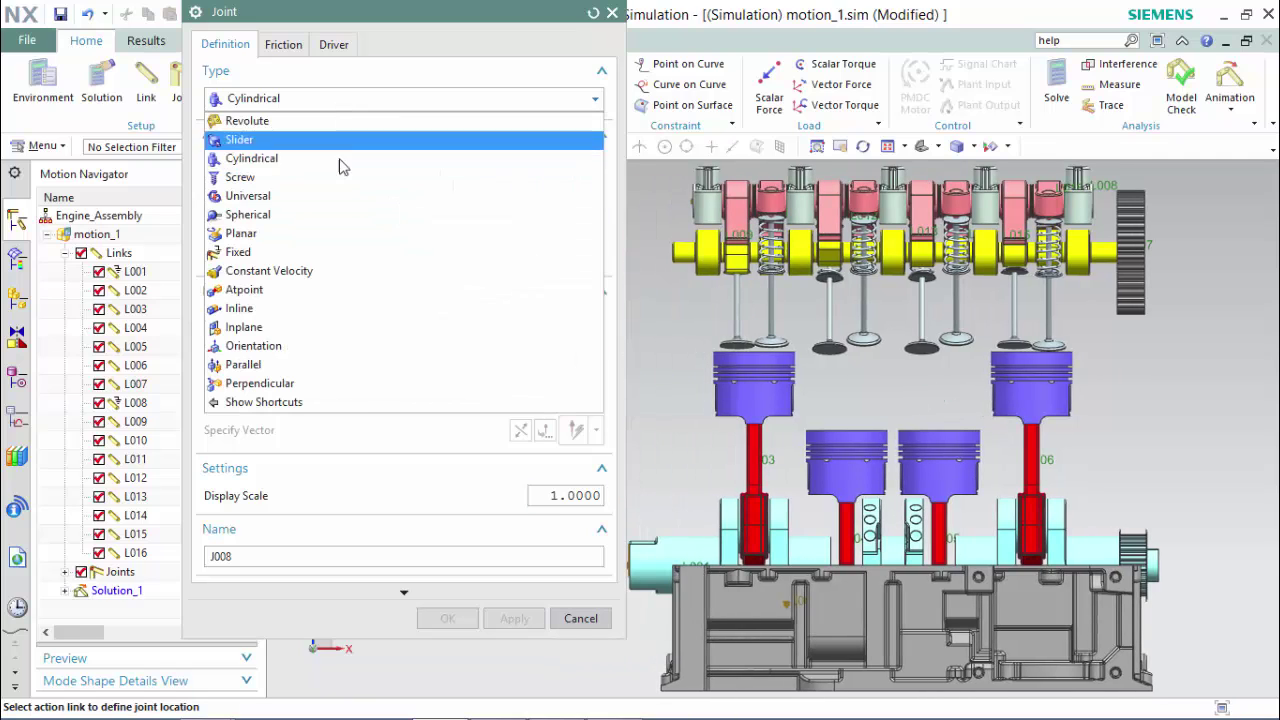
{"action": "left_click", "coordinate": [344, 366]}
{"action": "left_click", "coordinate": [750, 400]}
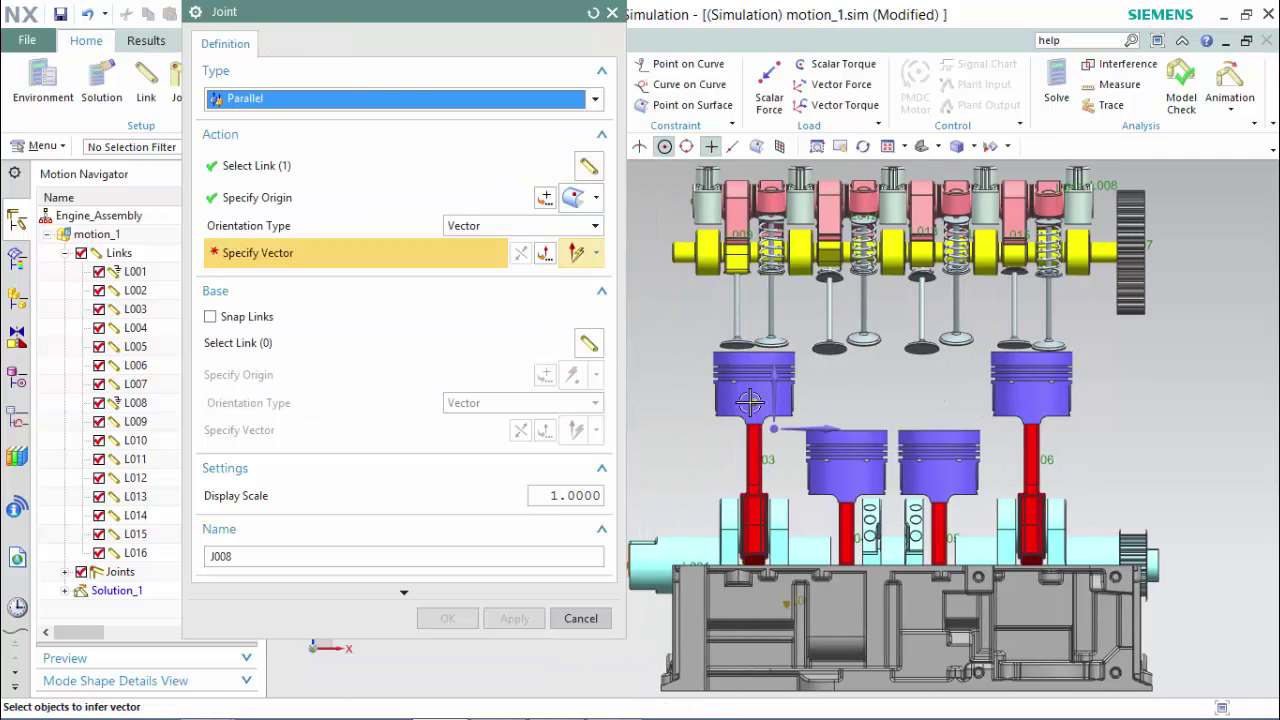
{"action": "left_click", "coordinate": [775, 380]}
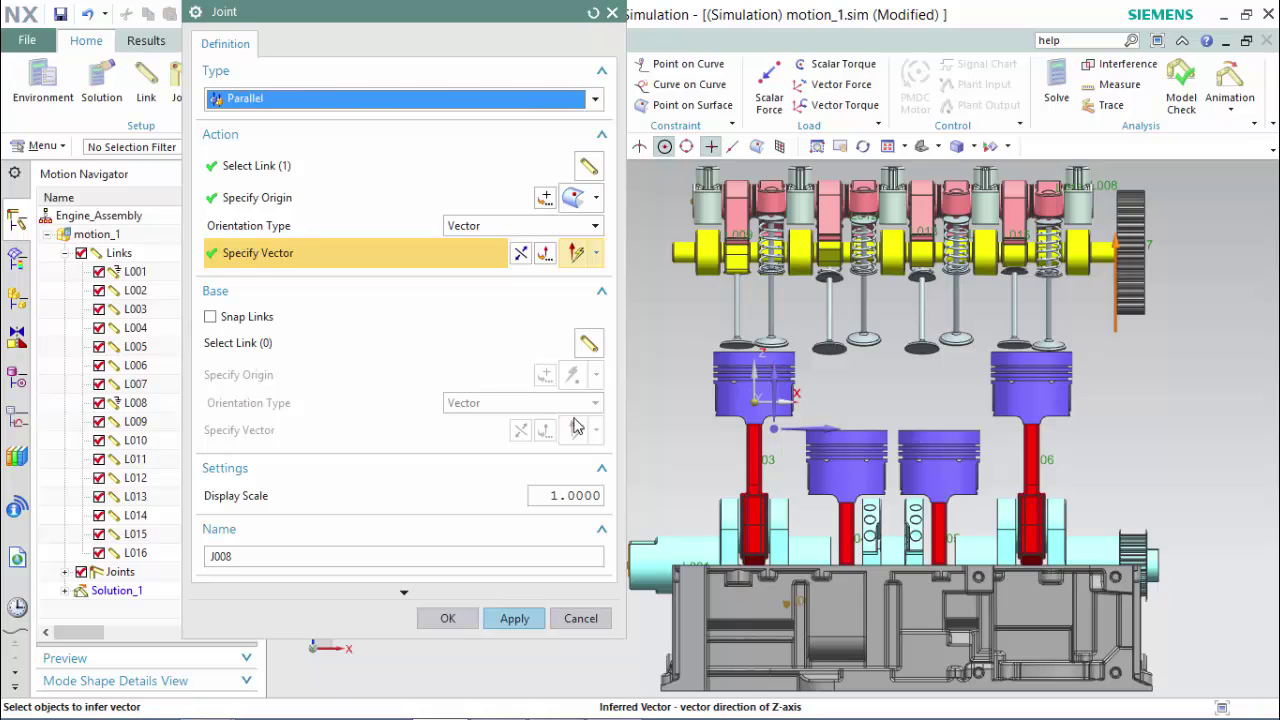
{"action": "left_click", "coordinate": [514, 618]}
- Create a Parallel joint along the Z axis on each of the two middle pistons
{"action": "left_click", "coordinate": [848, 480]}
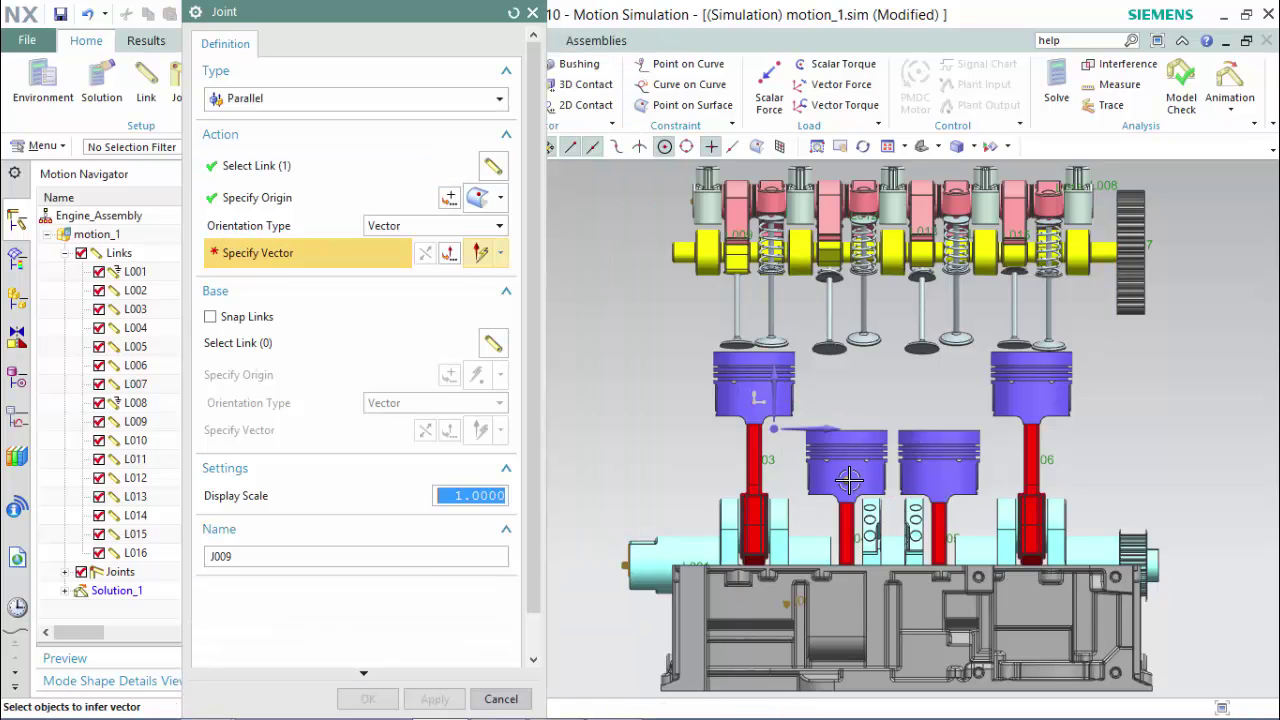
{"action": "left_click", "coordinate": [775, 385]}
{"action": "left_click", "coordinate": [434, 699]}
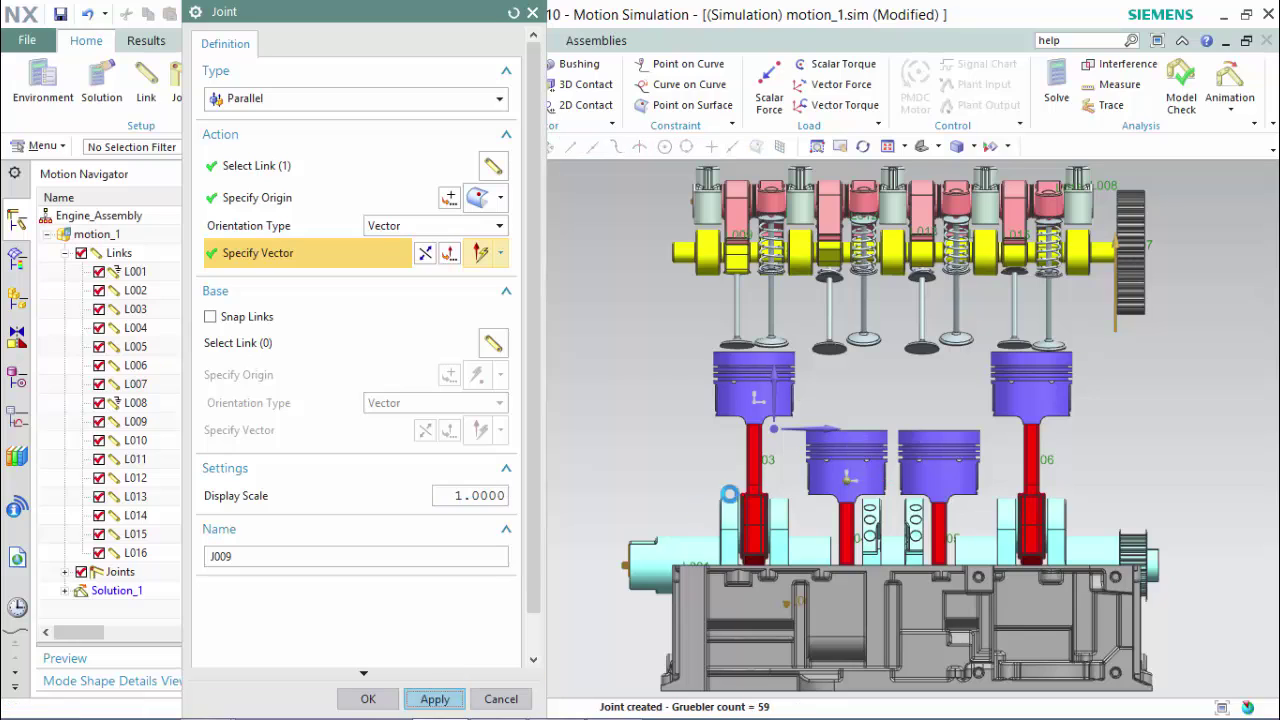
{"action": "left_click", "coordinate": [942, 478]}
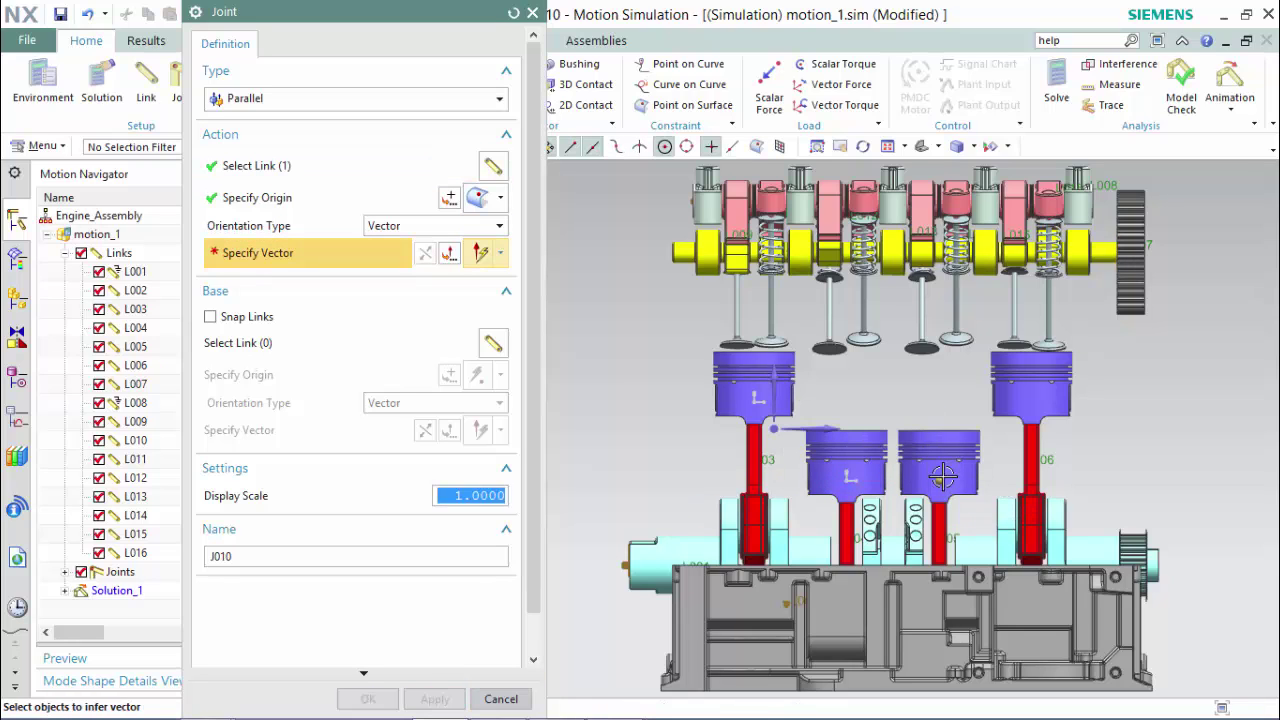
{"action": "left_click", "coordinate": [777, 398]}
{"action": "left_click", "coordinate": [434, 699]}
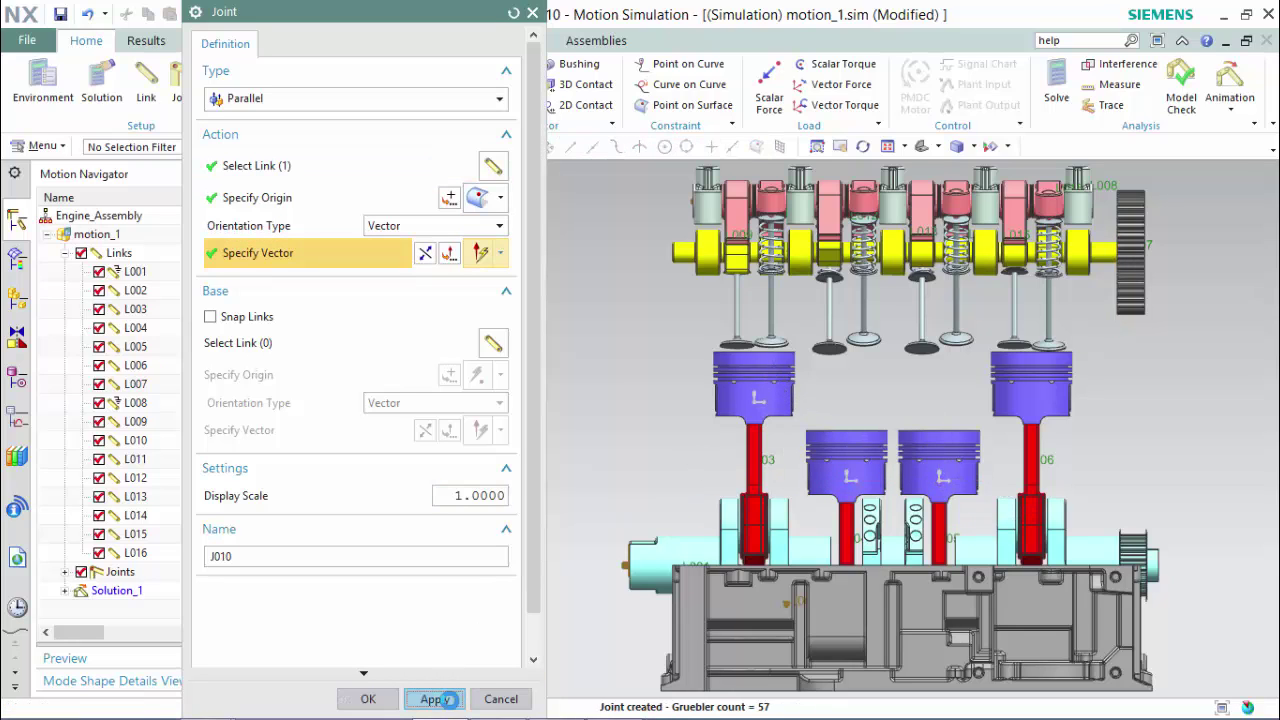
- Create a Parallel joint along the Z axis on the fourth piston, nearest the toothed pulley, and finish defining Parallel joints
{"action": "left_click", "coordinate": [944, 470]}
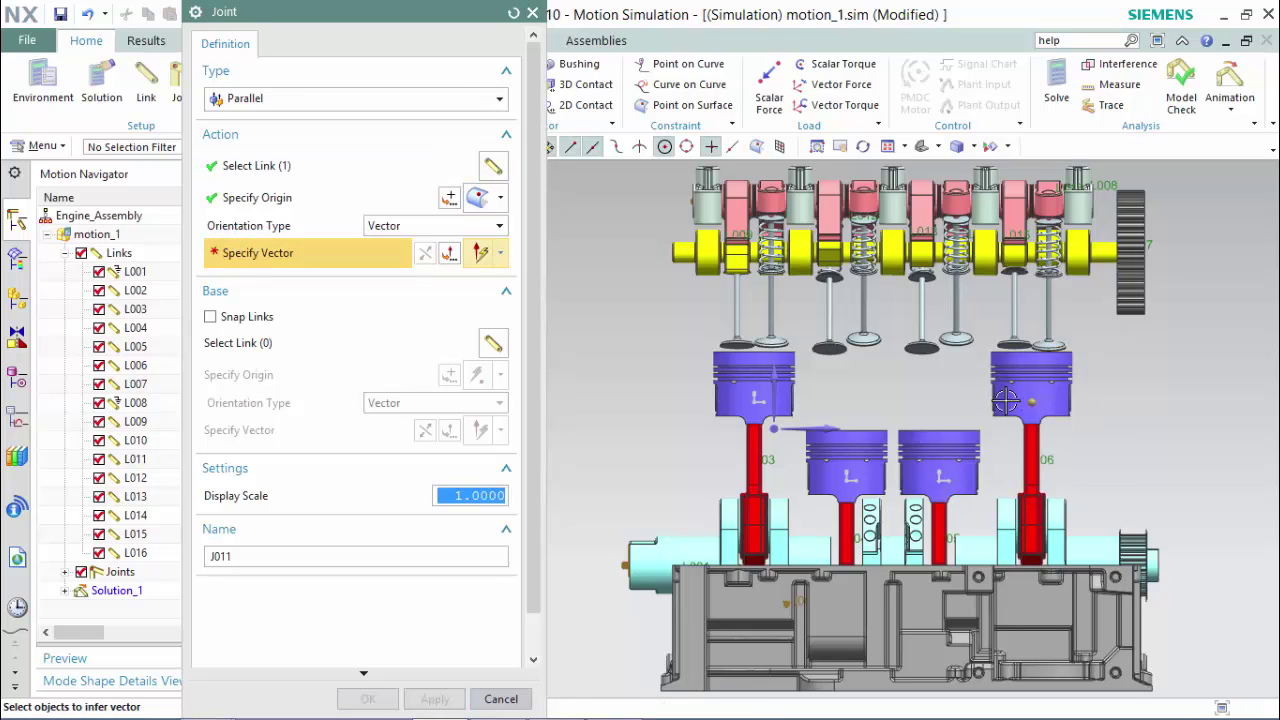
{"action": "left_click", "coordinate": [777, 398]}
{"action": "left_click", "coordinate": [434, 699]}
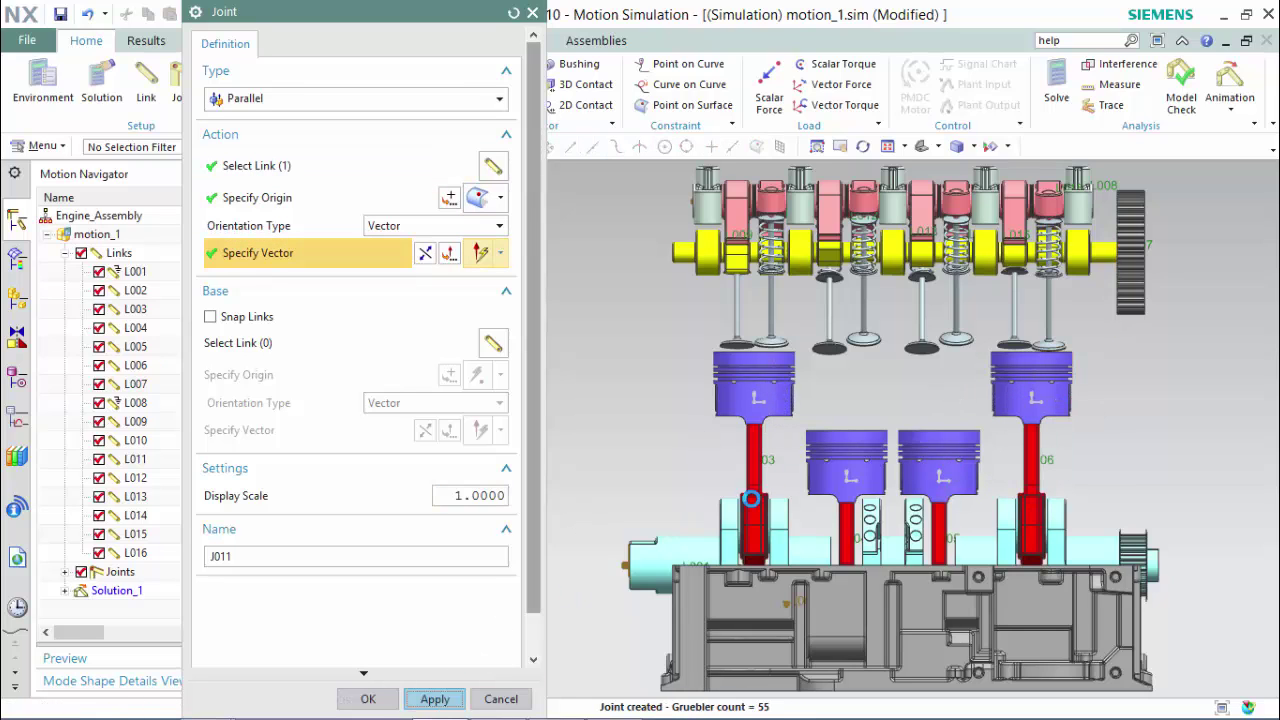
{"action": "left_click", "coordinate": [500, 700]}
- Create a Revolute joint on the camshaft link, with its origin at the large timing gear's center and its vector along the shaft
{"action": "key", "text": "Home"}
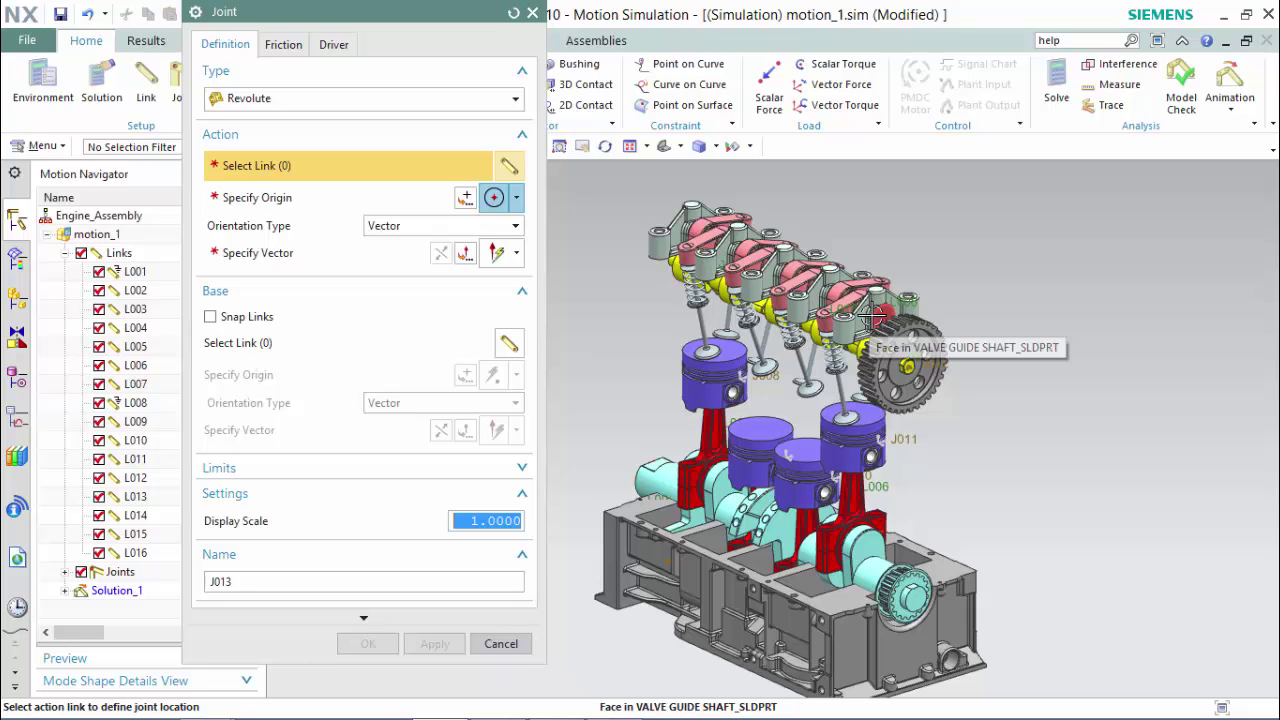
{"action": "middle_click_drag", "start_coordinate": [622, 324], "coordinate": [655, 325], "text": "shift"}
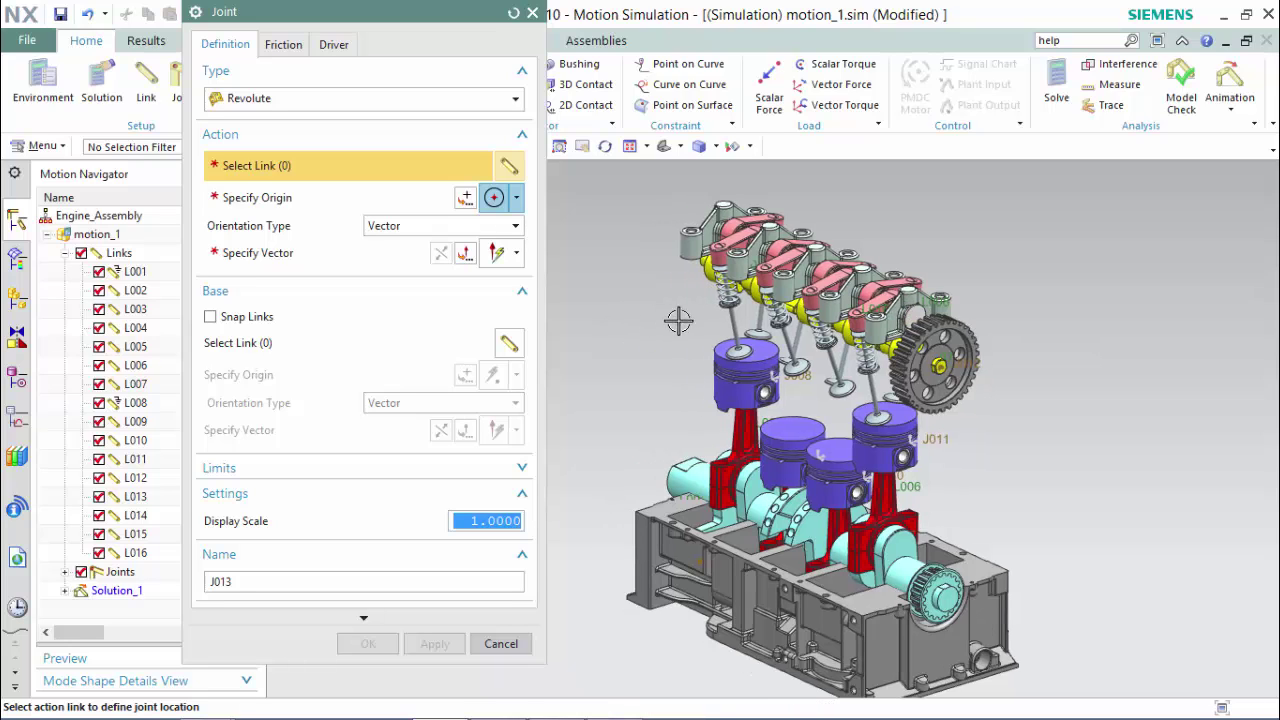
{"action": "left_click", "coordinate": [932, 340]}
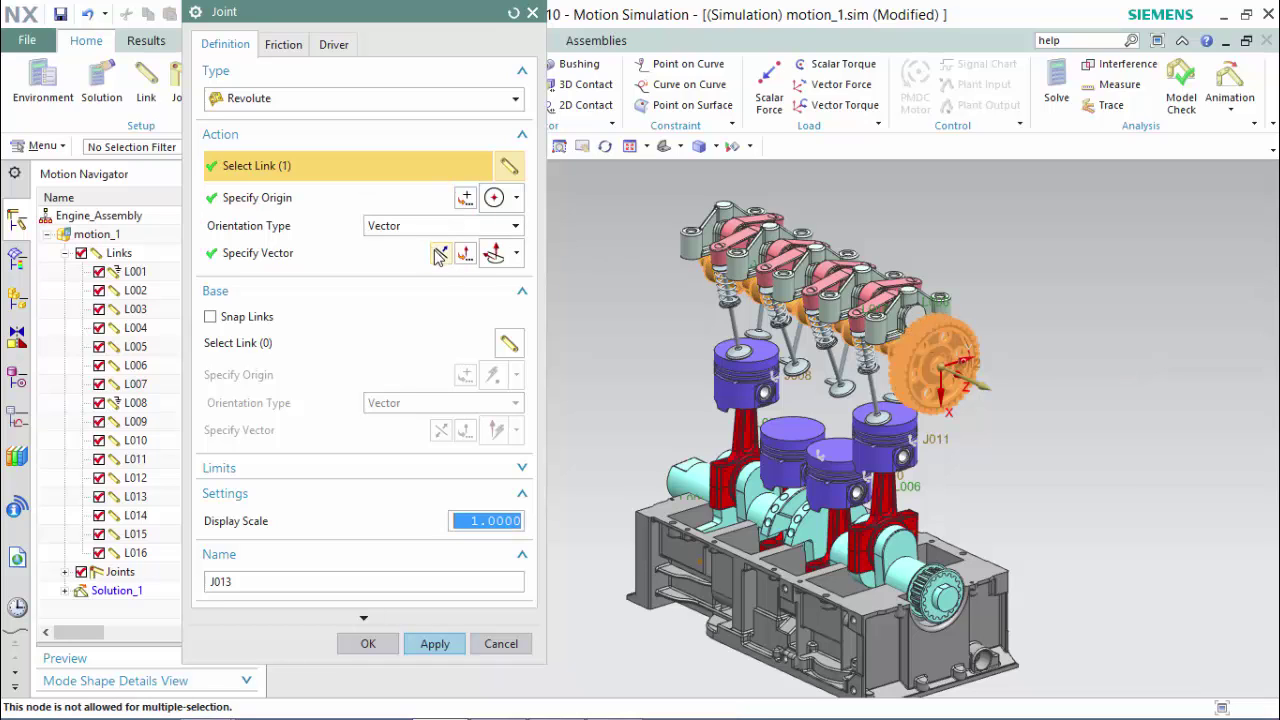
{"action": "left_click", "coordinate": [360, 641]}
- Create a Gear coupler with the camshaft's revolute joint as the first joint and the crankshaft's joint as the second
{"action": "left_click", "coordinate": [322, 97]}
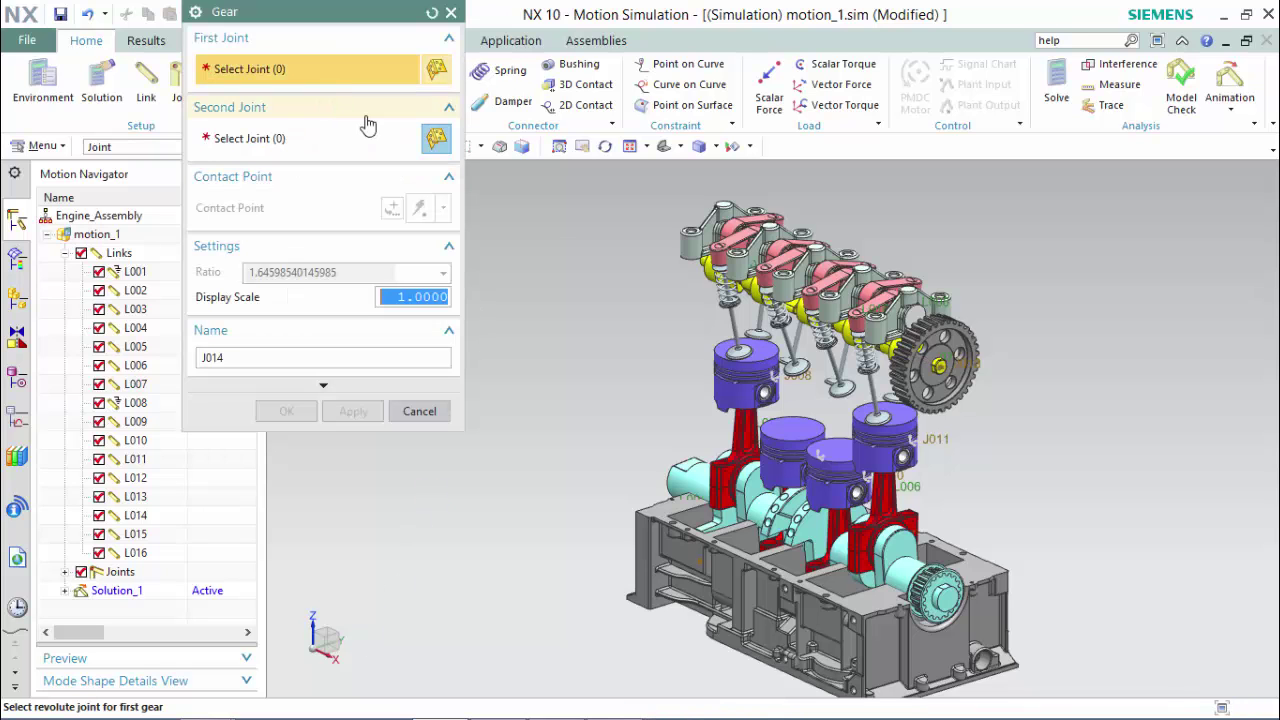
{"action": "left_click", "coordinate": [943, 367]}
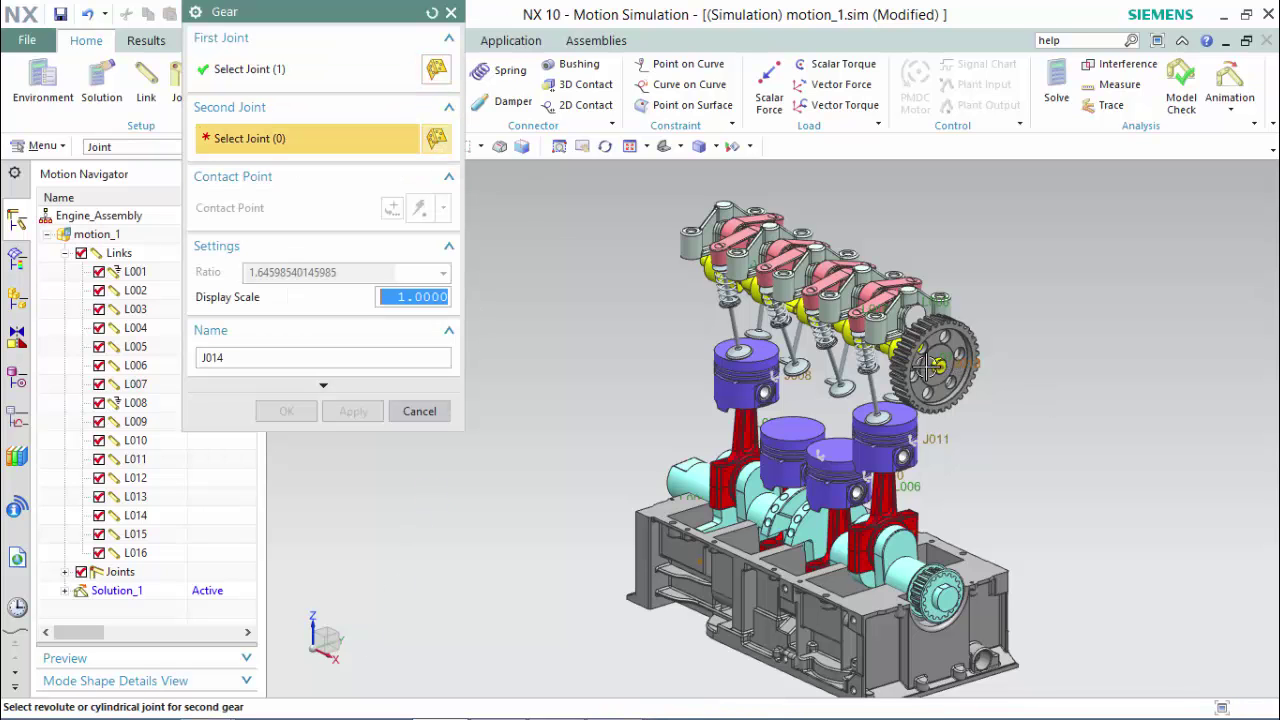
{"action": "middle_click_drag", "start_coordinate": [597, 364], "coordinate": [680, 355]}
{"action": "left_click", "coordinate": [634, 533]}
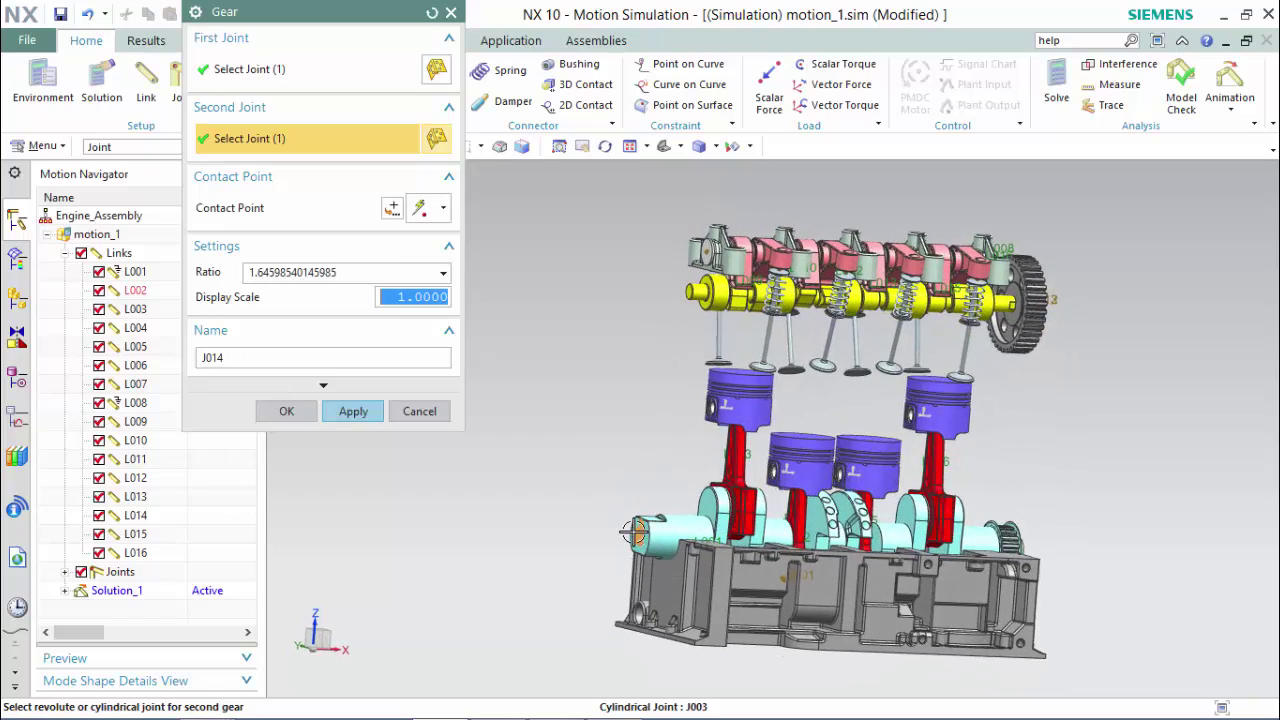
{"action": "middle_click_drag", "start_coordinate": [634, 533], "coordinate": [593, 455]}
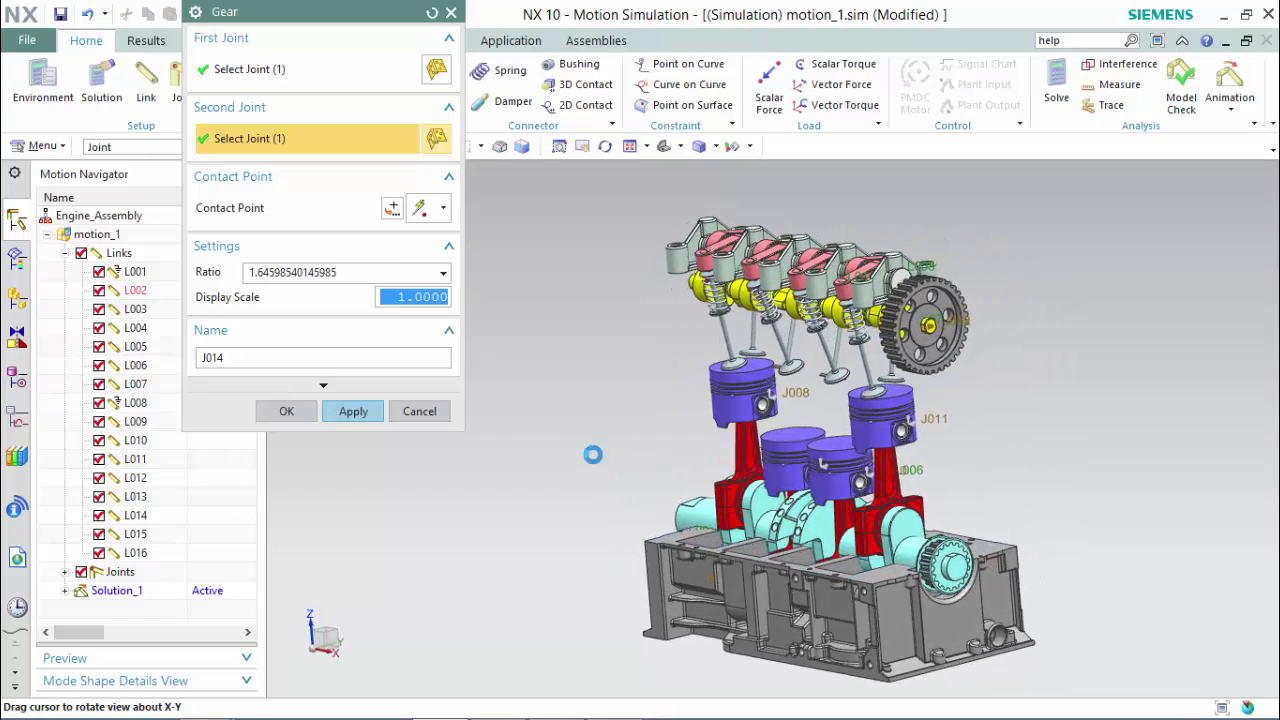
{"action": "left_click", "coordinate": [287, 411]}
- Start a Point on Curve constraint and select the first rocker arm, at the camshaft's end away from the gear, as its link
{"action": "middle_click_drag", "start_coordinate": [337, 411], "coordinate": [459, 368]}
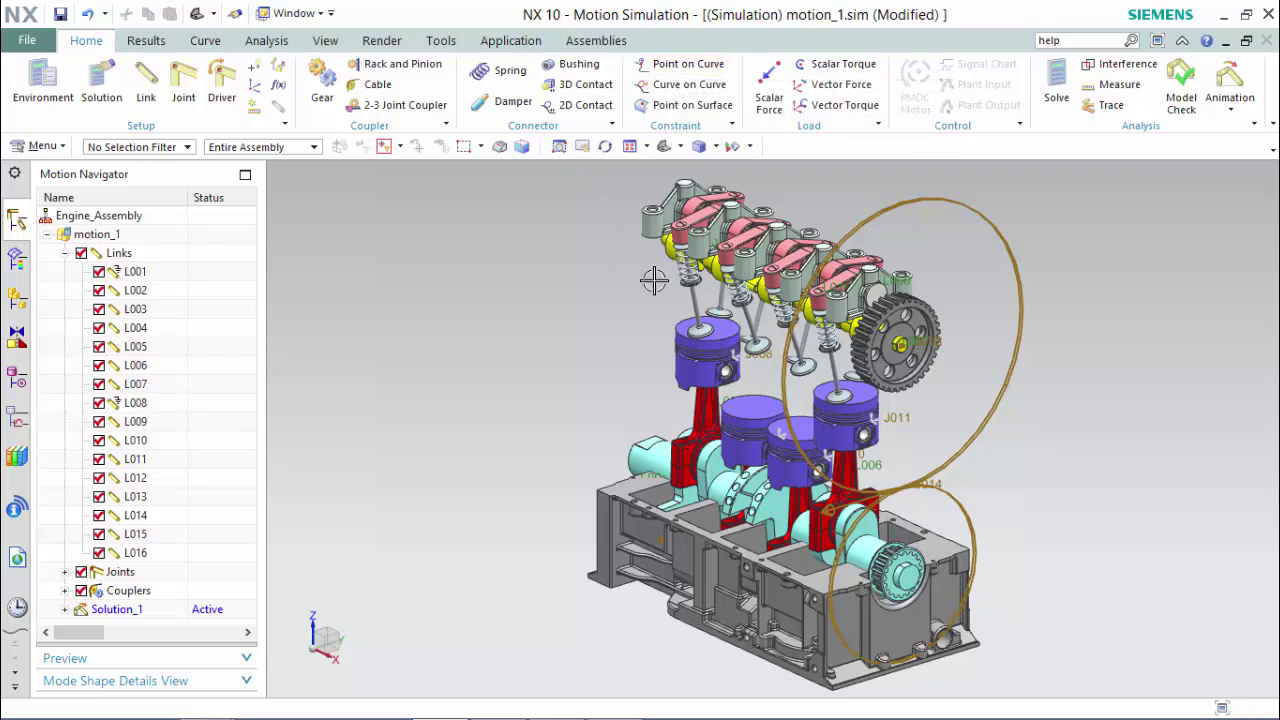
{"action": "mouse_move", "coordinate": [569, 275]}
{"action": "middle_mouse_down"}
{"action": "mouse_move", "coordinate": [560, 266]}
{"action": "mouse_move", "coordinate": [626, 300]}
{"action": "mouse_move", "coordinate": [569, 269]}
{"action": "middle_mouse_up"}
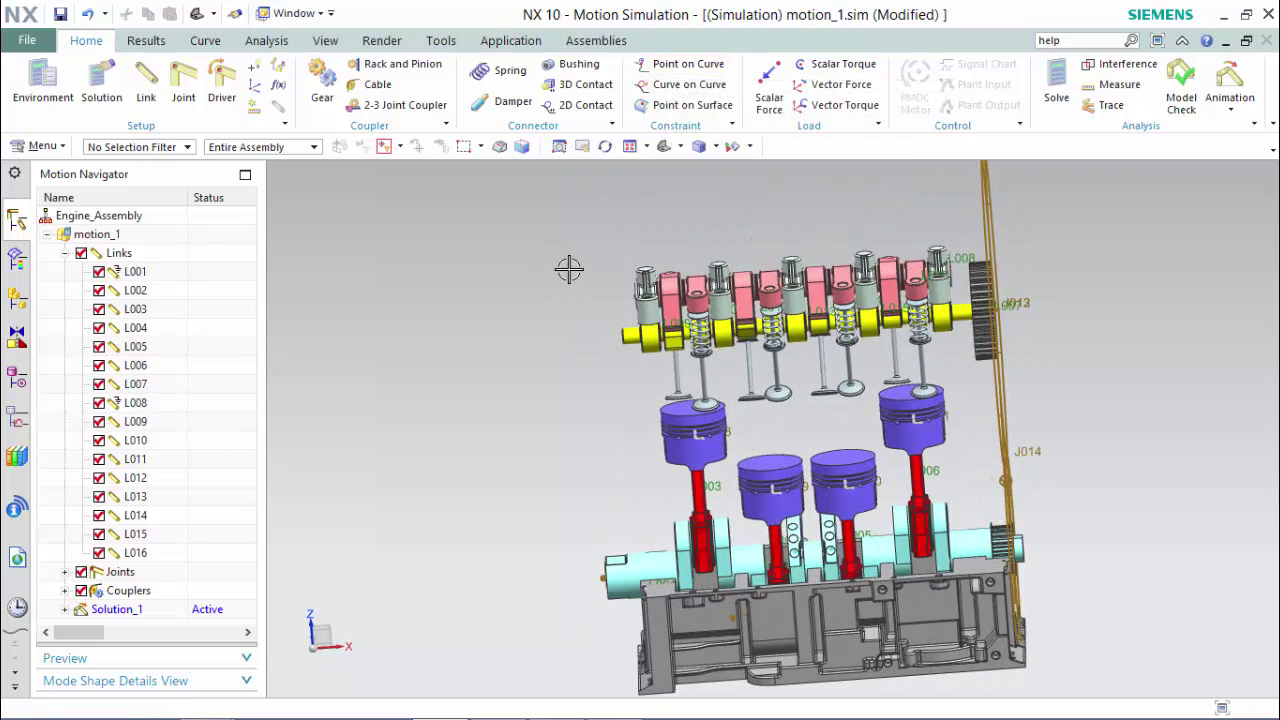
{"action": "left_click", "coordinate": [668, 63]}
{"action": "mouse_move", "coordinate": [605, 300]}
{"action": "middle_mouse_down"}
{"action": "mouse_move", "coordinate": [651, 289]}
{"action": "mouse_move", "coordinate": [649, 334]}
{"action": "mouse_move", "coordinate": [612, 313]}
{"action": "middle_mouse_up"}
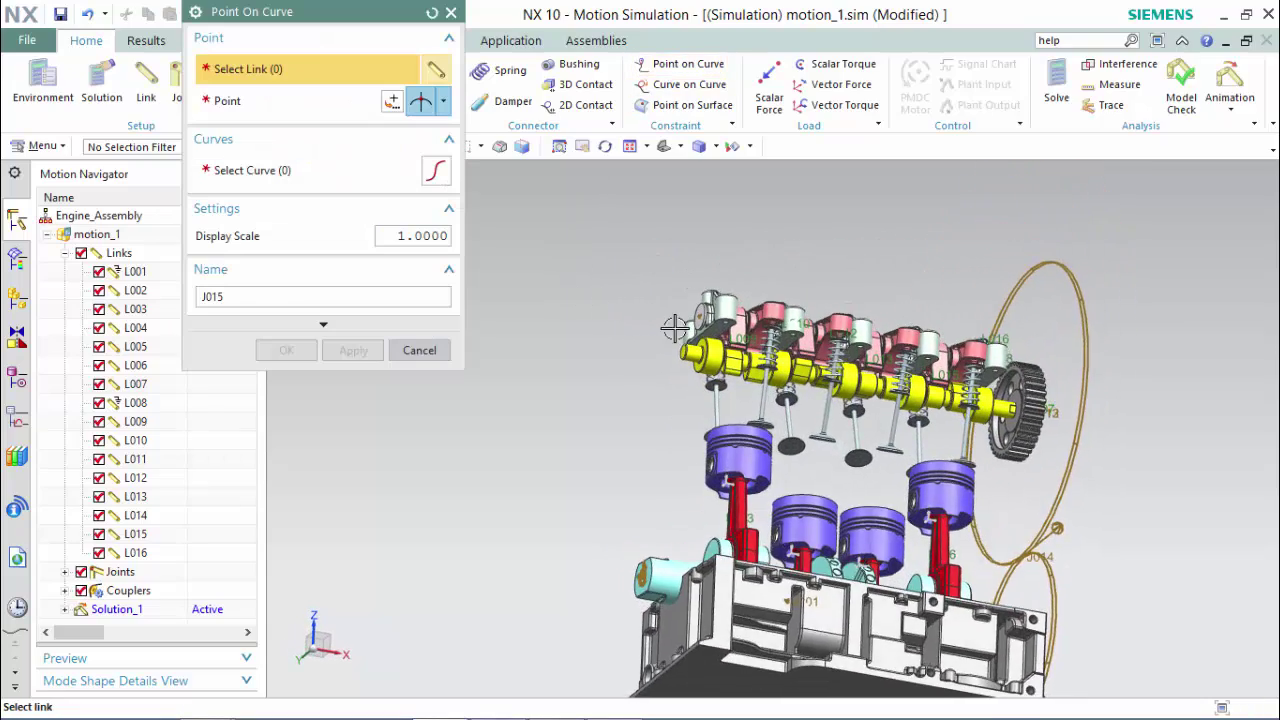
{"action": "scroll", "coordinate": [668, 362], "scroll_direction": "up", "scroll_amount": 6}
{"action": "middle_click_drag", "start_coordinate": [632, 442], "coordinate": [586, 424]}
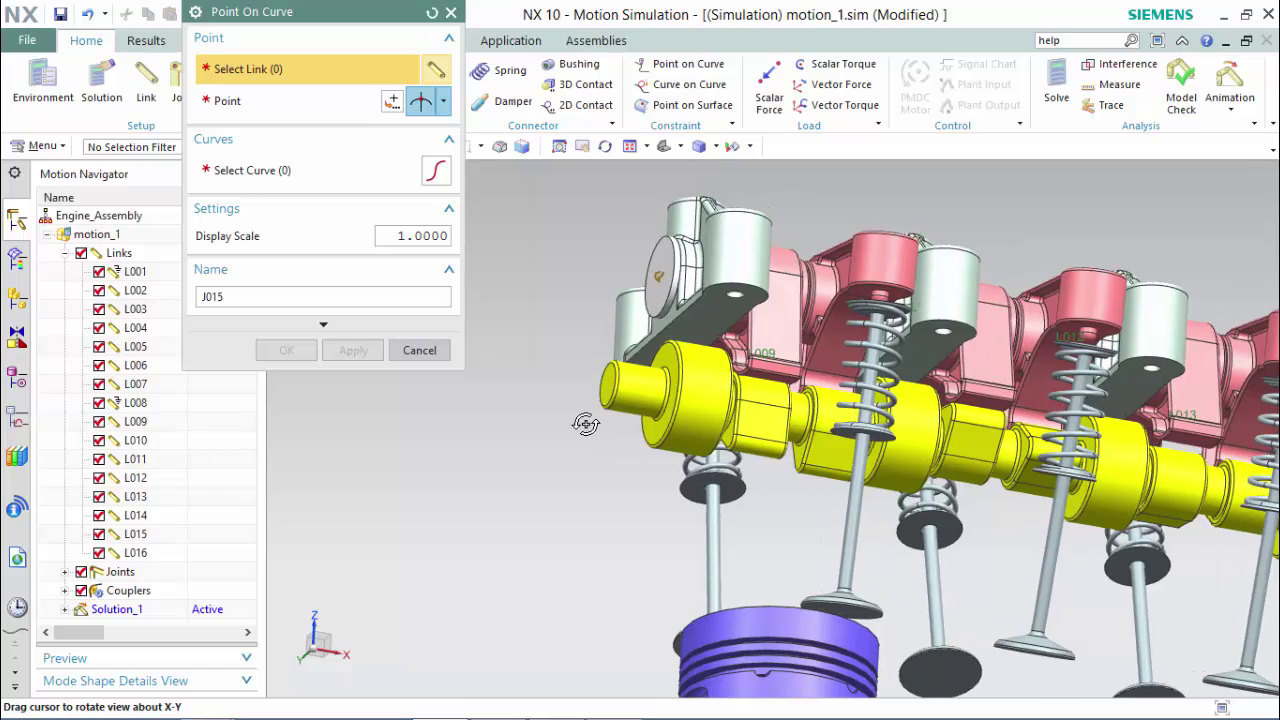
{"action": "scroll", "coordinate": [588, 424], "scroll_direction": "up", "scroll_amount": 3}
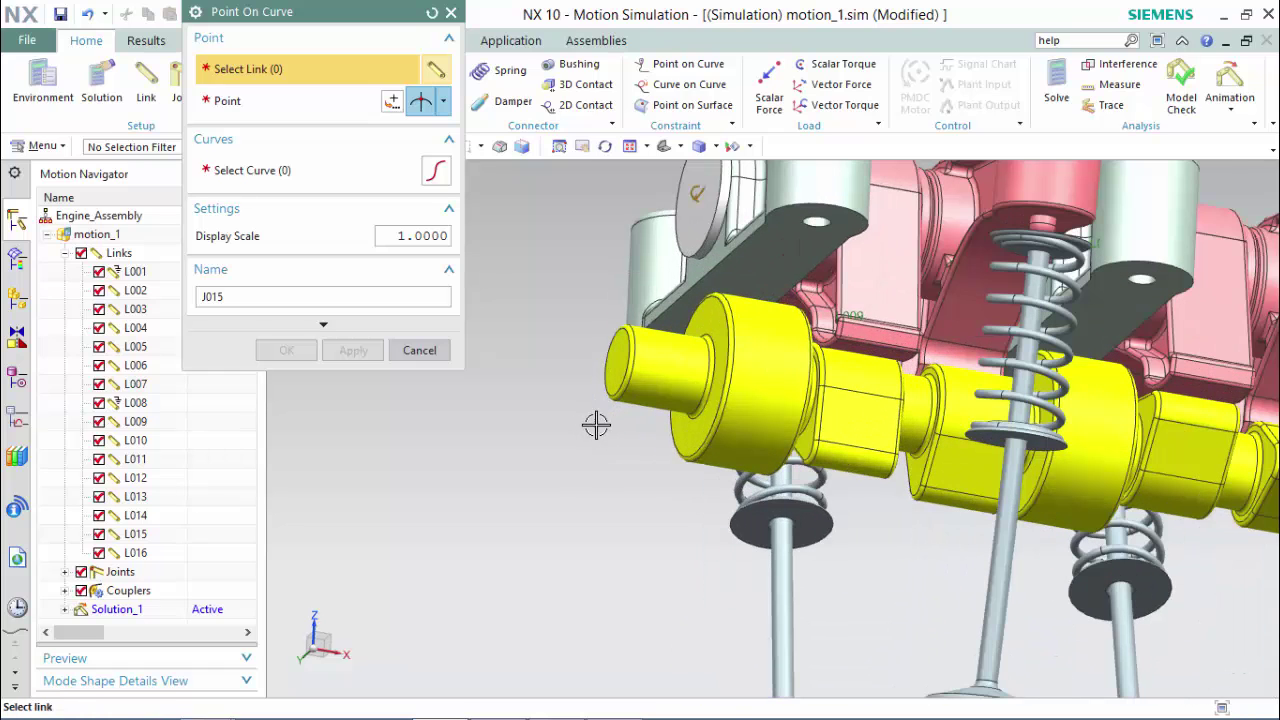
{"action": "left_click", "coordinate": [864, 288]}
- Try to define the constraint point as an intersection point on the rocker arm's lower edge beside the first cam lobe
{"action": "left_click", "coordinate": [418, 101]}
{"action": "left_click", "coordinate": [443, 101]}
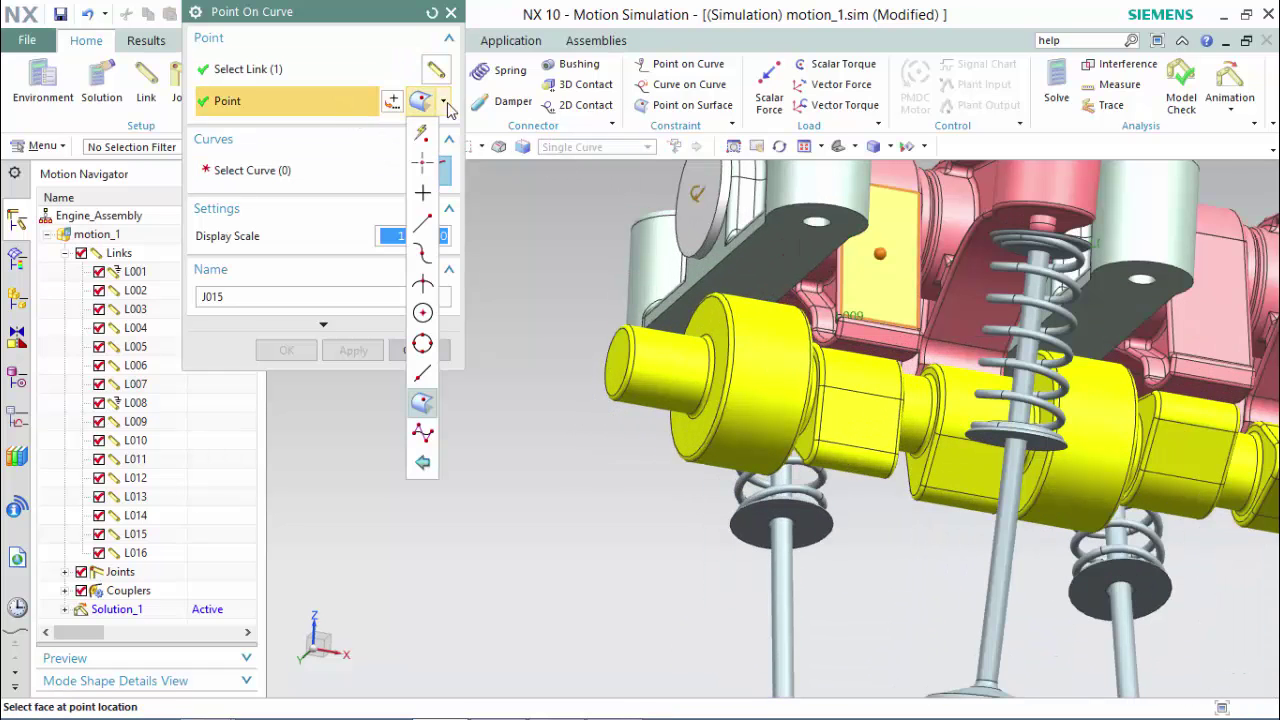
{"action": "left_click", "coordinate": [424, 286]}
{"action": "scroll", "coordinate": [852, 362], "scroll_direction": "up", "scroll_amount": 5}
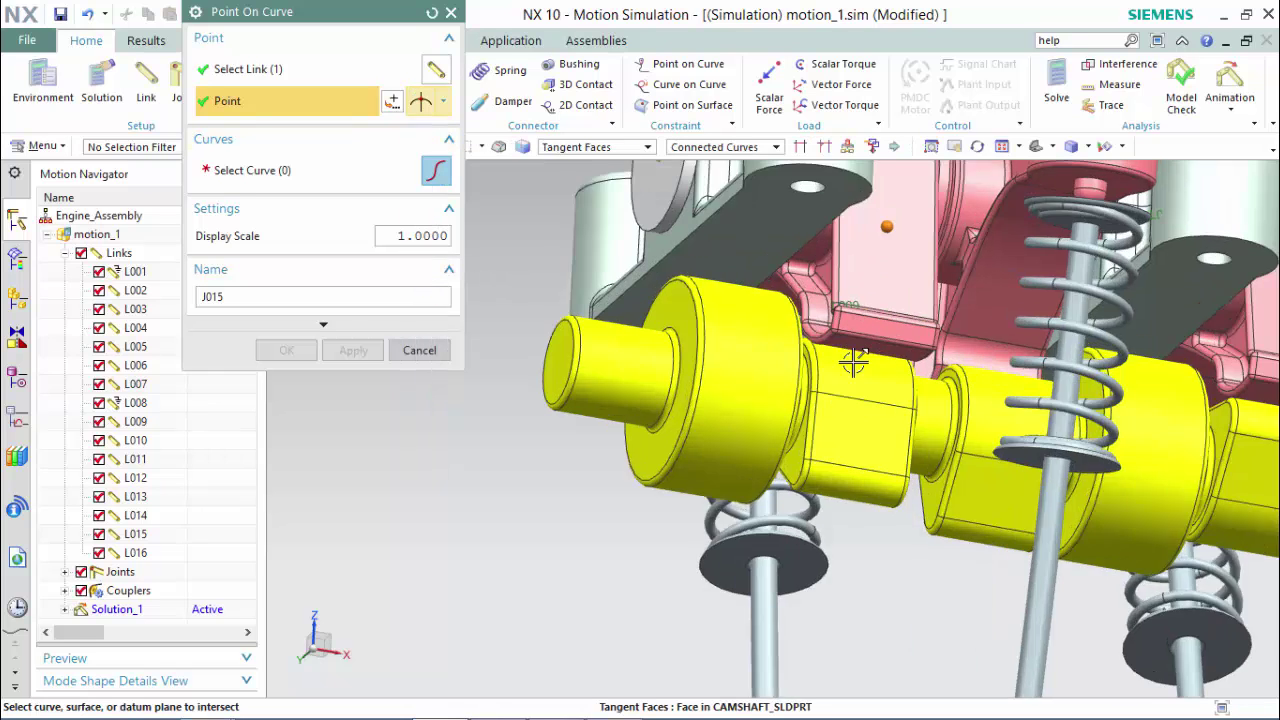
{"action": "scroll", "coordinate": [810, 333], "scroll_direction": "up", "scroll_amount": 4}
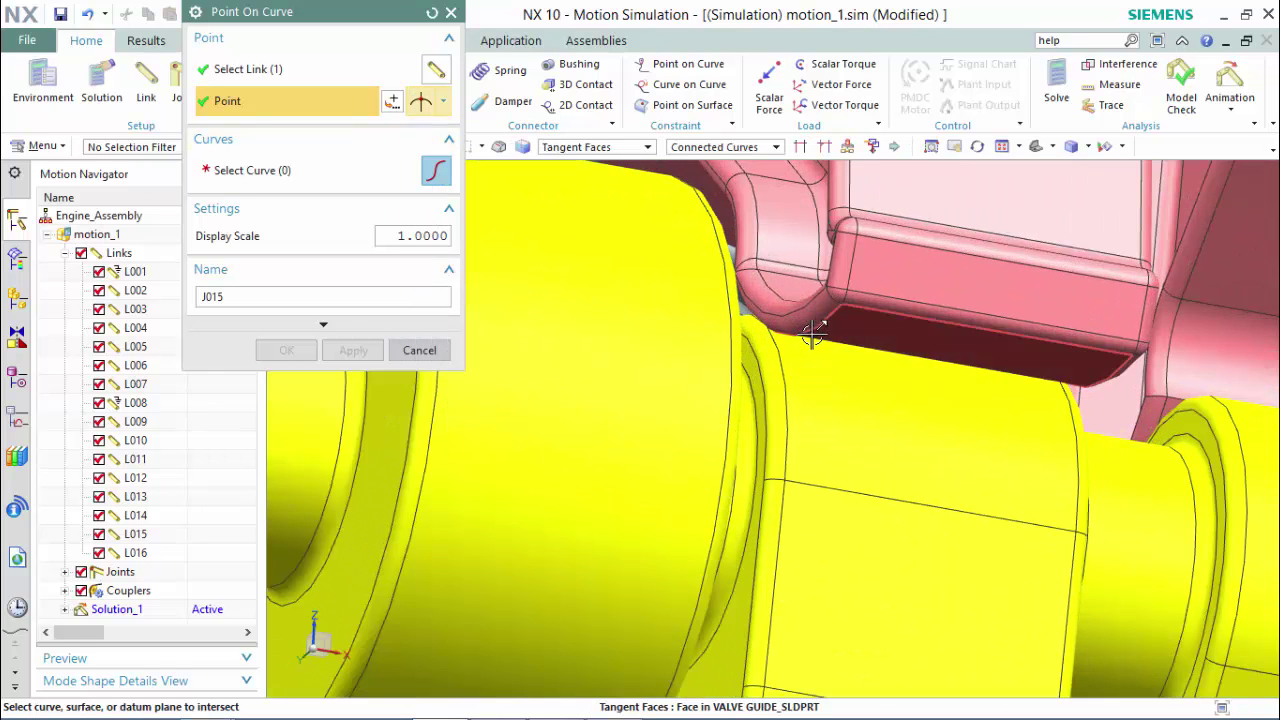
{"action": "left_click", "coordinate": [817, 338]}
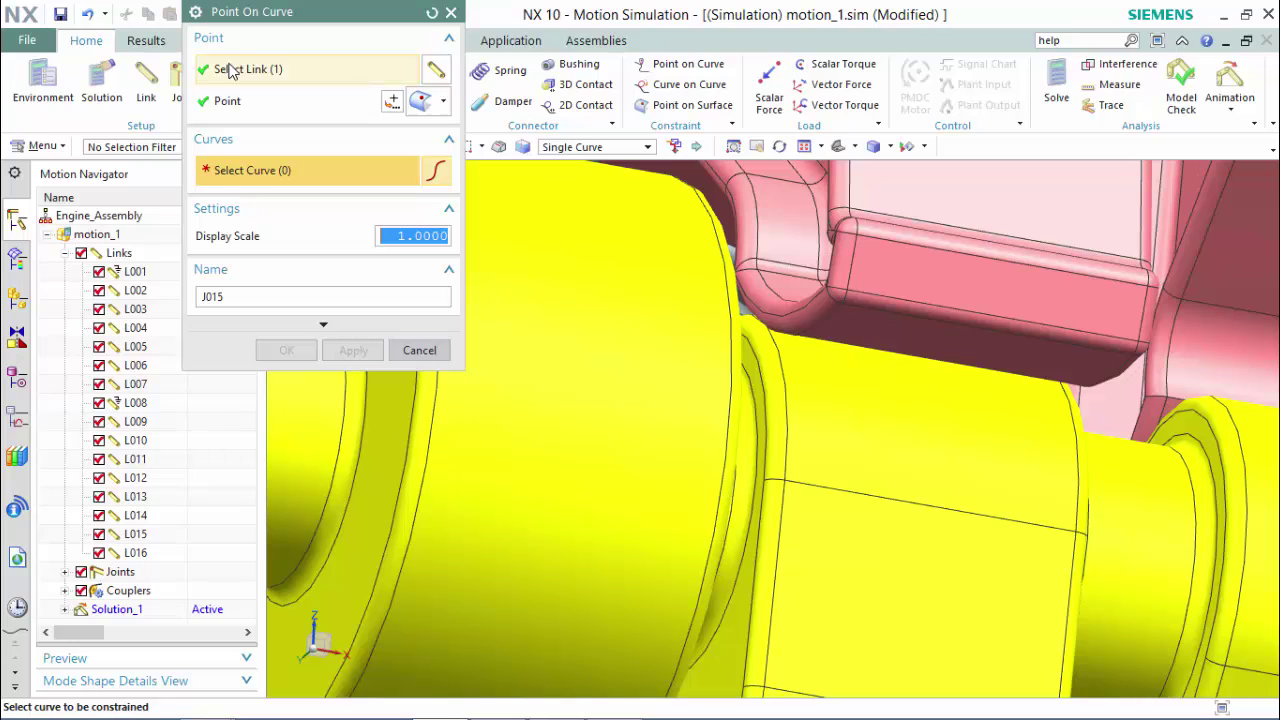
- Place the constraint point at the intersection of the first rocker arm's rounded lower edge and the adjacent cam lobe edge
{"action": "left_click", "coordinate": [446, 103]}
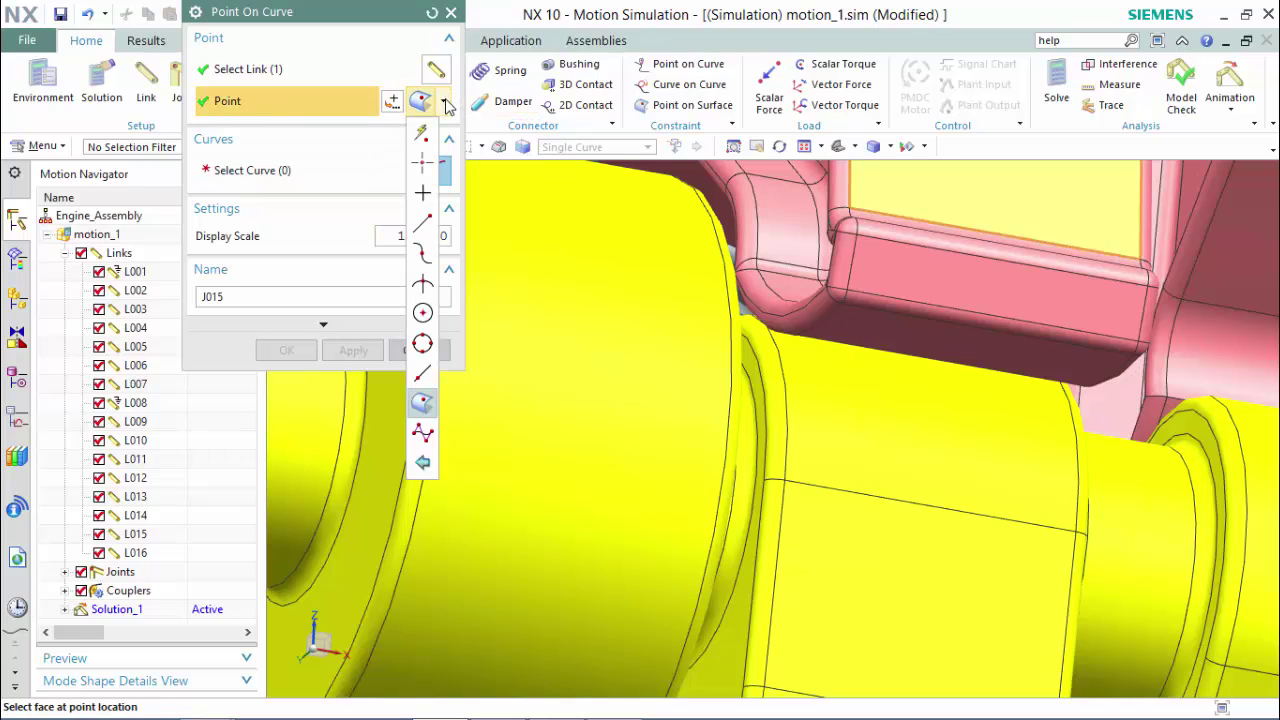
{"action": "left_click", "coordinate": [423, 290]}
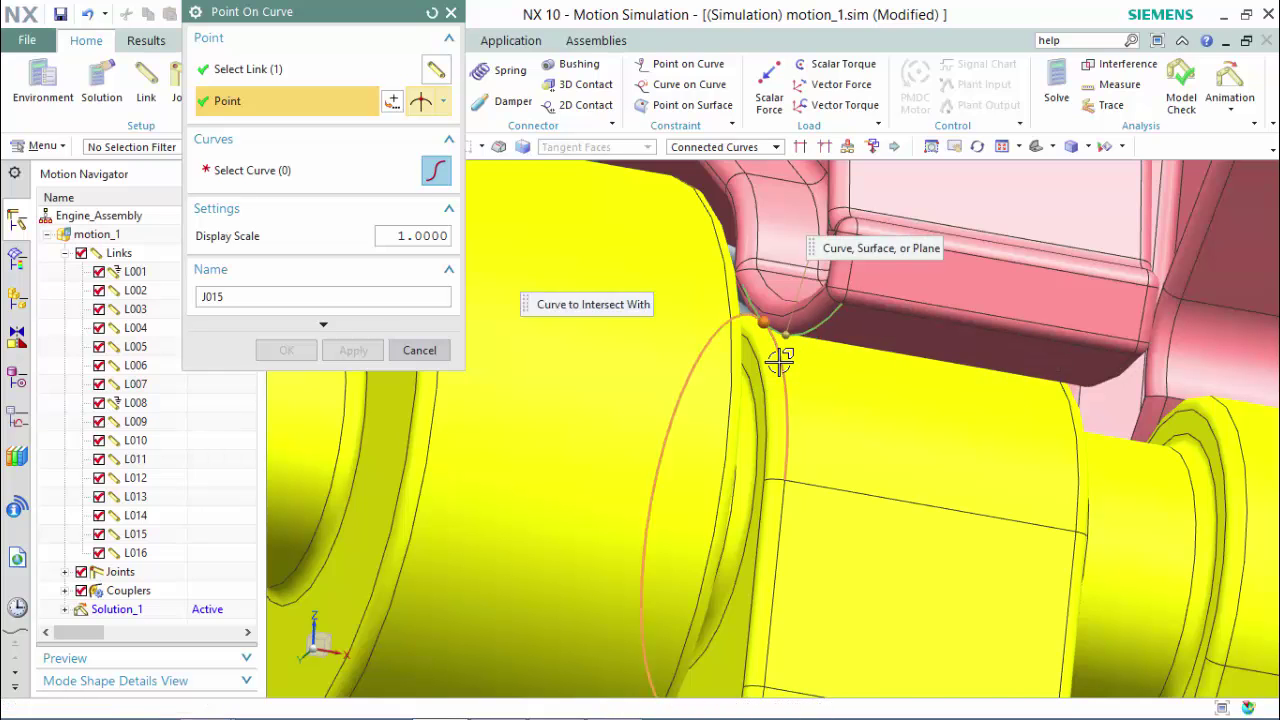
{"action": "left_click", "coordinate": [779, 362]}
- Select the four connected edges of the first cam lobe's profile as the constrained curve and create the Point on Curve constraint
{"action": "left_click", "coordinate": [784, 364]}
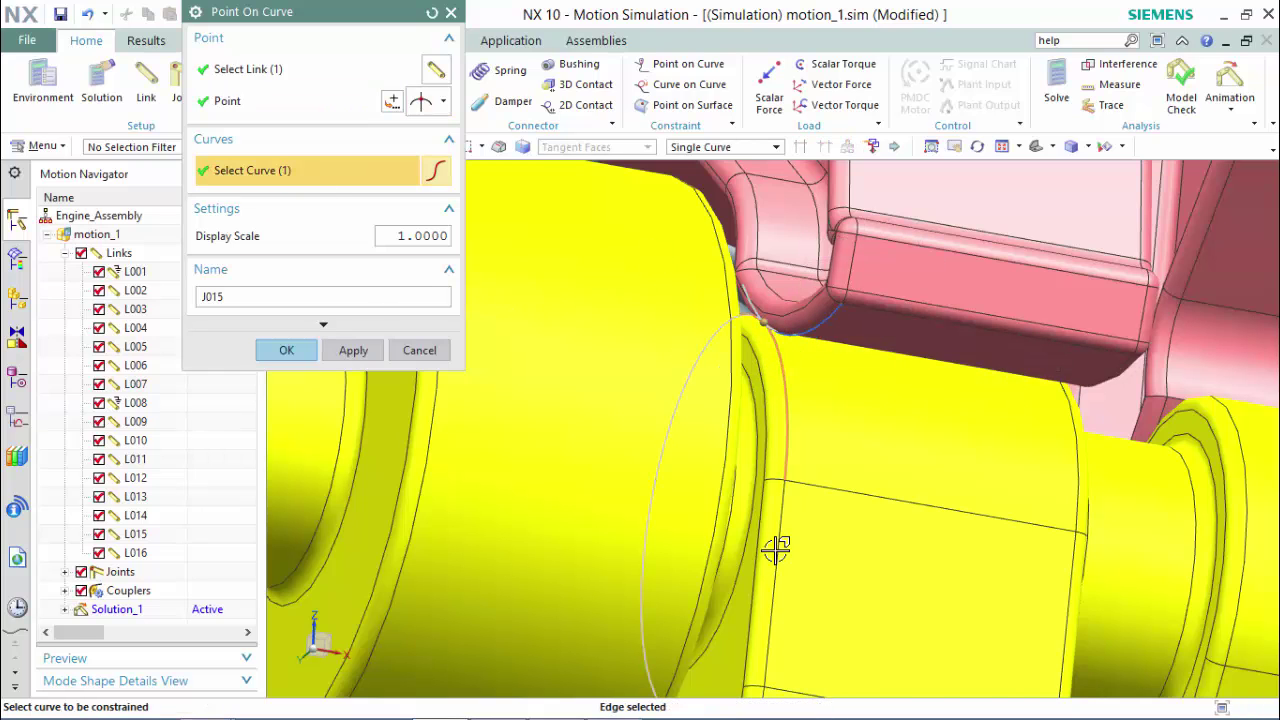
{"action": "middle_click_drag", "start_coordinate": [878, 522], "coordinate": [885, 325], "text": "shift"}
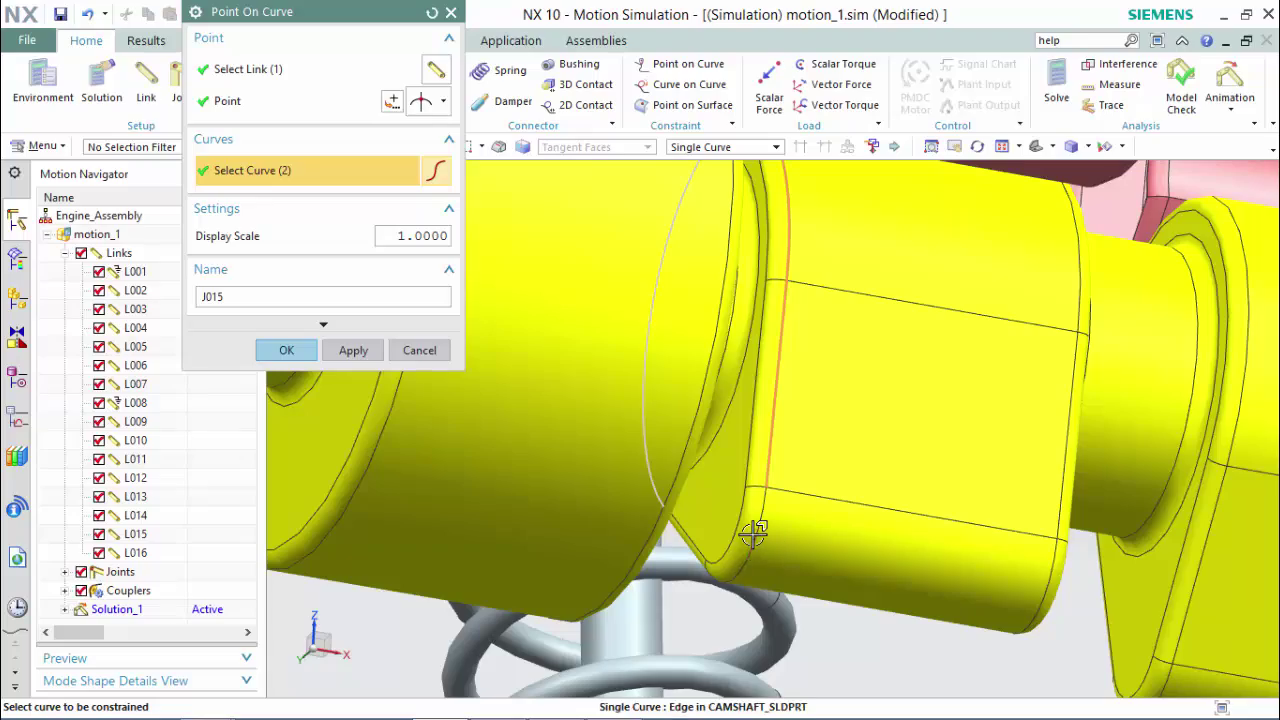
{"action": "scroll", "coordinate": [814, 470], "scroll_direction": "down", "scroll_amount": 3}
{"action": "middle_click_drag", "start_coordinate": [820, 443], "coordinate": [953, 405]}
{"action": "left_click", "coordinate": [914, 466]}
{"action": "middle_click_drag", "start_coordinate": [914, 466], "coordinate": [780, 440]}
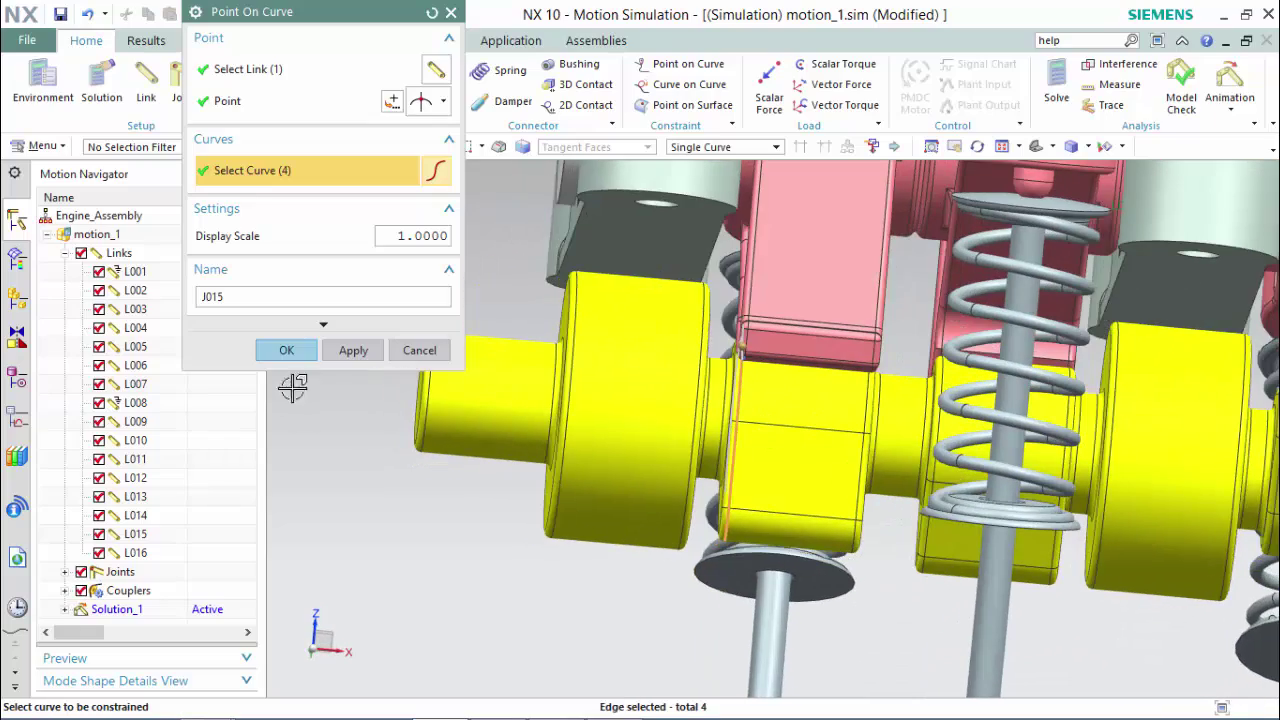
{"action": "left_click", "coordinate": [350, 351]}
- For the second Point on Curve constraint, select the next rocker arm as link and place the point where its lower edge intersects the cam lobe edge
{"action": "middle_click_drag", "start_coordinate": [700, 357], "coordinate": [694, 371]}
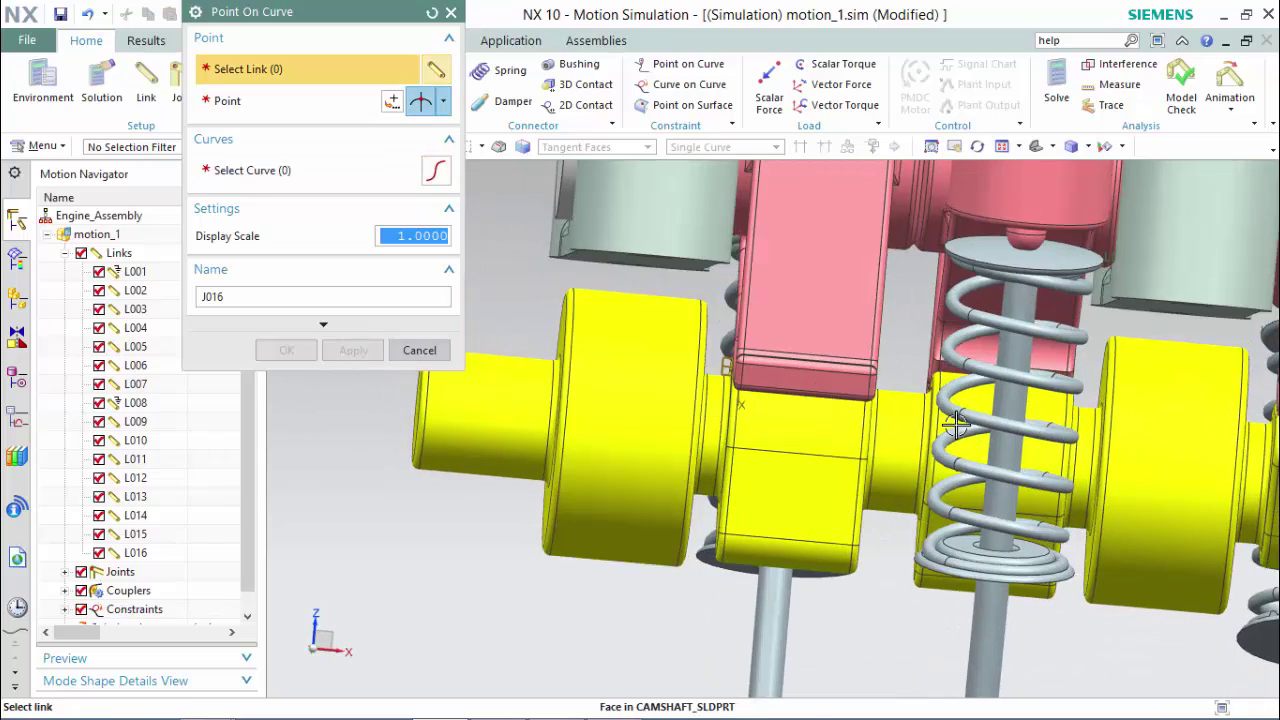
{"action": "middle_click_drag", "start_coordinate": [956, 425], "coordinate": [849, 360]}
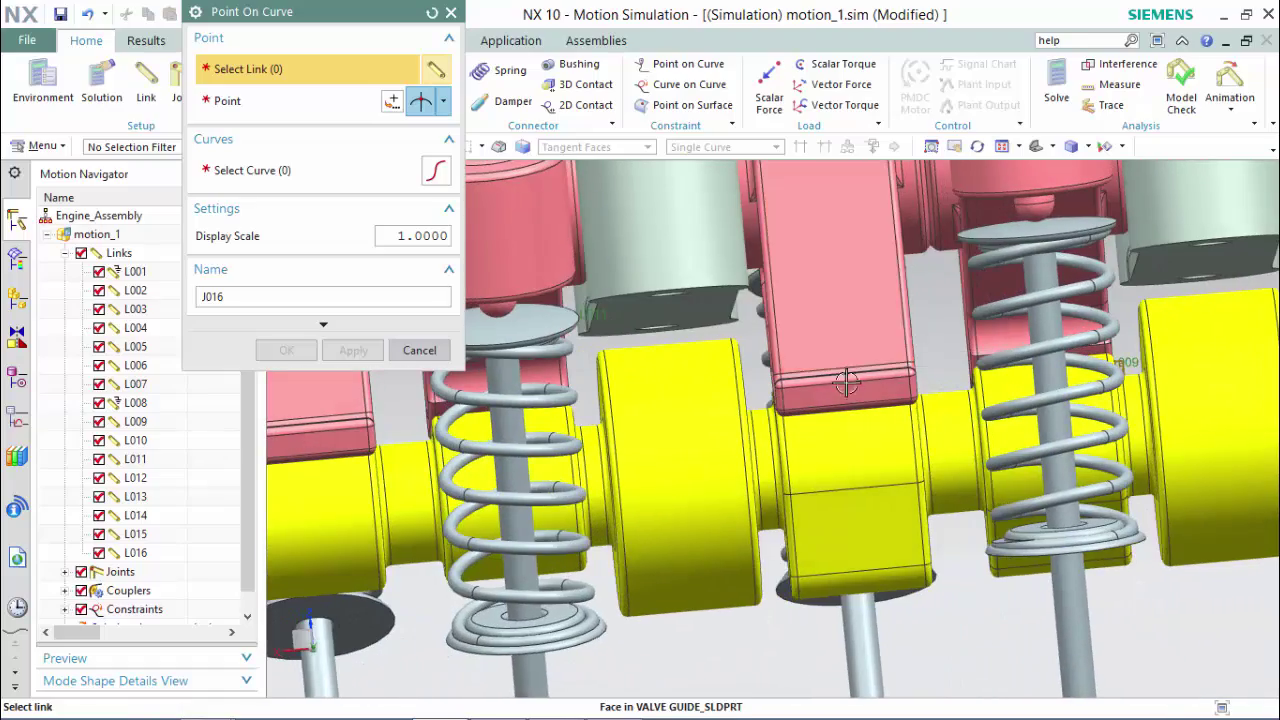
{"action": "left_click", "coordinate": [846, 390]}
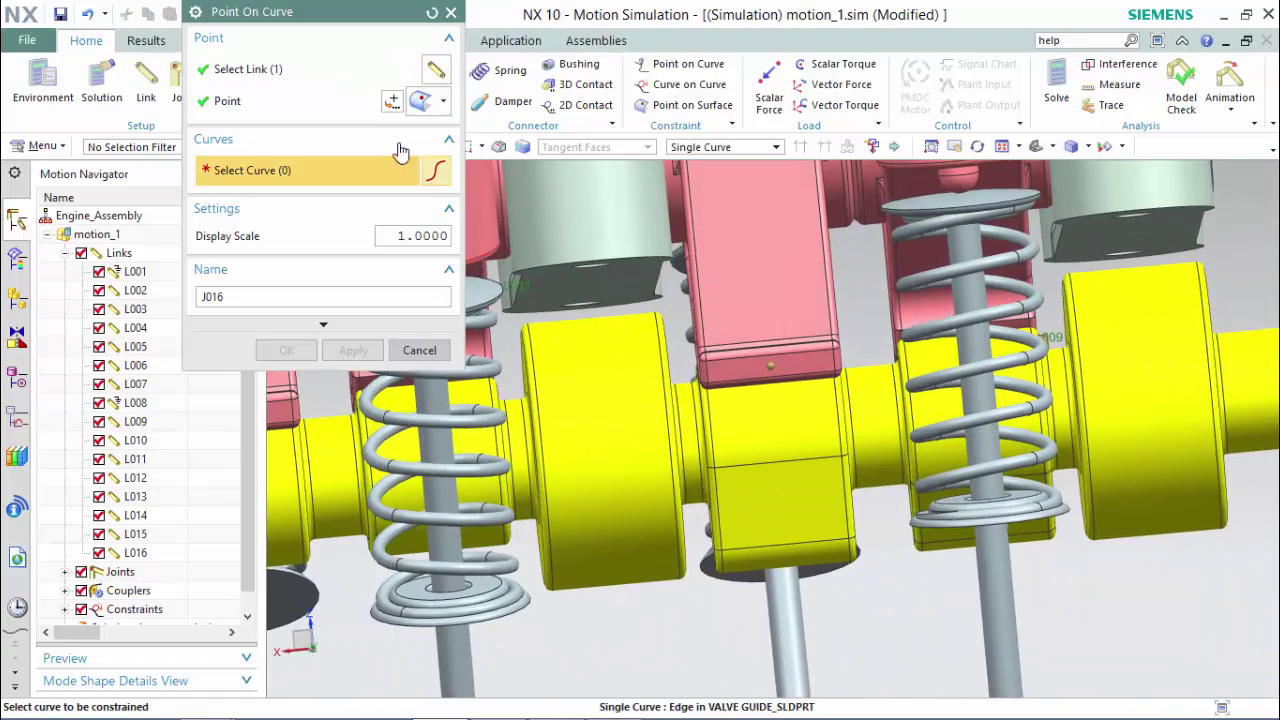
{"action": "left_click", "coordinate": [443, 101]}
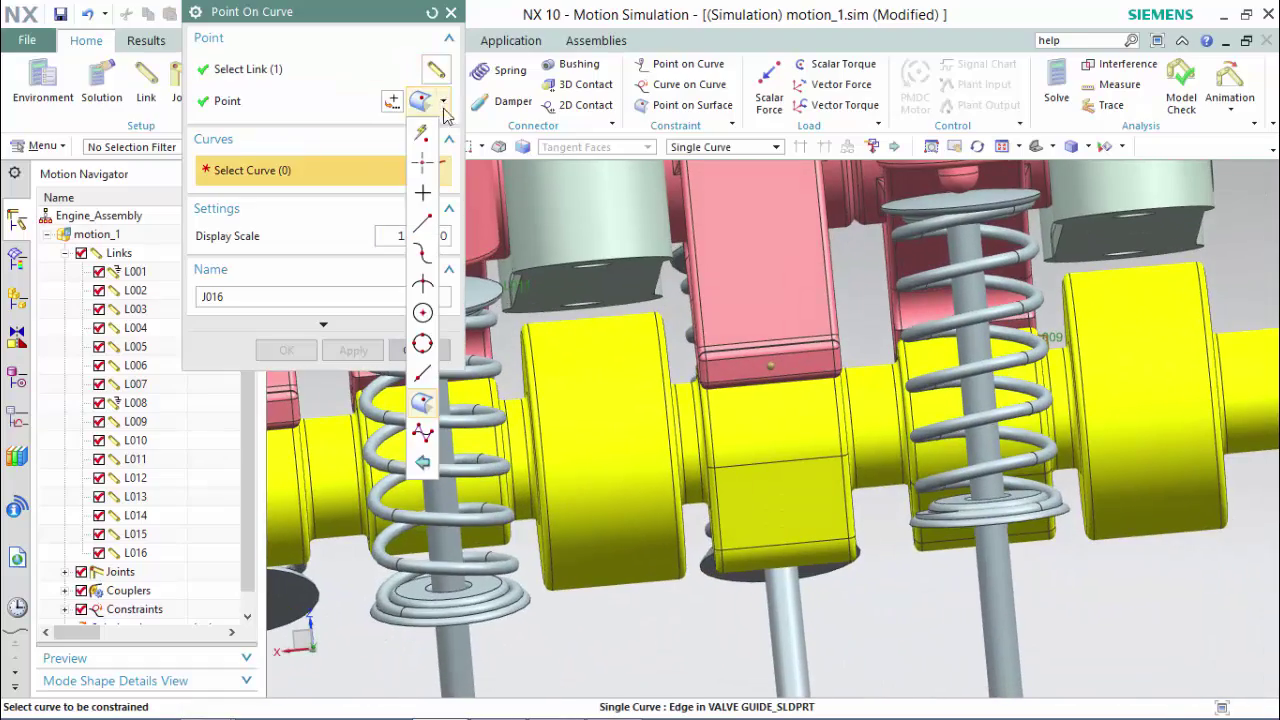
{"action": "left_click", "coordinate": [424, 289]}
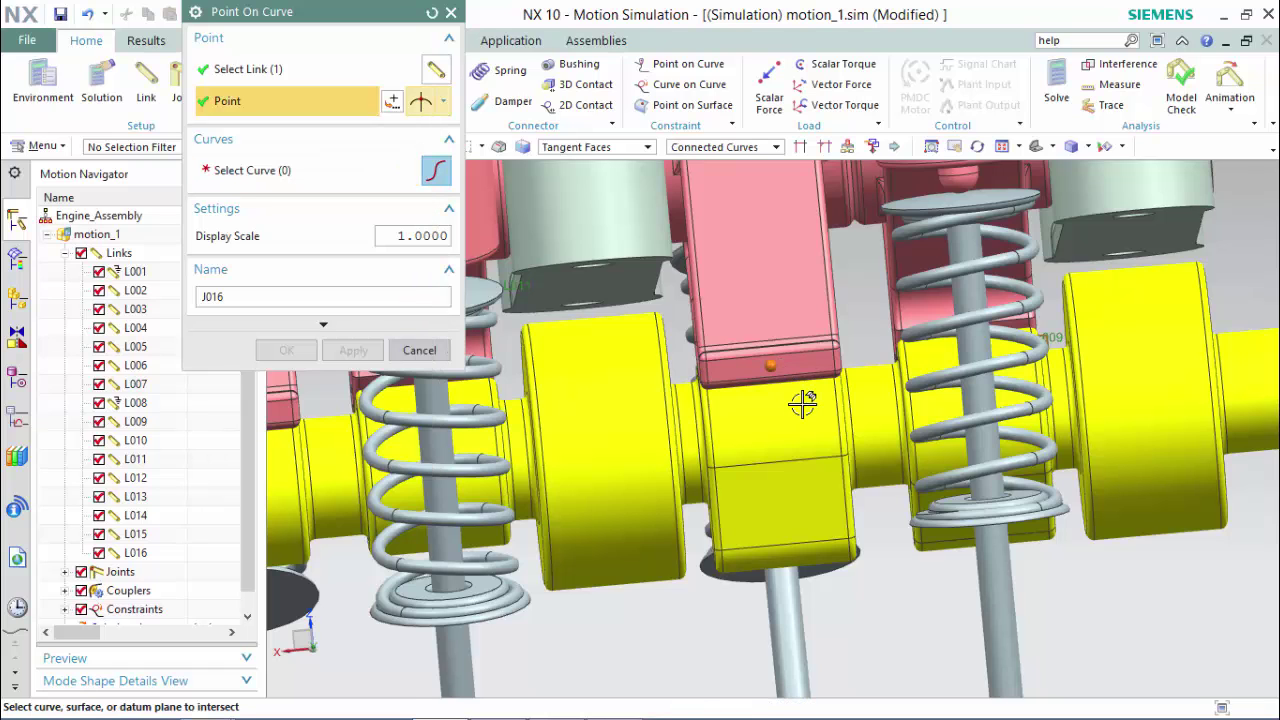
{"action": "scroll", "coordinate": [815, 390], "scroll_direction": "up", "scroll_amount": 5}
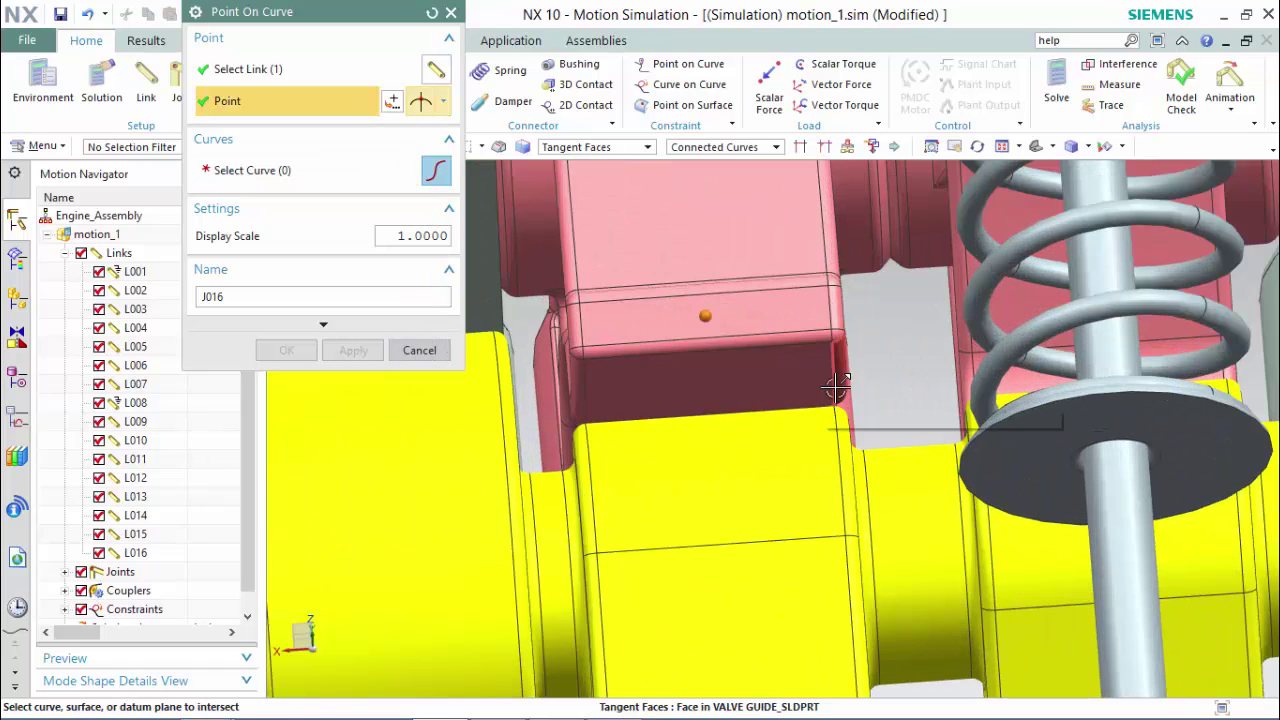
{"action": "left_click", "coordinate": [833, 385]}
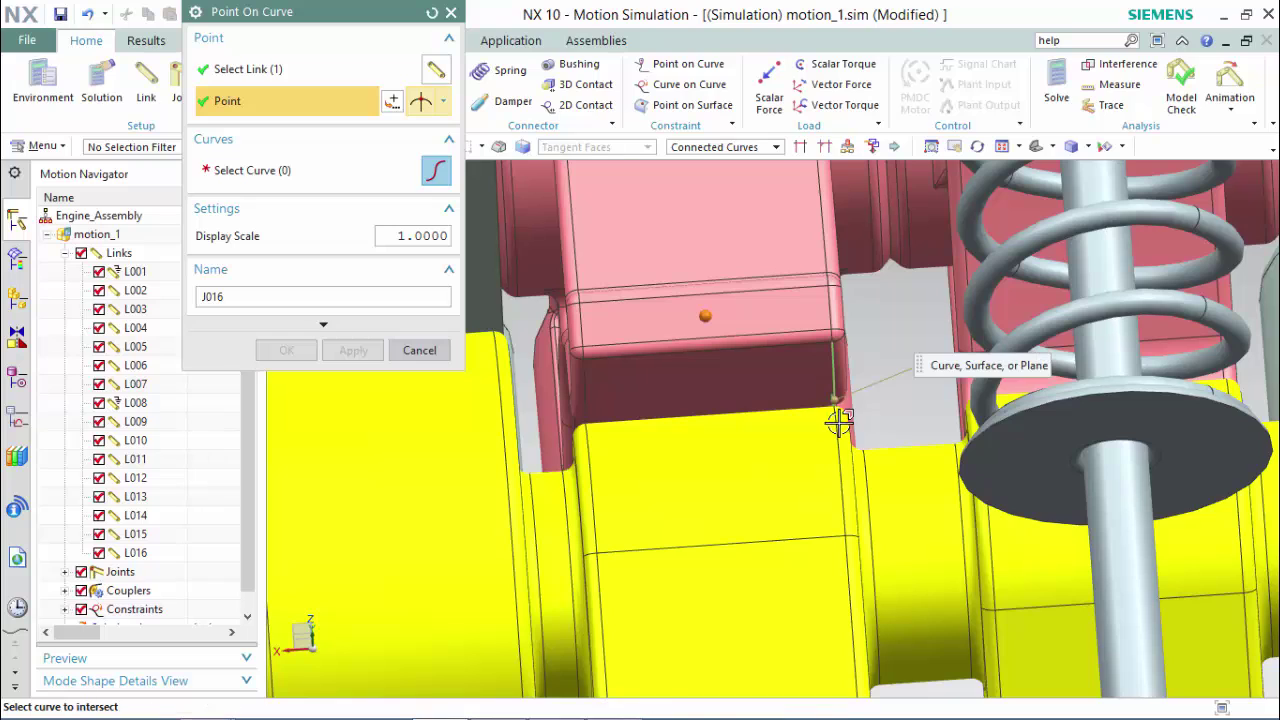
{"action": "left_click", "coordinate": [831, 442]}
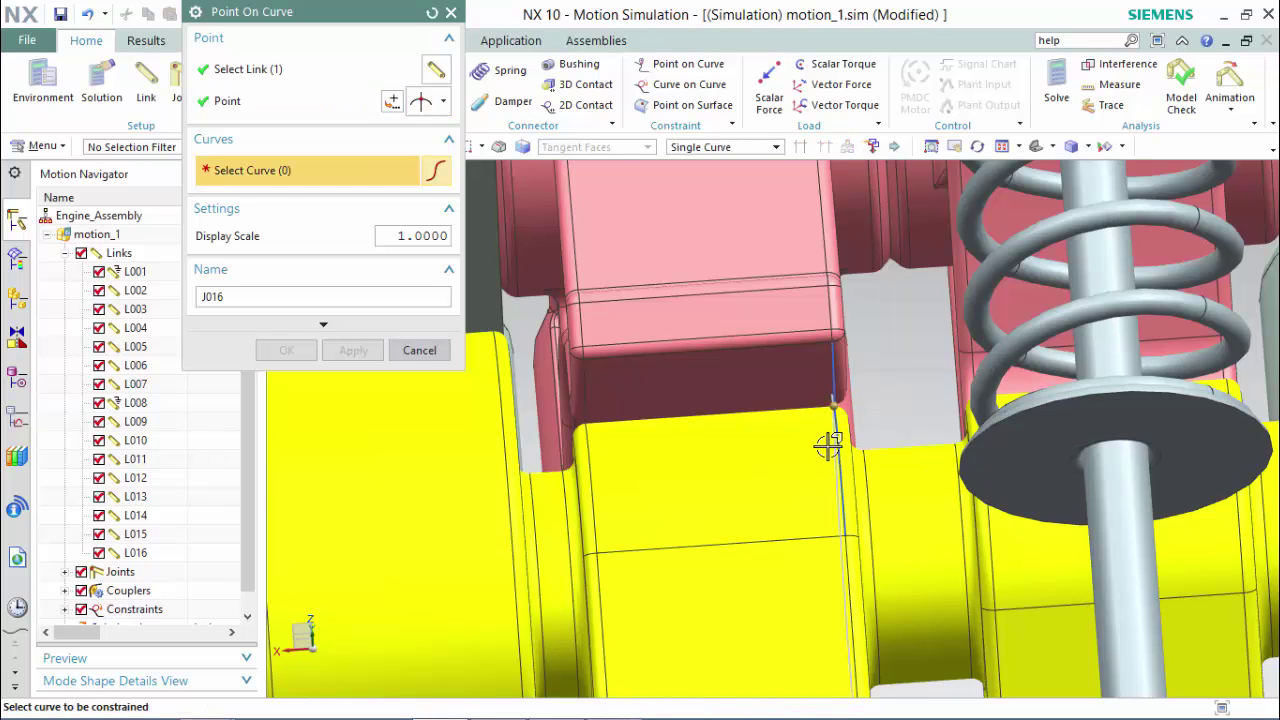
- Select the connected profile edges of the cam lobe under the second rocker arm as the constrained curve and create the constraint
{"action": "left_click", "coordinate": [843, 453]}
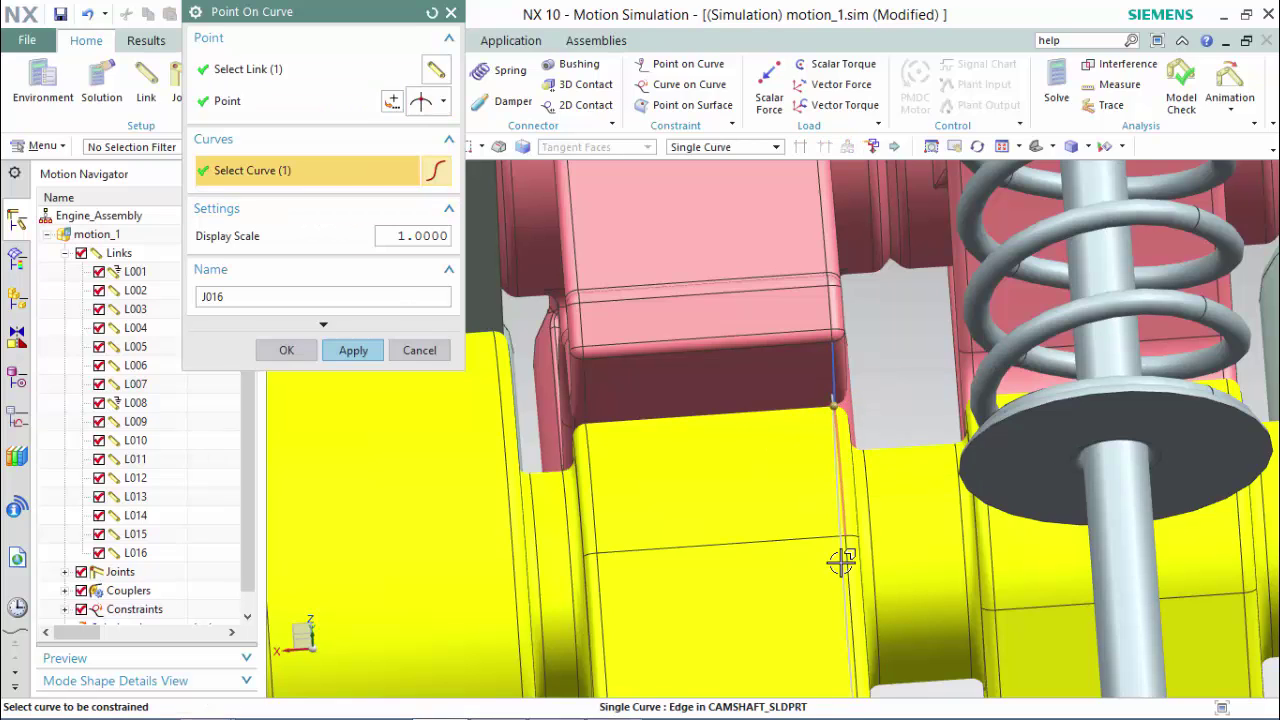
{"action": "scroll", "coordinate": [843, 585], "scroll_direction": "down", "scroll_amount": 3}
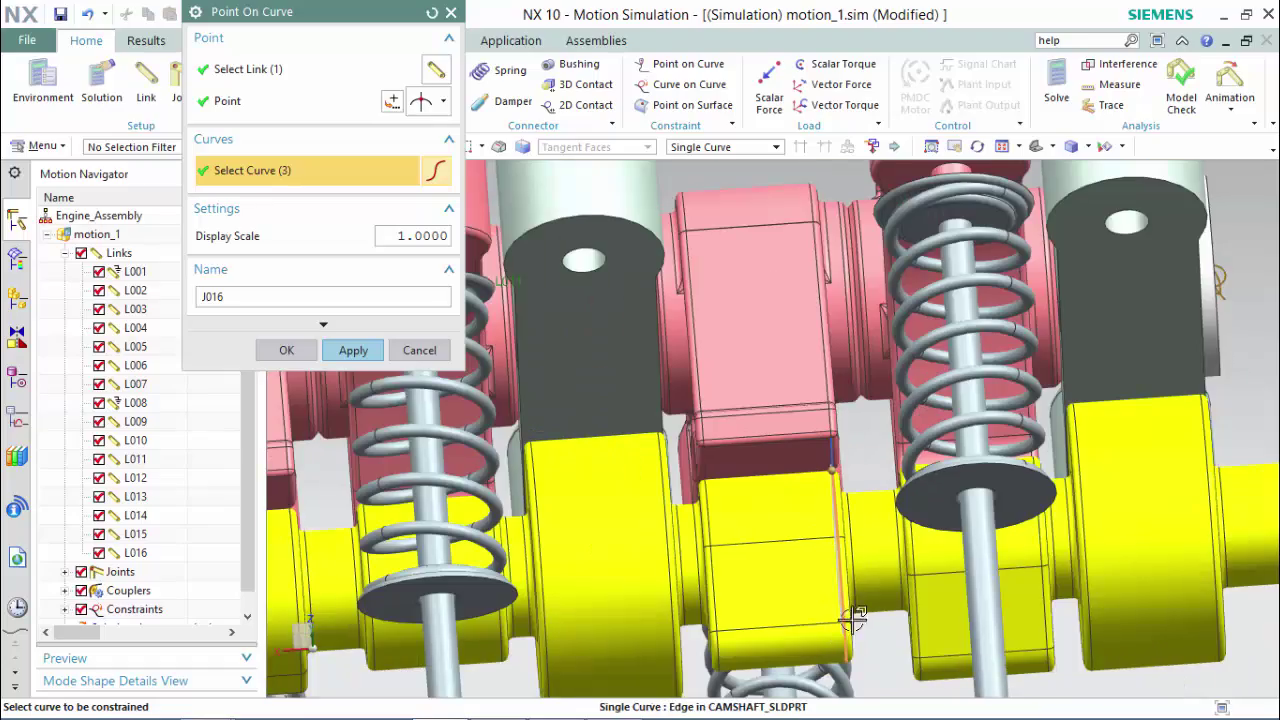
{"action": "left_click", "coordinate": [845, 628]}
{"action": "middle_click_drag", "start_coordinate": [845, 628], "coordinate": [766, 607]}
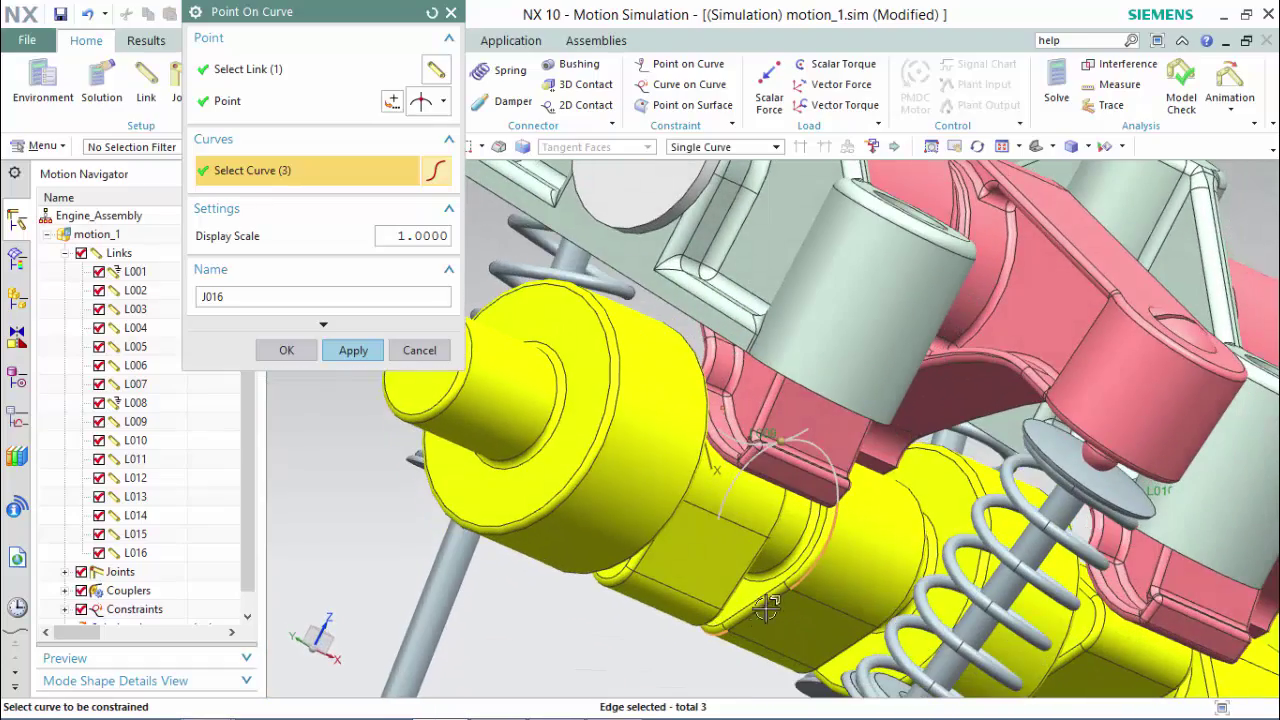
{"action": "left_click", "coordinate": [348, 352]}
- Select the four connected edges of the next cam lobe's profile as the curve for the third Point on Curve constraint
{"action": "middle_click_drag", "start_coordinate": [583, 391], "coordinate": [872, 452]}
{"action": "scroll", "coordinate": [900, 452], "scroll_direction": "up", "scroll_amount": 5}
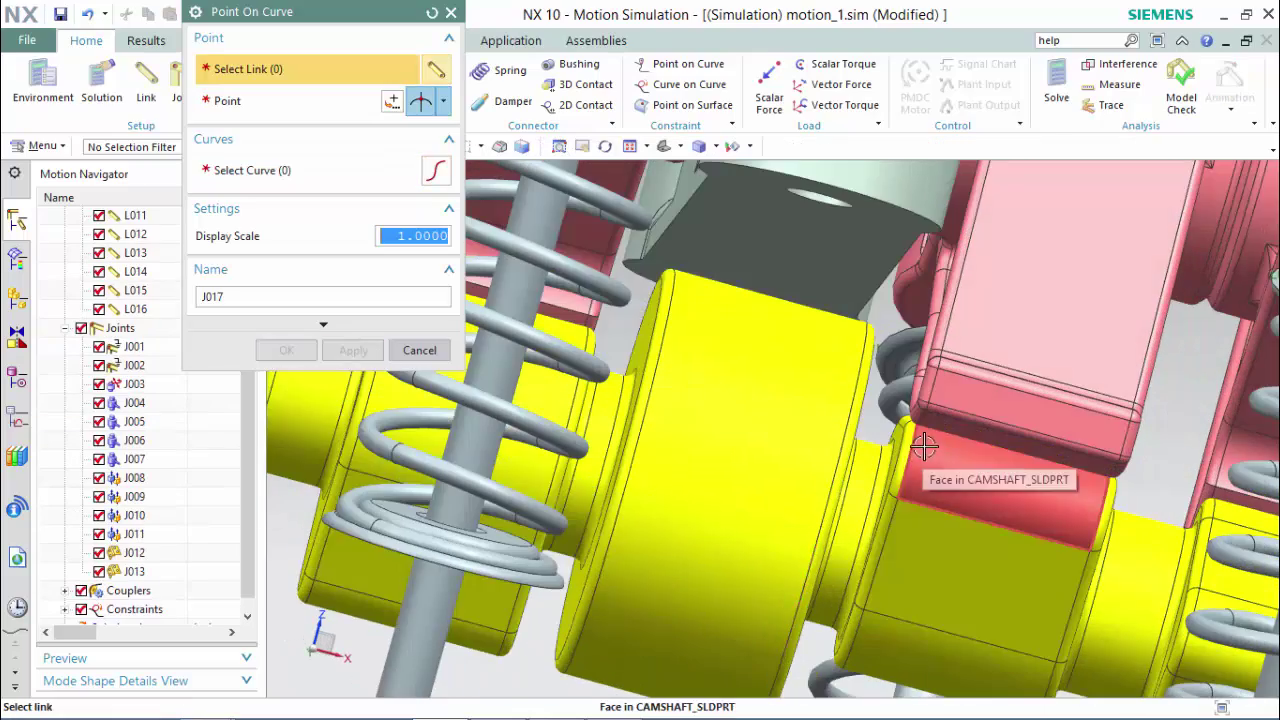
{"action": "left_click", "coordinate": [326, 180]}
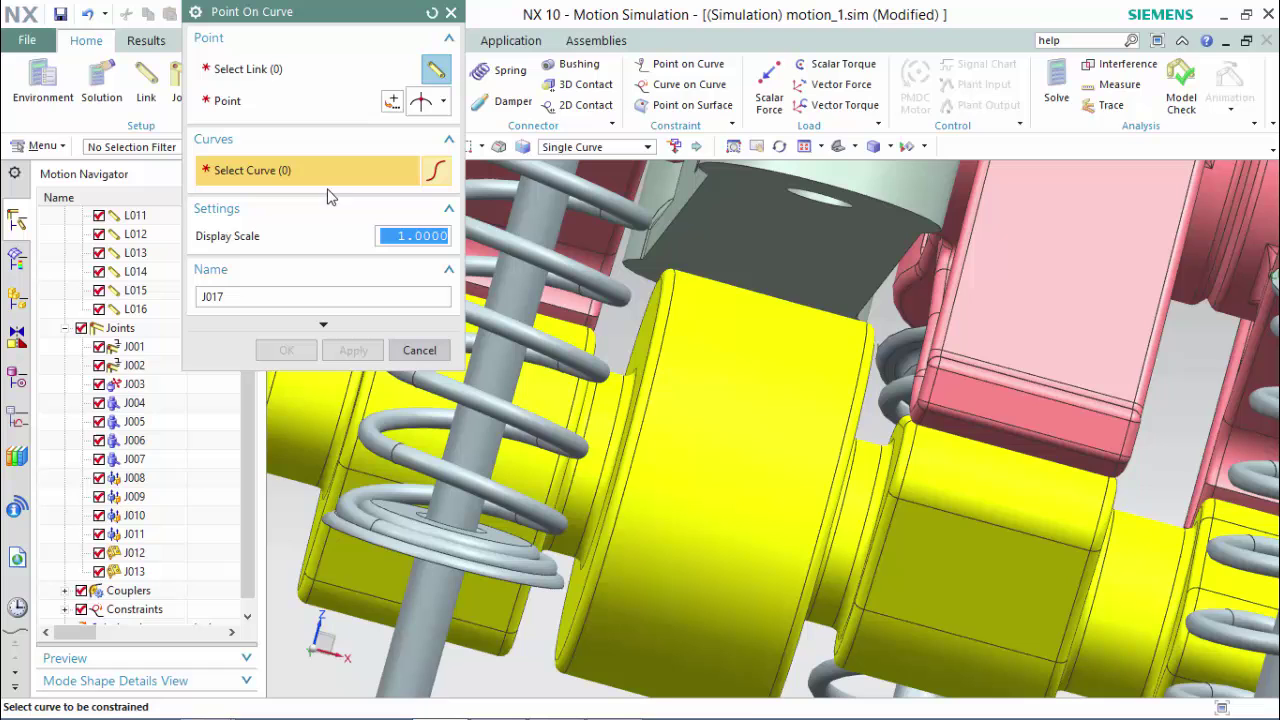
{"action": "left_click", "coordinate": [855, 622]}
{"action": "middle_click_drag", "start_coordinate": [1020, 600], "coordinate": [1045, 530]}
- Select the rocker arm above this lobe as link, place the point at its edge's intersection with the lobe edge, and create the third constraint
{"action": "left_click", "coordinate": [297, 78]}
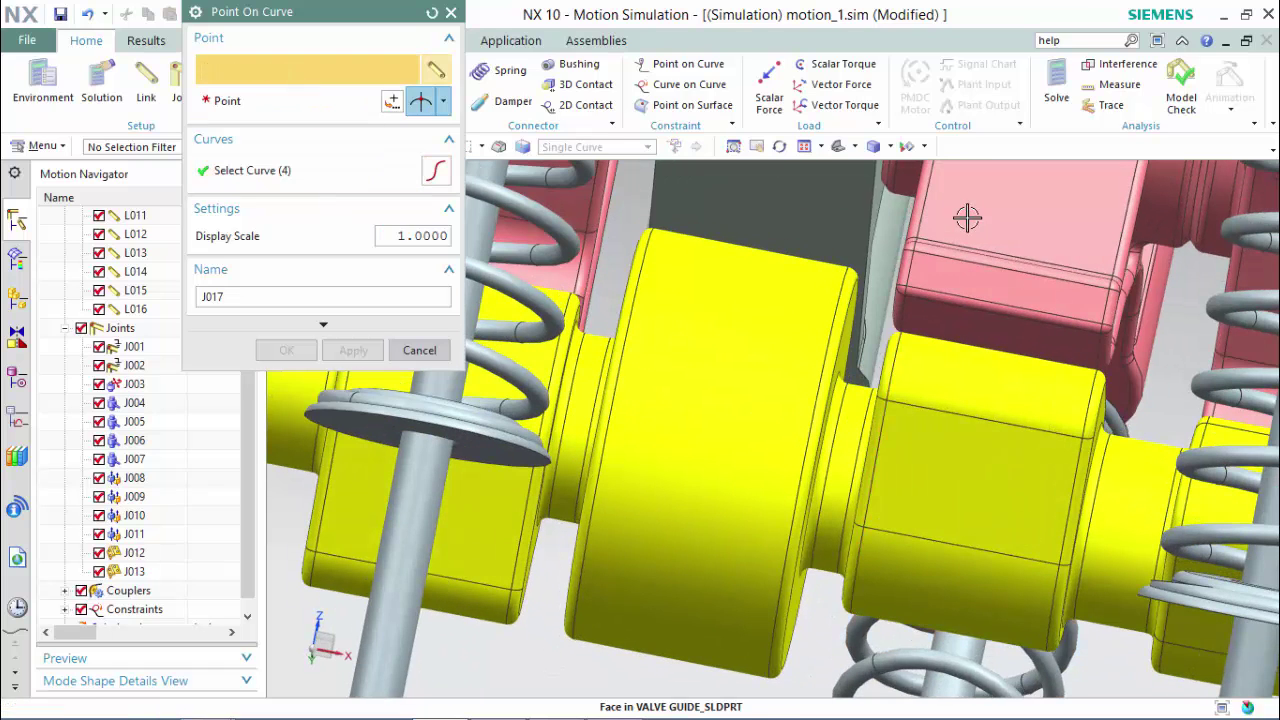
{"action": "left_click", "coordinate": [966, 217]}
{"action": "left_click", "coordinate": [320, 104]}
{"action": "left_click", "coordinate": [443, 101]}
{"action": "left_click", "coordinate": [423, 285]}
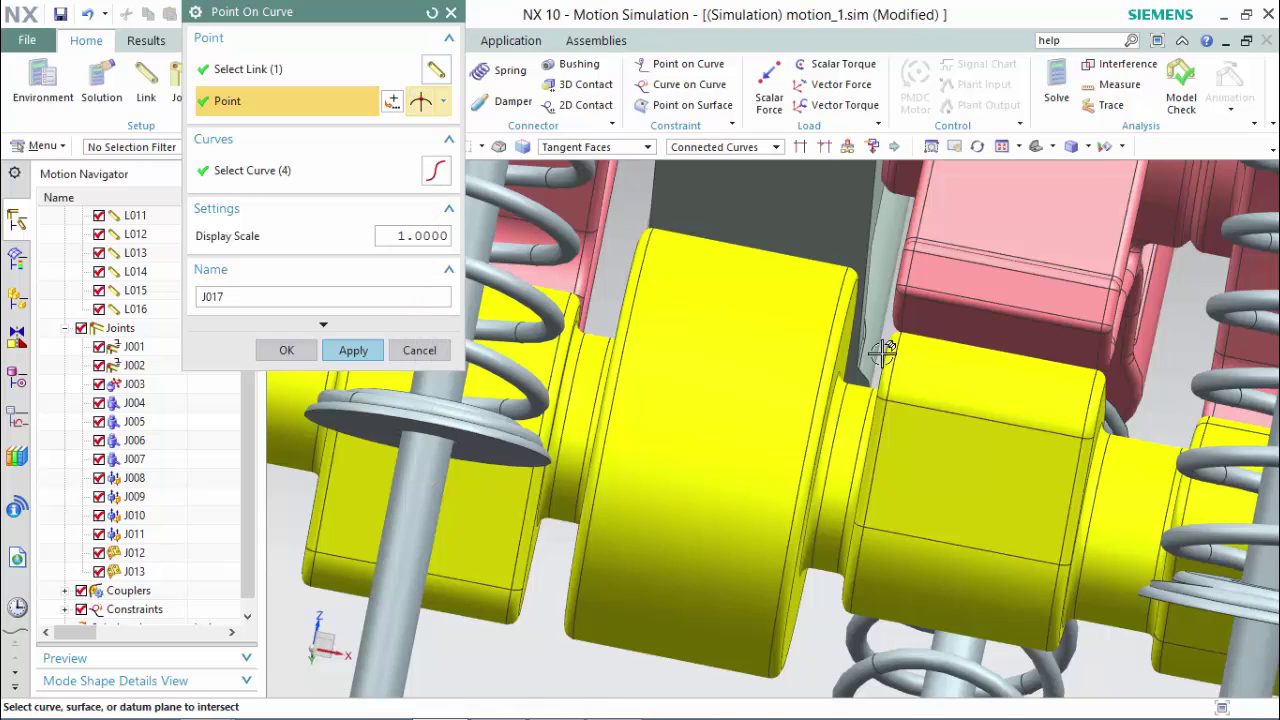
{"action": "left_click", "coordinate": [901, 320]}
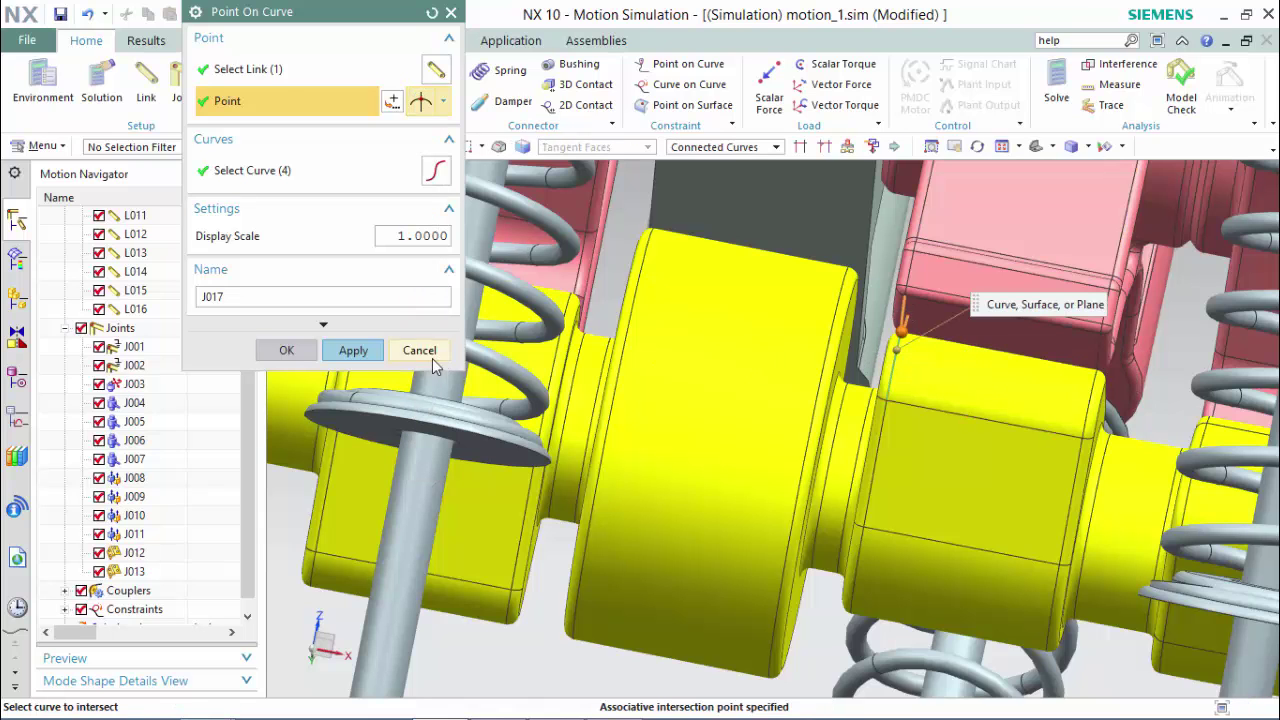
{"action": "left_click", "coordinate": [352, 350]}
- Select the connected profile edges of the following cam lobe, beside the bearing journal, as the curve for the fourth Point on Curve constraint
{"action": "middle_click_drag", "start_coordinate": [557, 343], "coordinate": [585, 385]}
{"action": "left_click", "coordinate": [306, 176]}
{"action": "scroll", "coordinate": [730, 410], "scroll_direction": "up", "scroll_amount": 3}
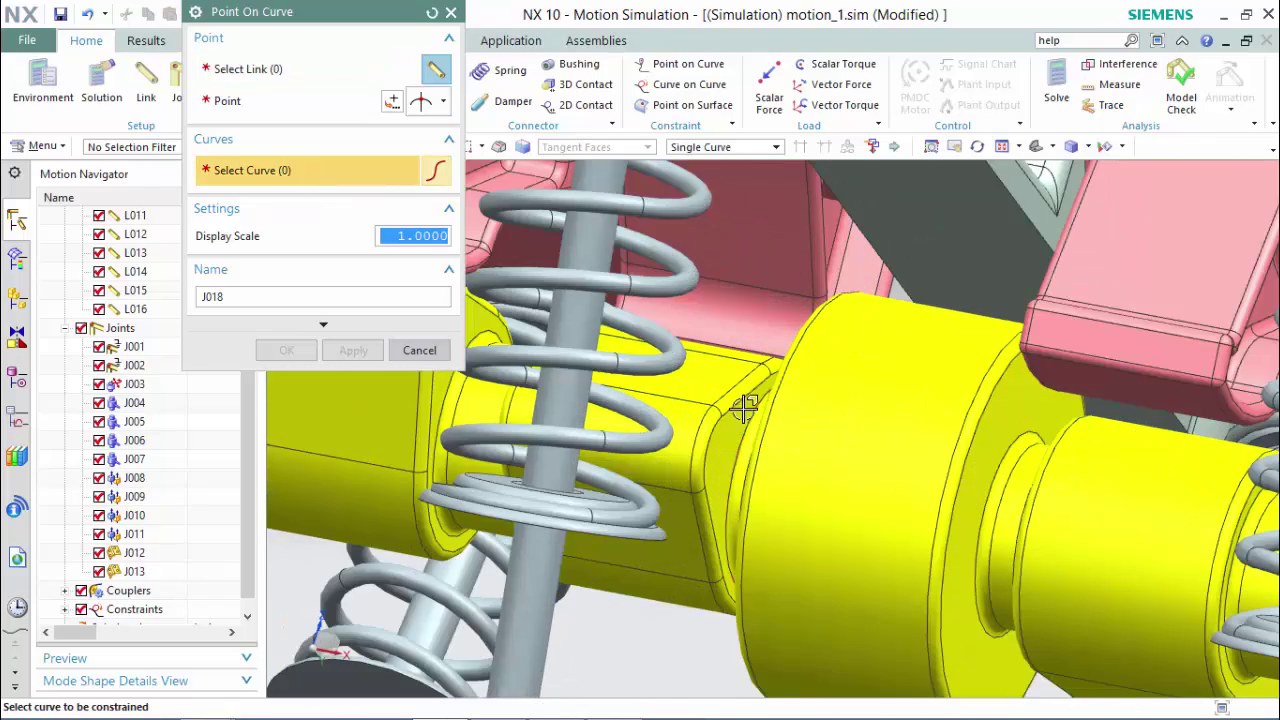
{"action": "middle_click", "coordinate": [743, 409]}
{"action": "left_click", "coordinate": [288, 172]}
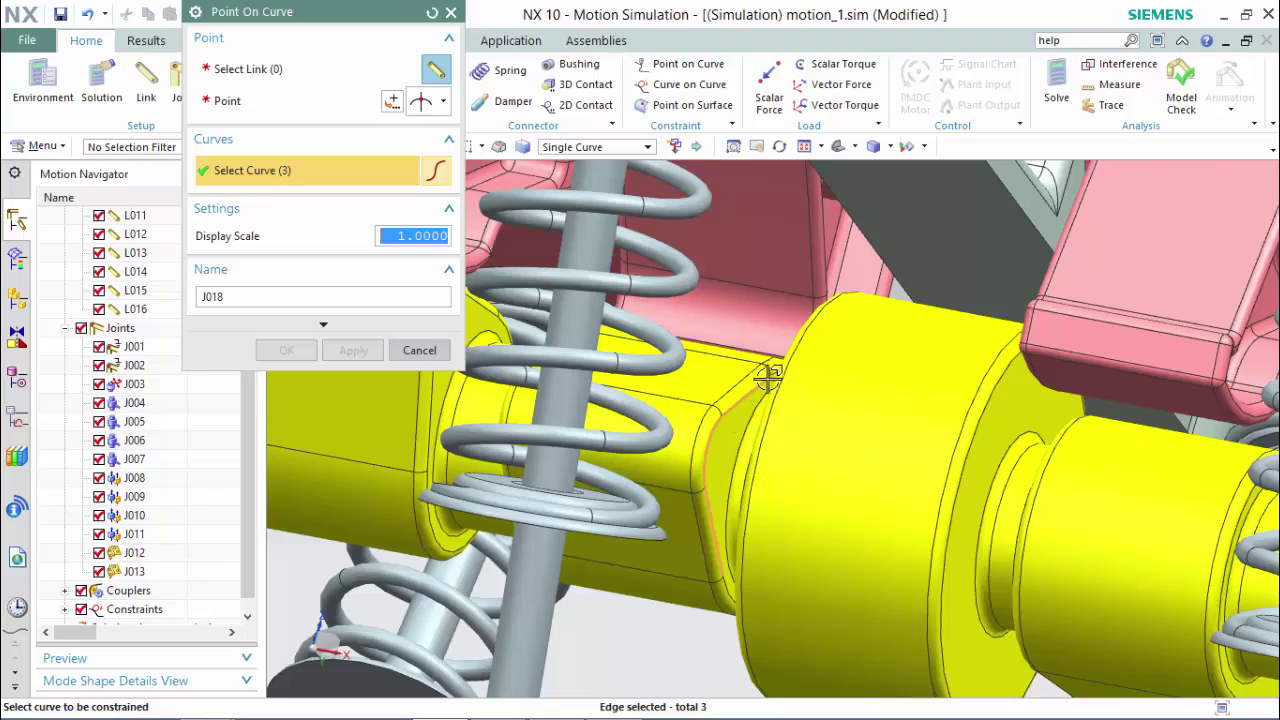
- Select rocker arm link L012, place the constraint point at its lower edge's intersection with the cam lobe edge, and create the fourth constraint
{"action": "left_click", "coordinate": [308, 71]}
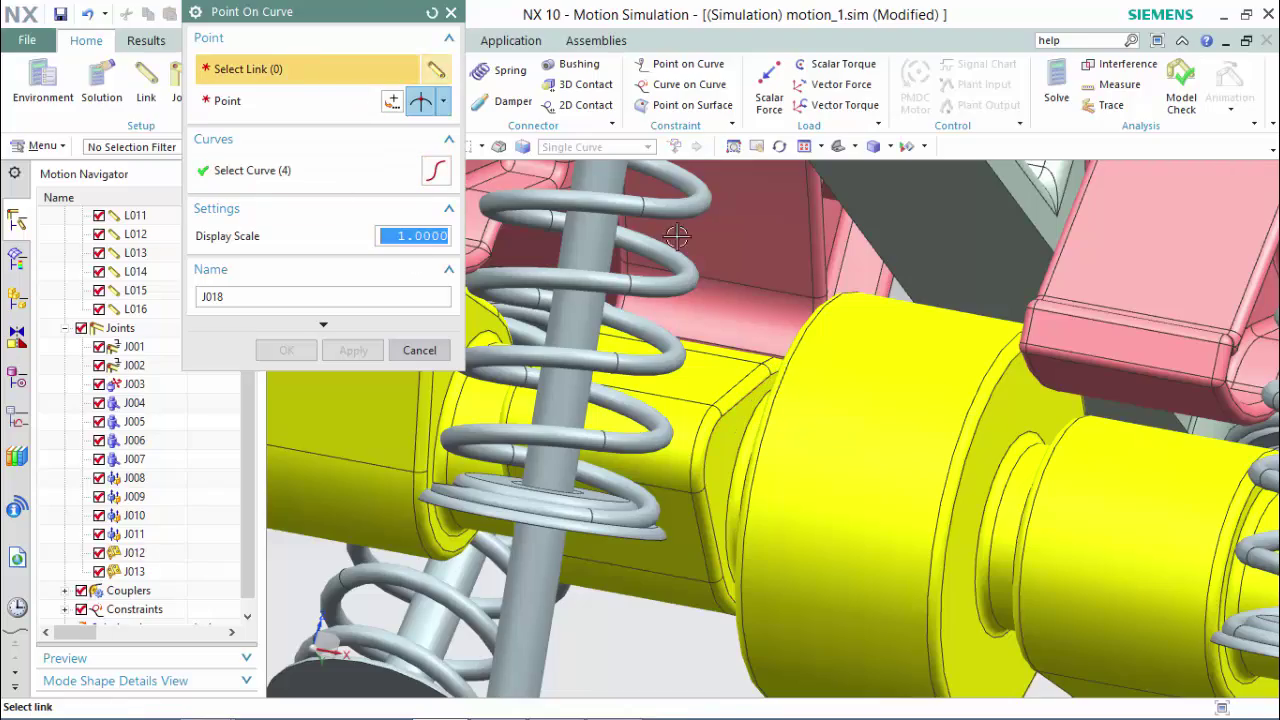
{"action": "left_click", "coordinate": [716, 314]}
{"action": "scroll", "coordinate": [796, 384], "scroll_direction": "down", "scroll_amount": 2}
{"action": "middle_click_drag", "start_coordinate": [796, 390], "coordinate": [600, 330]}
{"action": "left_click", "coordinate": [443, 101]}
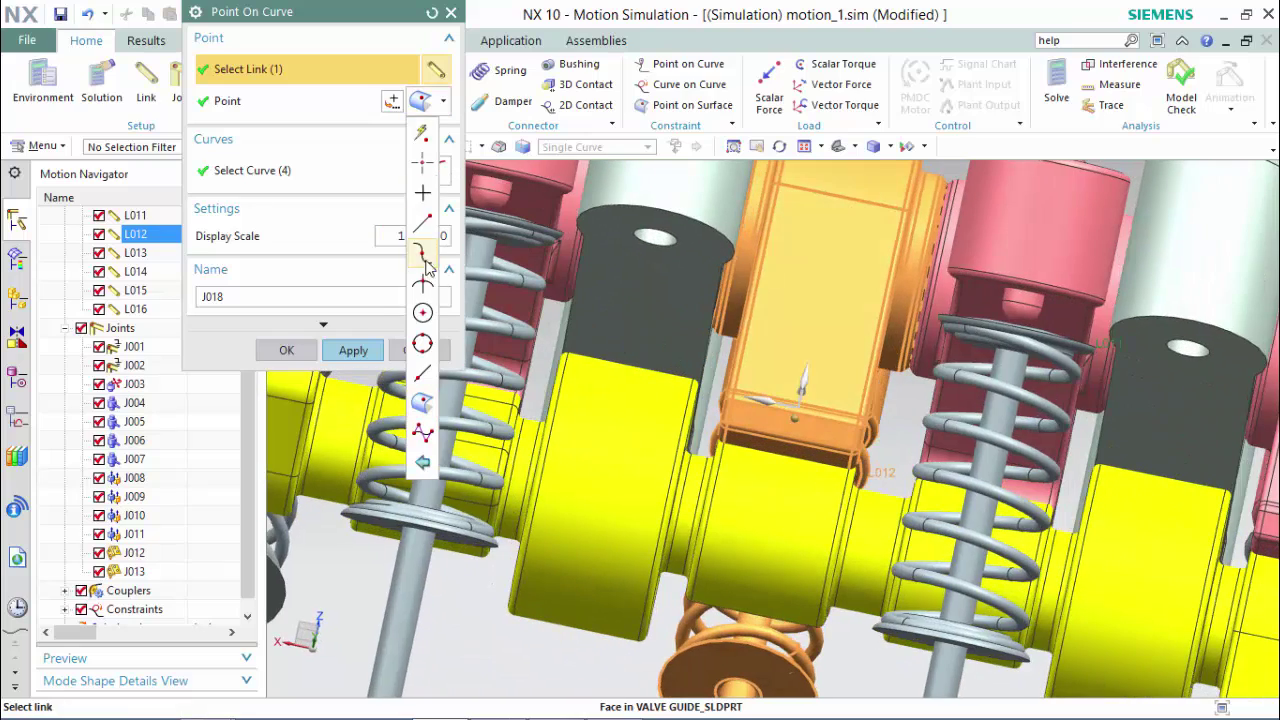
{"action": "left_click", "coordinate": [426, 285]}
{"action": "scroll", "coordinate": [760, 485], "scroll_direction": "up", "scroll_amount": 5}
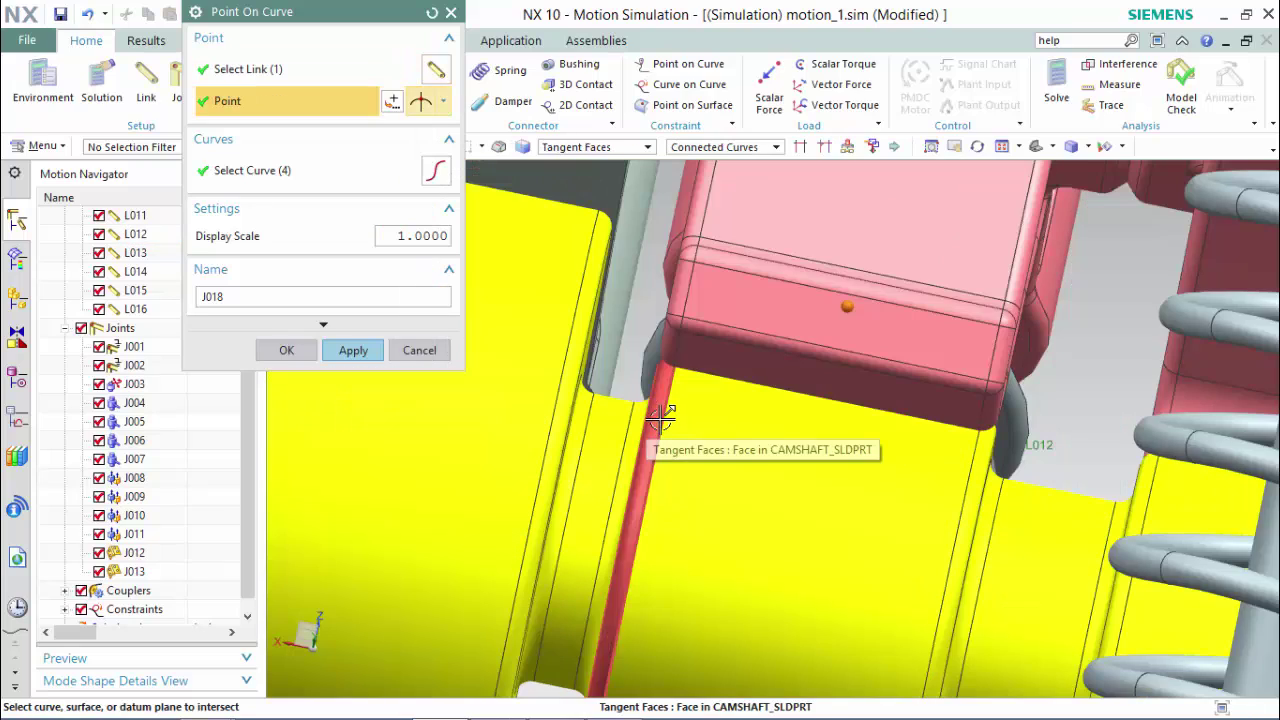
{"action": "left_click", "coordinate": [677, 358]}
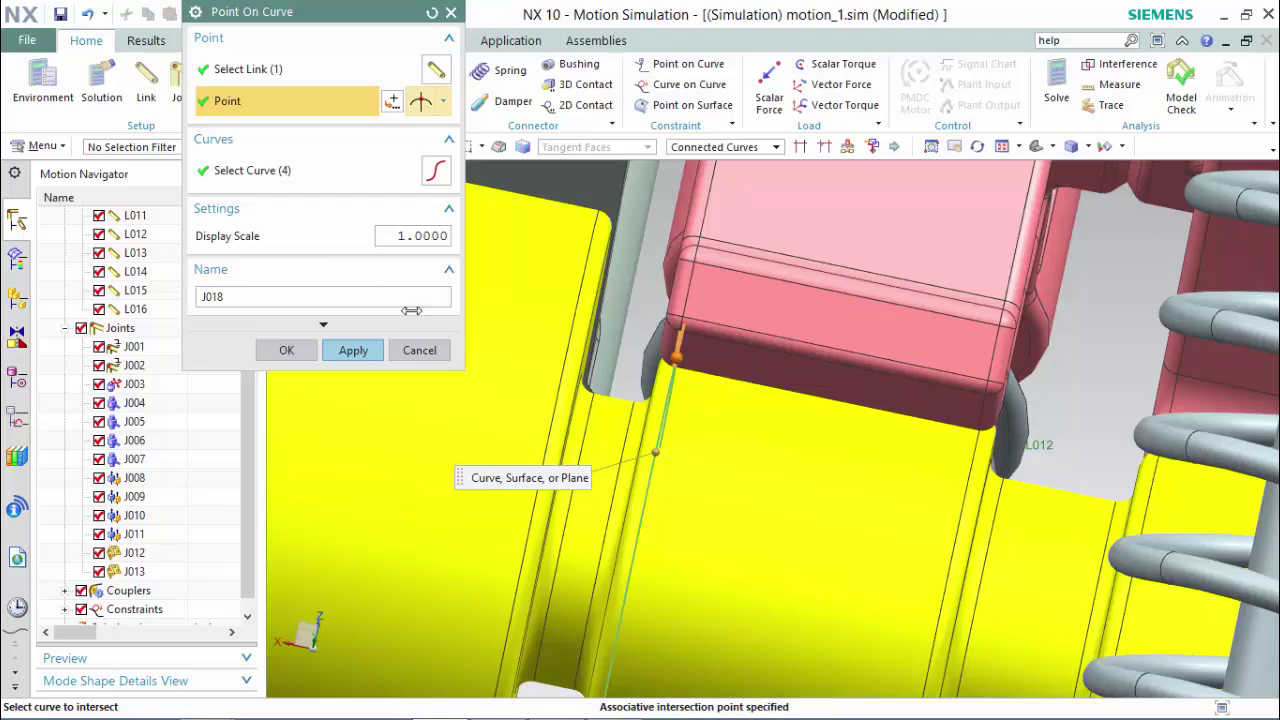
{"action": "left_click", "coordinate": [353, 350]}
- Select the four connected edges of the next unconstrained cam lobe's profile as the curve for the fifth Point on Curve constraint
{"action": "scroll", "coordinate": [623, 457], "scroll_direction": "down", "scroll_amount": 5}
{"action": "middle_click_drag", "start_coordinate": [623, 457], "coordinate": [891, 540]}
{"action": "left_click", "coordinate": [262, 170]}
{"action": "scroll", "coordinate": [538, 463], "scroll_direction": "up", "scroll_amount": 3}
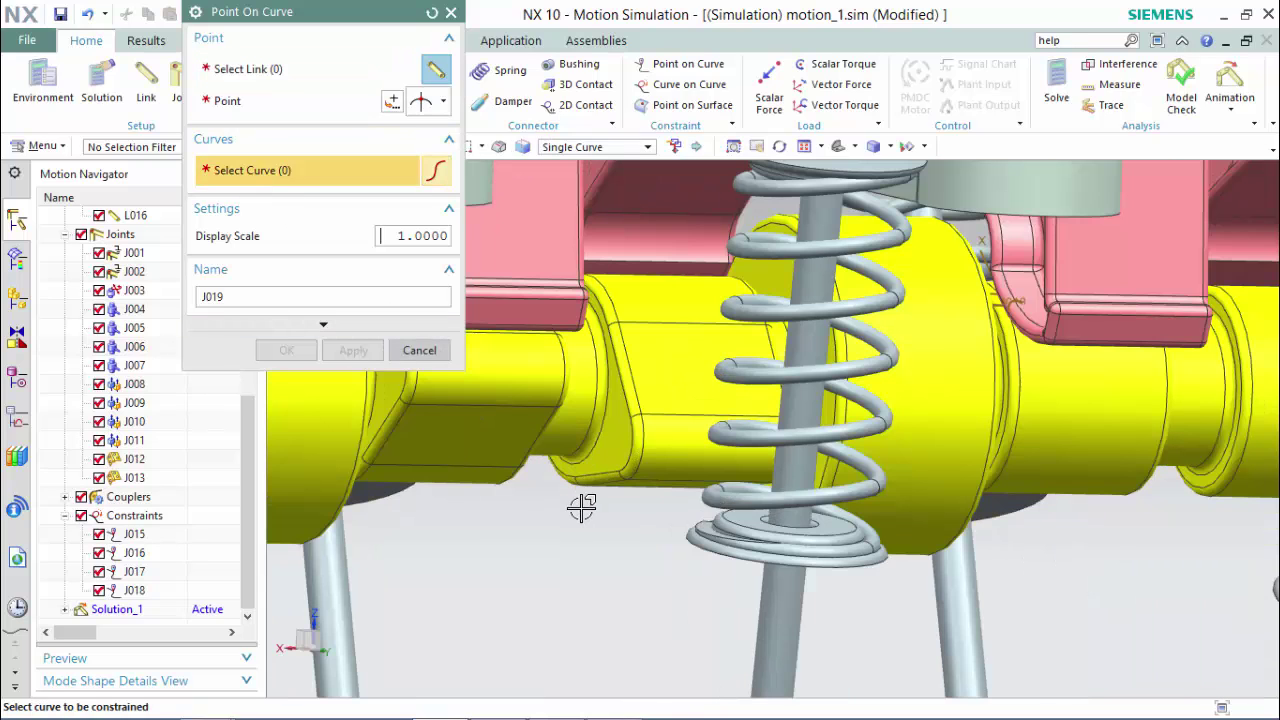
{"action": "left_click", "coordinate": [643, 452]}
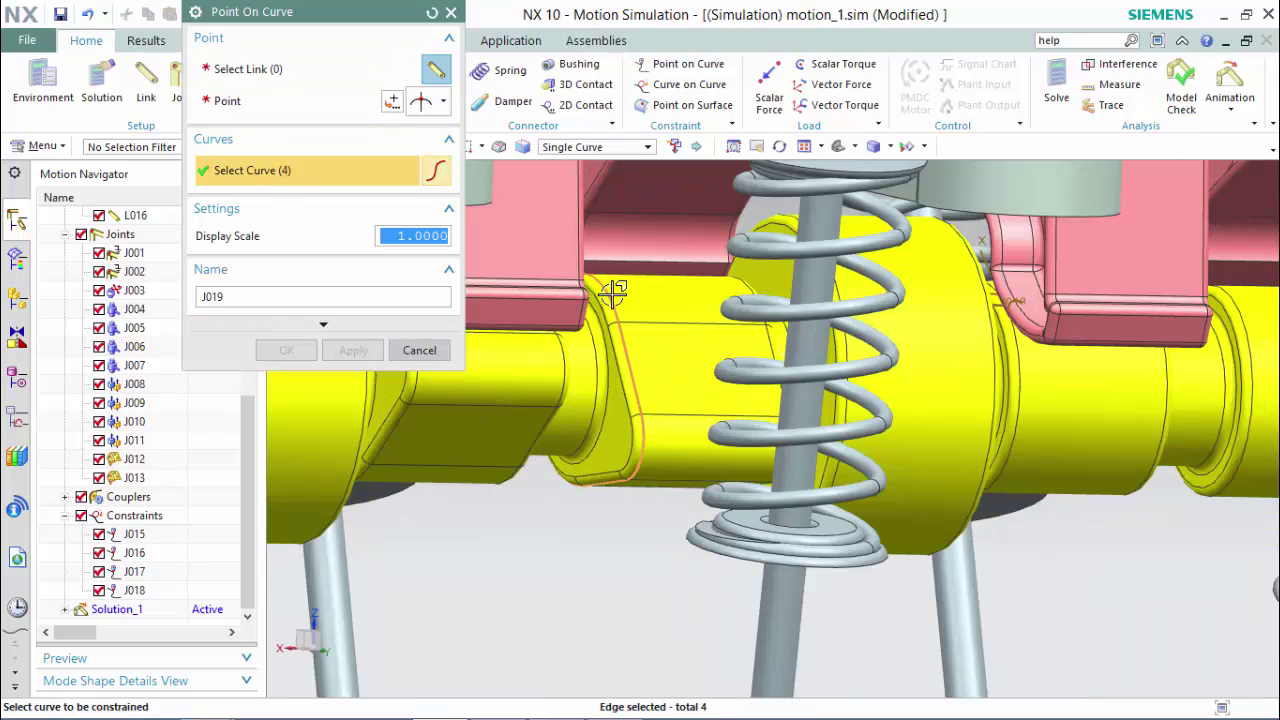
- Select the rocker arm over the fifth lobe as link, place the point where its edge intersects the lobe edge, and create the fifth constraint
{"action": "left_click", "coordinate": [312, 80]}
{"action": "left_click", "coordinate": [652, 218]}
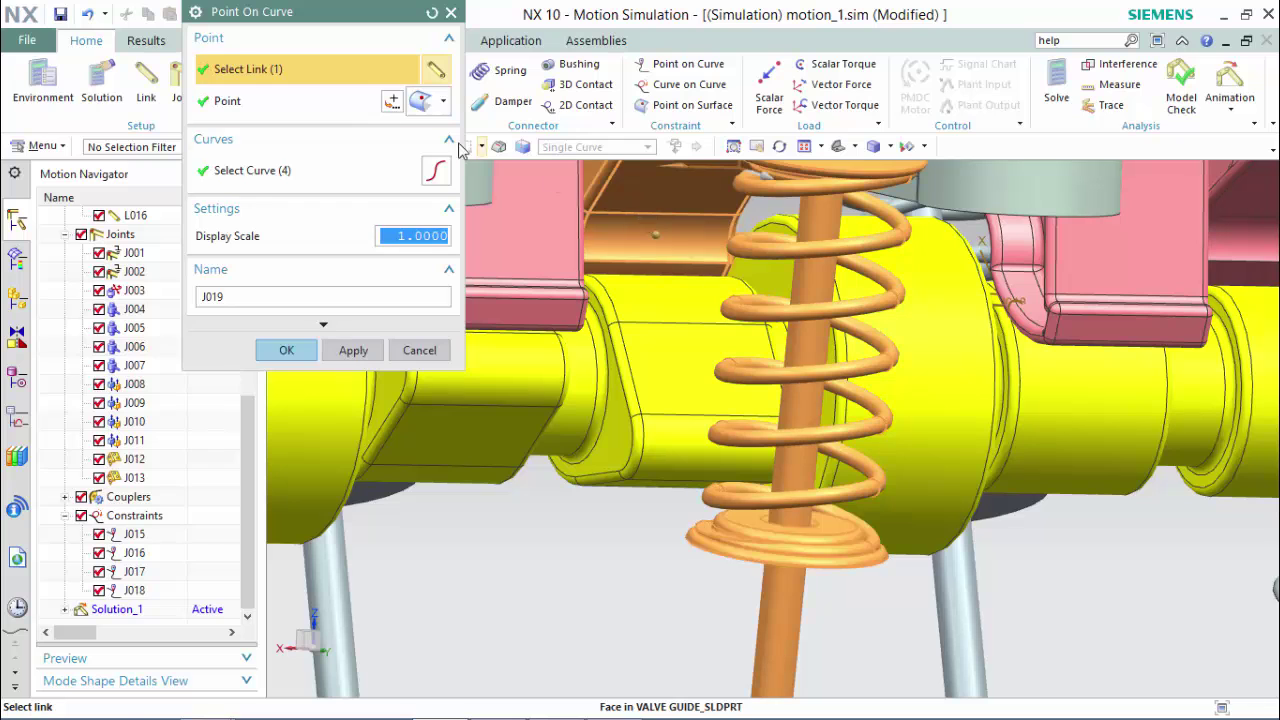
{"action": "left_click", "coordinate": [343, 105]}
{"action": "middle_click_drag", "start_coordinate": [600, 220], "coordinate": [650, 245]}
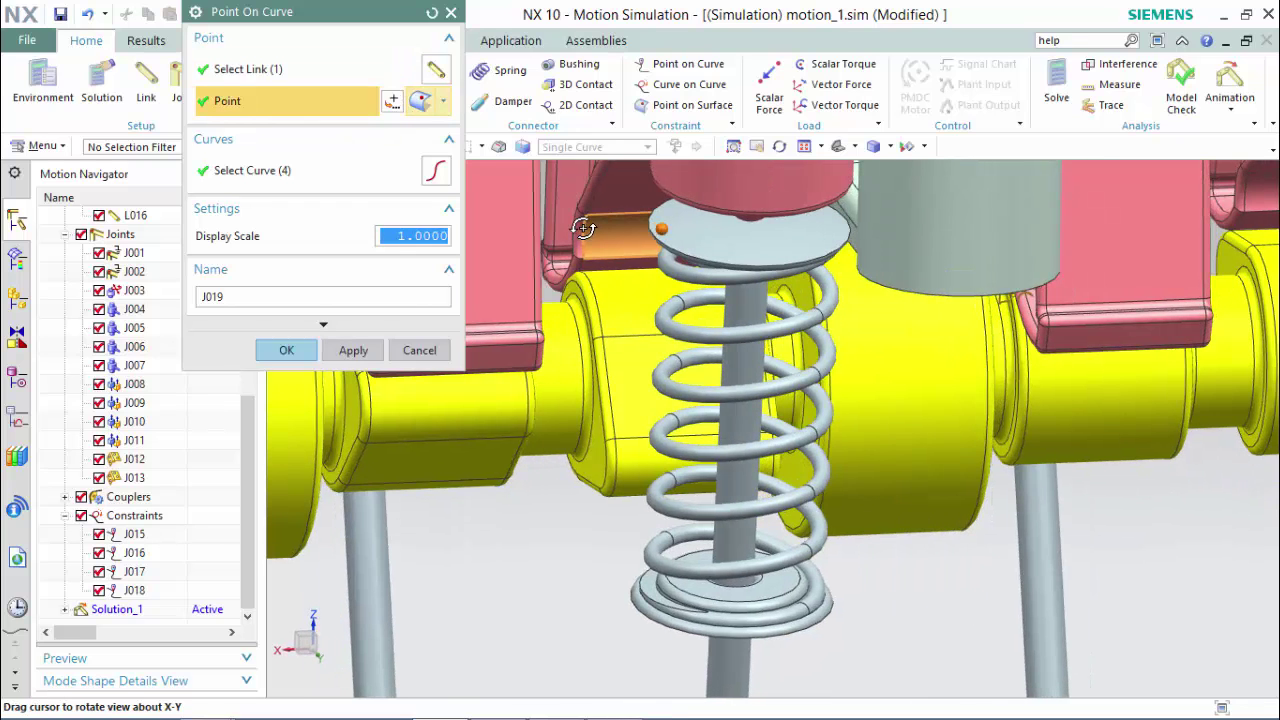
{"action": "left_click", "coordinate": [443, 101]}
{"action": "left_click", "coordinate": [422, 280]}
{"action": "scroll", "coordinate": [570, 260], "scroll_direction": "up", "scroll_amount": 3}
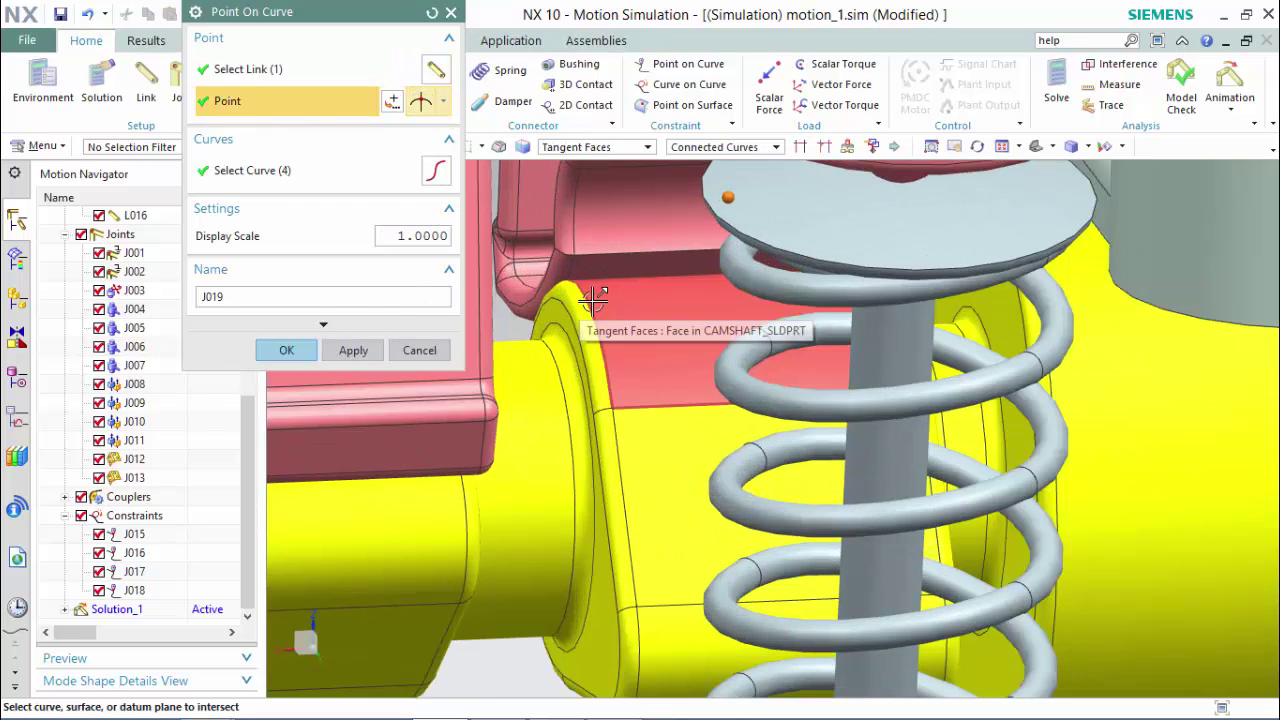
{"action": "left_click", "coordinate": [573, 268]}
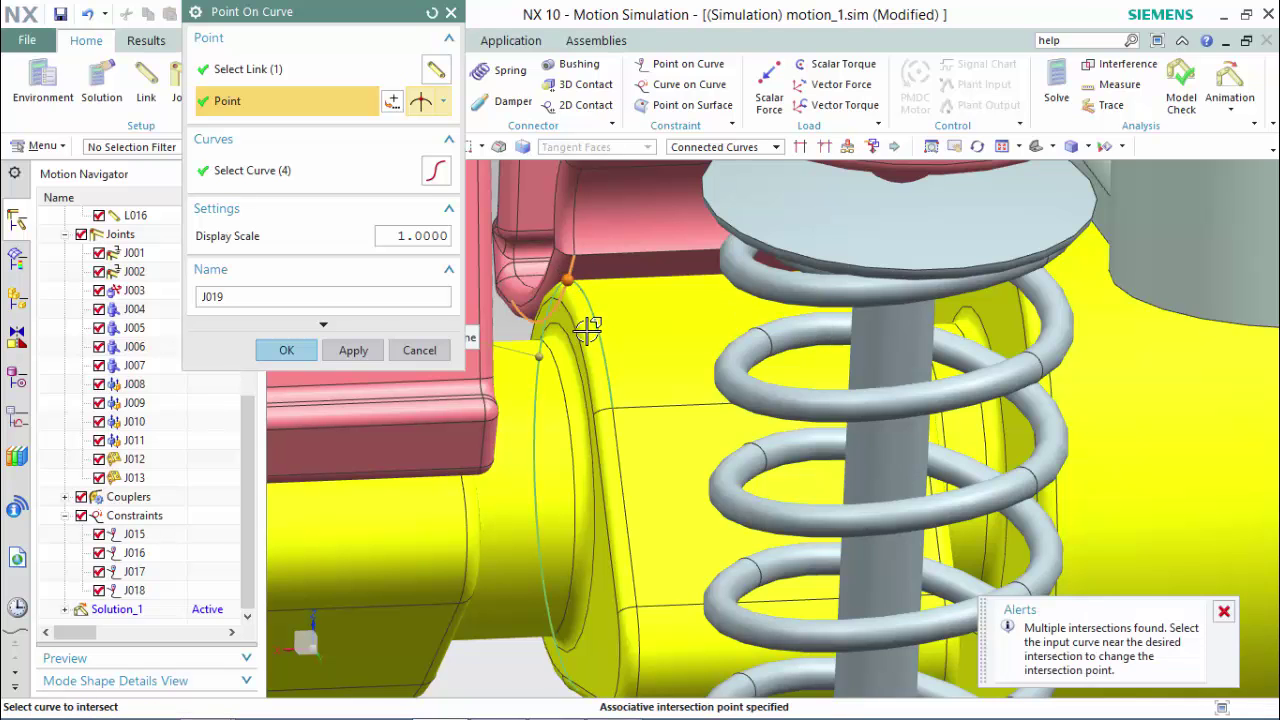
{"action": "left_click", "coordinate": [350, 350]}
{"action": "scroll", "coordinate": [515, 365], "scroll_direction": "down", "scroll_amount": 4}
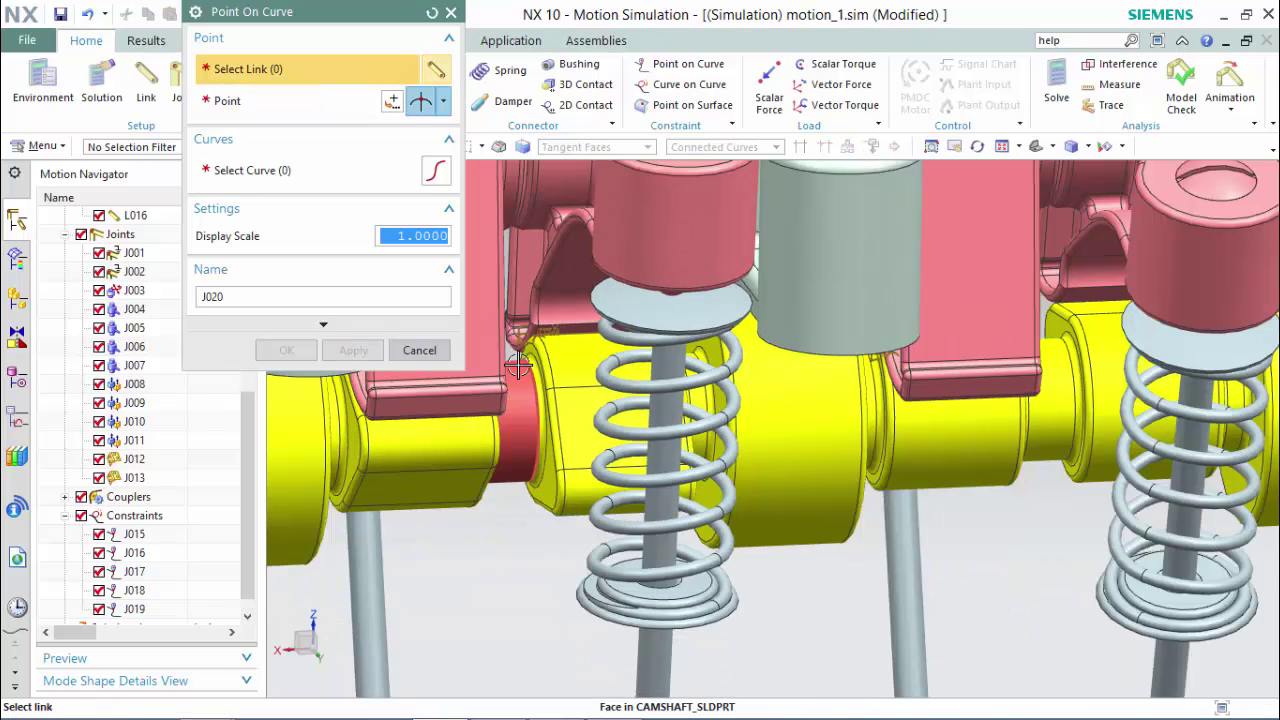
{"action": "middle_click_drag", "start_coordinate": [519, 341], "coordinate": [650, 380]}
{"action": "left_click", "coordinate": [316, 178]}
{"action": "left_click", "coordinate": [555, 399]}
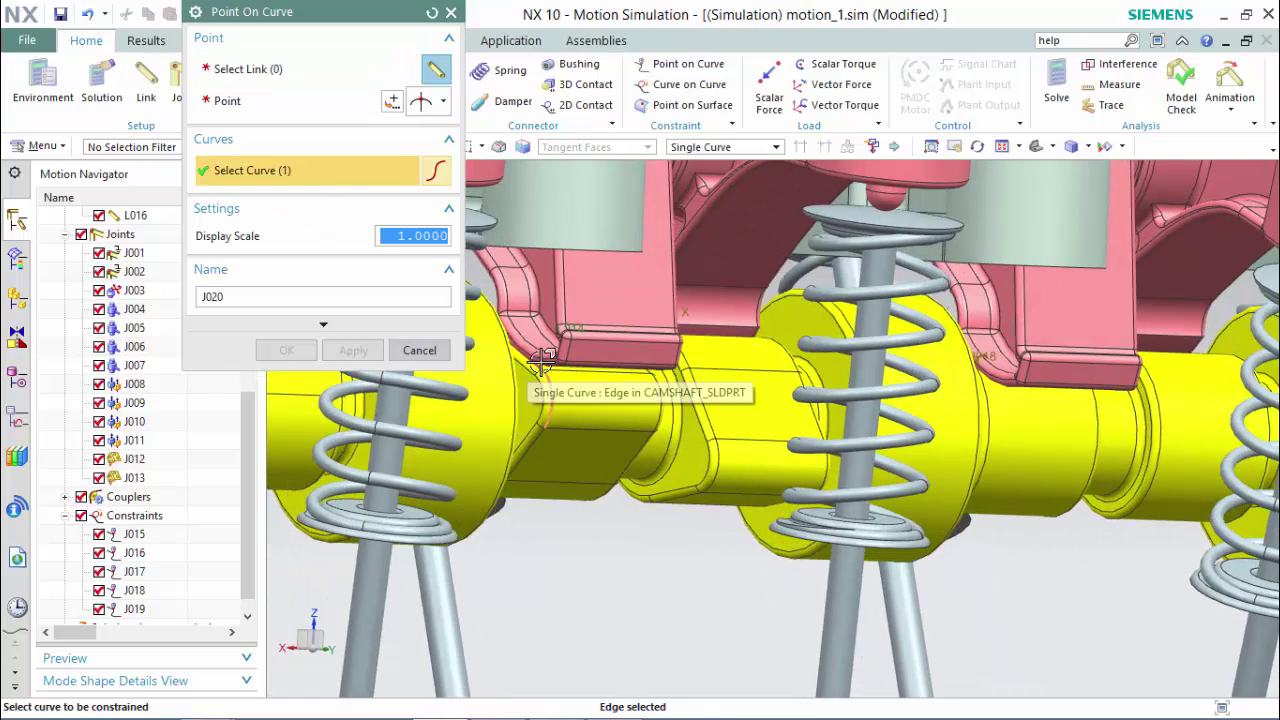
{"action": "left_click", "coordinate": [535, 368]}
{"action": "left_click", "coordinate": [530, 448]}
{"action": "middle_click_drag", "start_coordinate": [532, 446], "coordinate": [750, 422]}
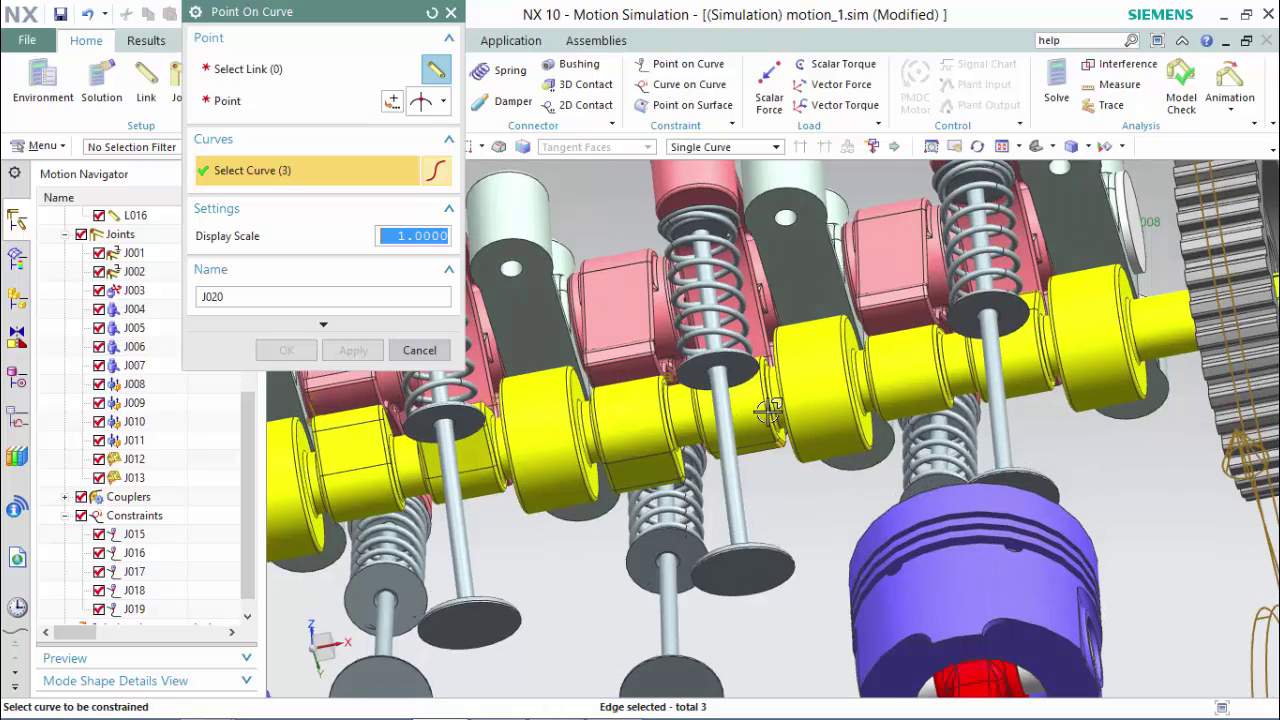
{"action": "scroll", "coordinate": [790, 455], "scroll_direction": "up", "scroll_amount": 5}
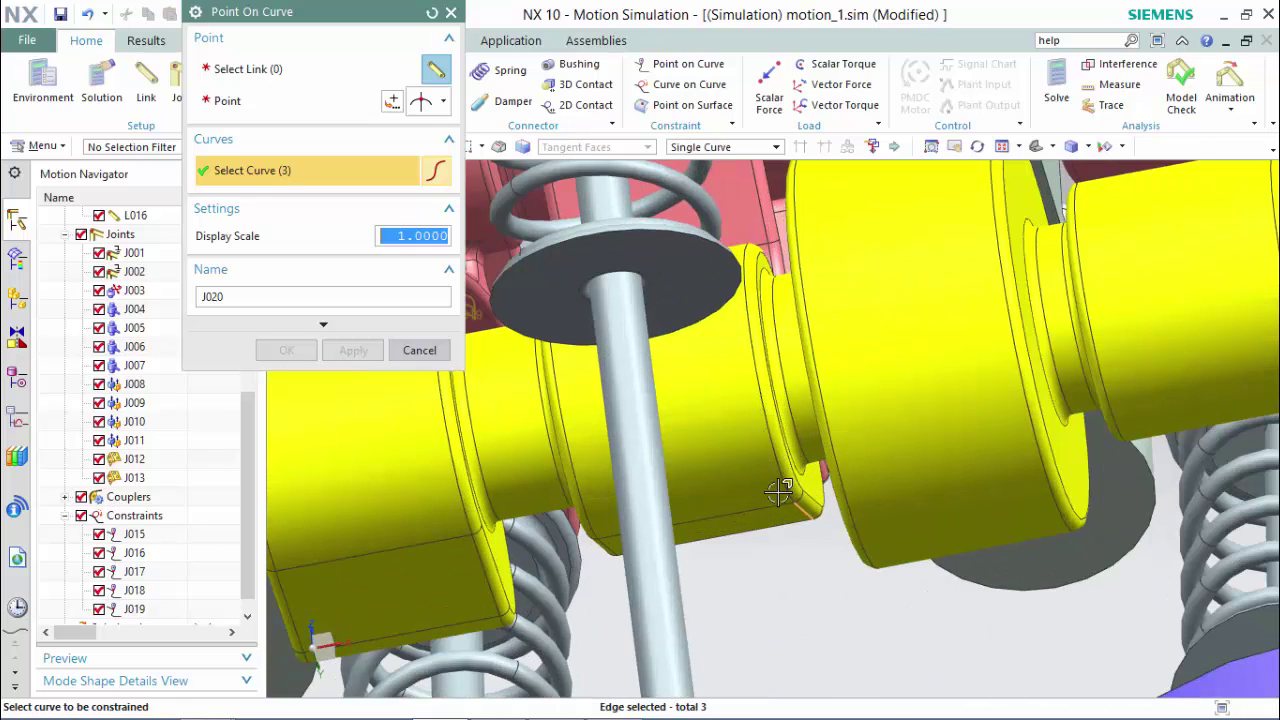
{"action": "key", "text": "ctrl+z"}
{"action": "key", "text": "ctrl+z"}
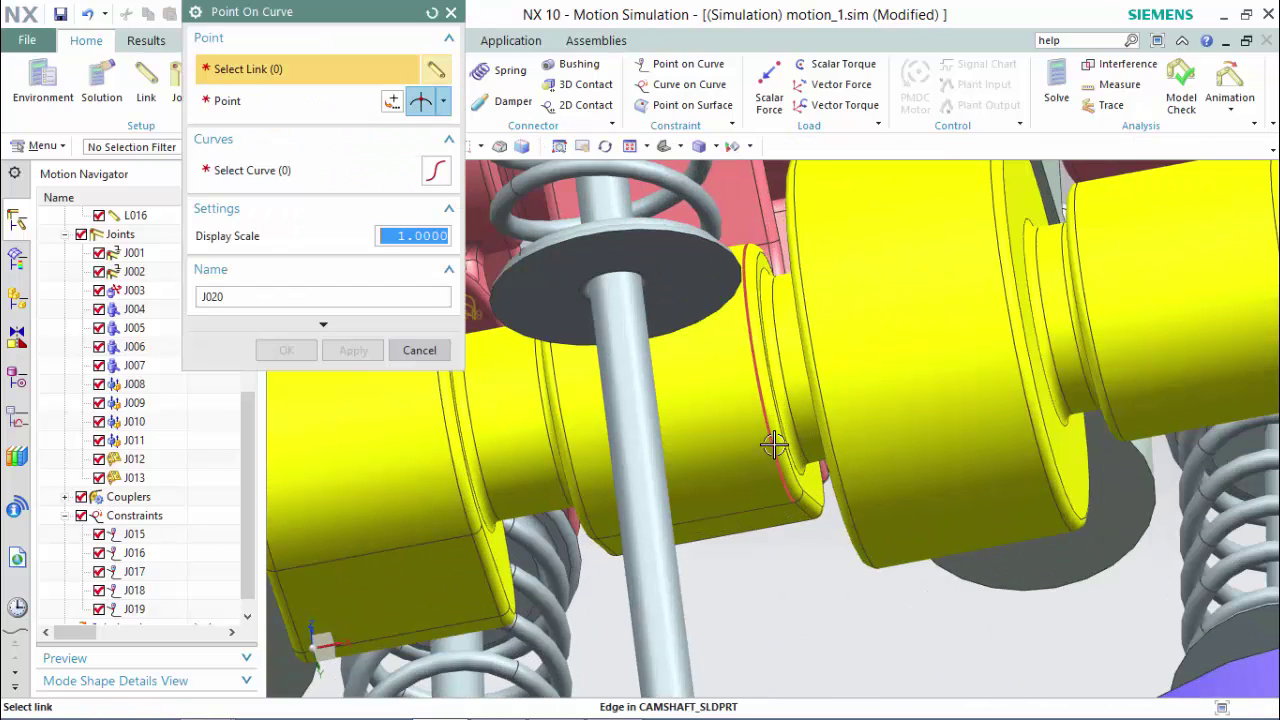
- Select the four connected edges of the next unconstrained cam lobe's profile as the curve for the sixth Point on Curve constraint
{"action": "left_click", "coordinate": [774, 445]}
{"action": "key", "text": "ctrl+z"}
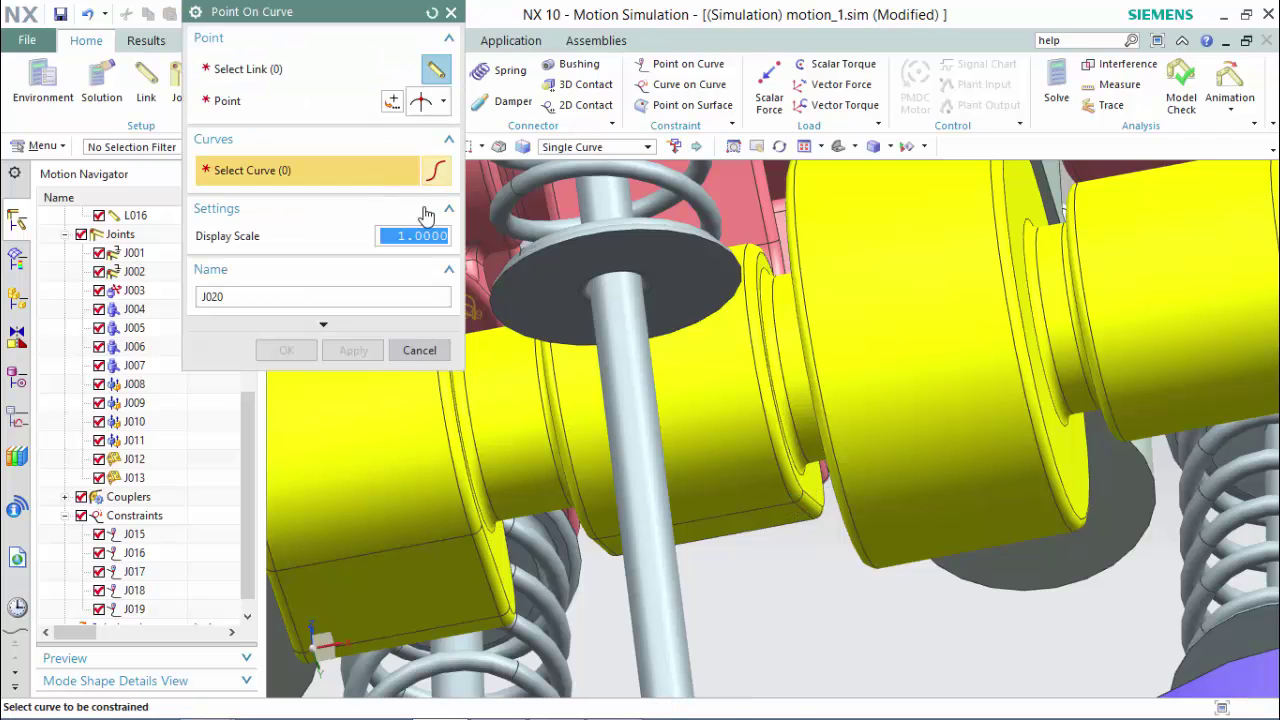
{"action": "mouse_move", "coordinate": [793, 447]}
{"action": "middle_mouse_down"}
{"action": "mouse_move", "coordinate": [789, 394]}
{"action": "mouse_move", "coordinate": [797, 437]}
{"action": "middle_mouse_up"}
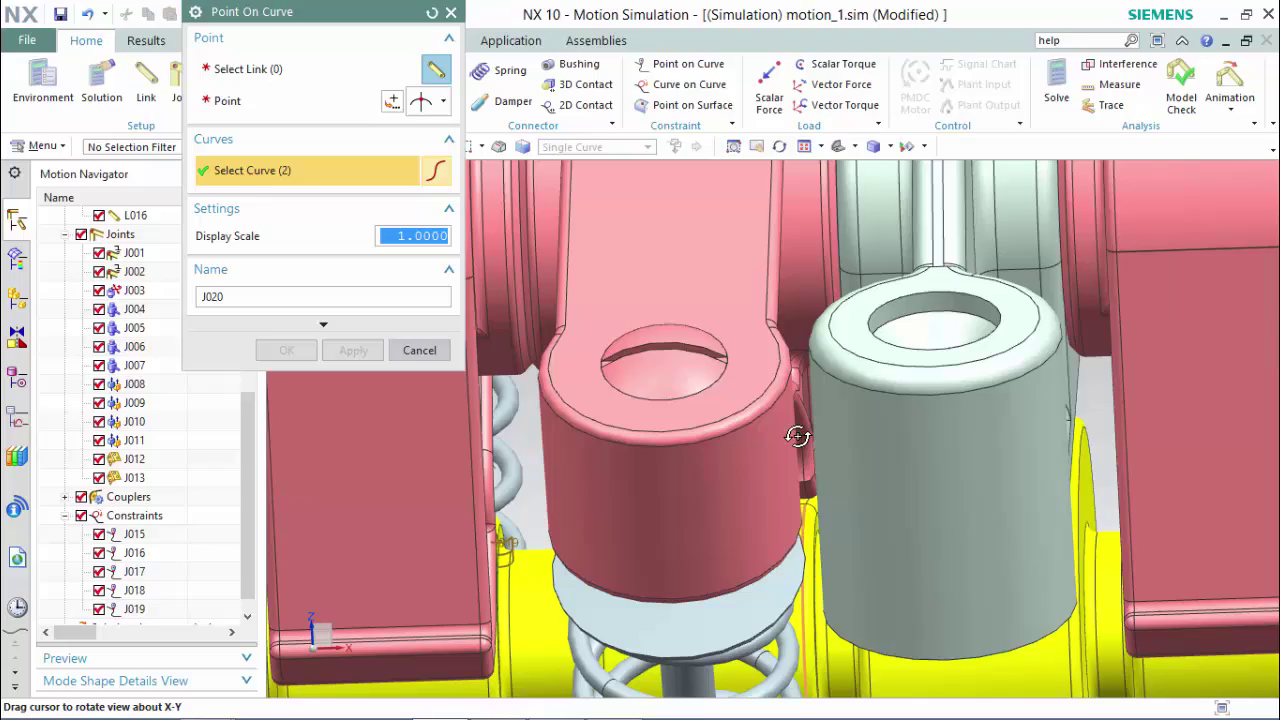
{"action": "left_click", "coordinate": [815, 497]}
{"action": "scroll", "coordinate": [864, 442], "scroll_direction": "down", "scroll_amount": 4}
{"action": "middle_click_drag", "start_coordinate": [929, 368], "coordinate": [779, 361]}
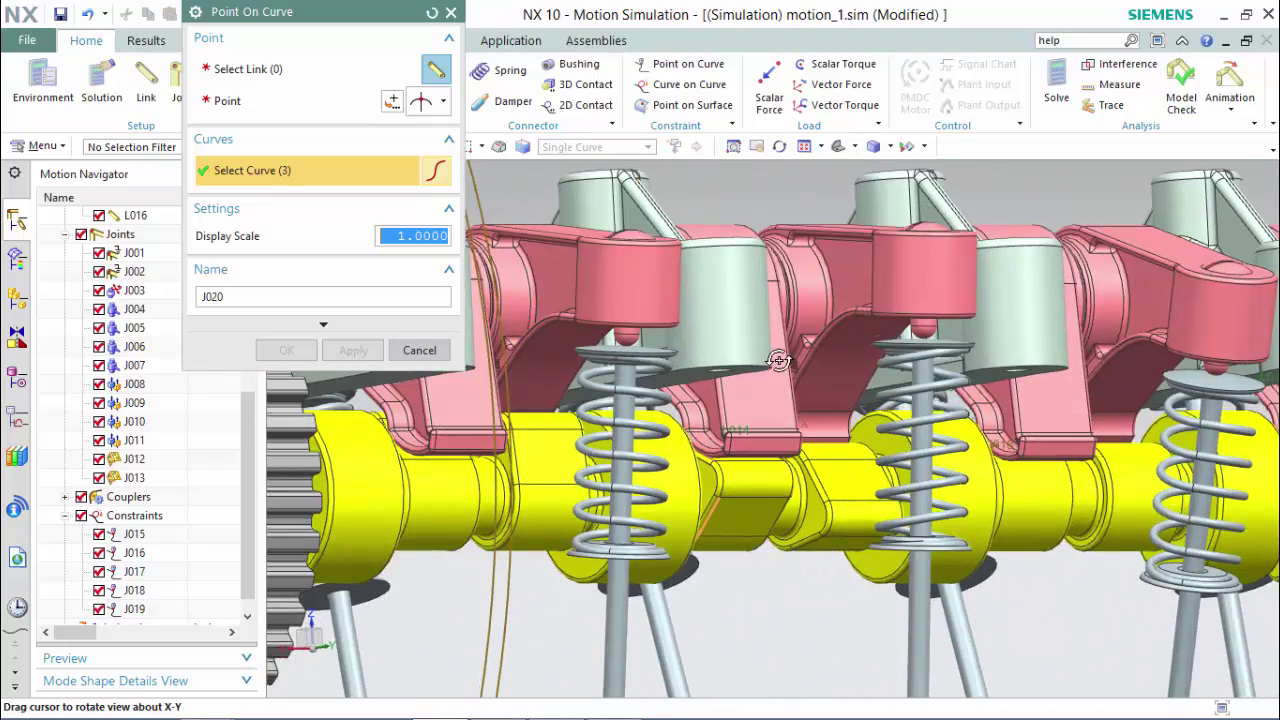
{"action": "scroll", "coordinate": [722, 484], "scroll_direction": "up", "scroll_amount": 3}
{"action": "left_click", "coordinate": [720, 490]}
- Select the rocker arm over the sixth lobe as link, place the point where its lower edge intersects the lobe edge, and create the constraint
{"action": "scroll", "coordinate": [706, 465], "scroll_direction": "up", "scroll_amount": 3}
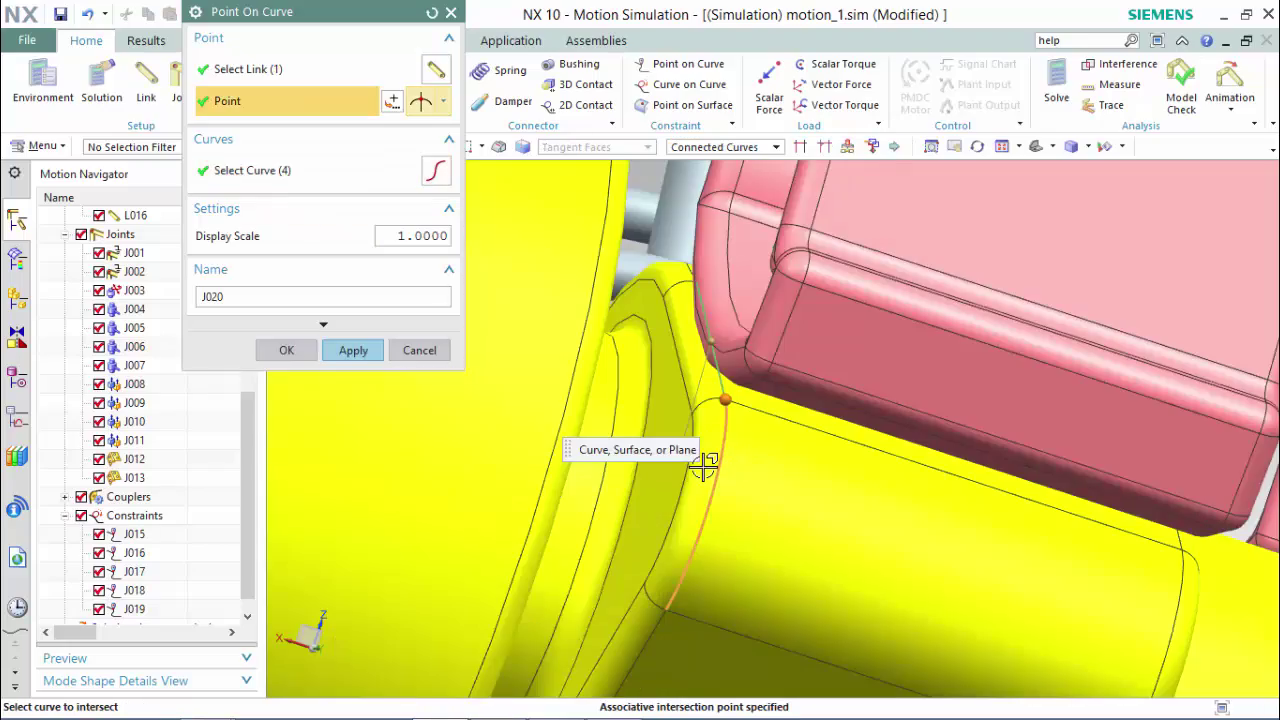
{"action": "left_click", "coordinate": [756, 382]}
{"action": "left_click", "coordinate": [343, 352]}
- Select the four profile edges of the cam lobe under rocker arm L015 as the curve for a seventh Point on Curve constraint
{"action": "scroll", "coordinate": [571, 414], "scroll_direction": "down", "scroll_amount": 5}
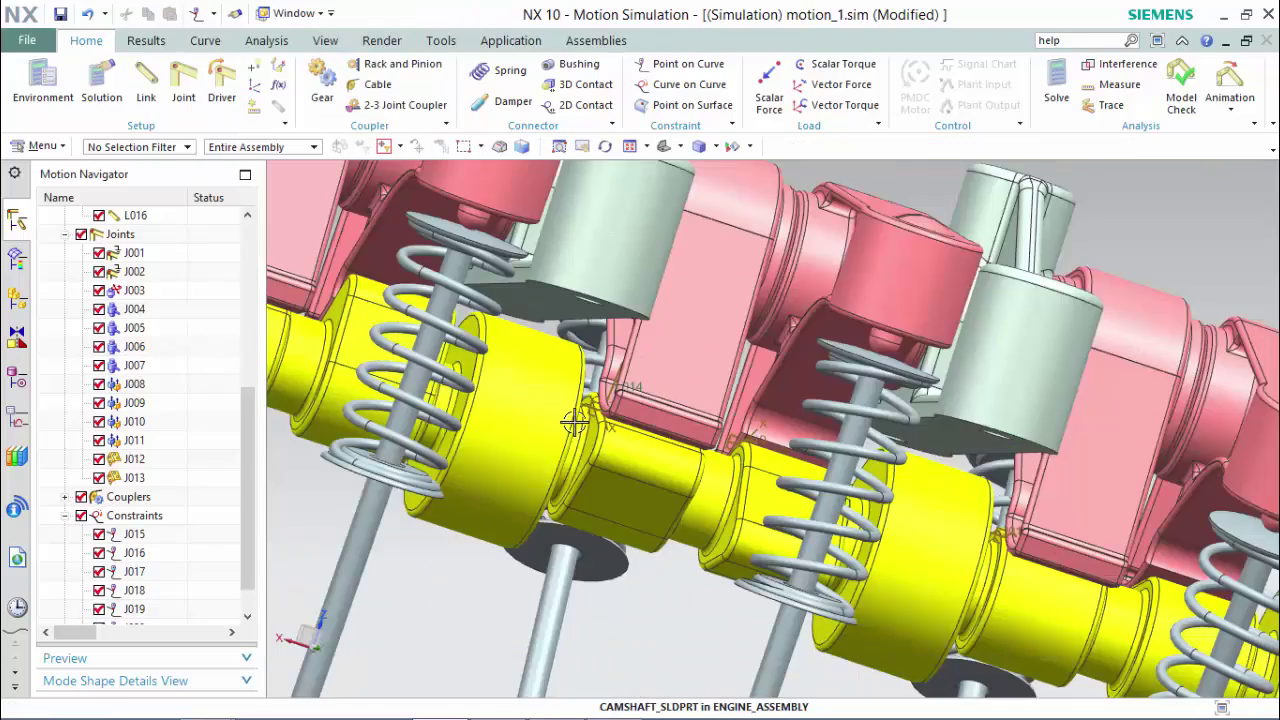
{"action": "middle_click_drag", "start_coordinate": [571, 414], "coordinate": [834, 478]}
{"action": "left_click", "coordinate": [260, 170]}
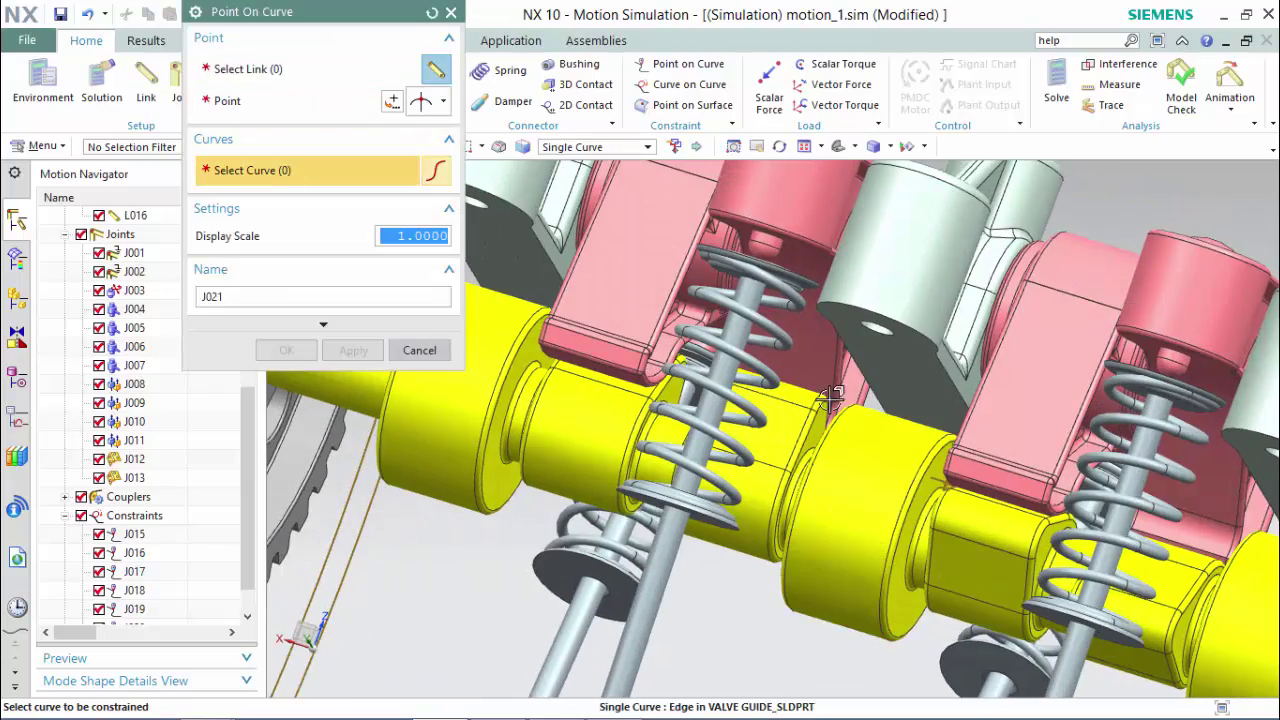
{"action": "middle_click_drag", "start_coordinate": [785, 480], "coordinate": [817, 395]}
{"action": "left_click", "coordinate": [817, 395]}
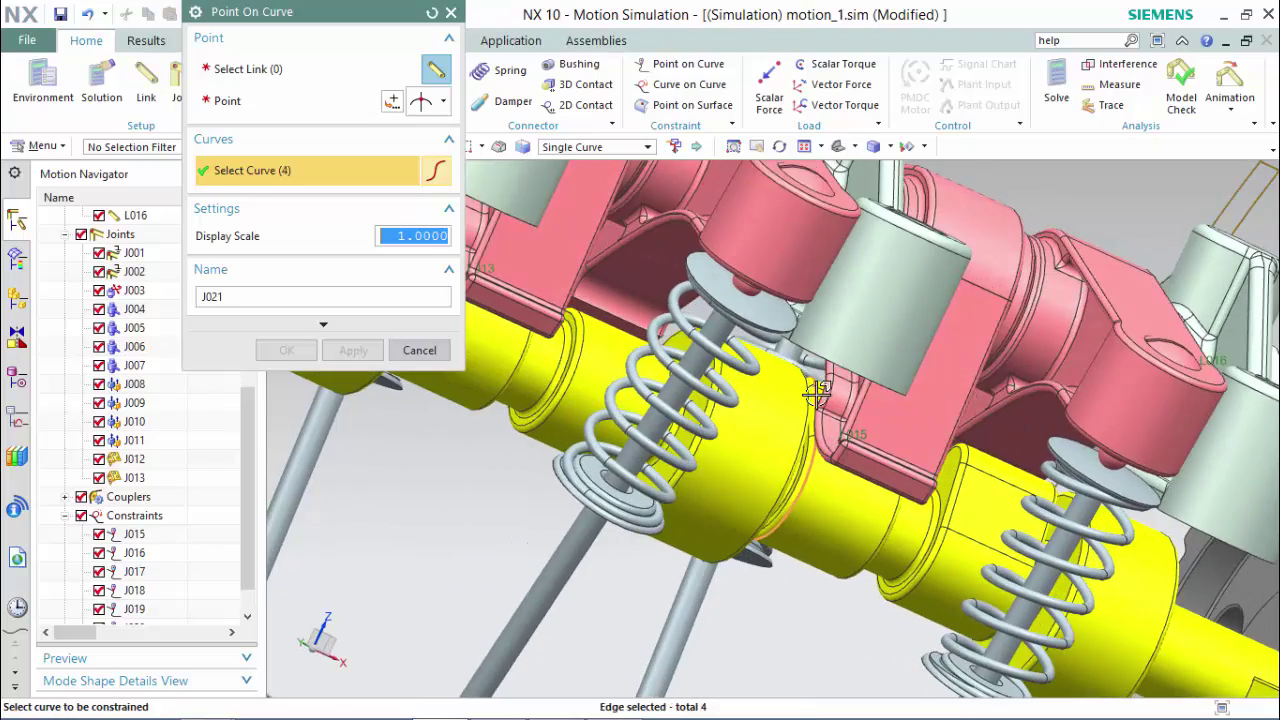
- Try to place the constraint point of rocker arm link L015 at the intersection of its edge with the cam lobe edge
{"action": "left_click", "coordinate": [277, 69]}
{"action": "left_click", "coordinate": [892, 445]}
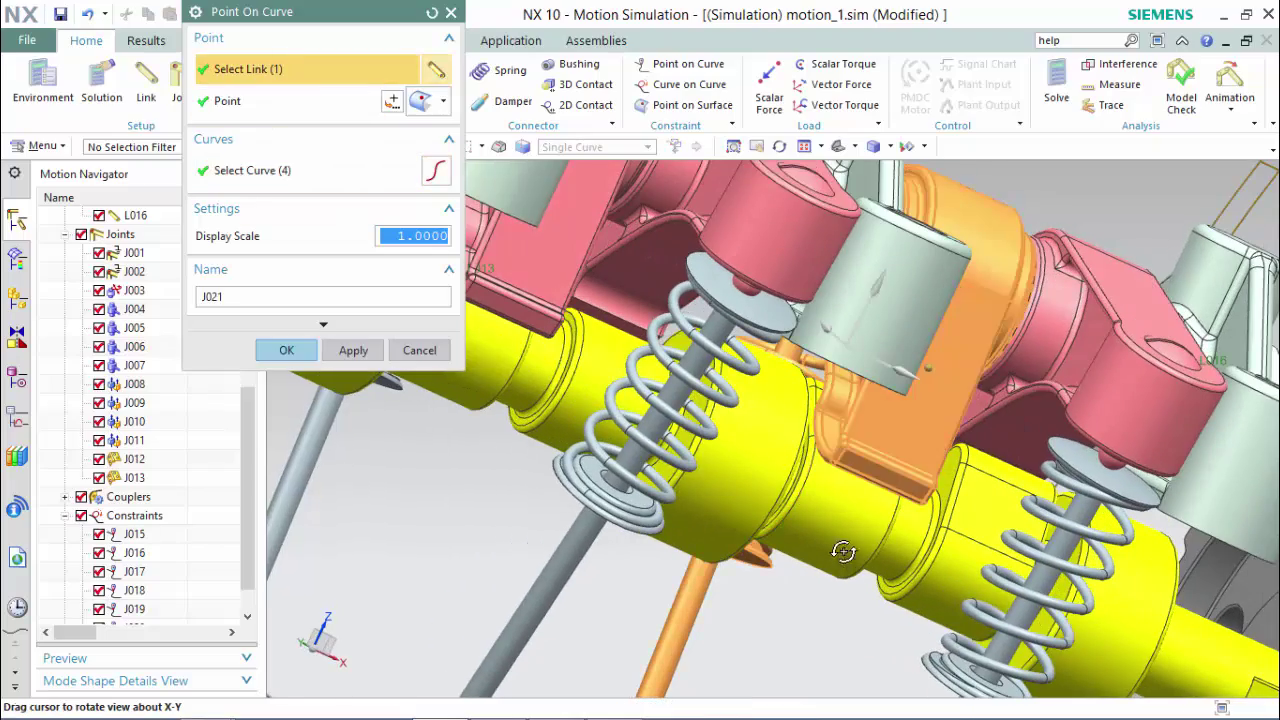
{"action": "middle_click_drag", "start_coordinate": [843, 551], "coordinate": [745, 415]}
{"action": "left_click", "coordinate": [443, 101]}
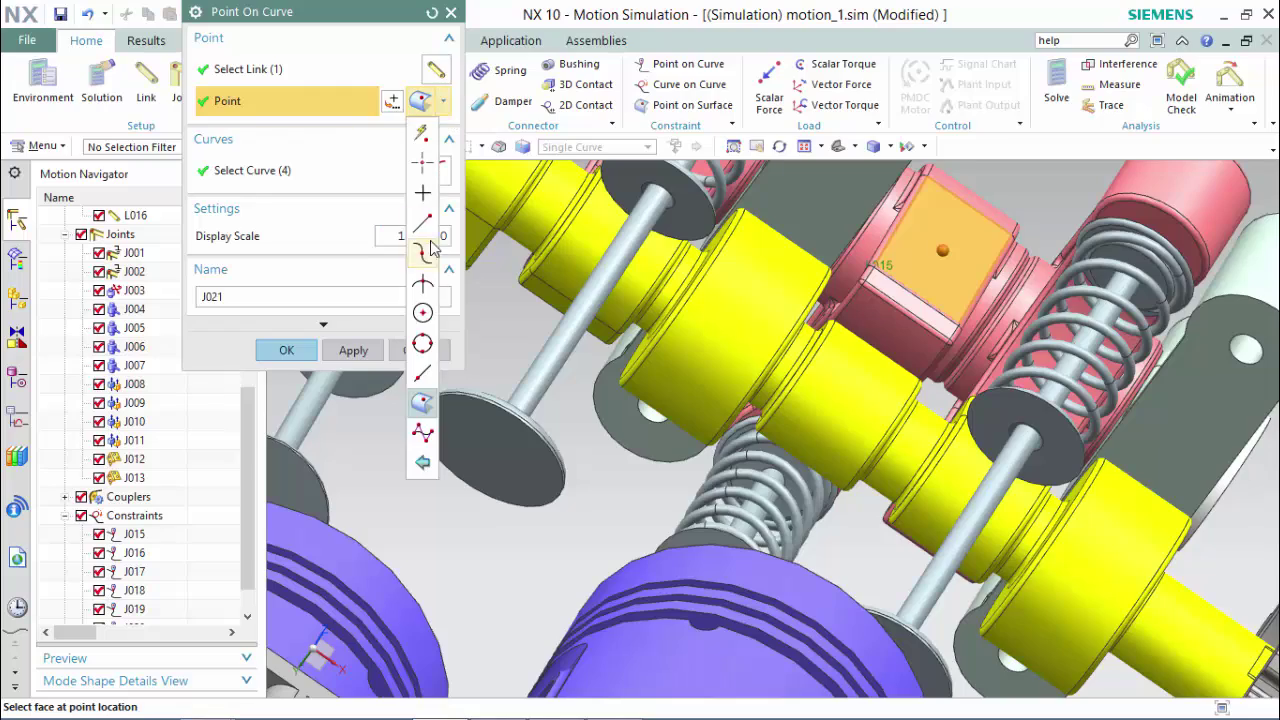
{"action": "left_click", "coordinate": [422, 251]}
{"action": "scroll", "coordinate": [840, 330], "scroll_direction": "up", "scroll_amount": 5}
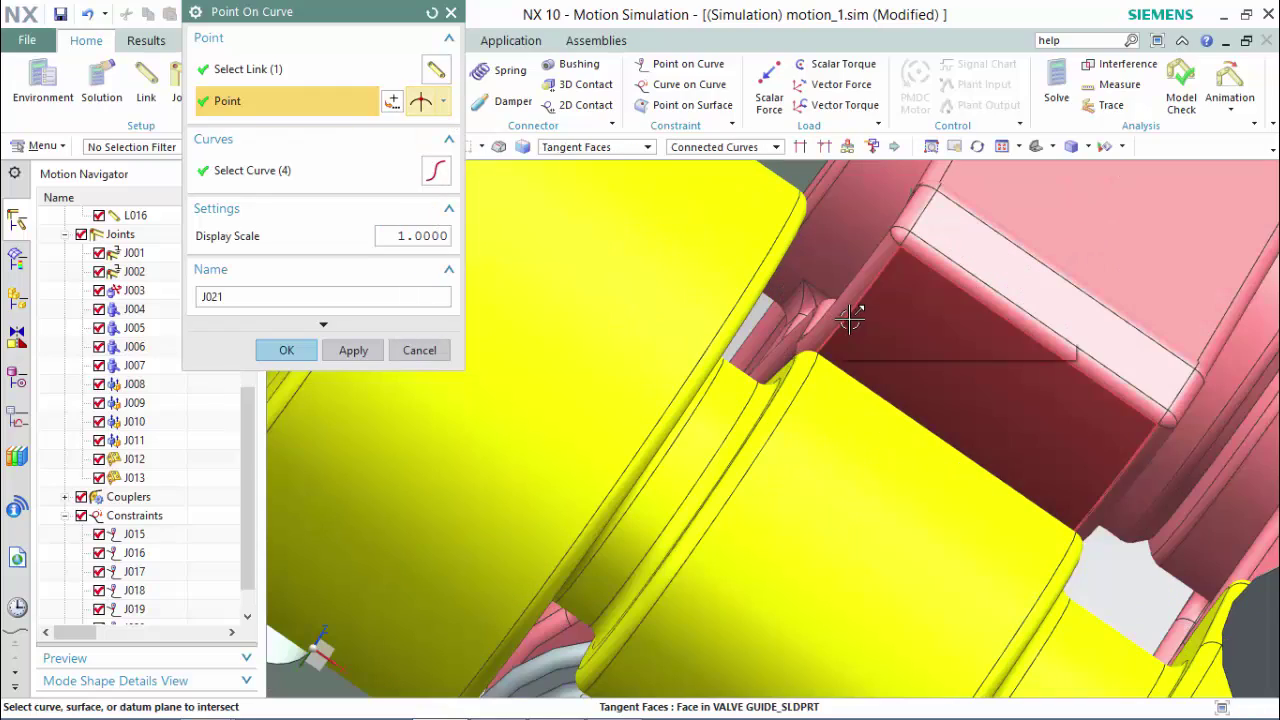
{"action": "left_click", "coordinate": [811, 366]}
{"action": "left_click", "coordinate": [673, 393]}
{"action": "middle_click_drag", "start_coordinate": [727, 419], "coordinate": [840, 418]}
{"action": "scroll", "coordinate": [884, 357], "scroll_direction": "down", "scroll_amount": 6}
{"action": "scroll", "coordinate": [946, 458], "scroll_direction": "up", "scroll_amount": 6}
{"action": "left_click", "coordinate": [891, 317]}
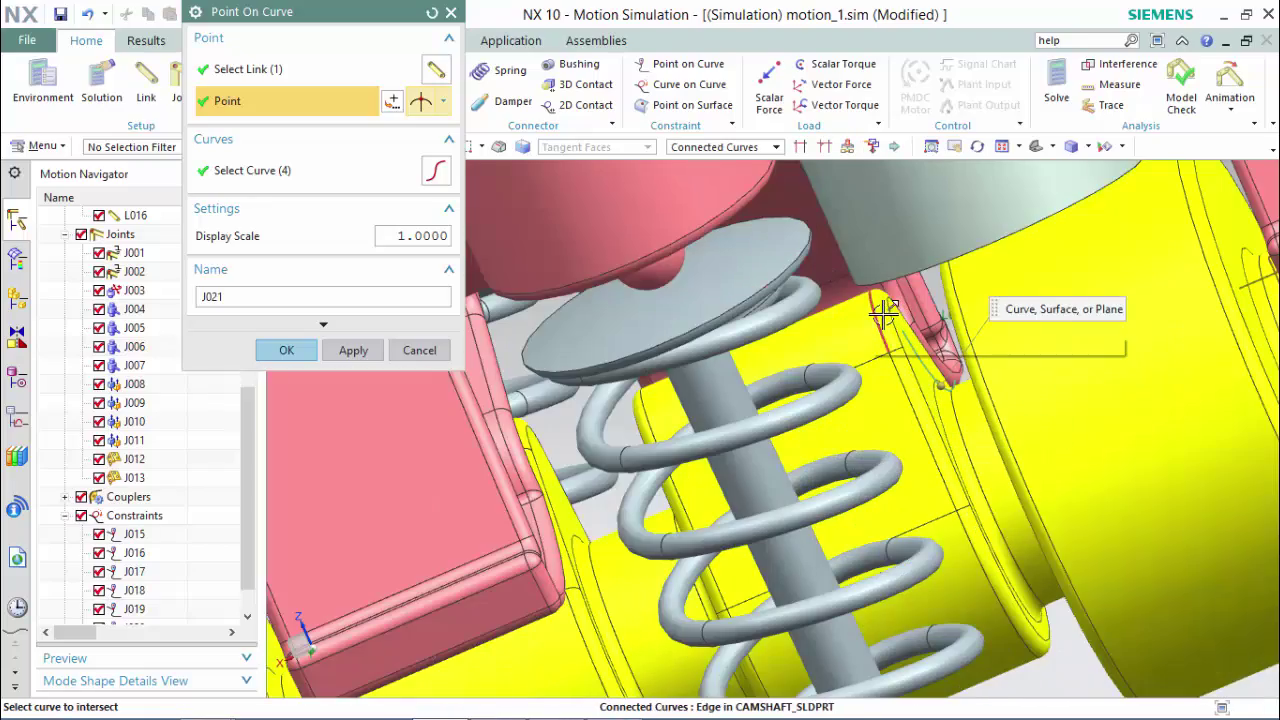
{"action": "left_click", "coordinate": [643, 389]}
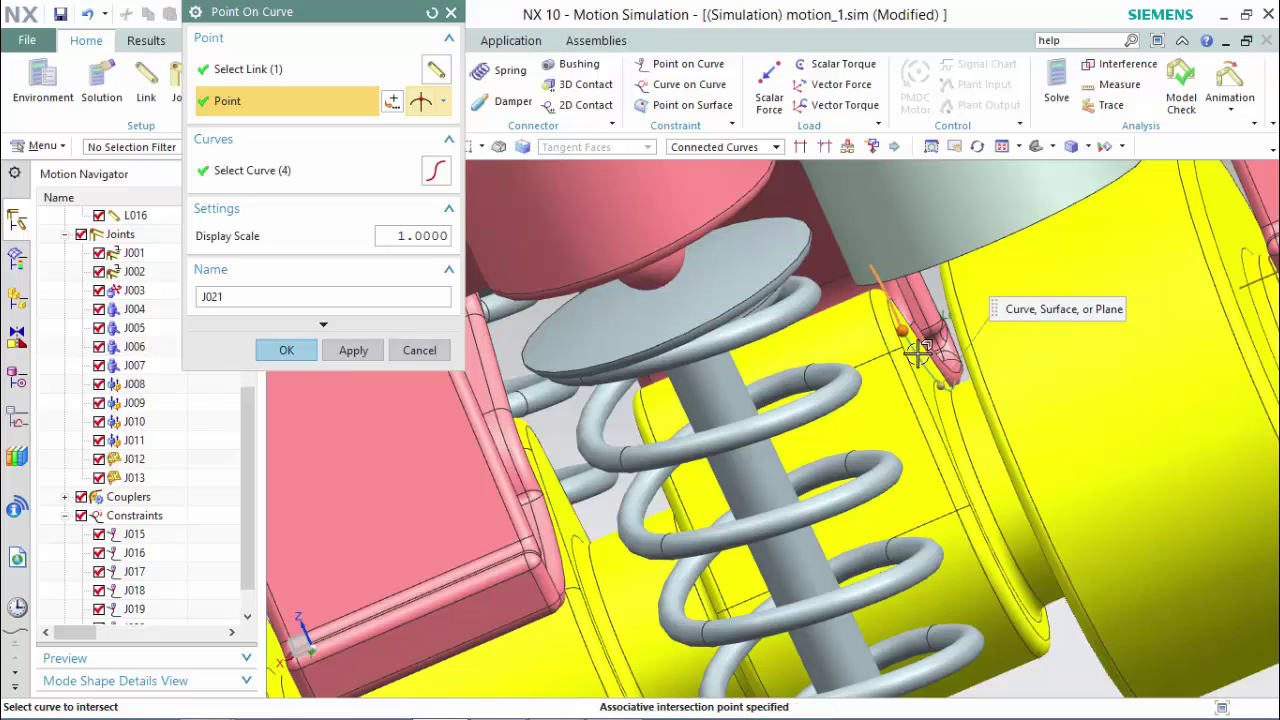
{"action": "middle_click_drag", "start_coordinate": [840, 358], "coordinate": [560, 360]}
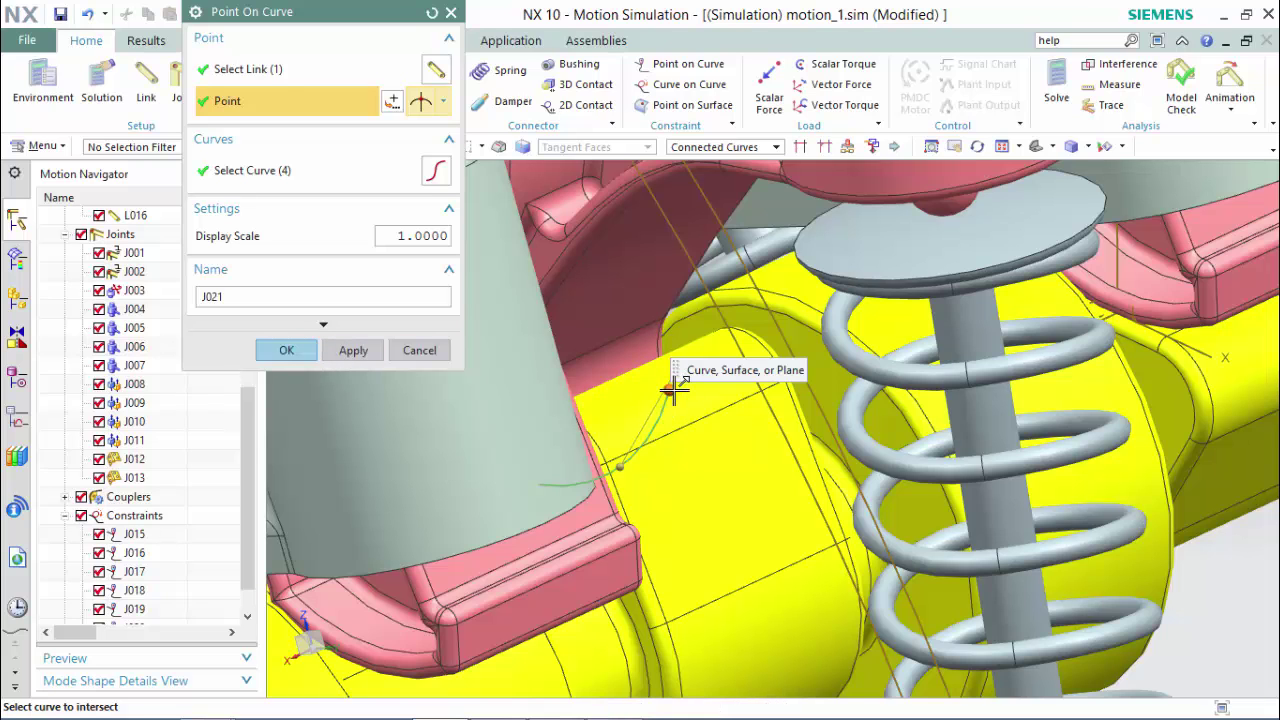
{"action": "middle_click_drag", "start_coordinate": [681, 374], "coordinate": [700, 394]}
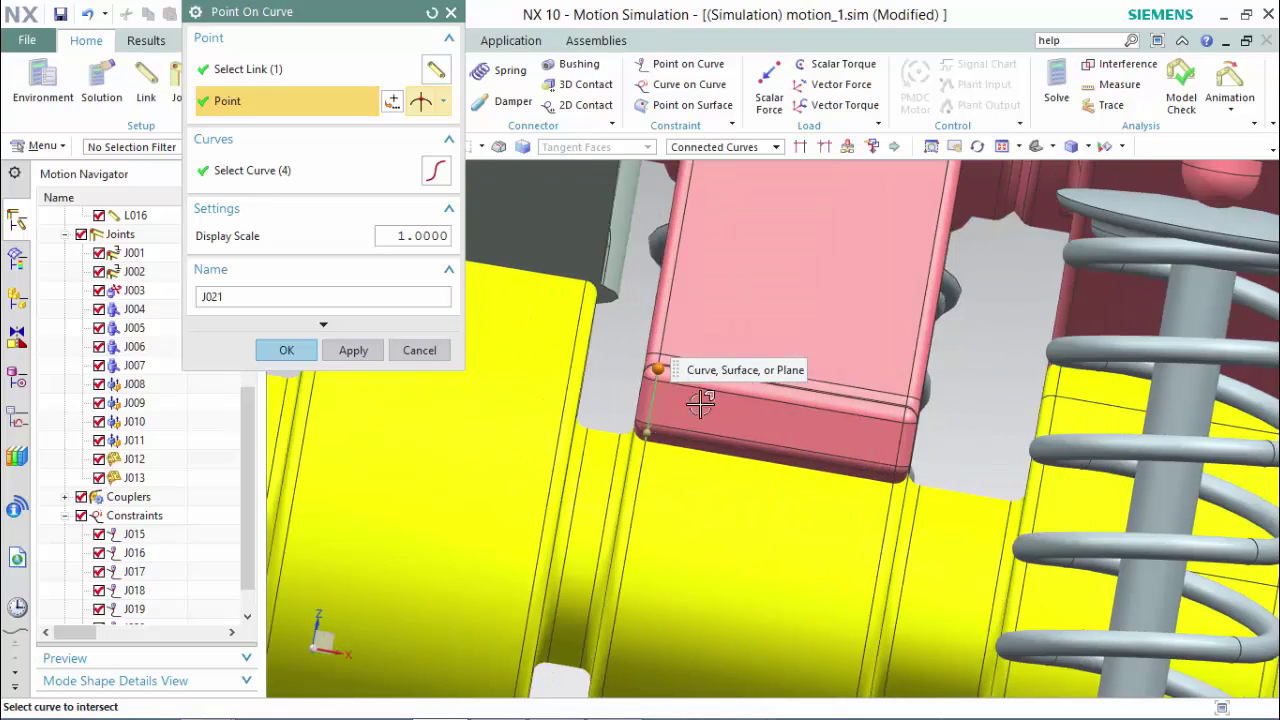
{"action": "middle_click", "coordinate": [655, 404]}
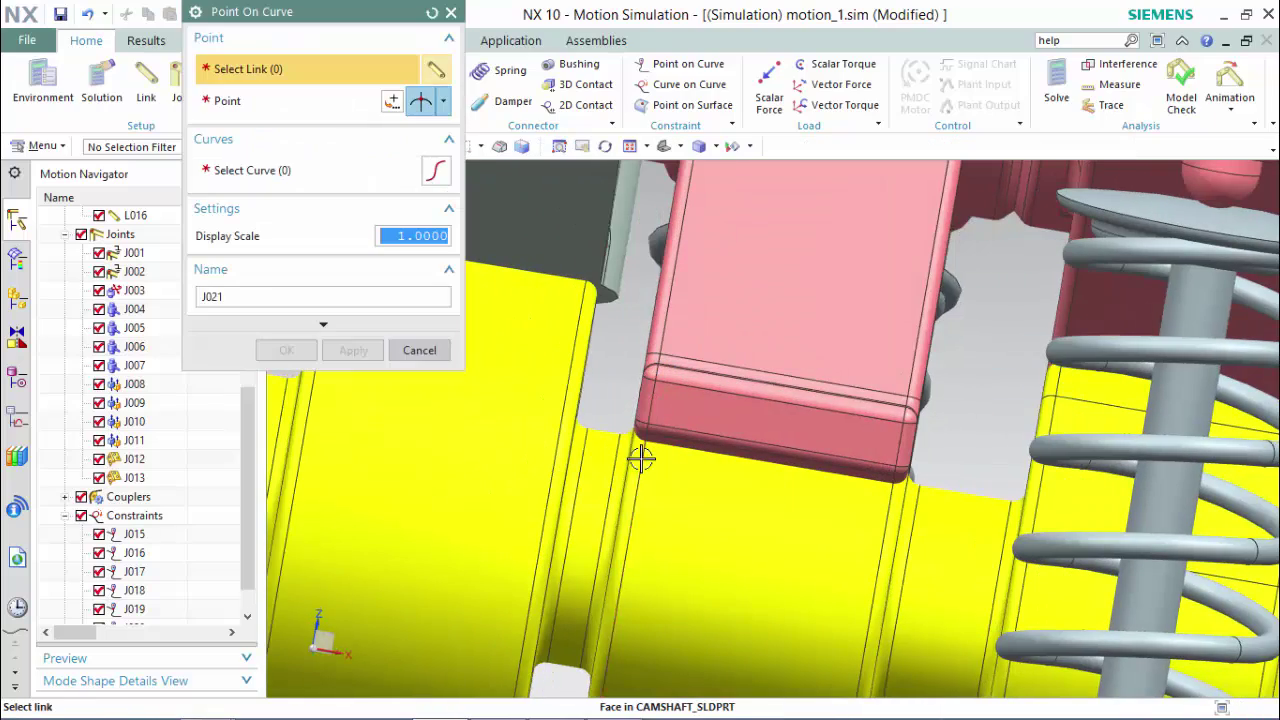
- Select the four connected profile edges of the lobe under rocker arm L015 again as the seventh constraint's curve
{"action": "left_click", "coordinate": [284, 171]}
{"action": "middle_click_drag", "start_coordinate": [588, 477], "coordinate": [726, 380]}
{"action": "left_click", "coordinate": [727, 370]}
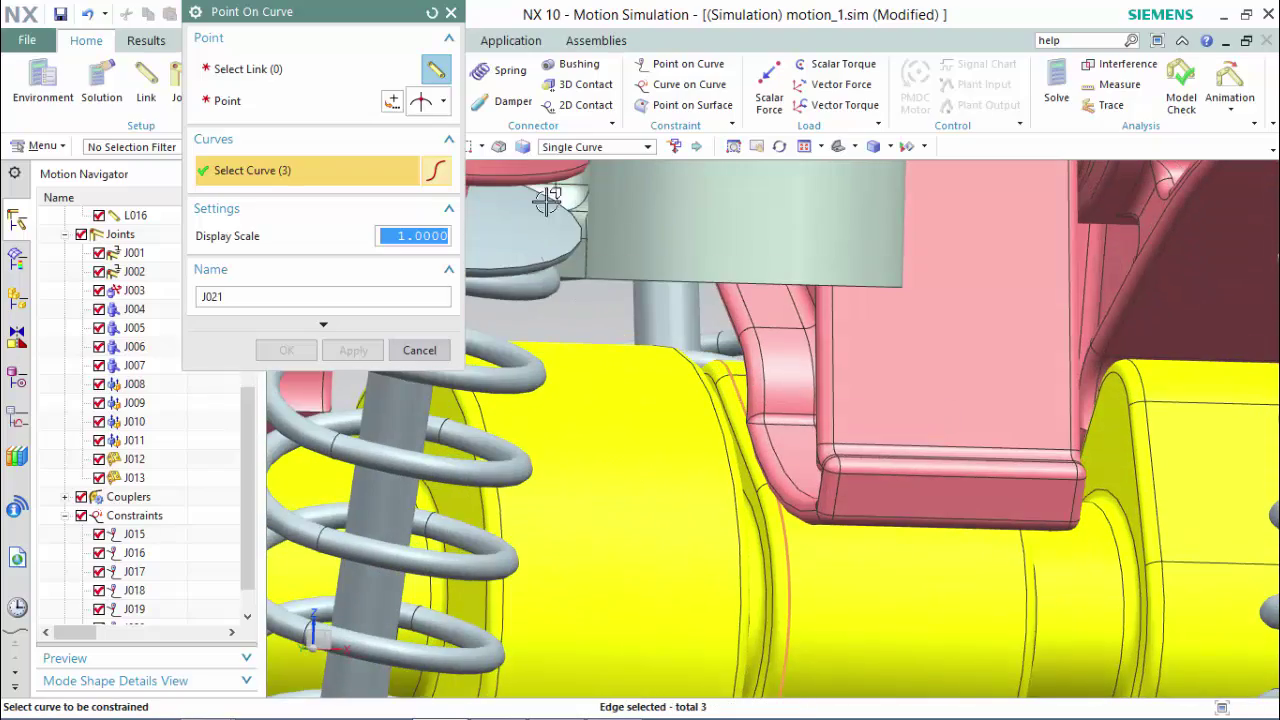
{"action": "middle_click_drag", "start_coordinate": [845, 488], "coordinate": [841, 443]}
- Select rocker arm L015 as link, place the intersection point of its lower edge and the lobe edge, and create the seventh constraint
{"action": "left_click", "coordinate": [309, 80]}
{"action": "left_click", "coordinate": [911, 314]}
{"action": "left_click", "coordinate": [318, 103]}
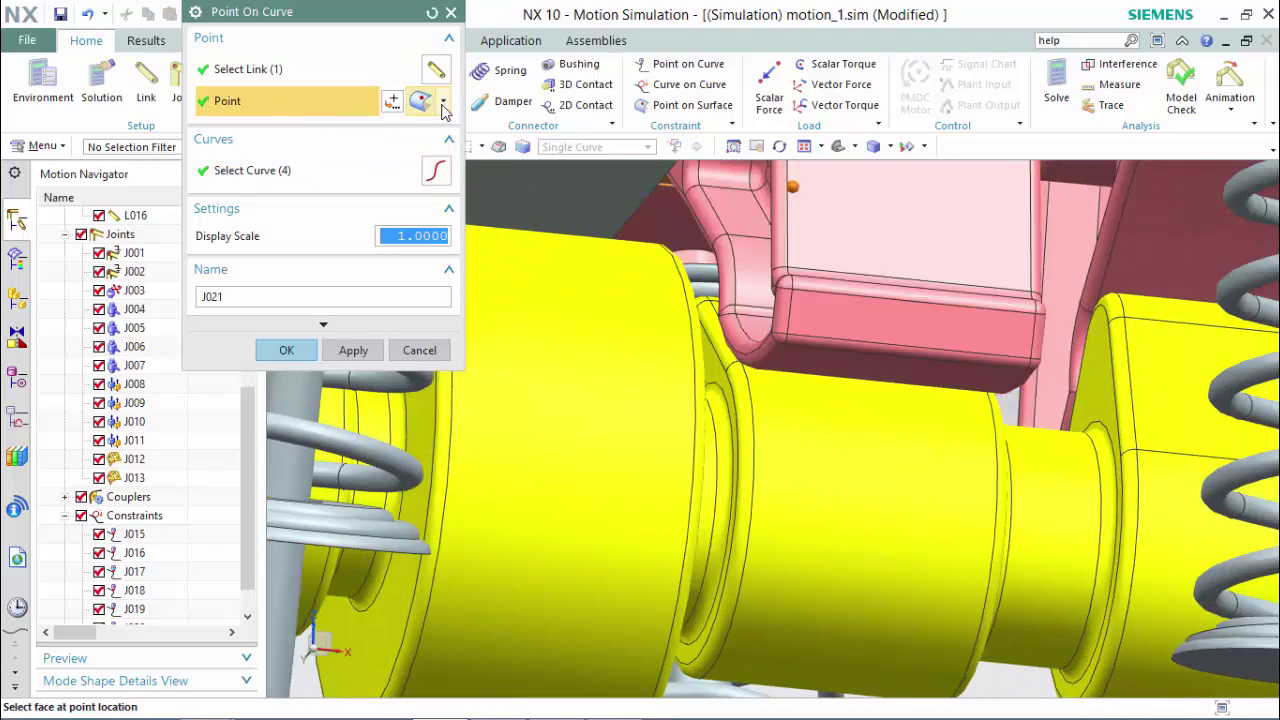
{"action": "left_click", "coordinate": [443, 103]}
{"action": "left_click", "coordinate": [423, 286]}
{"action": "scroll", "coordinate": [741, 368], "scroll_direction": "up", "scroll_amount": 3}
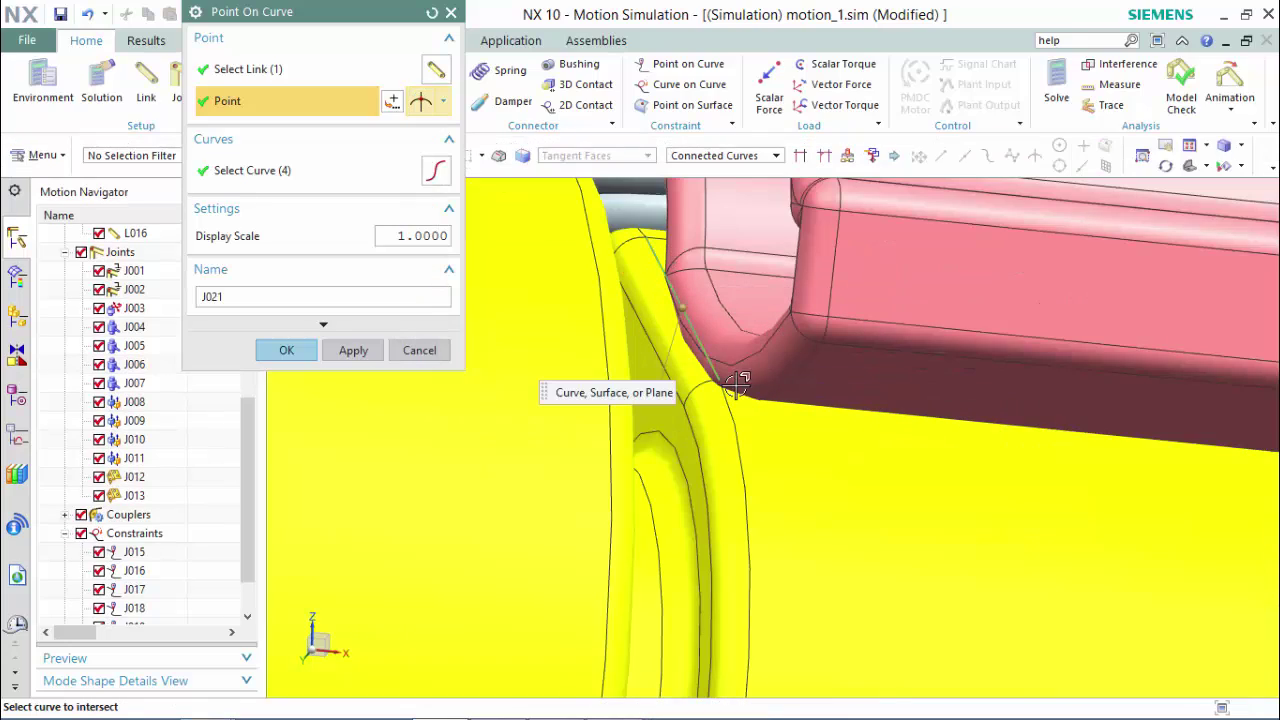
{"action": "left_click", "coordinate": [350, 351]}
- Select the four connected profile edges of the last unconstrained cam lobe as the curve for the eighth Point on Curve constraint
{"action": "scroll", "coordinate": [643, 391], "scroll_direction": "down", "scroll_amount": 5}
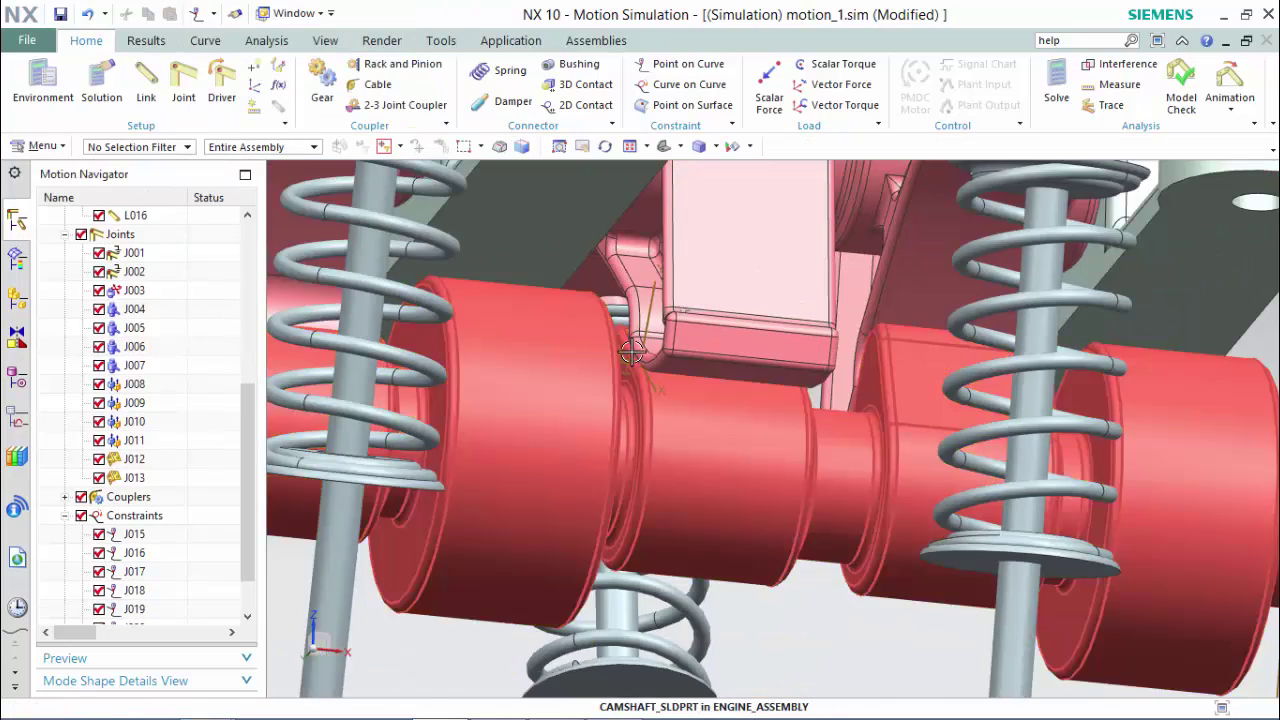
{"action": "middle_click_drag", "start_coordinate": [643, 391], "coordinate": [673, 395]}
{"action": "left_click", "coordinate": [434, 171]}
{"action": "scroll", "coordinate": [648, 355], "scroll_direction": "up", "scroll_amount": 4}
{"action": "left_click", "coordinate": [722, 407]}
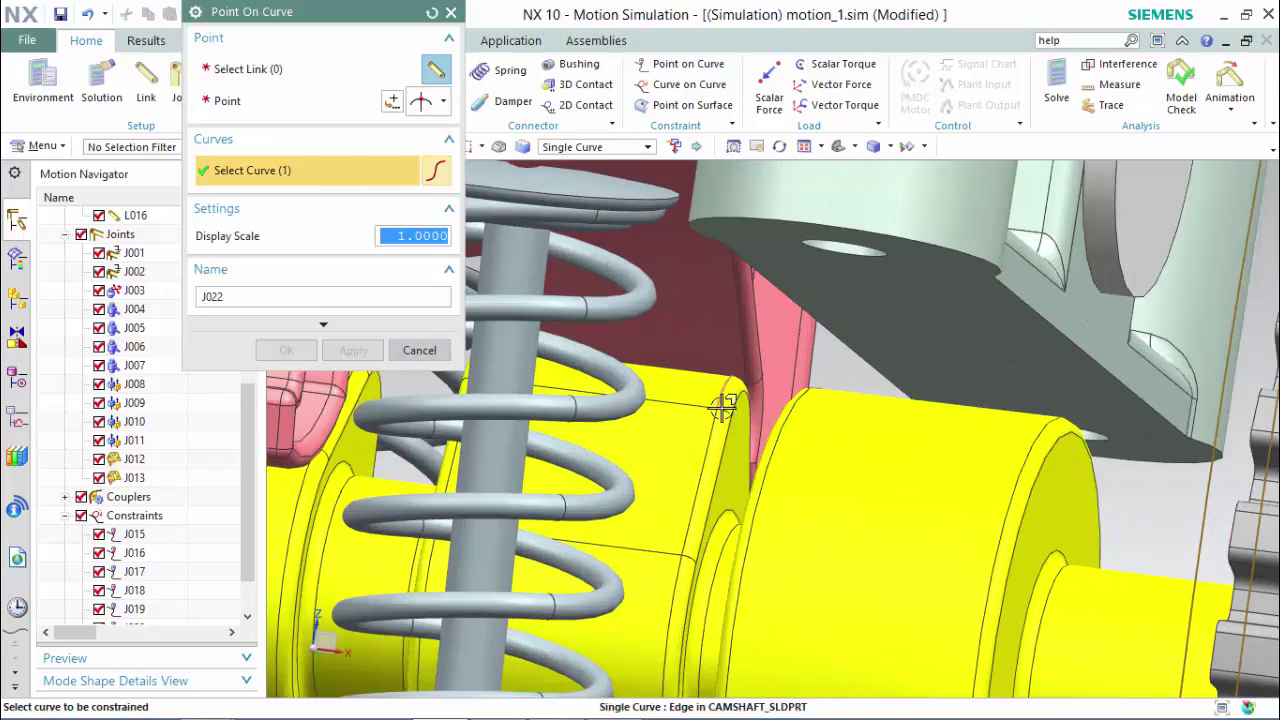
{"action": "left_click", "coordinate": [673, 598]}
{"action": "scroll", "coordinate": [754, 415], "scroll_direction": "down", "scroll_amount": 4}
{"action": "middle_click_drag", "start_coordinate": [732, 483], "coordinate": [667, 483]}
{"action": "scroll", "coordinate": [783, 487], "scroll_direction": "up", "scroll_amount": 3}
{"action": "middle_click_drag", "start_coordinate": [821, 529], "coordinate": [821, 460]}
- Select rocker arm L016 as link, place the point where its lower edge intersects the lobe edge, and create the eighth constraint
{"action": "left_click", "coordinate": [289, 76]}
{"action": "left_click", "coordinate": [830, 428]}
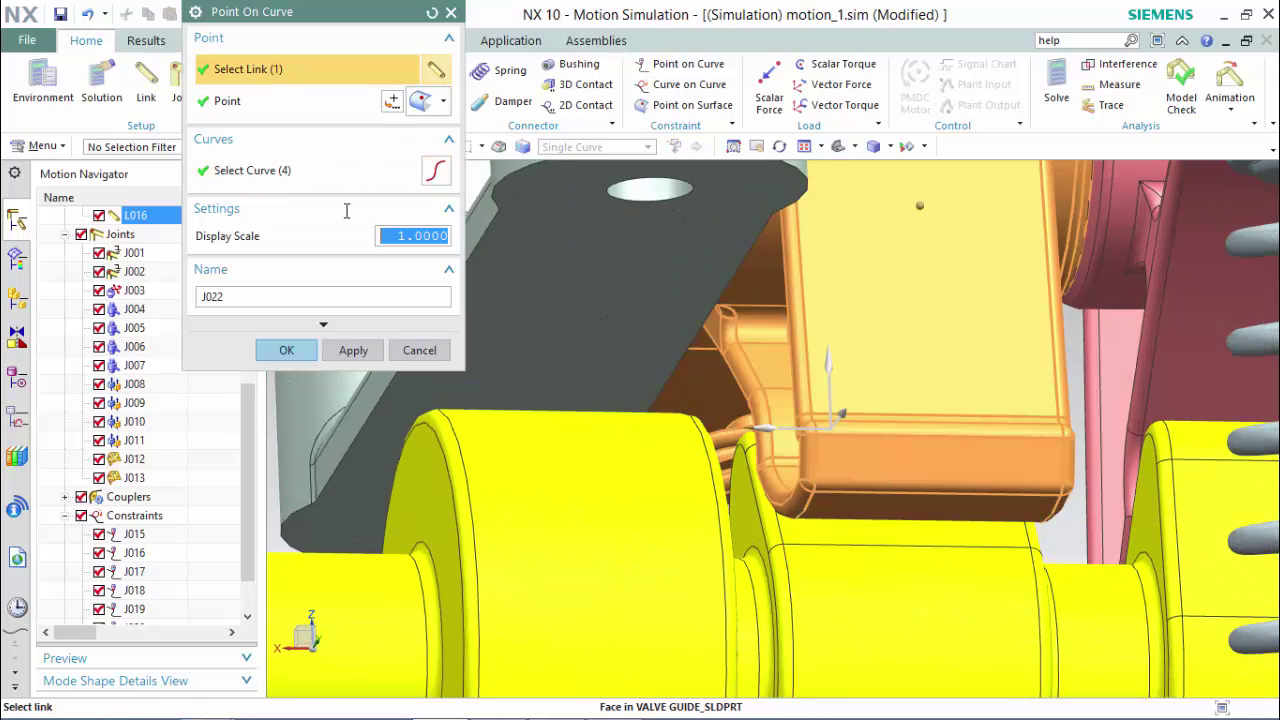
{"action": "left_click", "coordinate": [265, 101]}
{"action": "left_click", "coordinate": [446, 107]}
{"action": "left_click", "coordinate": [422, 283]}
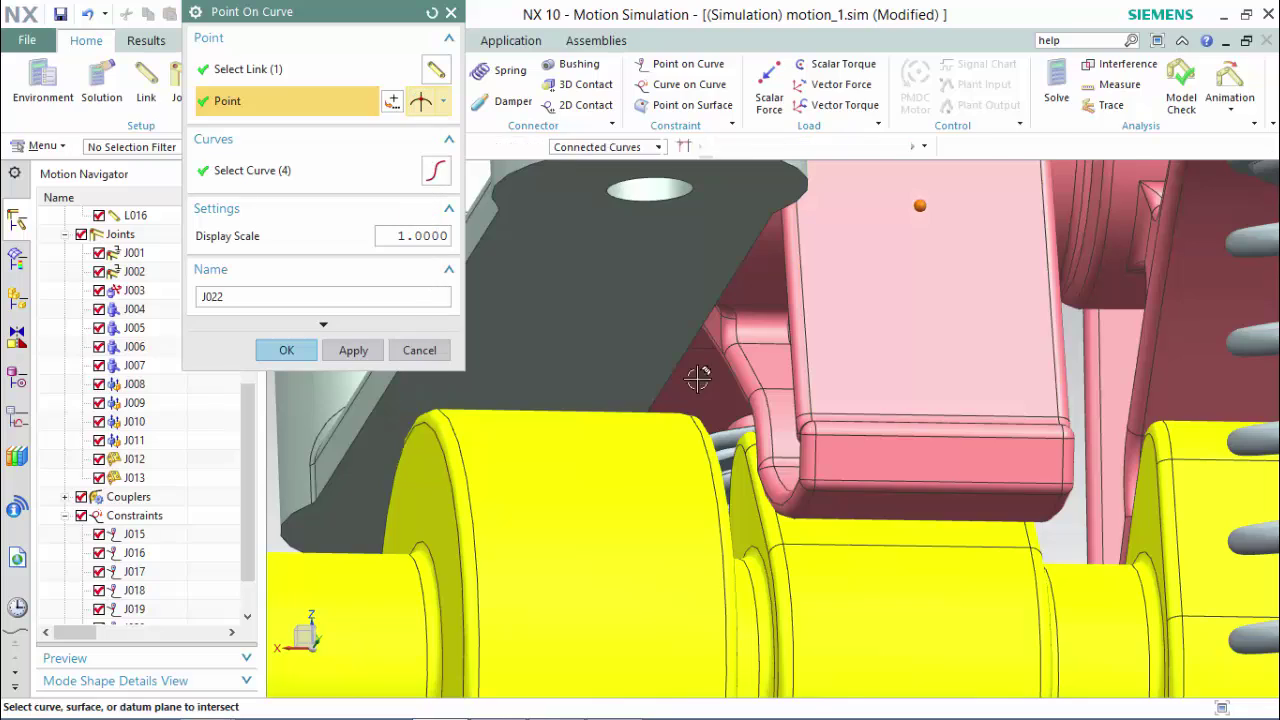
{"action": "middle_click_drag", "start_coordinate": [694, 374], "coordinate": [808, 420]}
{"action": "left_click", "coordinate": [799, 512]}
{"action": "scroll", "coordinate": [791, 317], "scroll_direction": "down", "scroll_amount": 4}
{"action": "middle_click_drag", "start_coordinate": [791, 317], "coordinate": [762, 376]}
{"action": "scroll", "coordinate": [765, 372], "scroll_direction": "up", "scroll_amount": 5}
{"action": "left_click", "coordinate": [655, 405]}
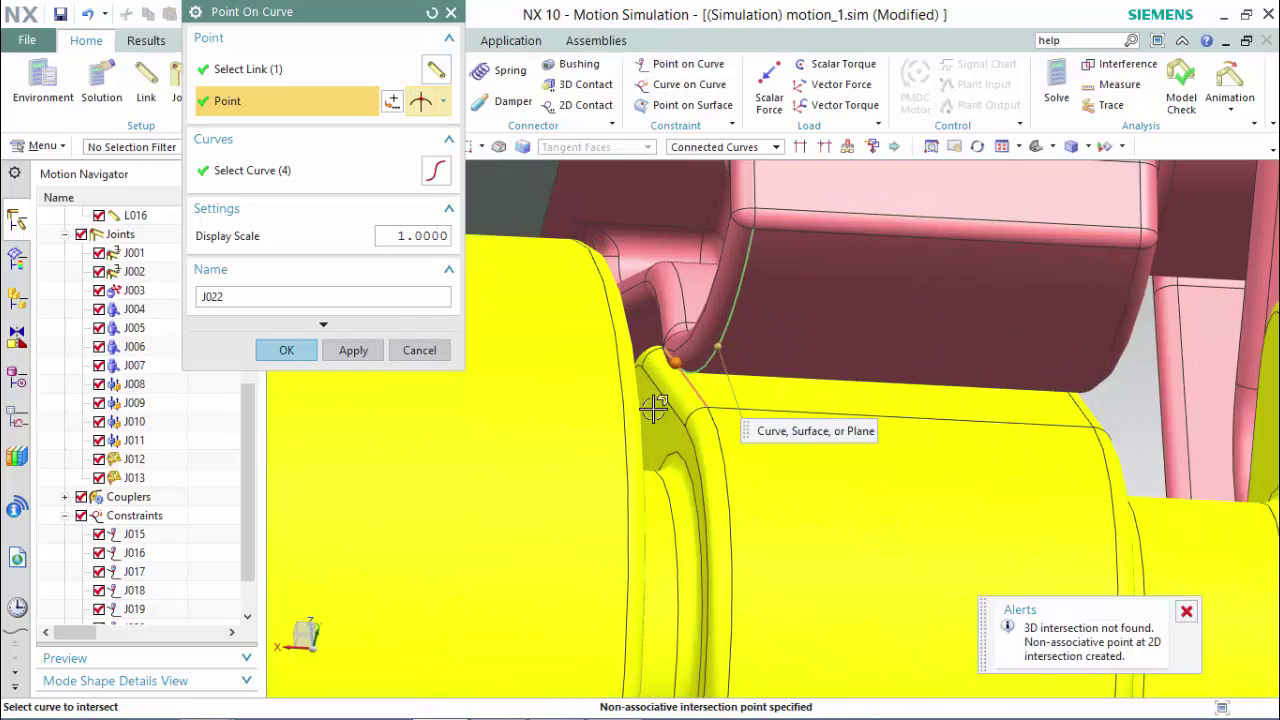
{"action": "left_click", "coordinate": [287, 351]}
- Start a cylindrical joint with the first rocker arm, at the plain end of the rocker shaft, as the action link
{"action": "scroll", "coordinate": [543, 371], "scroll_direction": "down", "scroll_amount": 10}
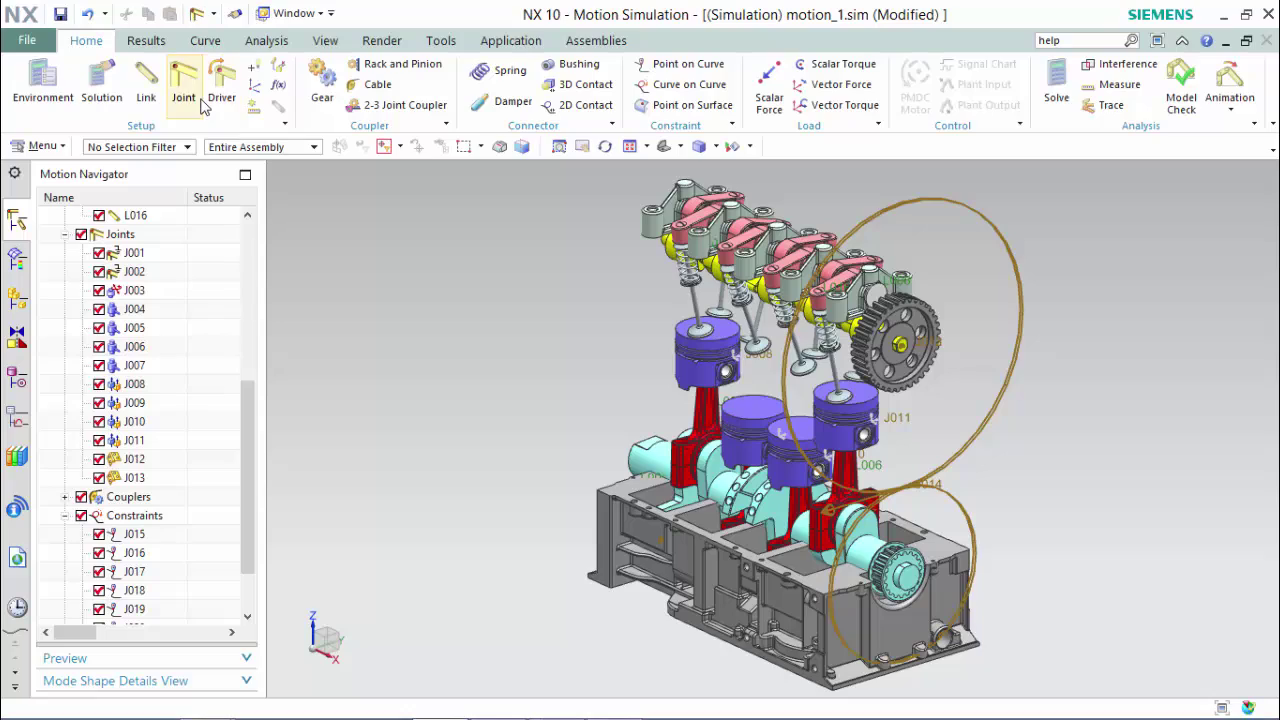
{"action": "middle_click_drag", "start_coordinate": [634, 294], "coordinate": [755, 300]}
{"action": "scroll", "coordinate": [730, 265], "scroll_direction": "up", "scroll_amount": 5}
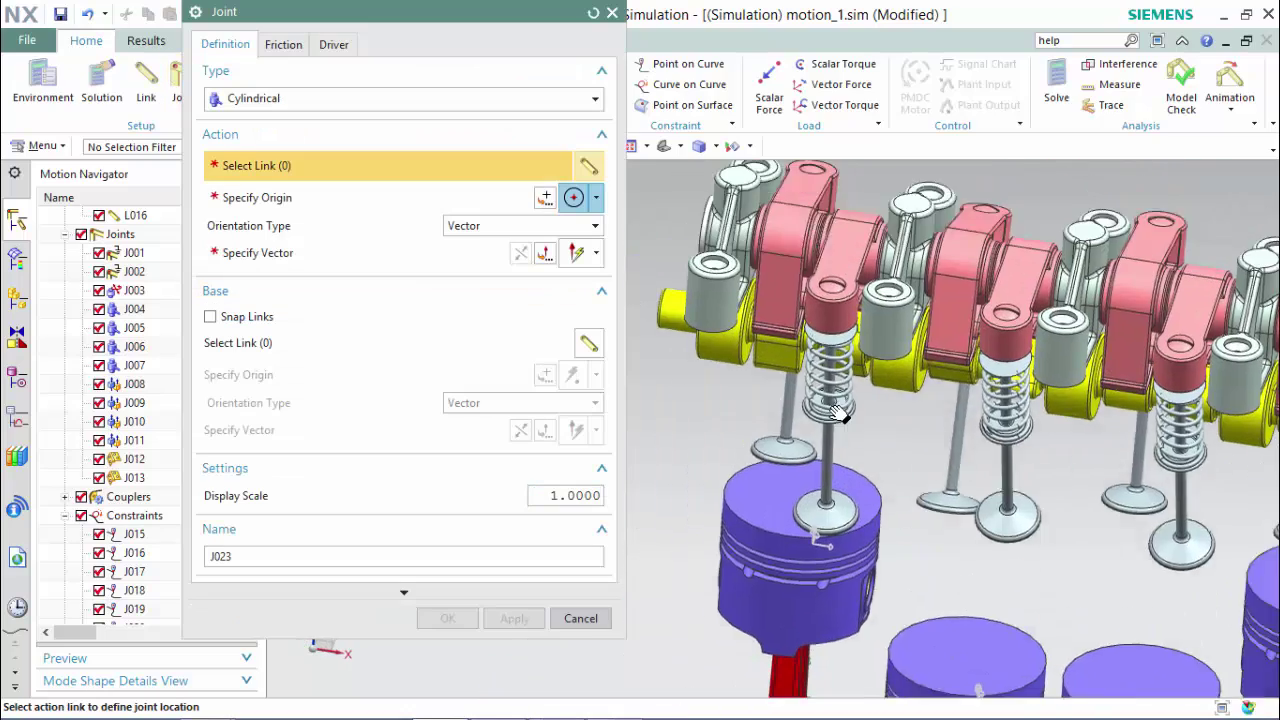
{"action": "middle_click_drag", "start_coordinate": [765, 345], "coordinate": [834, 225]}
{"action": "left_click", "coordinate": [877, 254]}
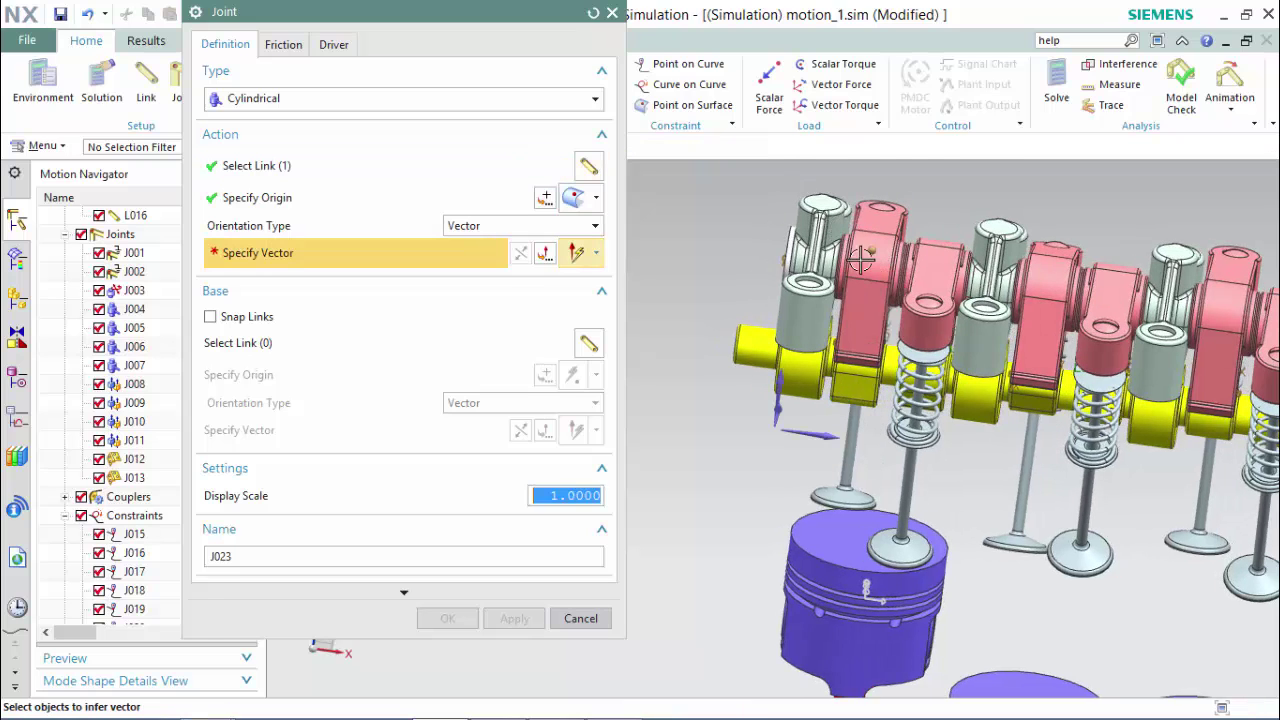
- Place the joint's origin at the arc centre of the rocker arm's hub edge, set its vector along the X-axis, and create the joint
{"action": "left_click", "coordinate": [400, 200]}
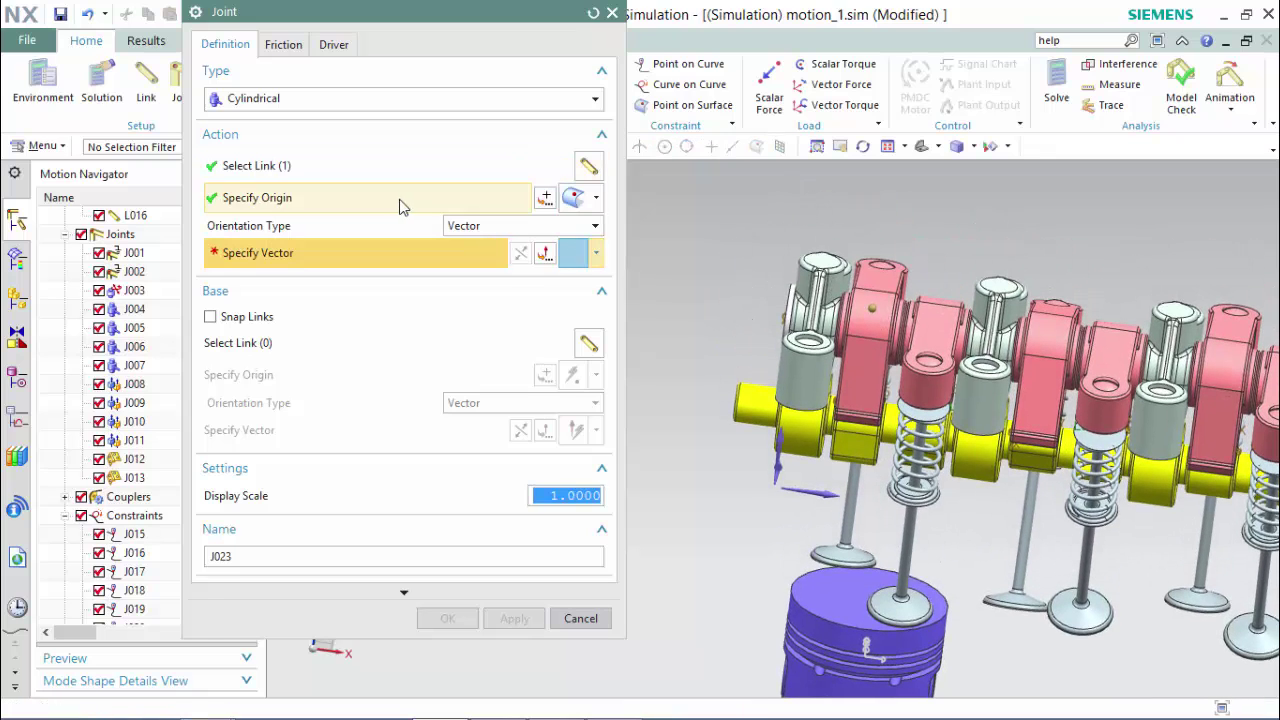
{"action": "left_click", "coordinate": [596, 197]}
{"action": "left_click", "coordinate": [578, 405]}
{"action": "scroll", "coordinate": [709, 291], "scroll_direction": "up", "scroll_amount": 1}
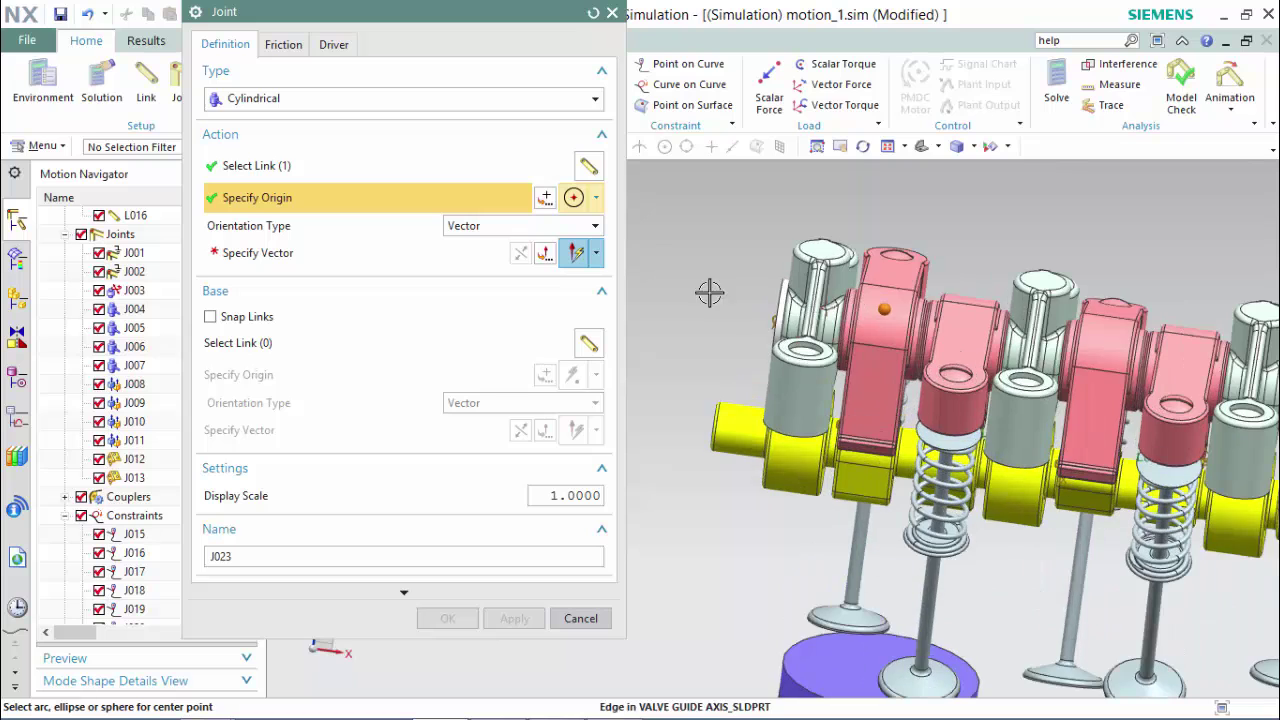
{"action": "middle_click_drag", "start_coordinate": [709, 291], "coordinate": [726, 306]}
{"action": "scroll", "coordinate": [837, 321], "scroll_direction": "up", "scroll_amount": 6}
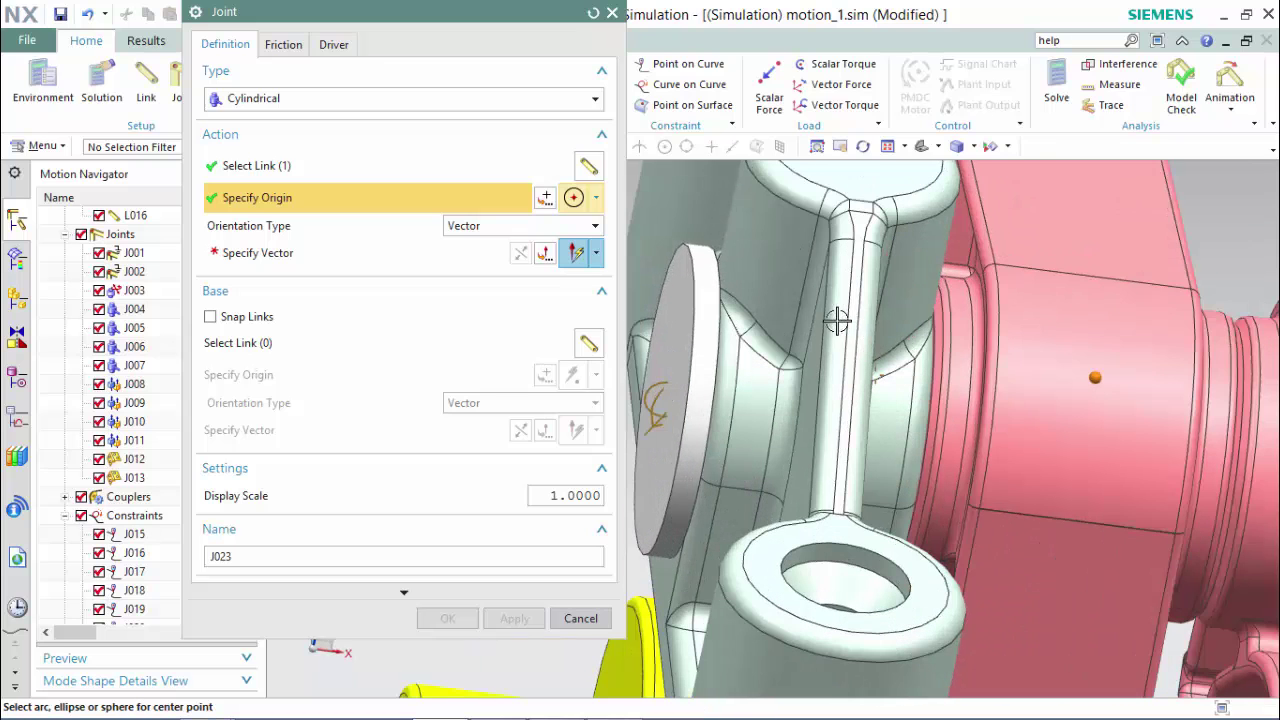
{"action": "left_click", "coordinate": [938, 343]}
{"action": "middle_click_drag", "start_coordinate": [928, 337], "coordinate": [866, 393]}
{"action": "left_click", "coordinate": [866, 393]}
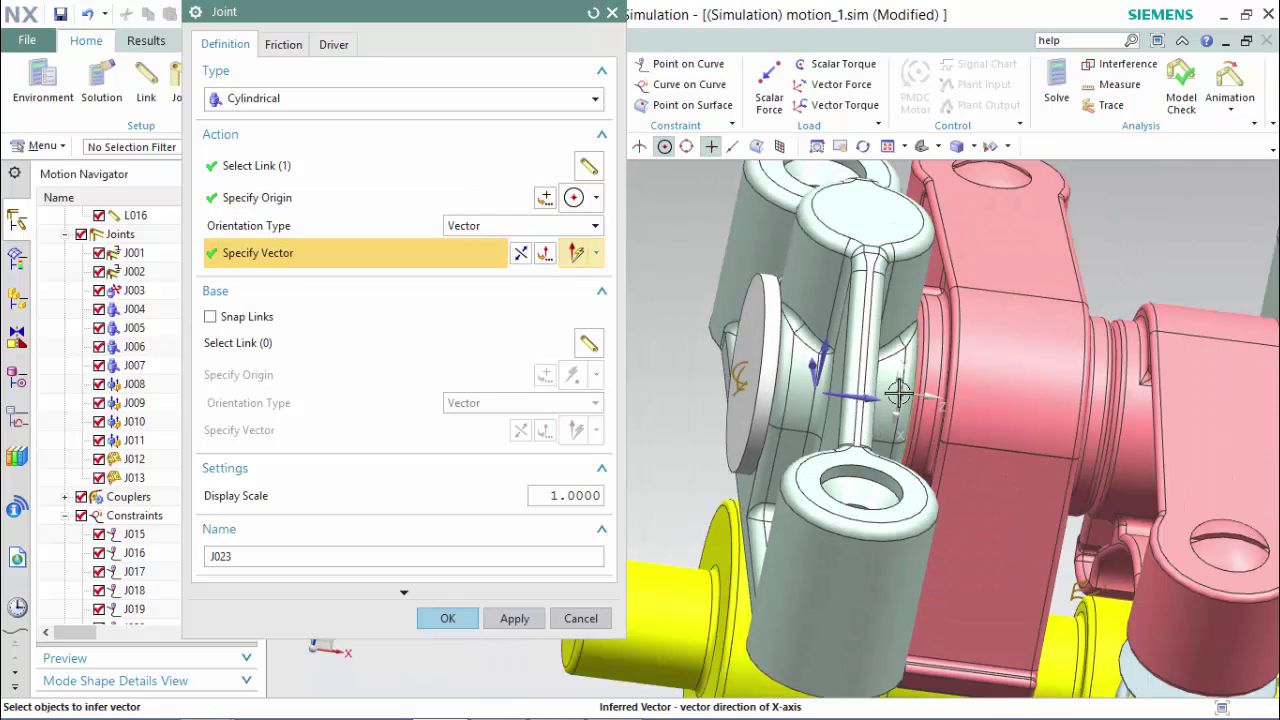
{"action": "middle_click_drag", "start_coordinate": [1158, 370], "coordinate": [913, 370], "text": "shift"}
{"action": "left_click", "coordinate": [515, 621]}
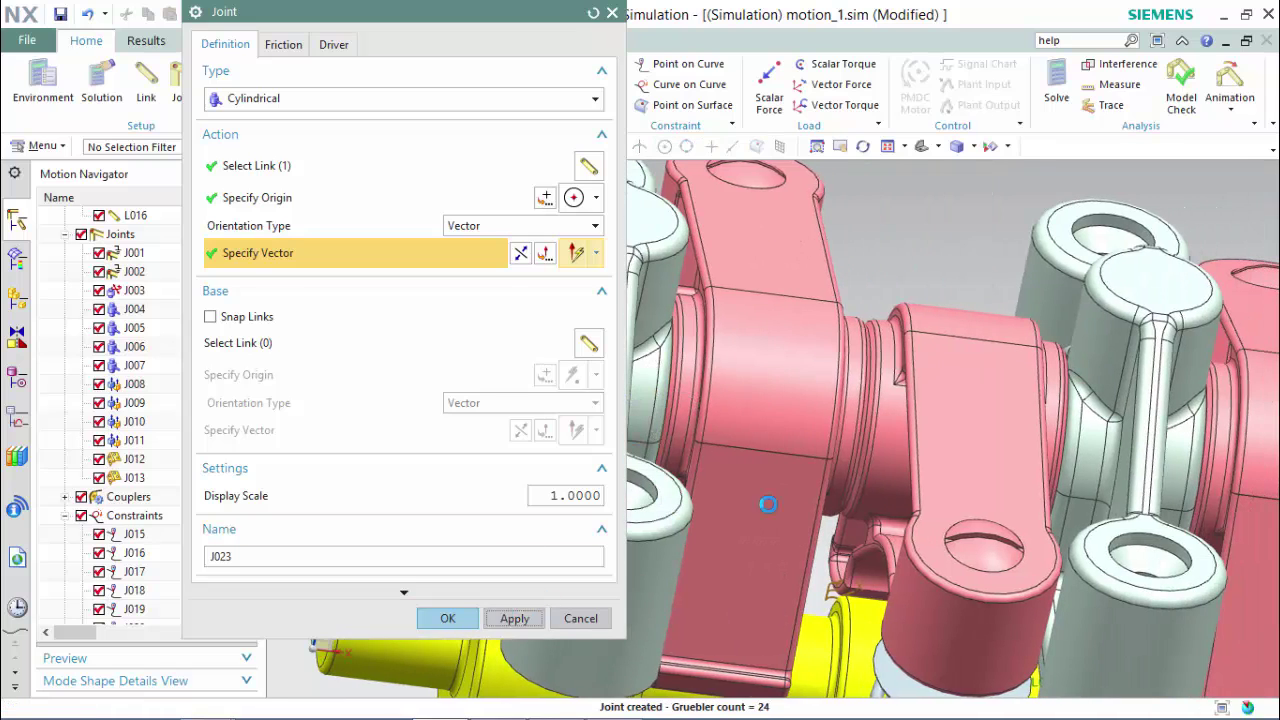
- Pick the second rocker arm as the cylindrical joint's action link, with its origin at the hub edge's arc centre and its vector along the X-axis
{"action": "left_click", "coordinate": [880, 372]}
{"action": "left_click", "coordinate": [410, 199]}
{"action": "scroll", "coordinate": [880, 378], "scroll_direction": "up", "scroll_amount": 2}
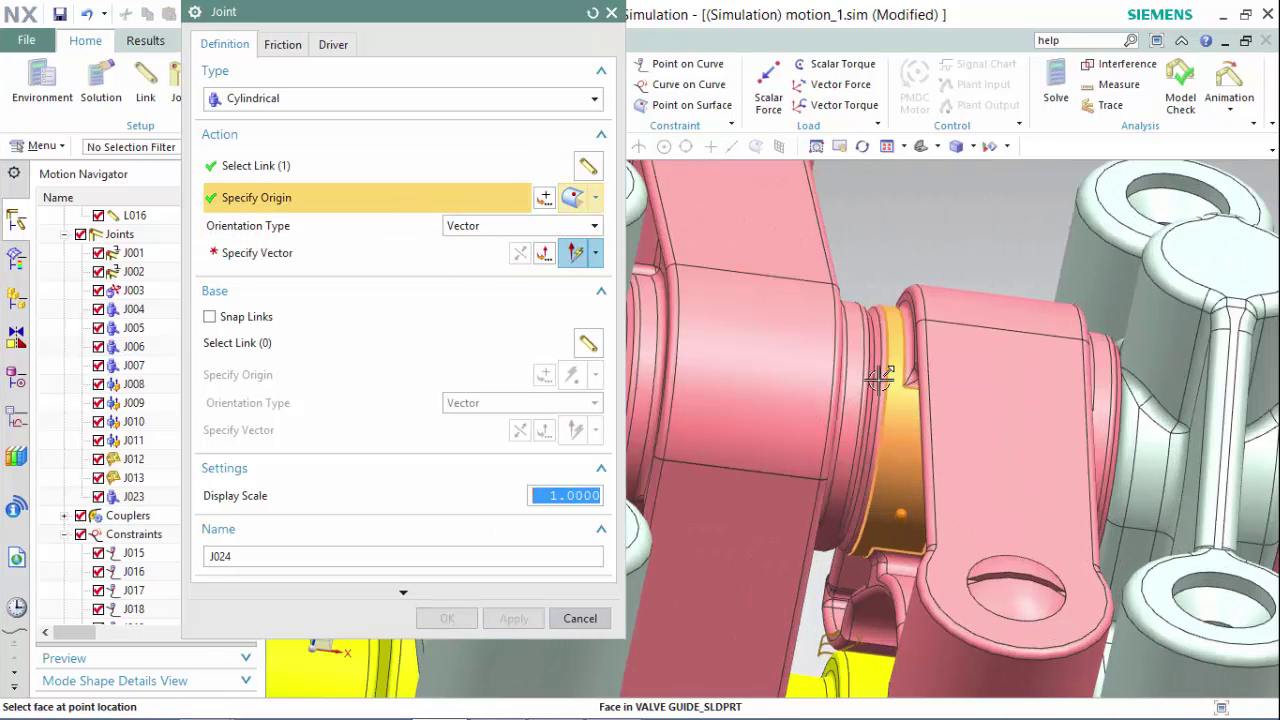
{"action": "left_click", "coordinate": [595, 197]}
{"action": "left_click", "coordinate": [575, 418]}
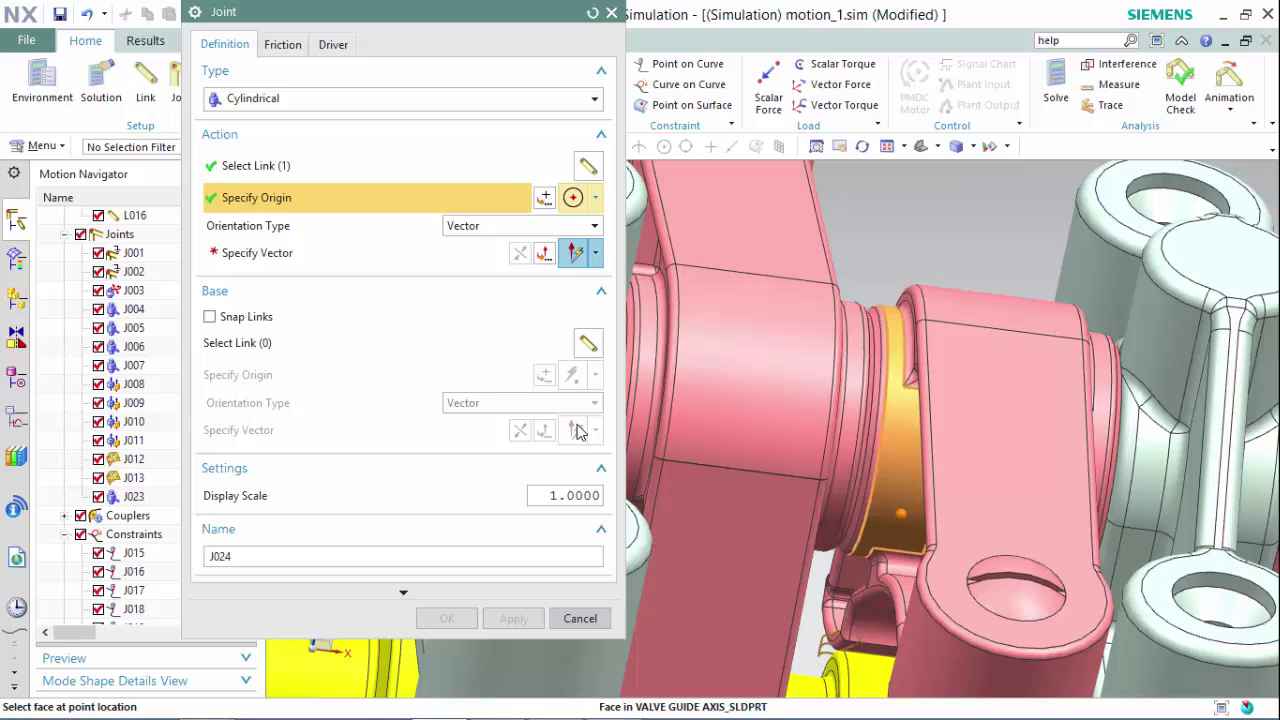
{"action": "left_click", "coordinate": [880, 392]}
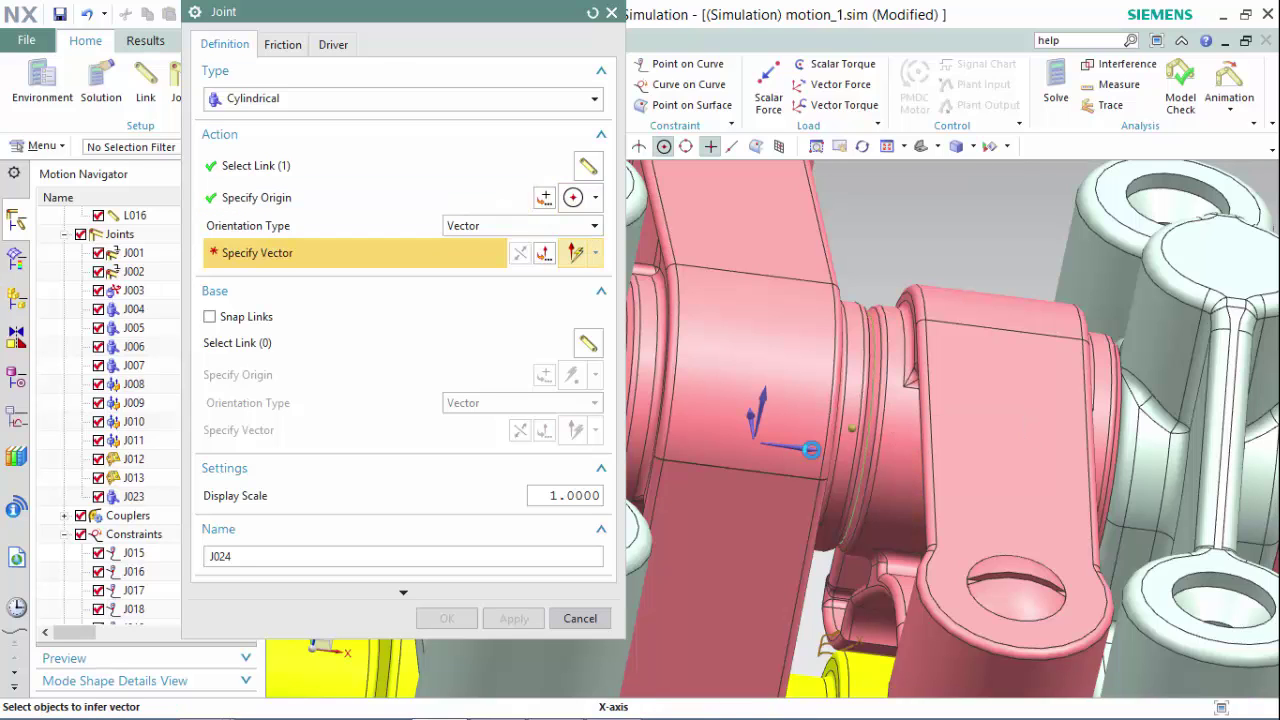
- Select the end of the rocker shaft as the base link for the second rocker arm's joint and create the joint
{"action": "left_click", "coordinate": [325, 343]}
{"action": "scroll", "coordinate": [751, 340], "scroll_direction": "down", "scroll_amount": 2}
{"action": "middle_click_drag", "start_coordinate": [751, 340], "coordinate": [908, 348], "text": "shift"}
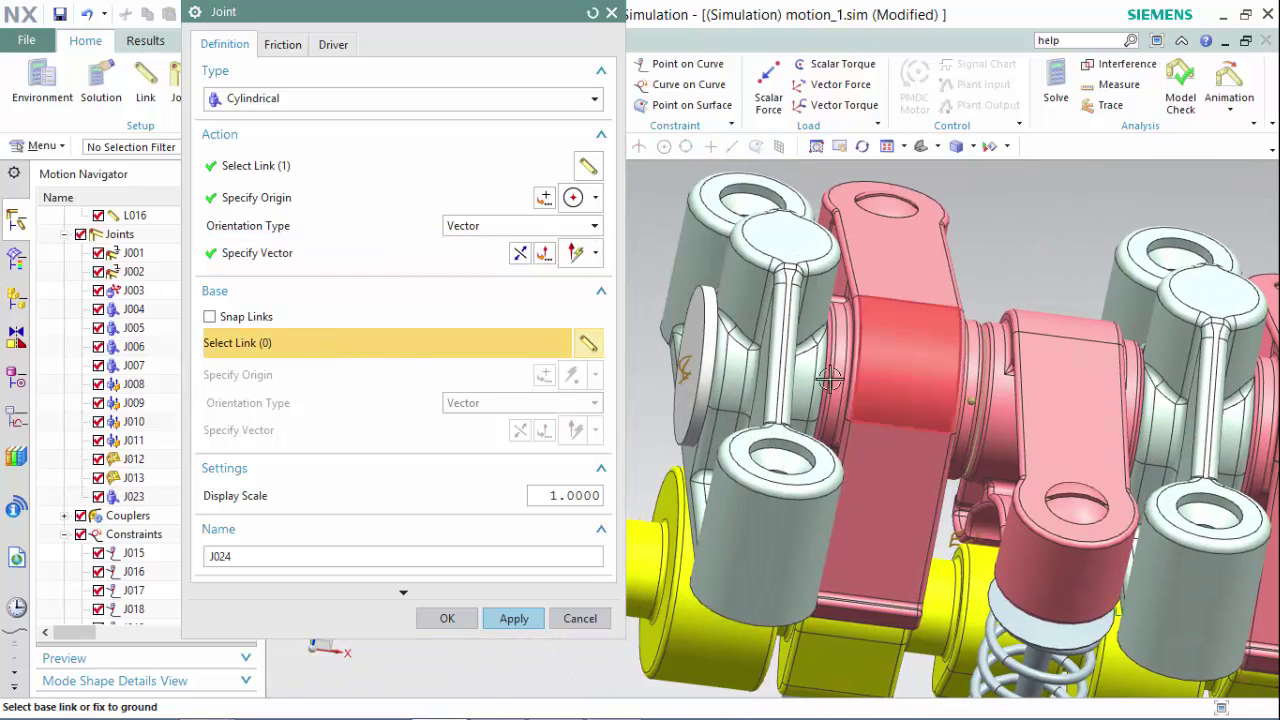
{"action": "left_click", "coordinate": [701, 357]}
{"action": "middle_click", "coordinate": [701, 357]}
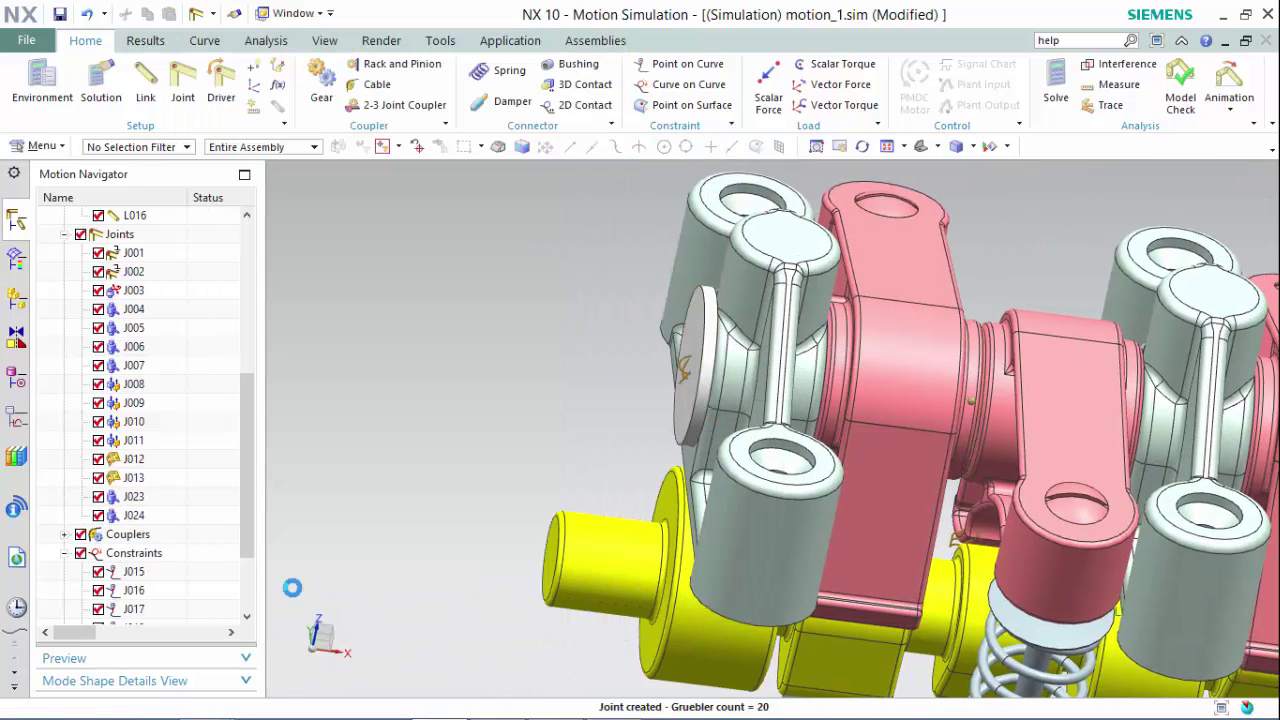
- Edit joint J023 of the first rocker arm so that the rocker shaft is its base link
{"action": "scroll", "coordinate": [224, 563], "scroll_direction": "down", "scroll_amount": 2}
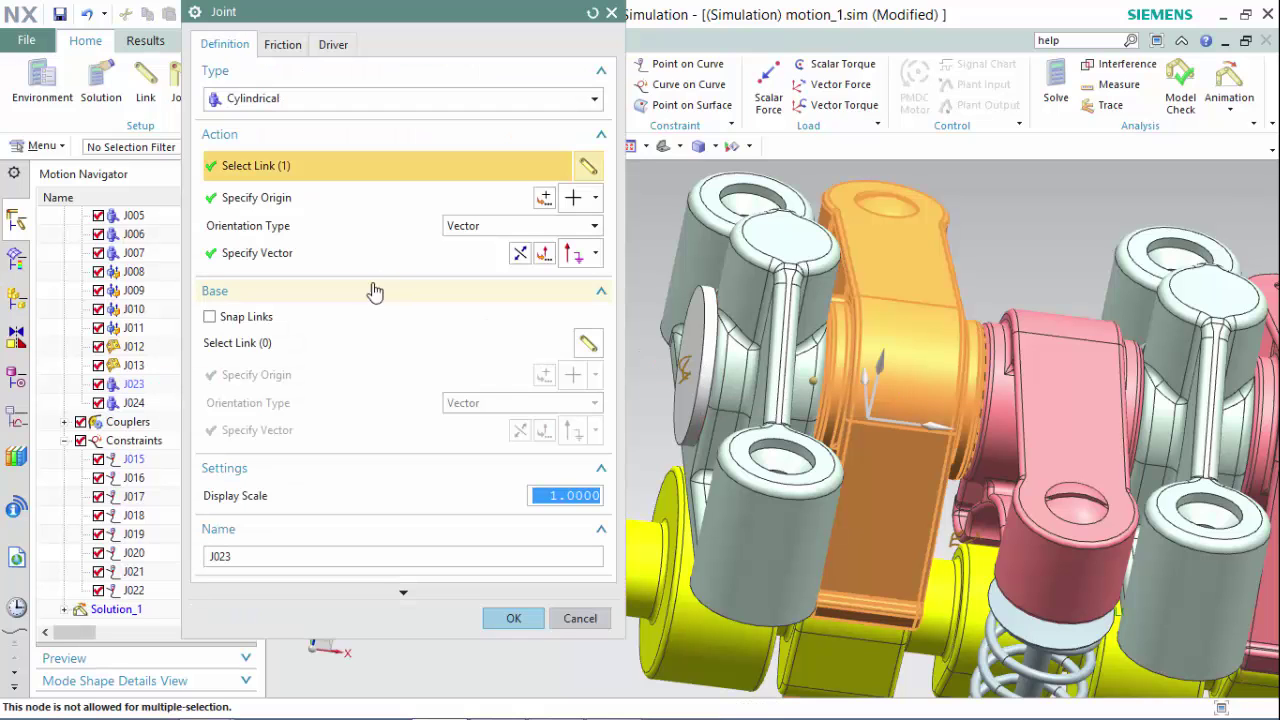
{"action": "left_click", "coordinate": [346, 344]}
{"action": "left_click", "coordinate": [663, 363]}
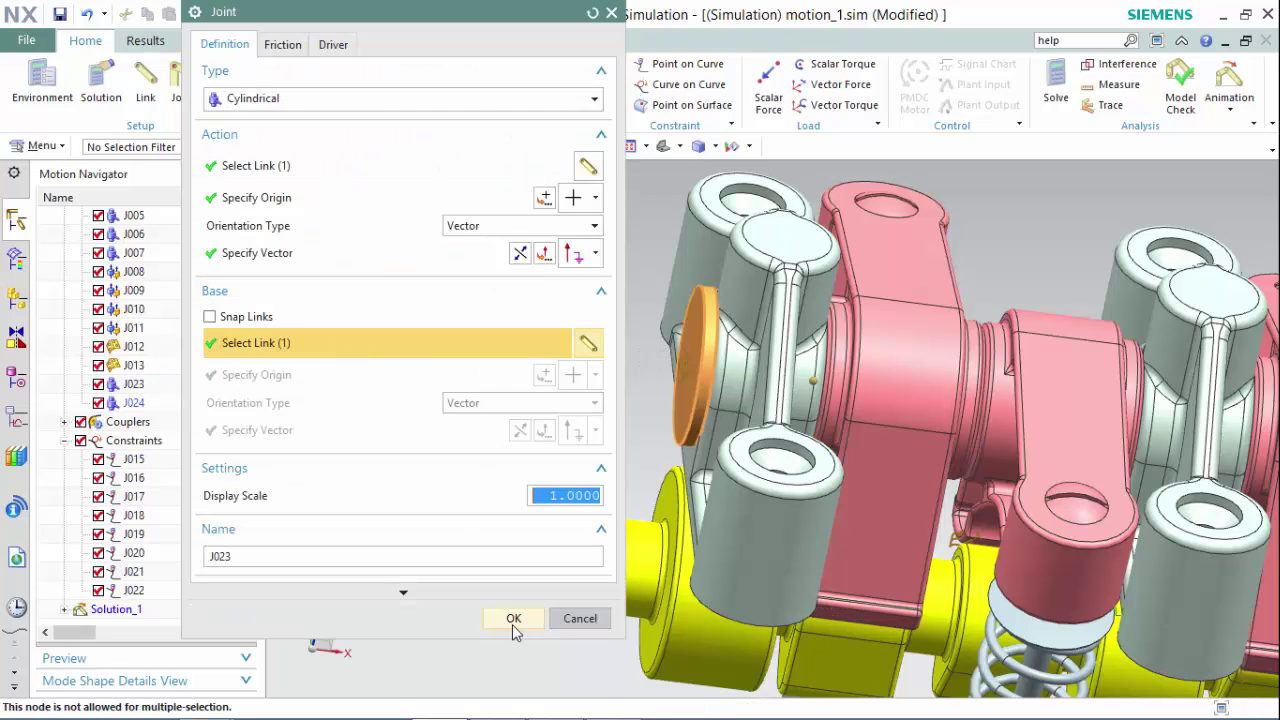
{"action": "left_click", "coordinate": [513, 618]}
- Start a cylindrical joint on the third rocker arm, picking its circular hub edge to define the action link, origin and vector
{"action": "middle_click_drag", "start_coordinate": [1014, 380], "coordinate": [732, 400], "text": "shift"}
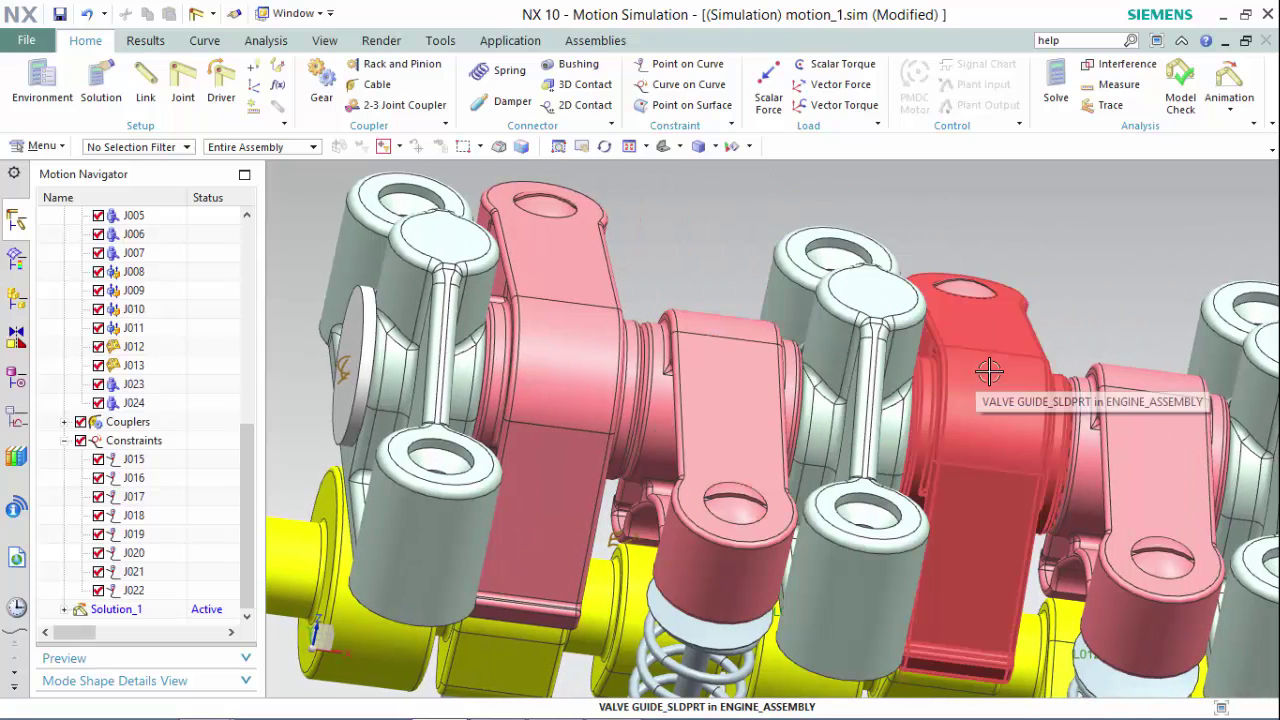
{"action": "left_click", "coordinate": [176, 88]}
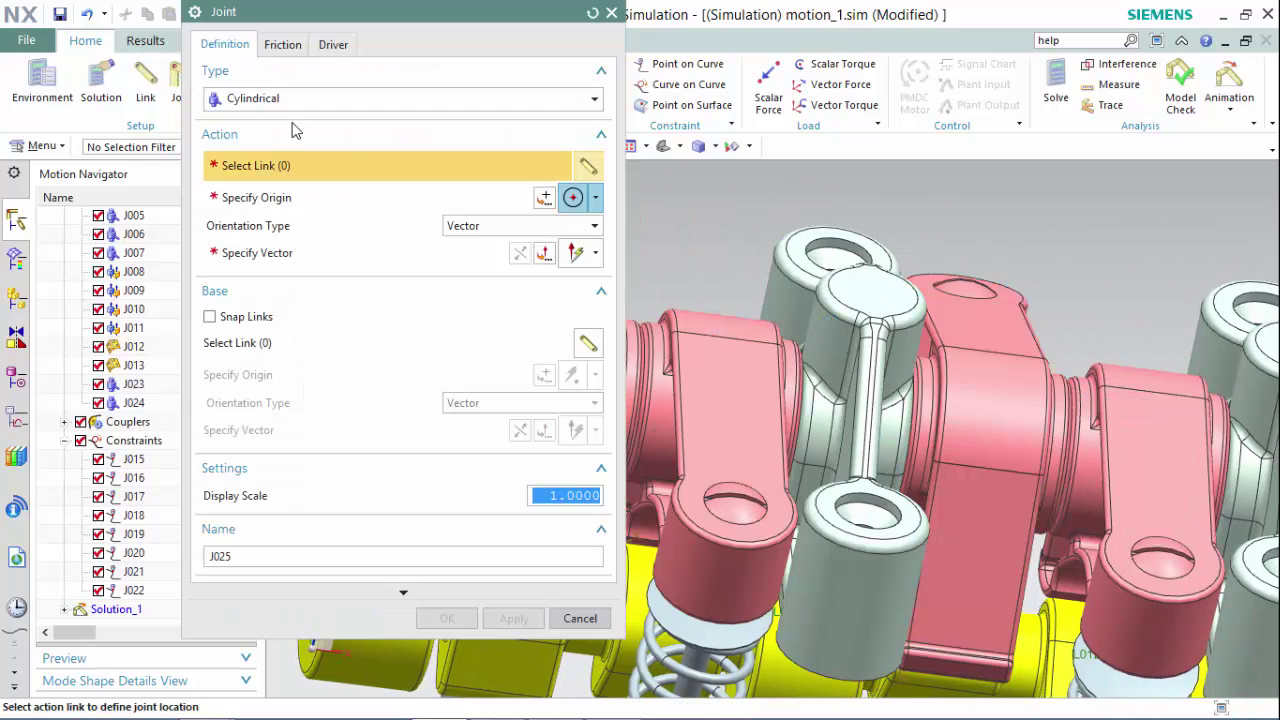
{"action": "scroll", "coordinate": [945, 403], "scroll_direction": "up", "scroll_amount": 4}
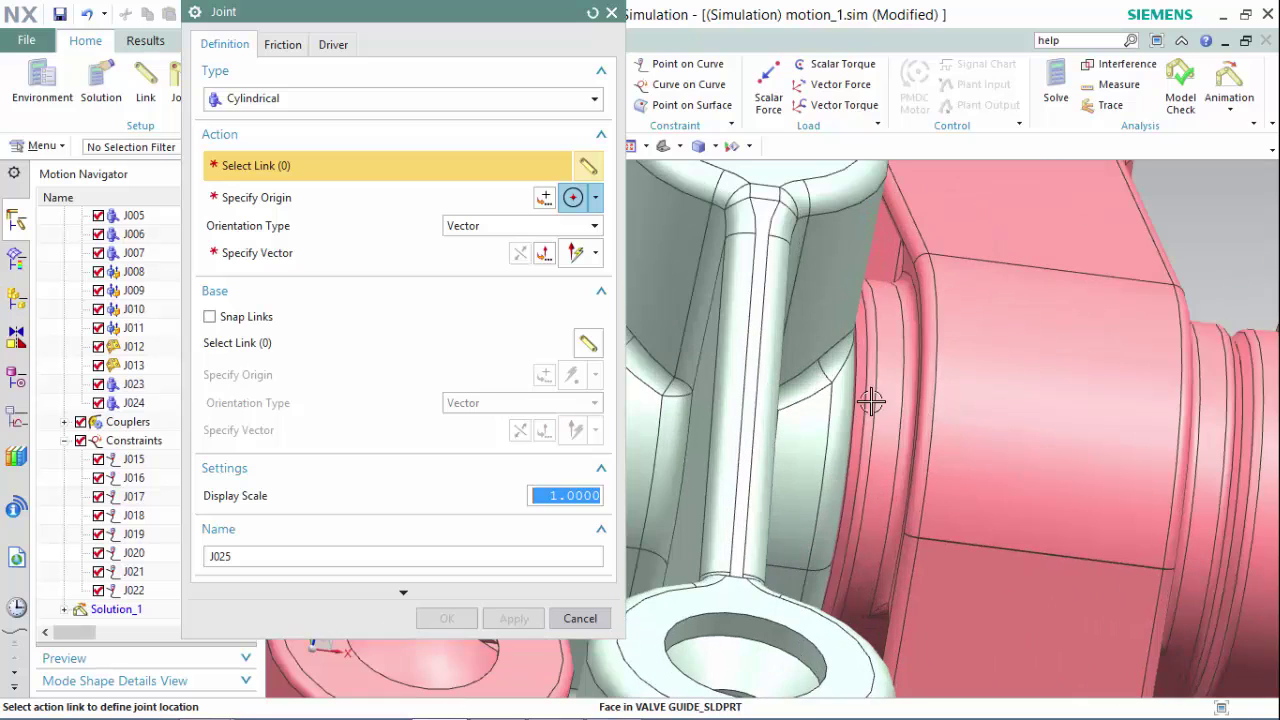
{"action": "left_click", "coordinate": [855, 397]}
{"action": "scroll", "coordinate": [858, 400], "scroll_direction": "down", "scroll_amount": 4}
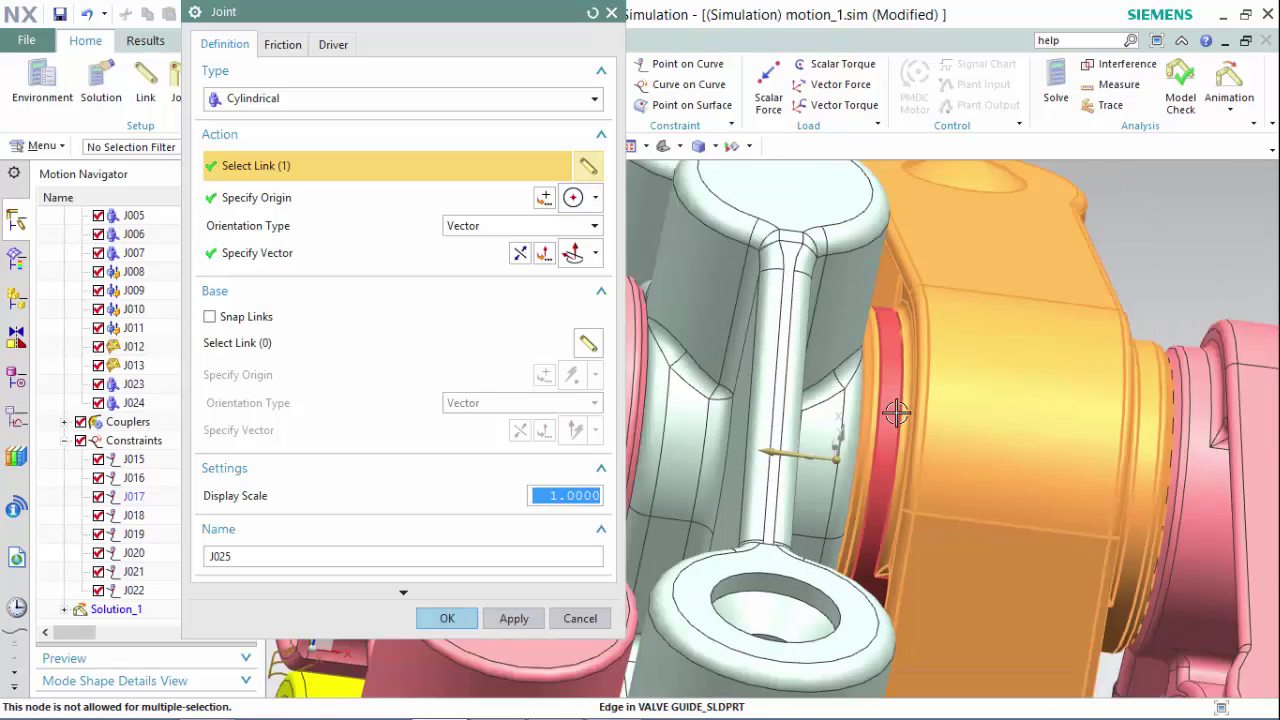
{"action": "left_click", "coordinate": [417, 256]}
{"action": "scroll", "coordinate": [911, 351], "scroll_direction": "down", "scroll_amount": 1}
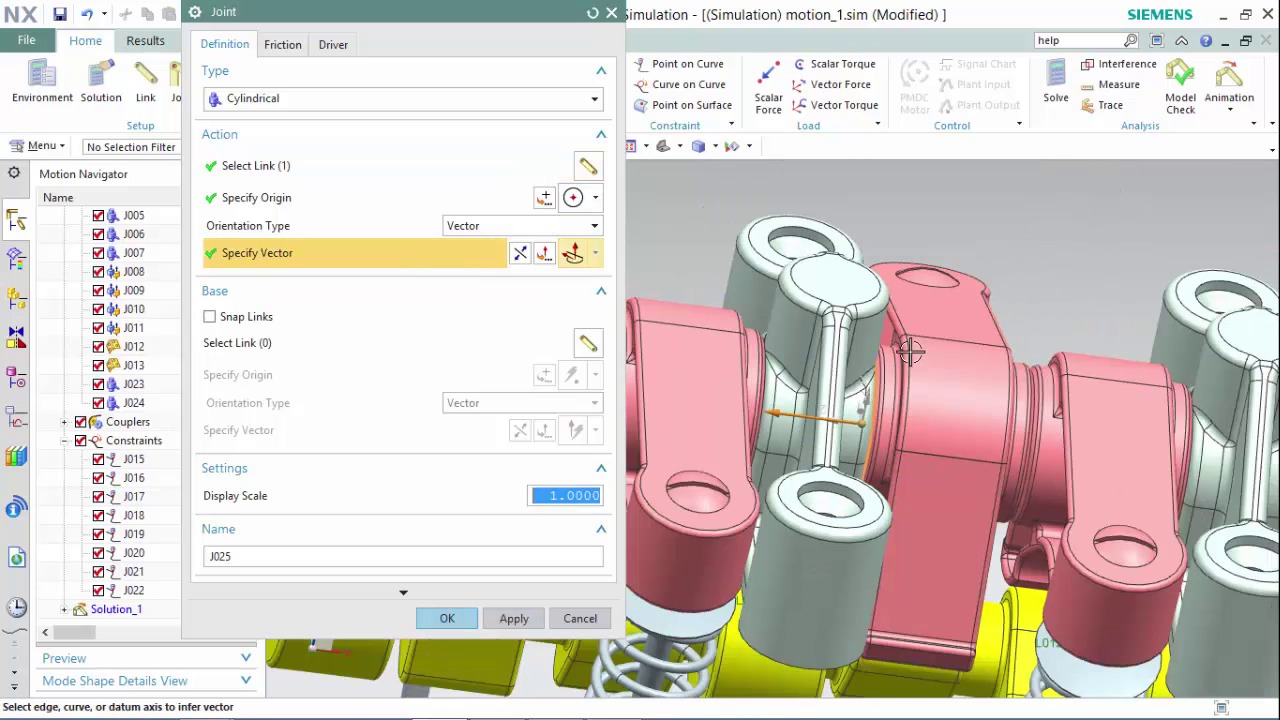
- Set the rocker shaft as the base link of the third rocker arm's joint and create the joint
{"action": "middle_click_drag", "start_coordinate": [932, 388], "coordinate": [1184, 403], "text": "shift"}
{"action": "left_click", "coordinate": [325, 342]}
{"action": "middle_click_drag", "start_coordinate": [757, 421], "coordinate": [716, 366]}
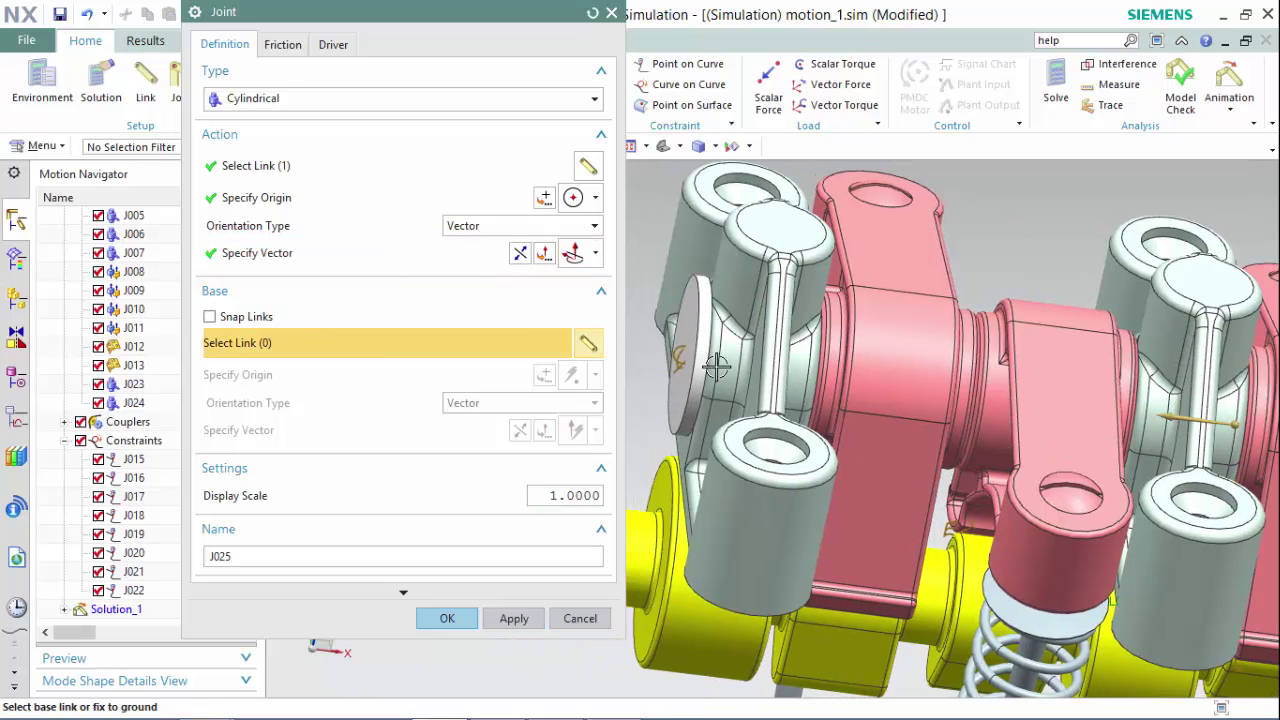
{"action": "left_click", "coordinate": [690, 320]}
{"action": "middle_click_drag", "start_coordinate": [870, 450], "coordinate": [630, 450], "text": "shift"}
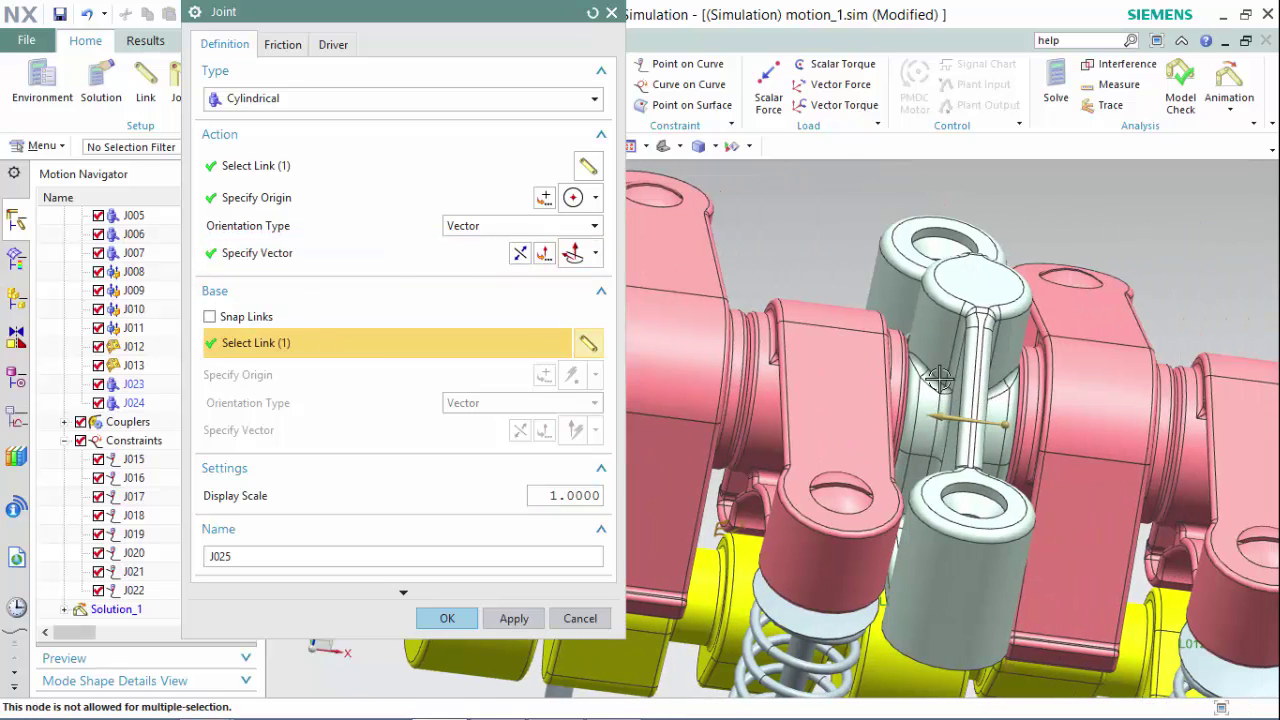
{"action": "left_click", "coordinate": [513, 618]}
- Create a cylindrical joint on the fourth rocker arm, with its origin at the hub edge's arc centre and its vector along the X-axis
{"action": "middle_click_drag", "start_coordinate": [1110, 440], "coordinate": [800, 389], "text": "shift"}
{"action": "scroll", "coordinate": [874, 420], "scroll_direction": "up", "scroll_amount": 5}
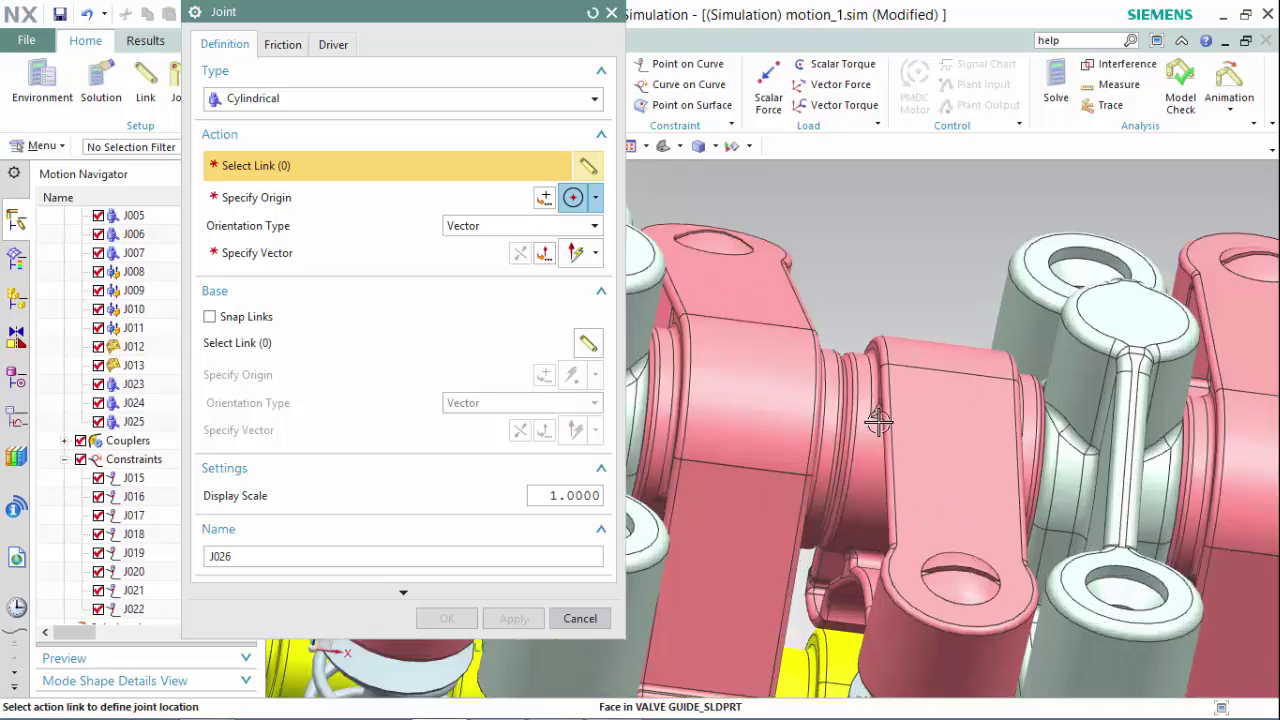
{"action": "left_click", "coordinate": [775, 424]}
{"action": "left_click", "coordinate": [430, 198]}
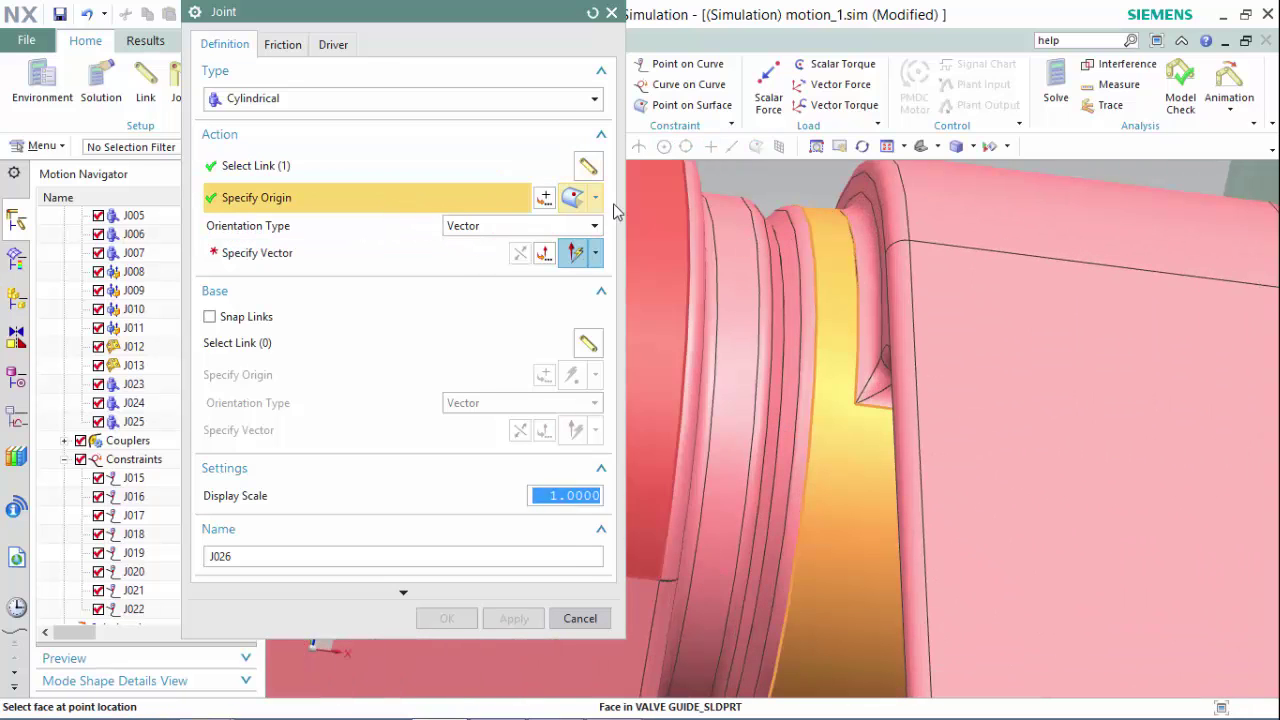
{"action": "left_click", "coordinate": [595, 198]}
{"action": "left_click", "coordinate": [575, 408]}
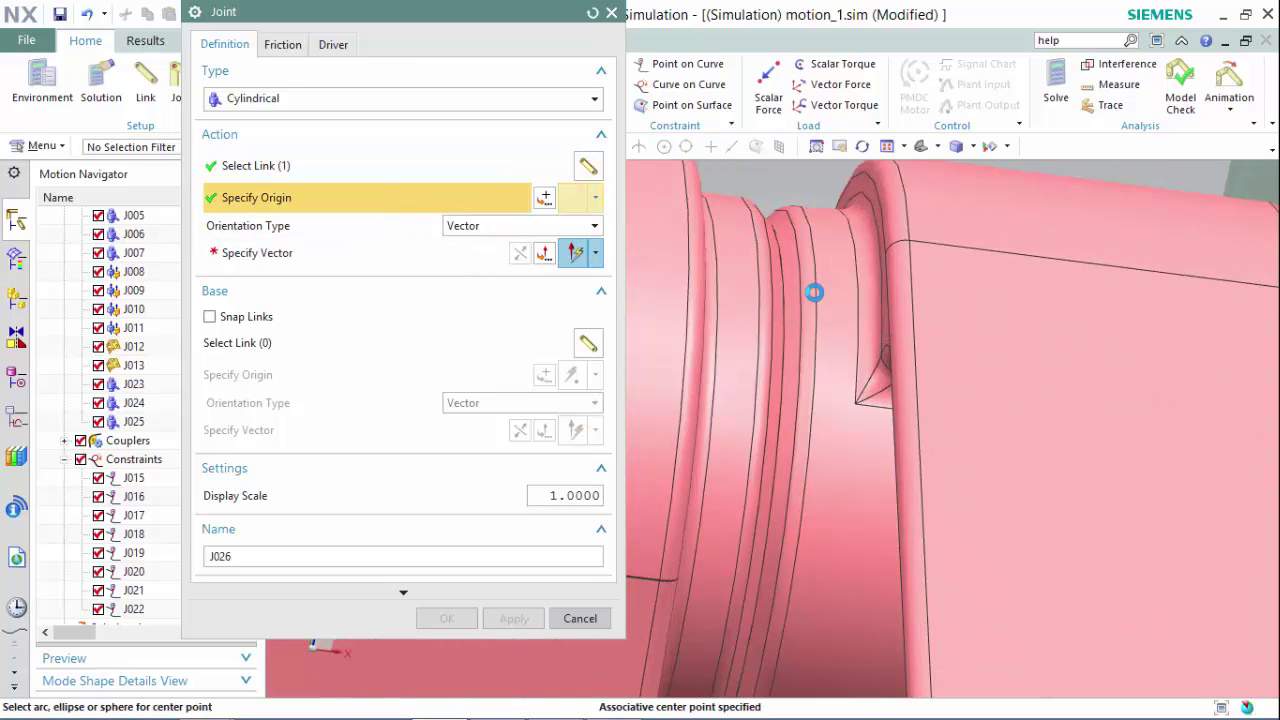
{"action": "left_click", "coordinate": [814, 292]}
{"action": "left_click", "coordinate": [820, 434]}
{"action": "scroll", "coordinate": [934, 486], "scroll_direction": "down", "scroll_amount": 5}
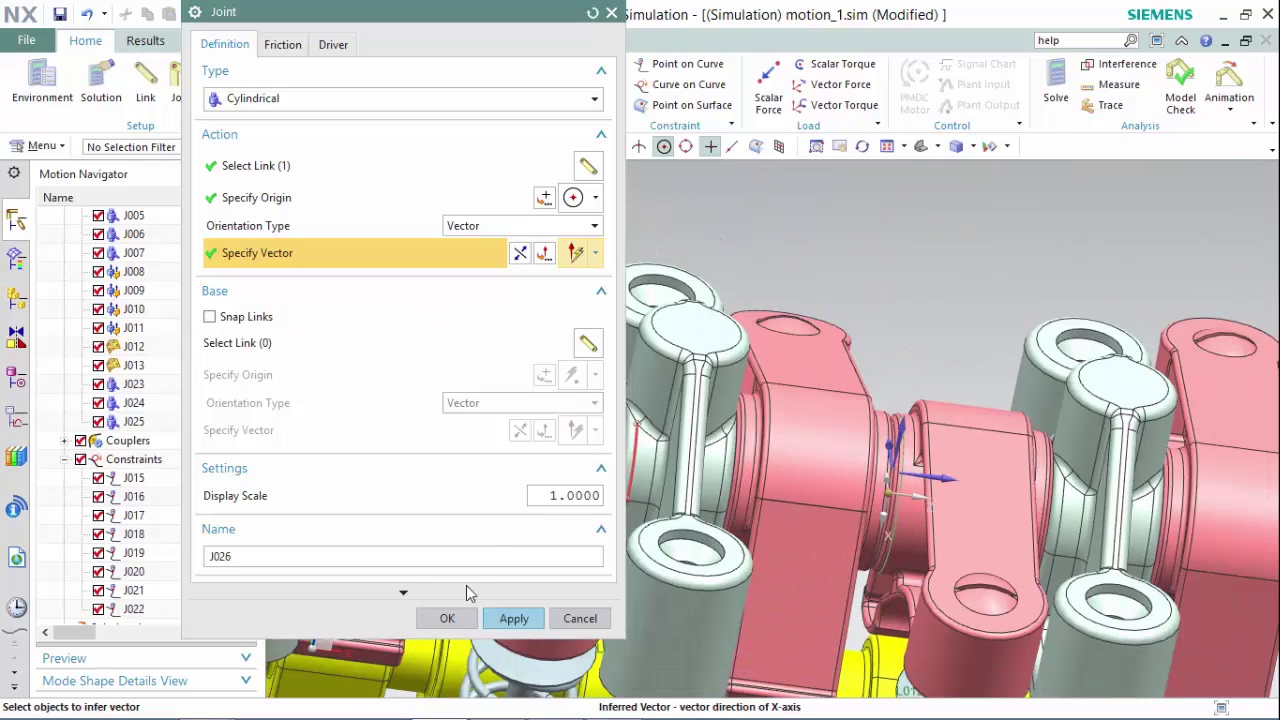
{"action": "left_click", "coordinate": [511, 617]}
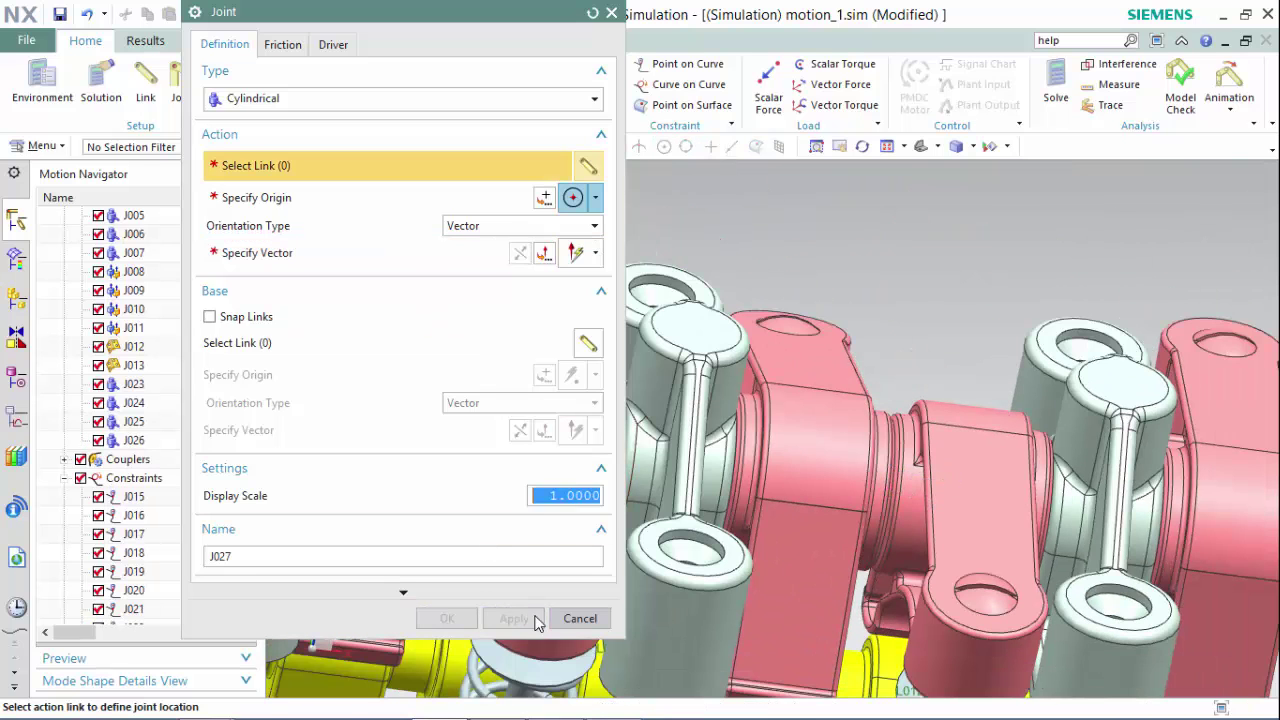
- Edit joint J026 of the fourth rocker arm so that the rocker shaft is its base link
{"action": "left_click", "coordinate": [580, 618]}
{"action": "double_click", "coordinate": [133, 440]}
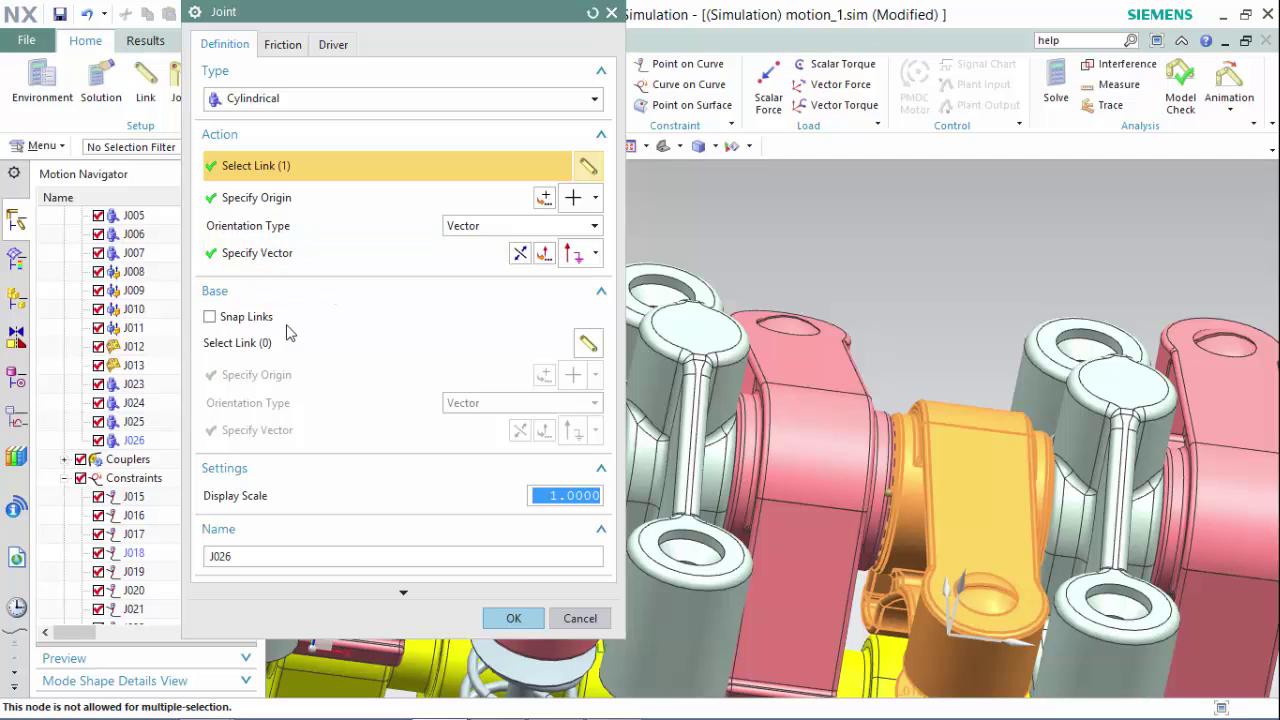
{"action": "scroll", "coordinate": [1103, 380], "scroll_direction": "down", "scroll_amount": 2}
{"action": "mouse_move", "coordinate": [752, 390]}
{"action": "middle_mouse_down", "text": "shift"}
{"action": "mouse_move", "coordinate": [1103, 380]}
{"action": "mouse_move", "coordinate": [758, 400]}
{"action": "middle_mouse_up", "text": "shift"}
{"action": "left_click", "coordinate": [643, 392]}
{"action": "left_click", "coordinate": [513, 627]}
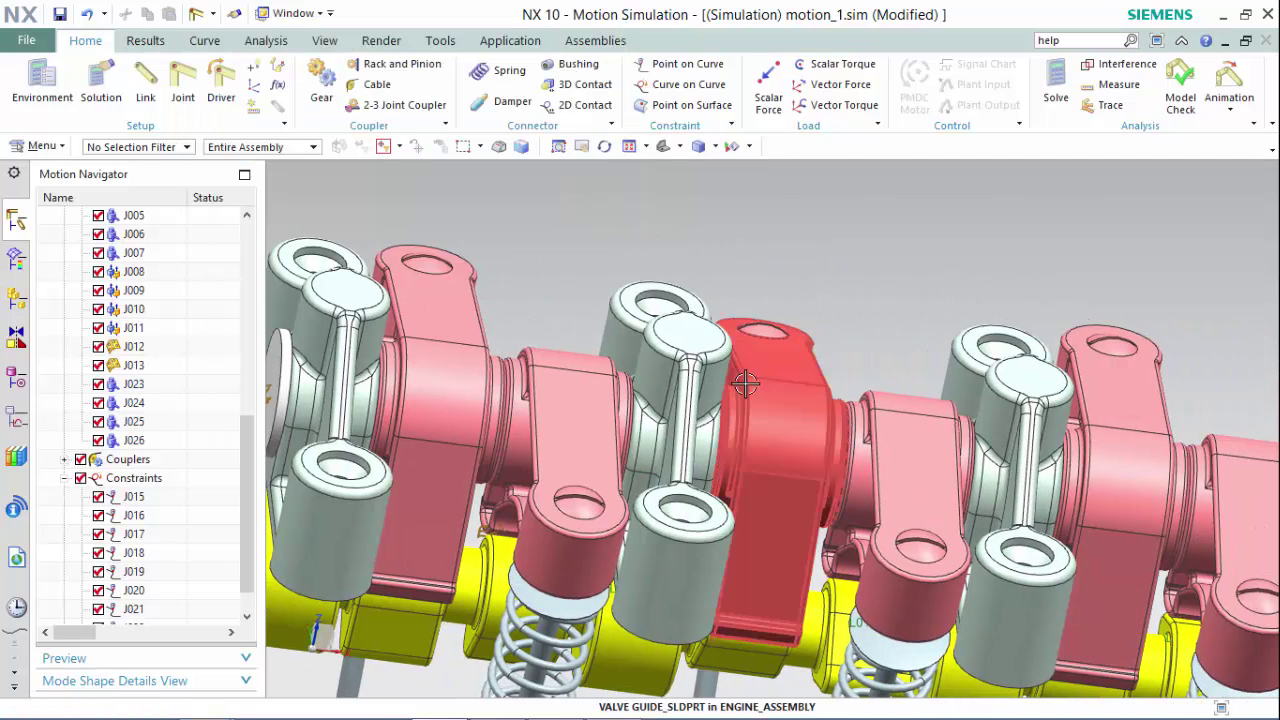
- Reopen joint J026 to check its definition and close it without changes
{"action": "left_click", "coordinate": [184, 80]}
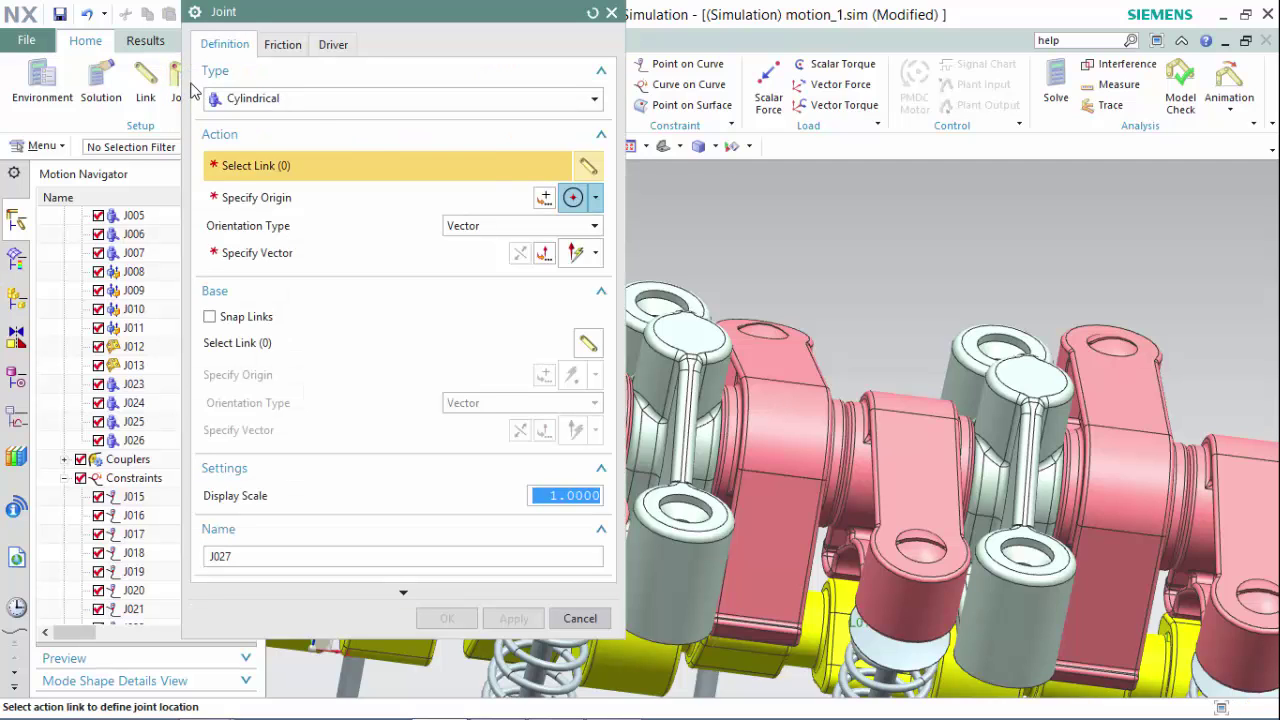
{"action": "left_click", "coordinate": [578, 618]}
{"action": "left_click", "coordinate": [205, 440]}
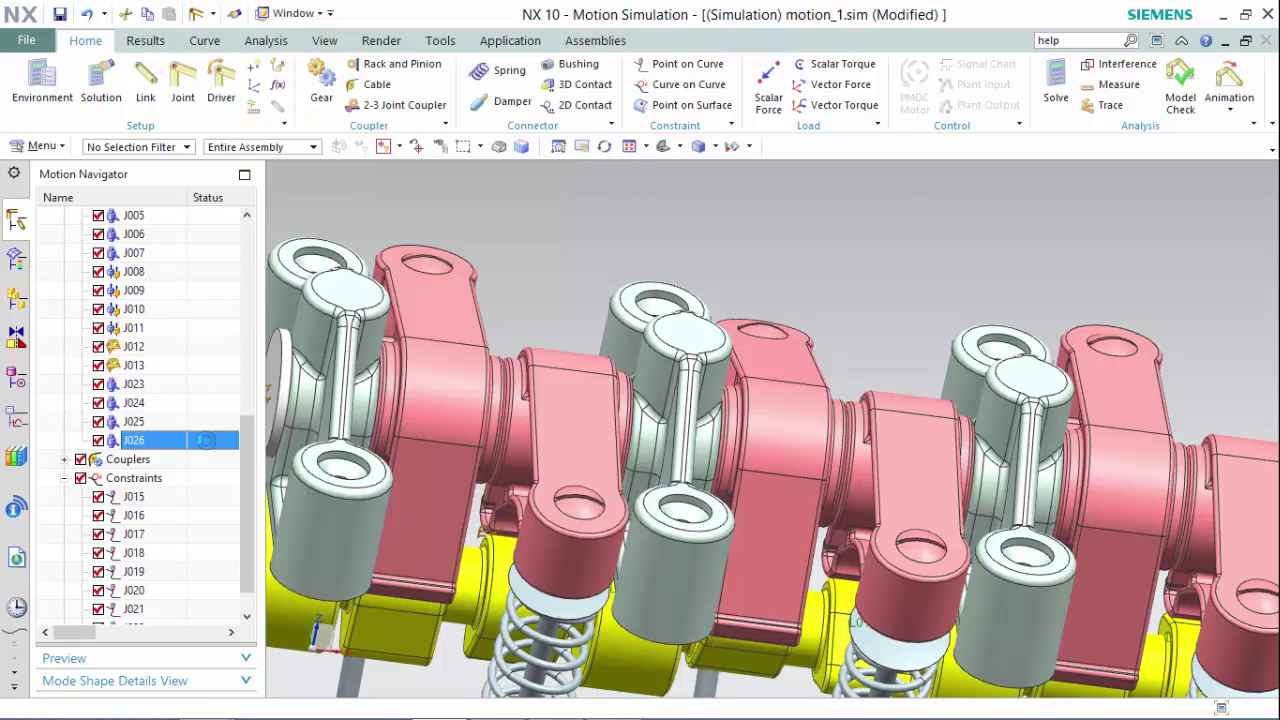
{"action": "left_click", "coordinate": [578, 618]}
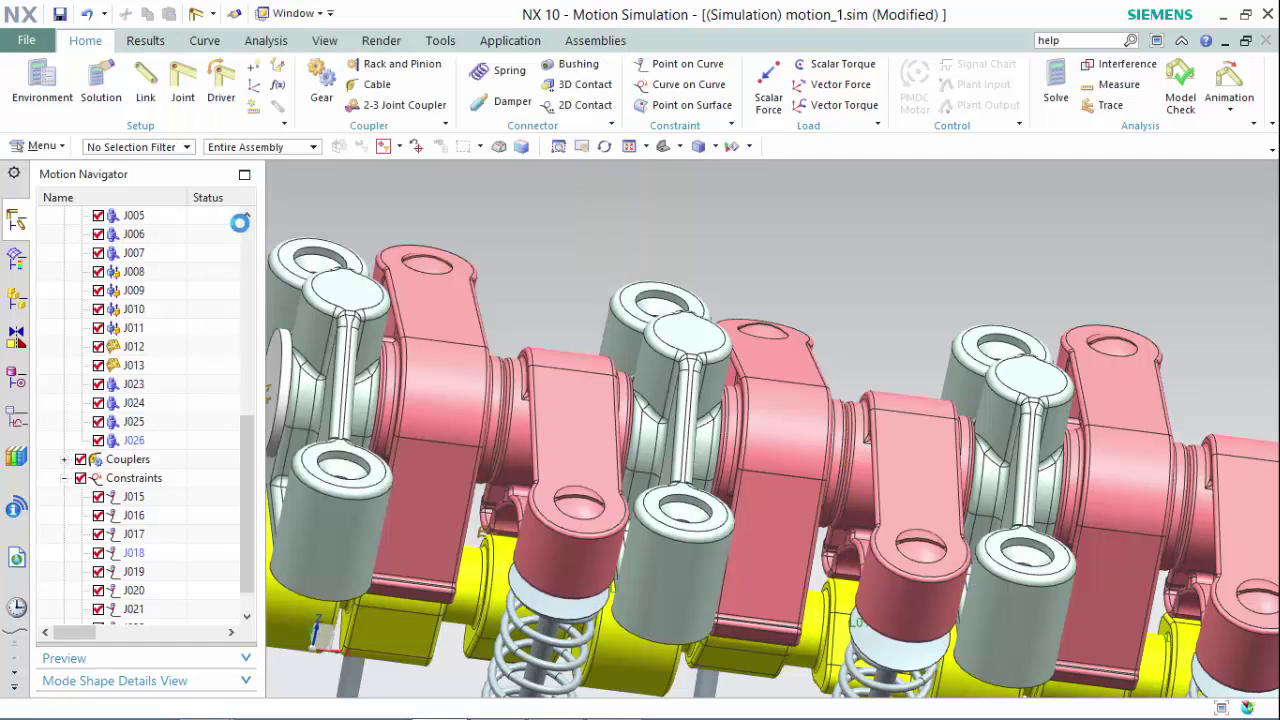
- Start a cylindrical joint on the fifth rocker arm, picking its circular hub edge to define the action link, origin and vector
{"action": "middle_click_drag", "start_coordinate": [1049, 297], "coordinate": [801, 228], "text": "shift"}
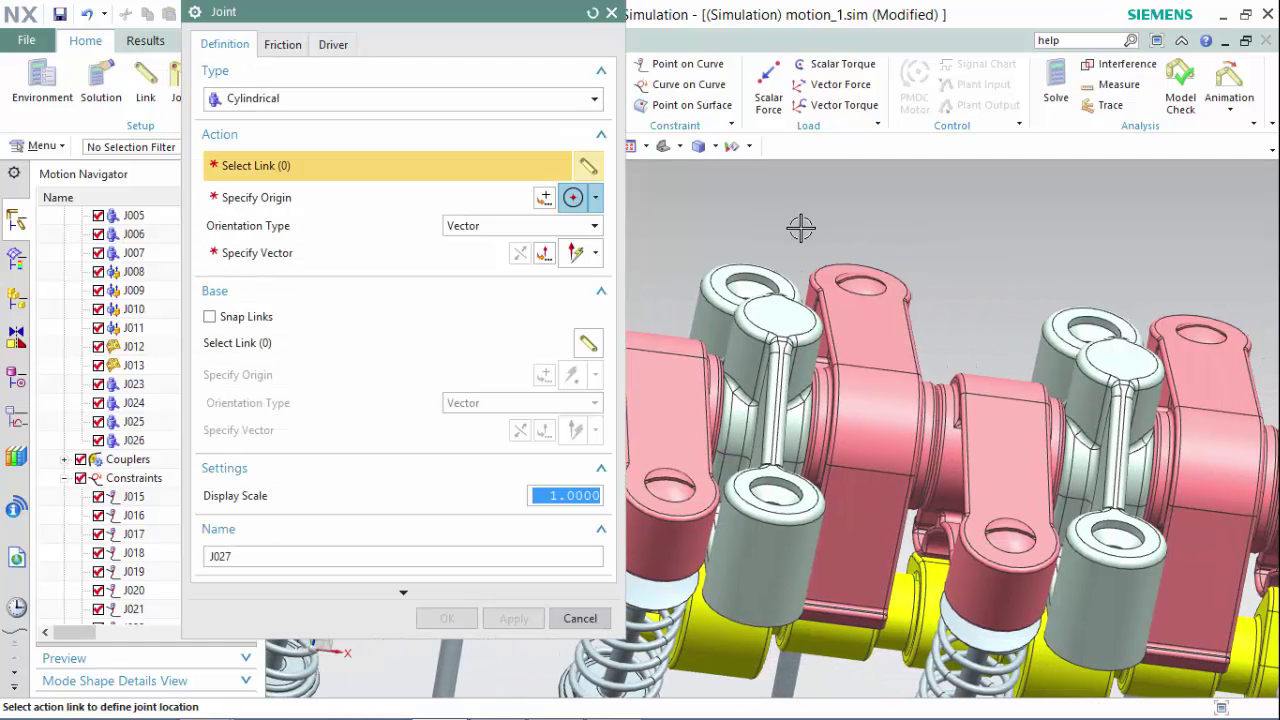
{"action": "scroll", "coordinate": [829, 405], "scroll_direction": "up", "scroll_amount": 5}
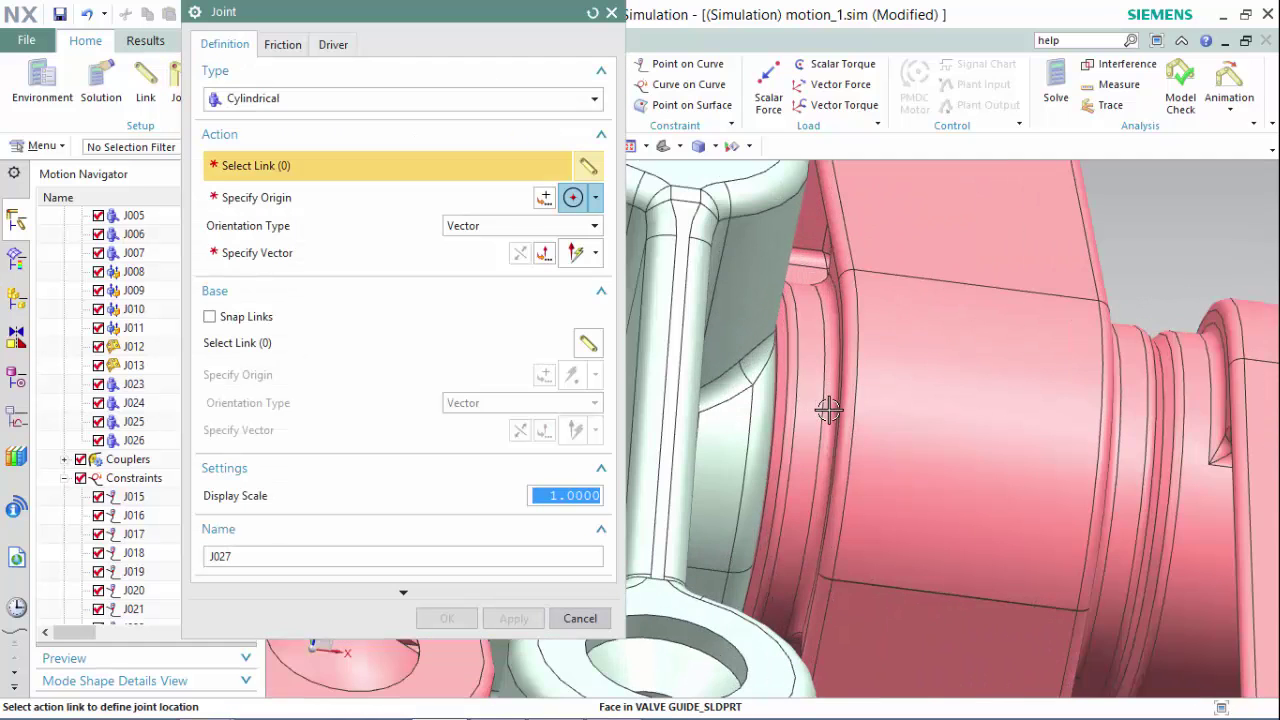
{"action": "left_click", "coordinate": [779, 396]}
{"action": "scroll", "coordinate": [822, 396], "scroll_direction": "down", "scroll_amount": 5}
- Set the rocker shaft as the base link of the fifth rocker arm's joint and create the joint
{"action": "middle_click_drag", "start_coordinate": [700, 277], "coordinate": [760, 290]}
{"action": "left_click", "coordinate": [347, 347]}
{"action": "middle_click_drag", "start_coordinate": [873, 263], "coordinate": [918, 268], "text": "shift"}
{"action": "left_click", "coordinate": [778, 312]}
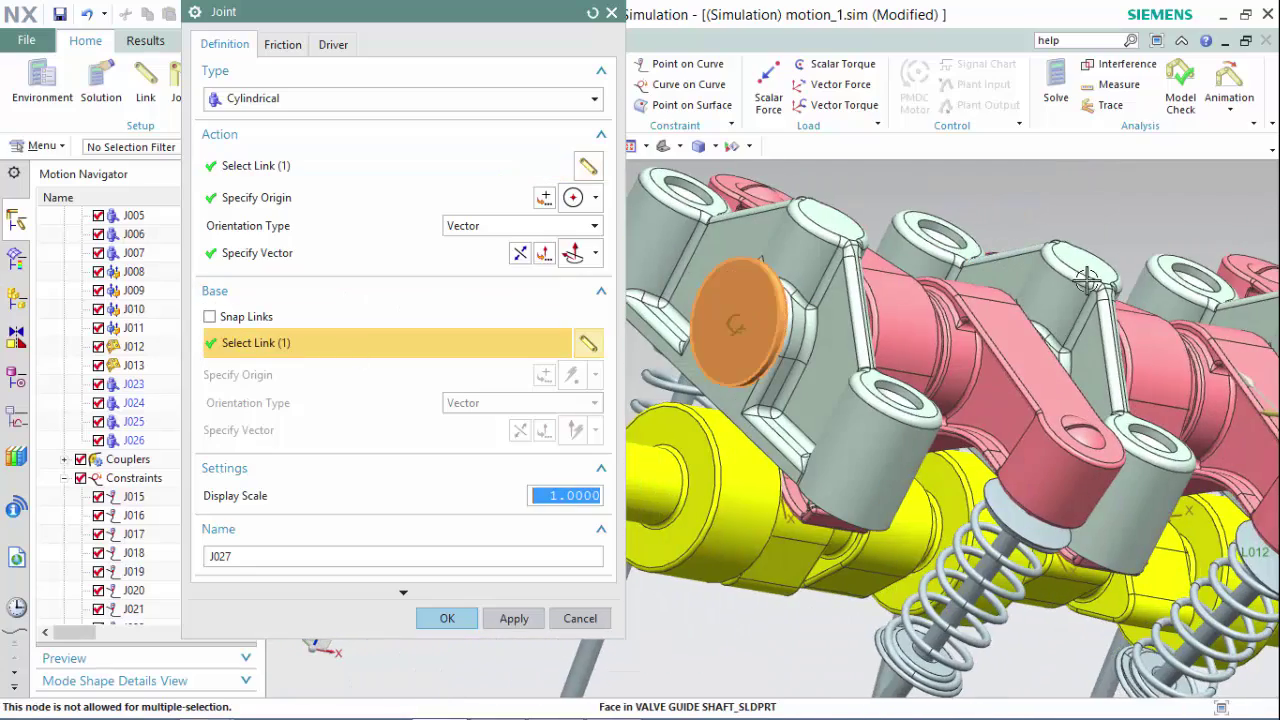
{"action": "middle_click_drag", "start_coordinate": [778, 312], "coordinate": [680, 420]}
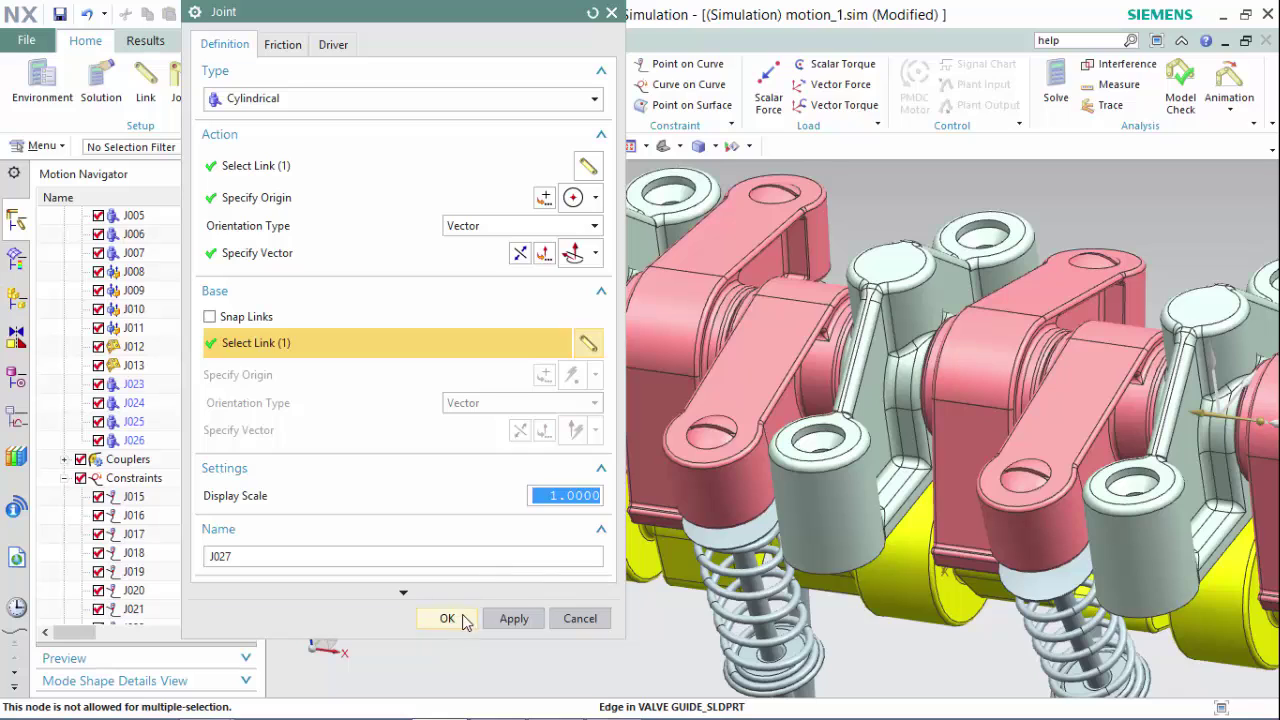
{"action": "left_click", "coordinate": [514, 618]}
- Start a cylindrical joint on the sixth rocker arm, picking its circular hub edge to define the action link, origin and vector
{"action": "scroll", "coordinate": [790, 483], "scroll_direction": "down", "scroll_amount": 3}
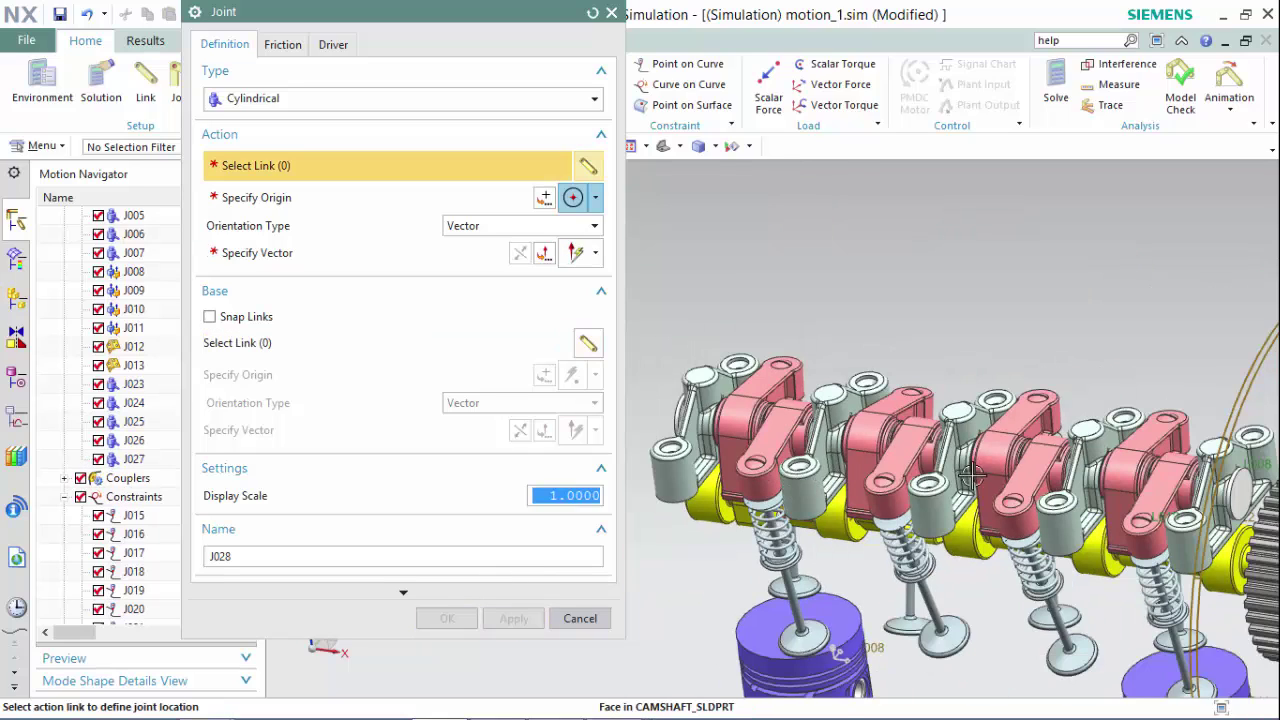
{"action": "middle_click_drag", "start_coordinate": [1056, 484], "coordinate": [857, 467], "text": "shift"}
{"action": "scroll", "coordinate": [880, 460], "scroll_direction": "up", "scroll_amount": 6}
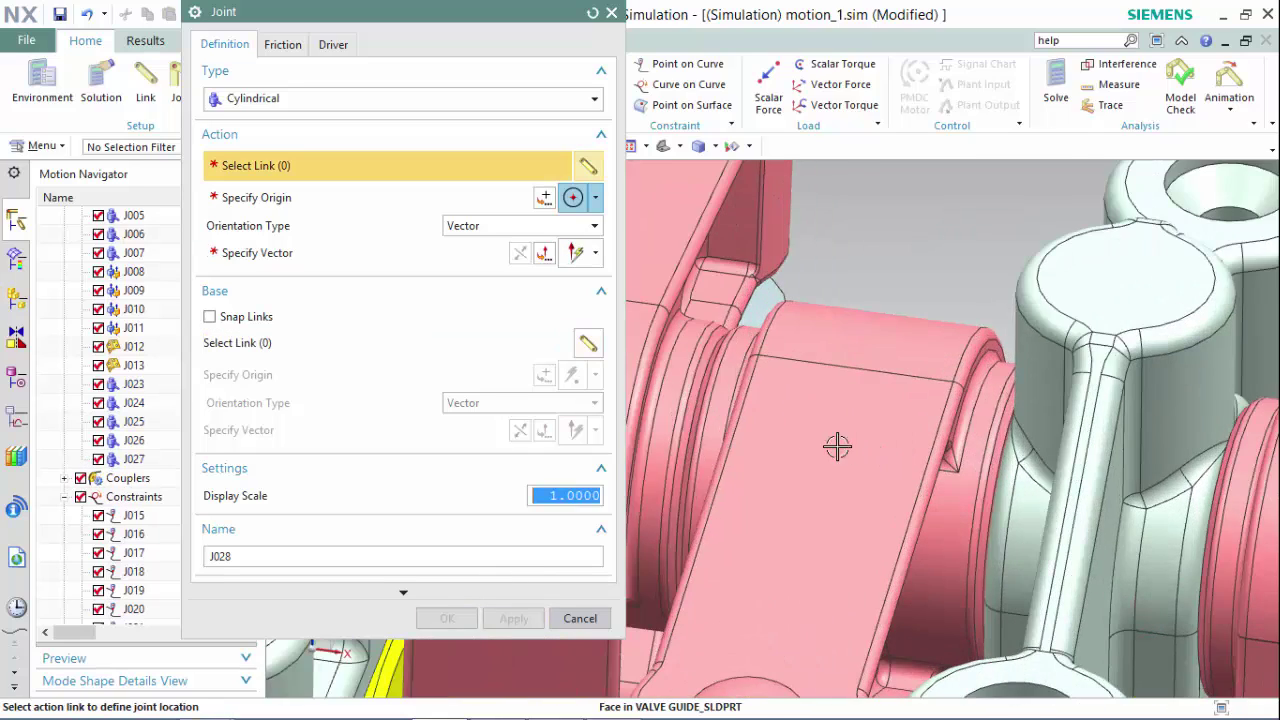
{"action": "left_click", "coordinate": [722, 382]}
{"action": "scroll", "coordinate": [811, 455], "scroll_direction": "down", "scroll_amount": 3}
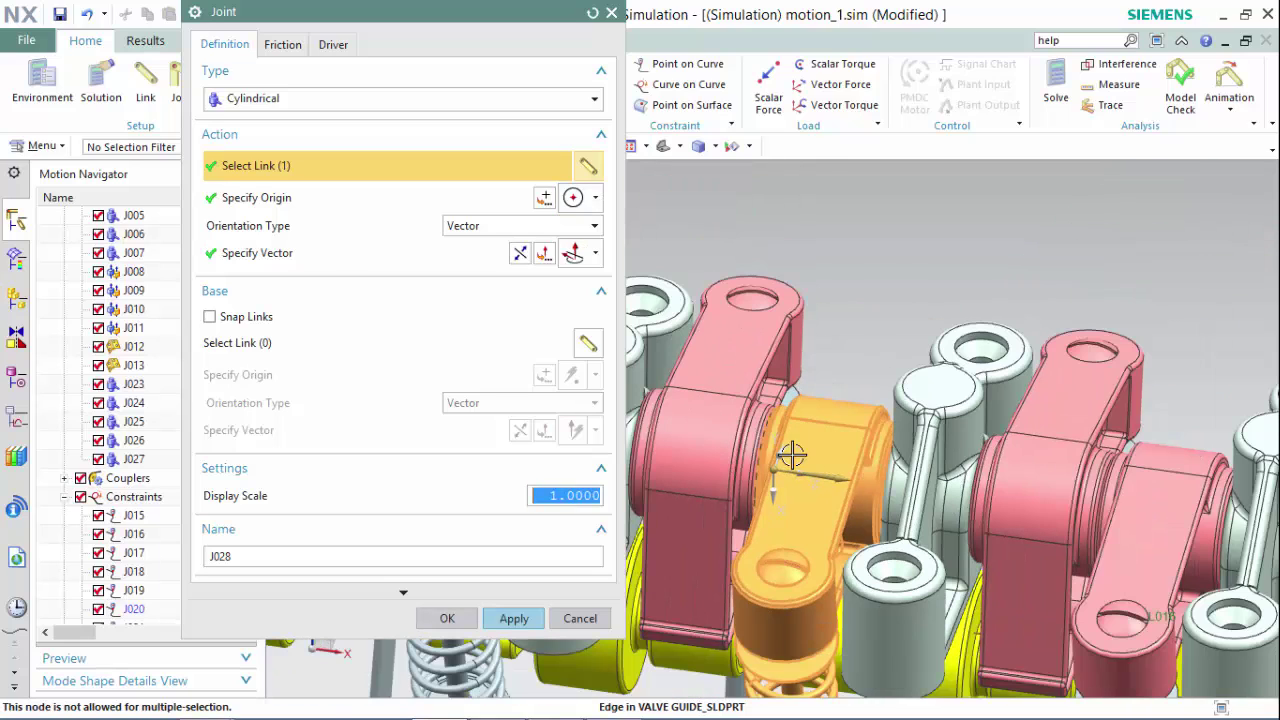
{"action": "left_click", "coordinate": [349, 261]}
{"action": "middle_click_drag", "start_coordinate": [655, 398], "coordinate": [986, 397]}
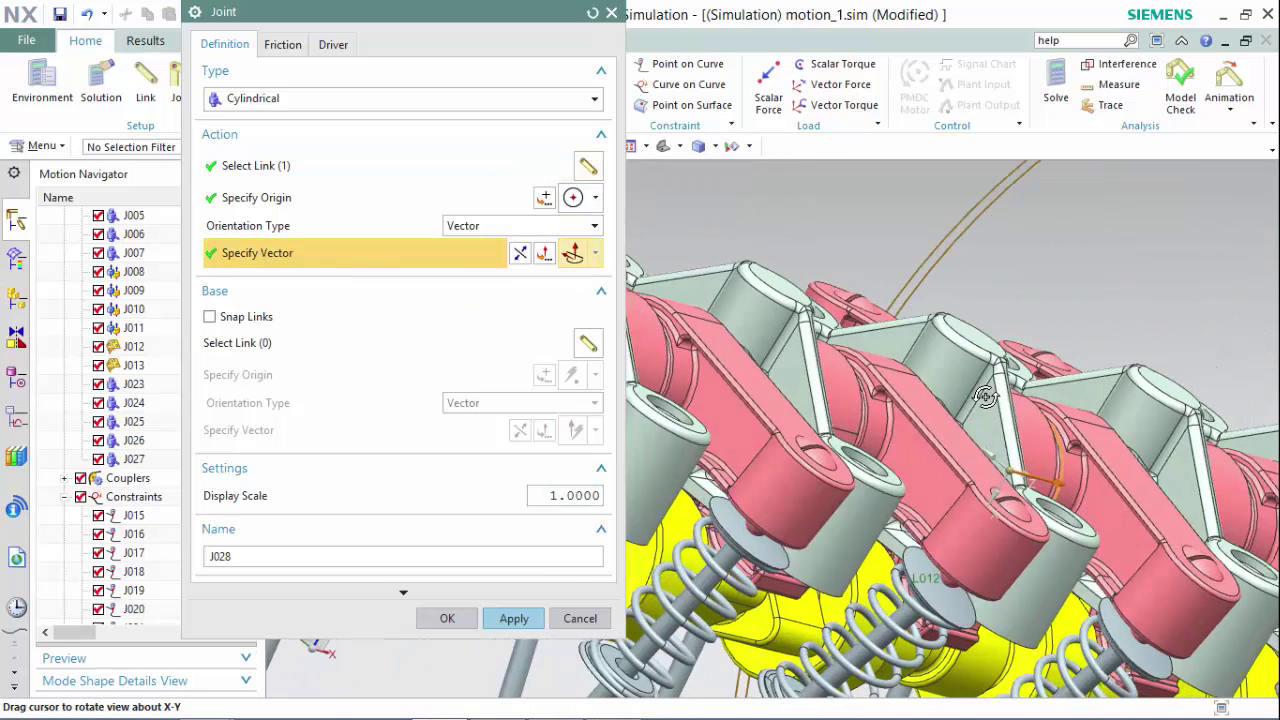
- Set the rocker shaft as the base link of the sixth rocker arm's joint, leaving Snap Links off, and create the joint
{"action": "left_click", "coordinate": [269, 321]}
{"action": "left_click", "coordinate": [265, 322]}
{"action": "left_click", "coordinate": [265, 336]}
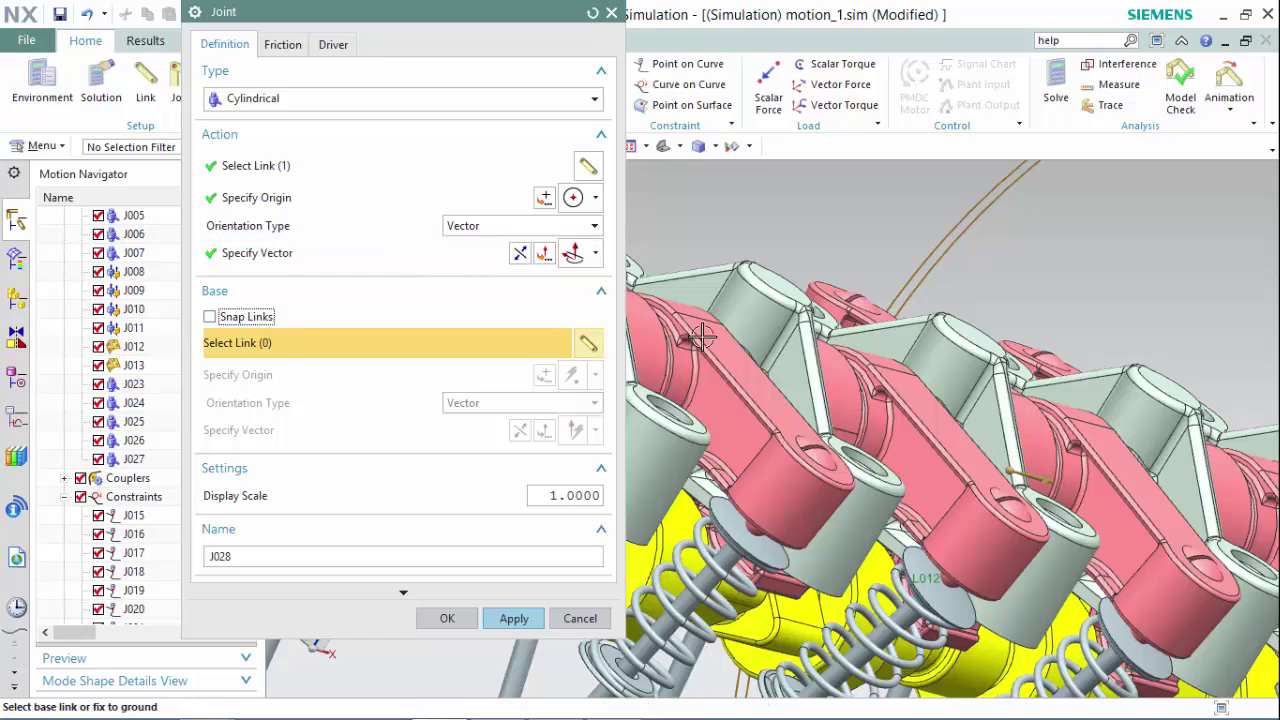
{"action": "middle_click_drag", "start_coordinate": [706, 399], "coordinate": [469, 511], "text": "shift"}
{"action": "left_click", "coordinate": [771, 331]}
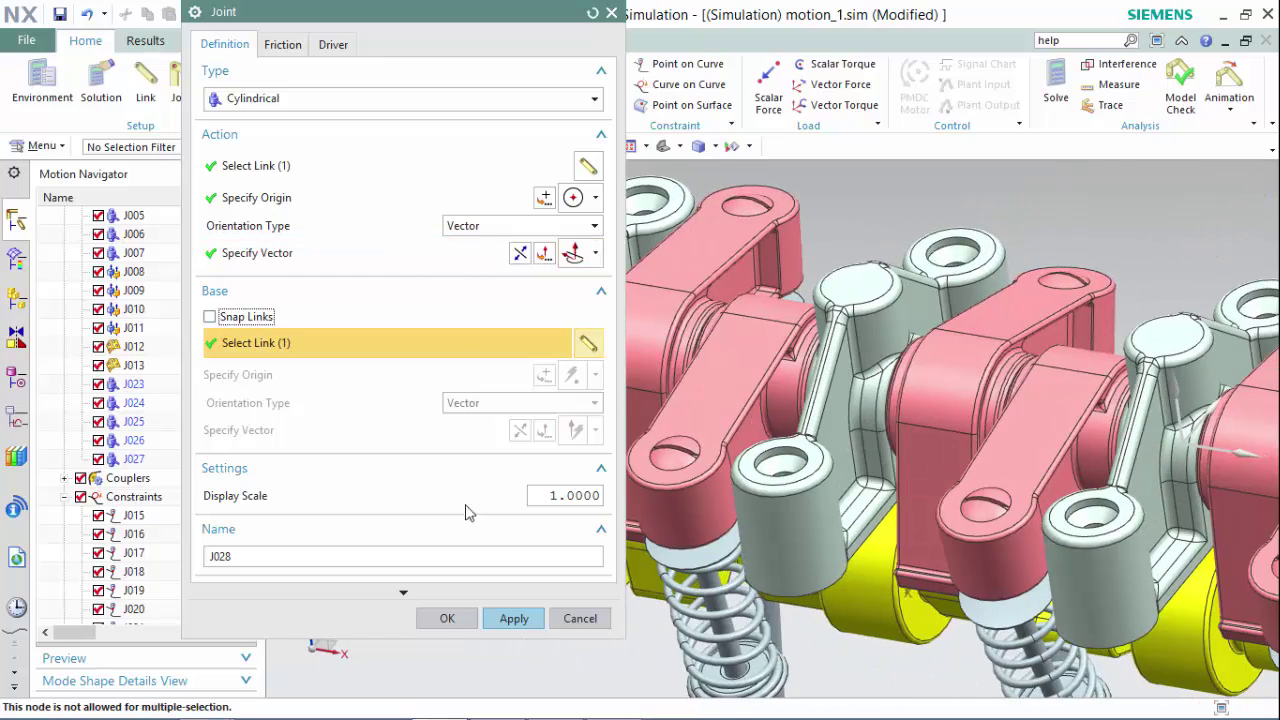
{"action": "middle_click_drag", "start_coordinate": [700, 500], "coordinate": [849, 436]}
{"action": "left_click", "coordinate": [514, 618]}
{"action": "scroll", "coordinate": [943, 508], "scroll_direction": "down", "scroll_amount": 3}
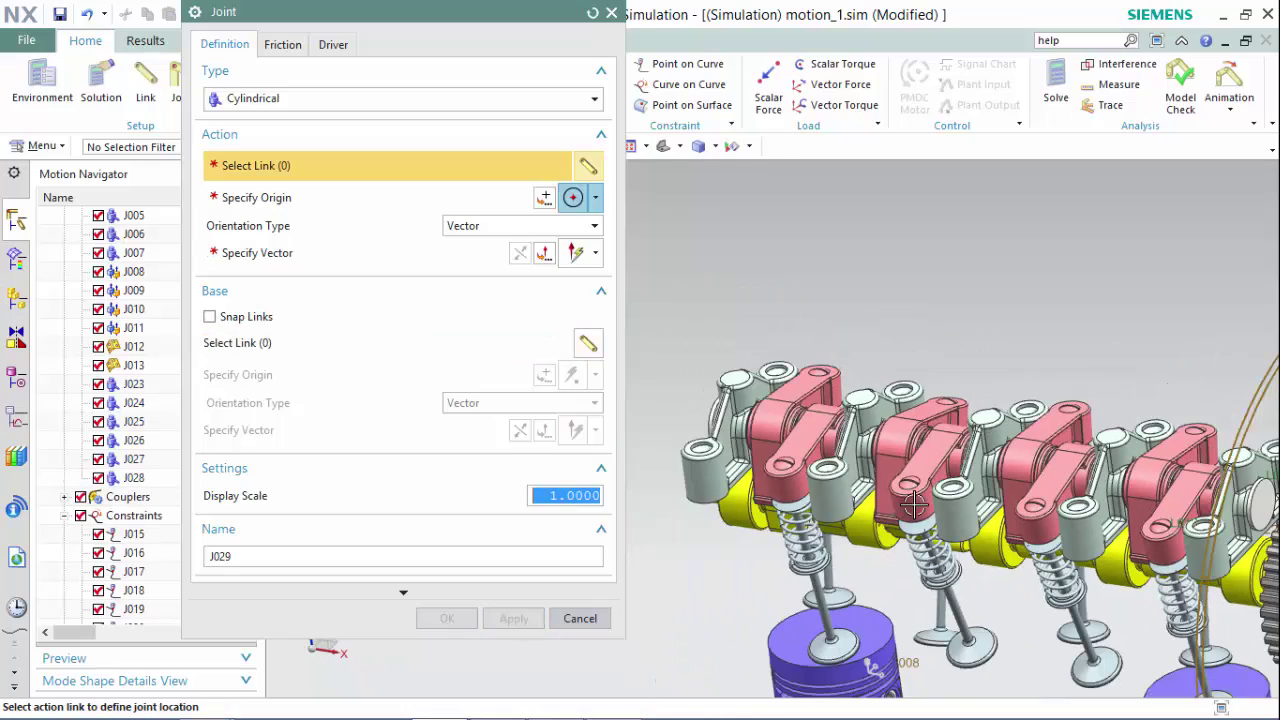
- Start a cylindrical joint on the seventh rocker arm, using its circular hub edge for the arc-centre origin and vector
{"action": "middle_click_drag", "start_coordinate": [976, 505], "coordinate": [925, 415], "text": "shift"}
{"action": "left_click", "coordinate": [925, 413]}
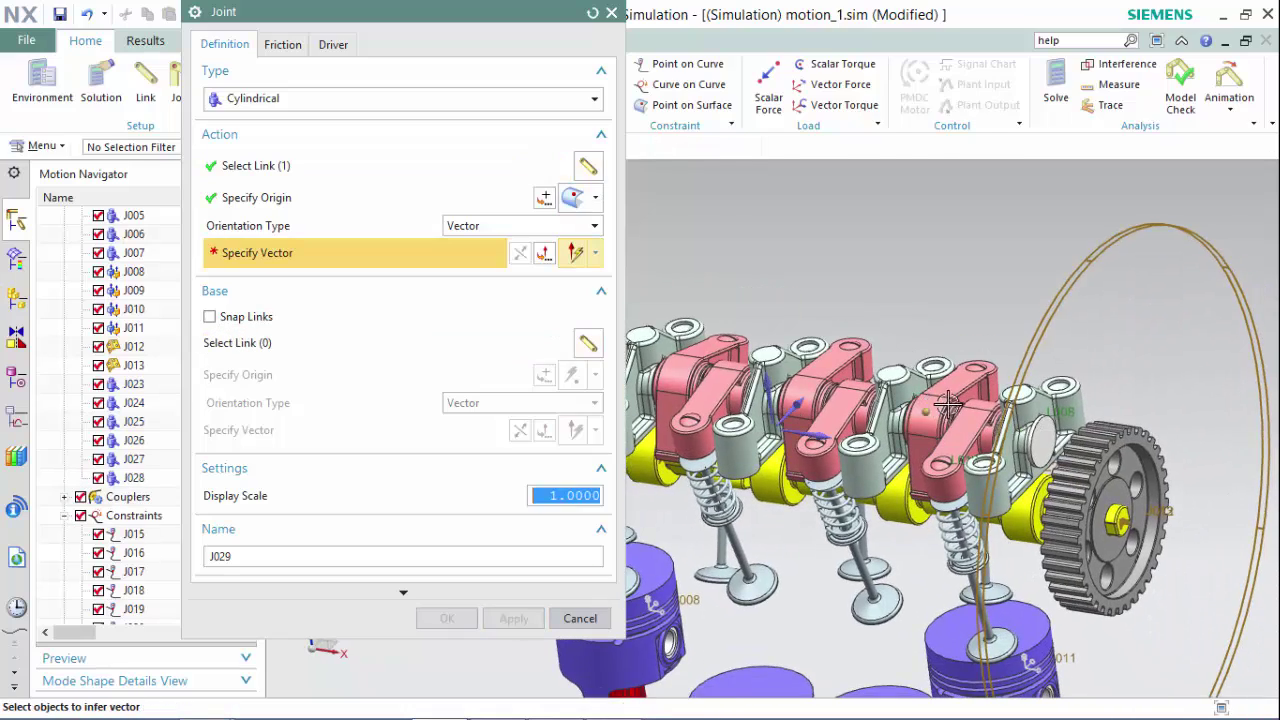
{"action": "scroll", "coordinate": [912, 427], "scroll_direction": "up", "scroll_amount": 5}
{"action": "left_click", "coordinate": [270, 199]}
{"action": "scroll", "coordinate": [960, 390], "scroll_direction": "up", "scroll_amount": 5}
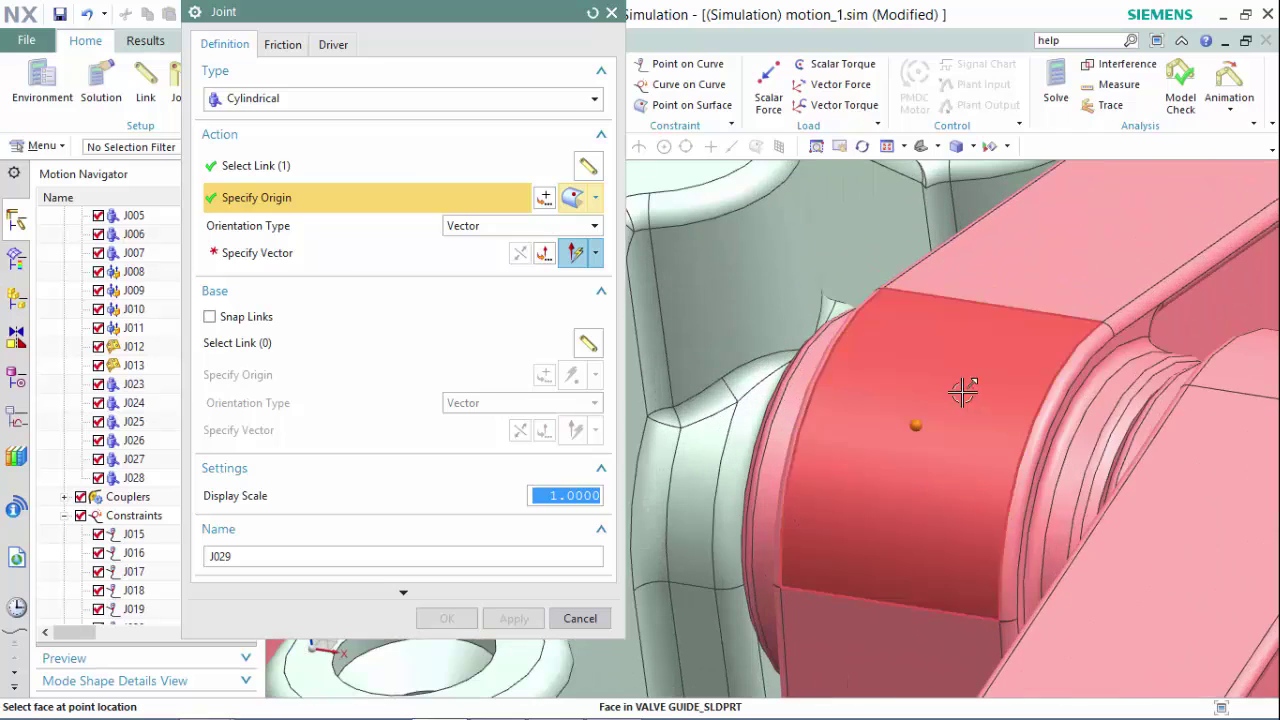
{"action": "left_click", "coordinate": [595, 197]}
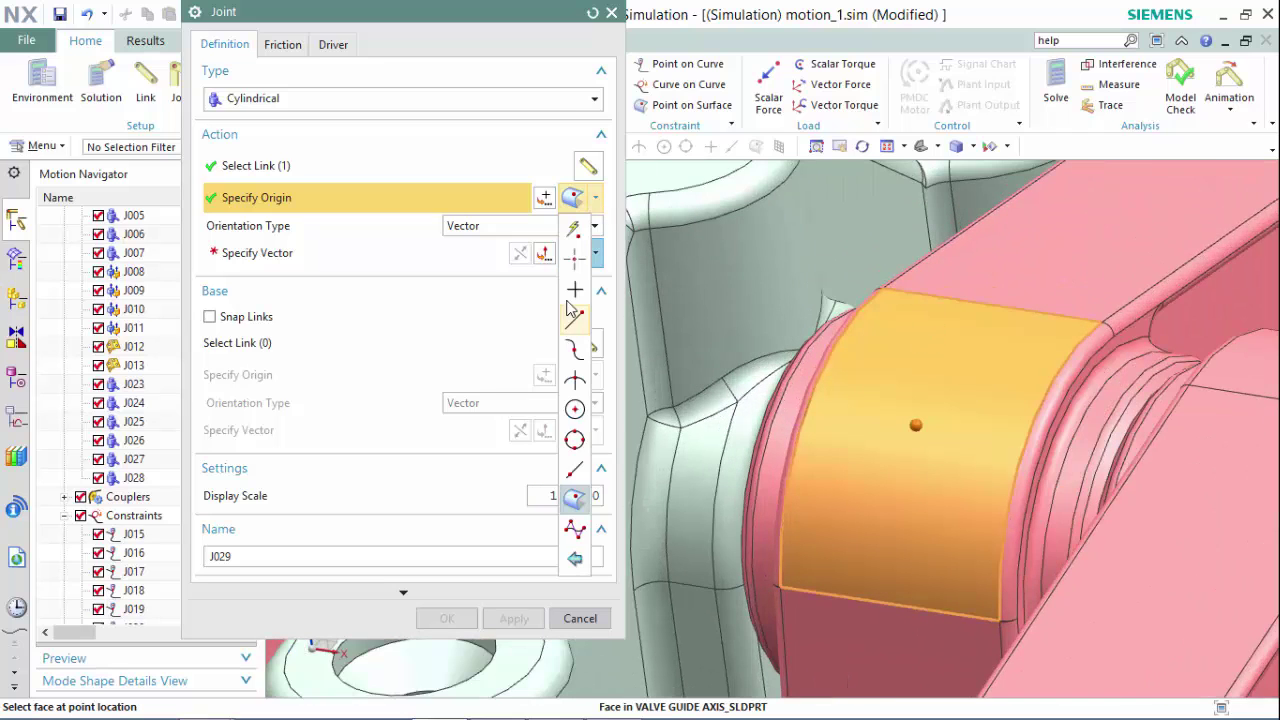
{"action": "left_click", "coordinate": [574, 410]}
{"action": "left_click", "coordinate": [1084, 415]}
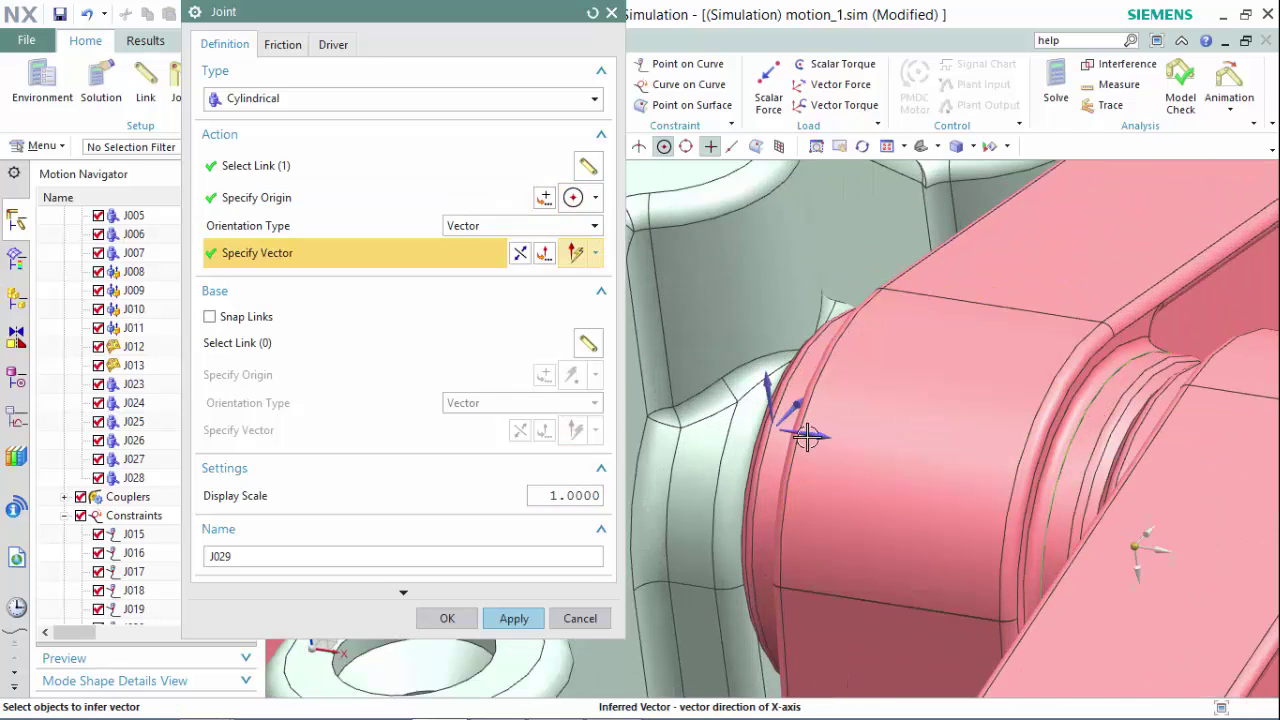
- Set the rocker shaft as the base link of the seventh rocker arm's joint, leaving Snap Links off, and create the joint
{"action": "scroll", "coordinate": [922, 453], "scroll_direction": "down", "scroll_amount": 5}
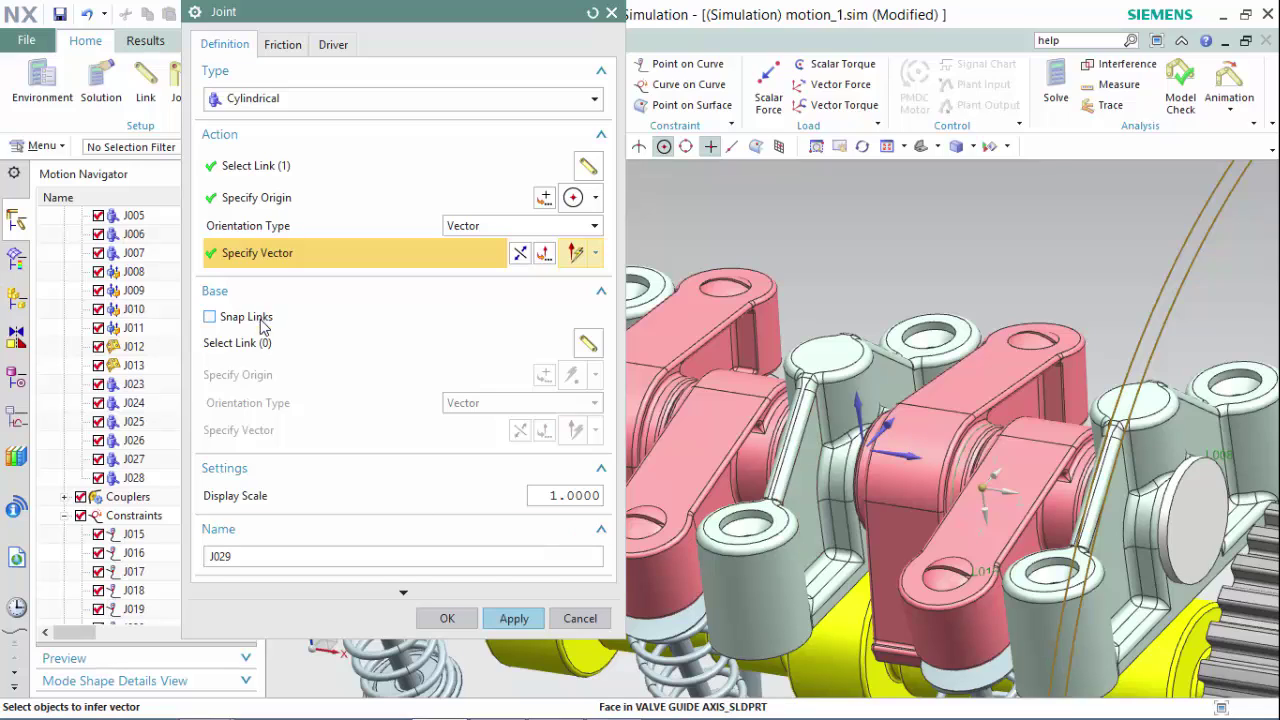
{"action": "left_click", "coordinate": [280, 343]}
{"action": "middle_click_drag", "start_coordinate": [783, 423], "coordinate": [740, 322]}
{"action": "left_click", "coordinate": [740, 322]}
{"action": "left_click", "coordinate": [514, 618]}
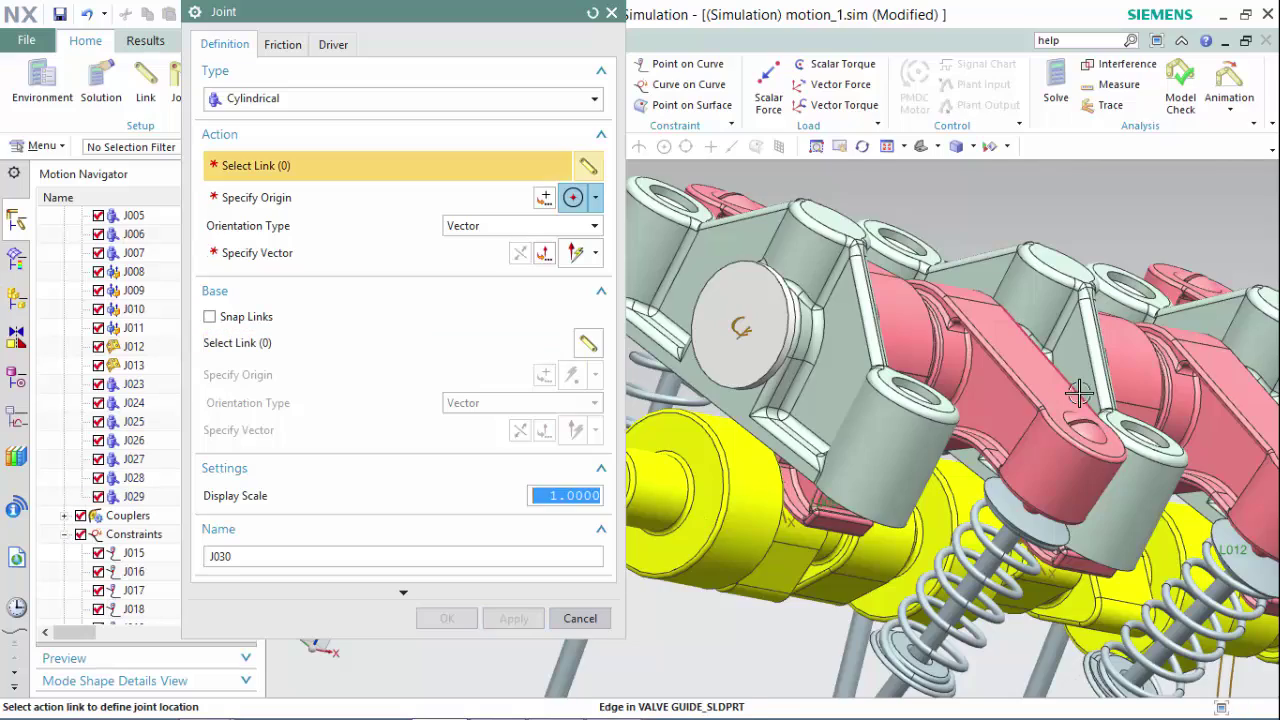
- Start a cylindrical joint on the eighth rocker arm, nearest the cam gear, using circular hub edges for the arc-centre origin and vector
{"action": "scroll", "coordinate": [1079, 393], "scroll_direction": "down", "scroll_amount": 3}
{"action": "middle_click_drag", "start_coordinate": [1129, 378], "coordinate": [764, 355], "text": "shift"}
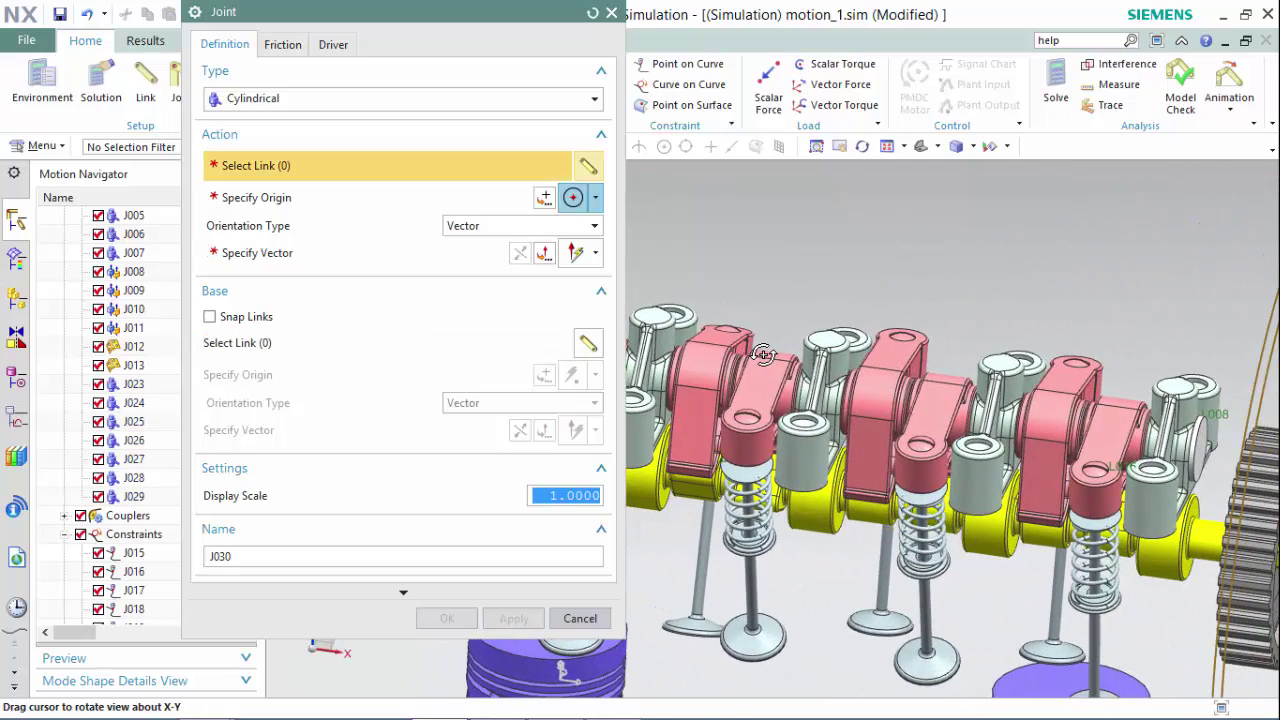
{"action": "left_click", "coordinate": [1113, 430]}
{"action": "middle_click_drag", "start_coordinate": [1113, 430], "coordinate": [1017, 430], "text": "shift"}
{"action": "left_click", "coordinate": [378, 200]}
{"action": "left_click", "coordinate": [593, 200]}
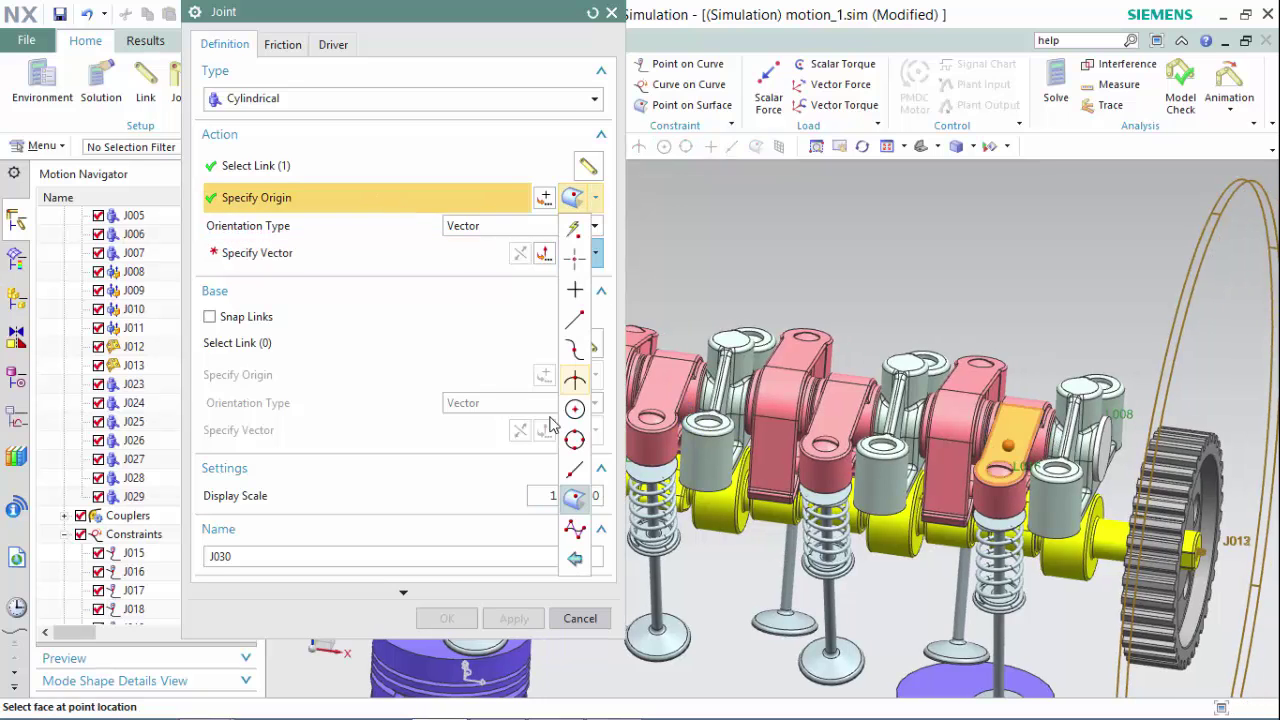
{"action": "left_click", "coordinate": [574, 409]}
{"action": "scroll", "coordinate": [961, 419], "scroll_direction": "up", "scroll_amount": 5}
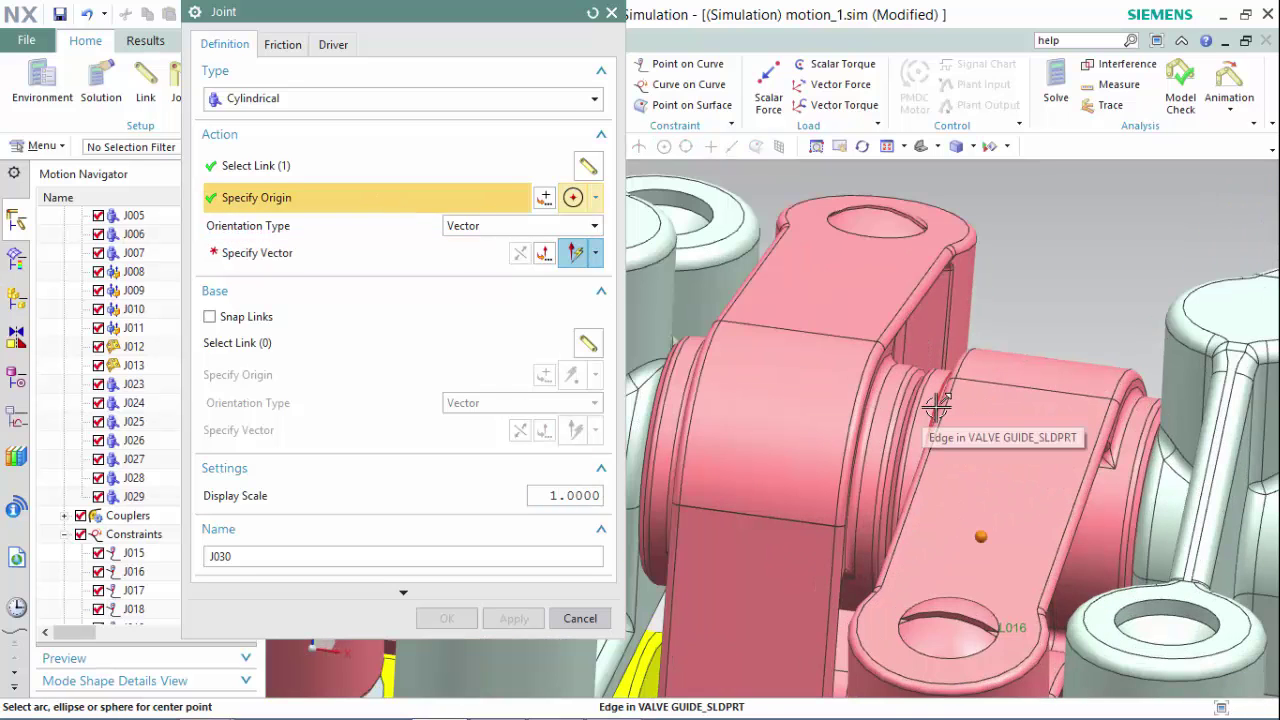
{"action": "left_click", "coordinate": [937, 406]}
{"action": "left_click", "coordinate": [820, 432]}
- Set the rocker shaft as the base link of the eighth rocker arm's joint, create it and finish adding joints
{"action": "scroll", "coordinate": [820, 432], "scroll_direction": "down", "scroll_amount": 5}
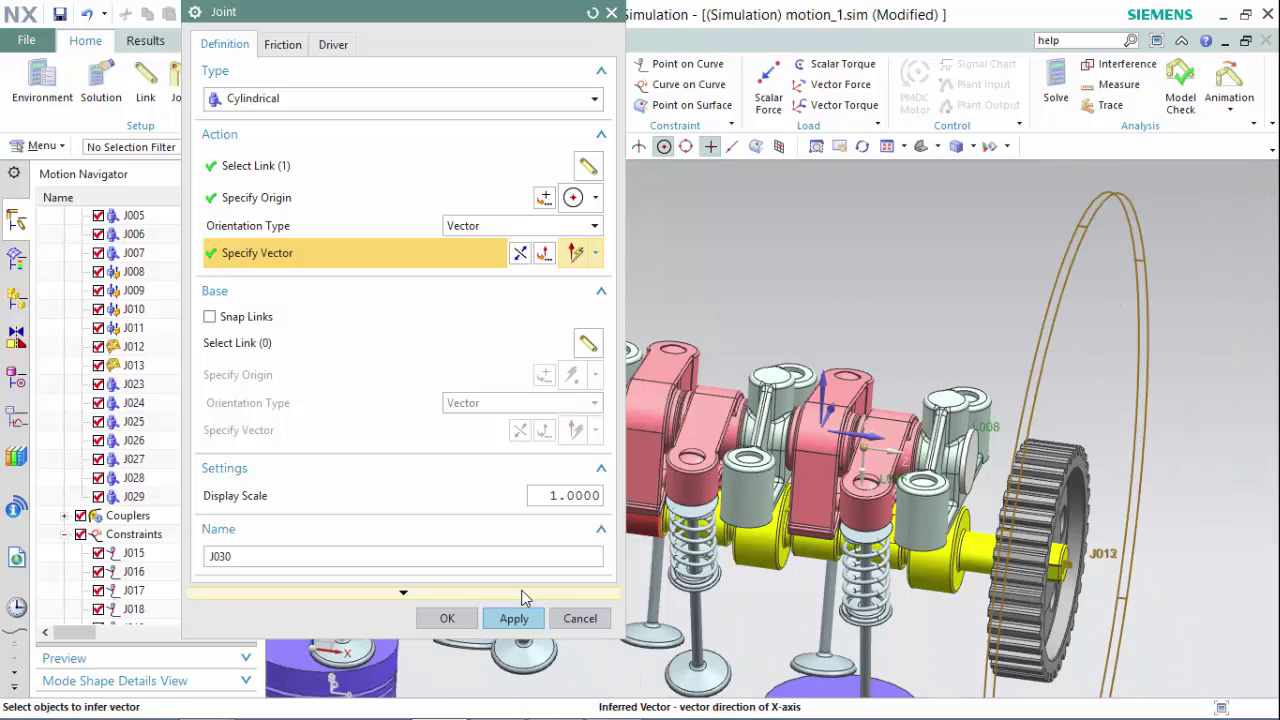
{"action": "left_click", "coordinate": [280, 342]}
{"action": "left_click", "coordinate": [964, 466]}
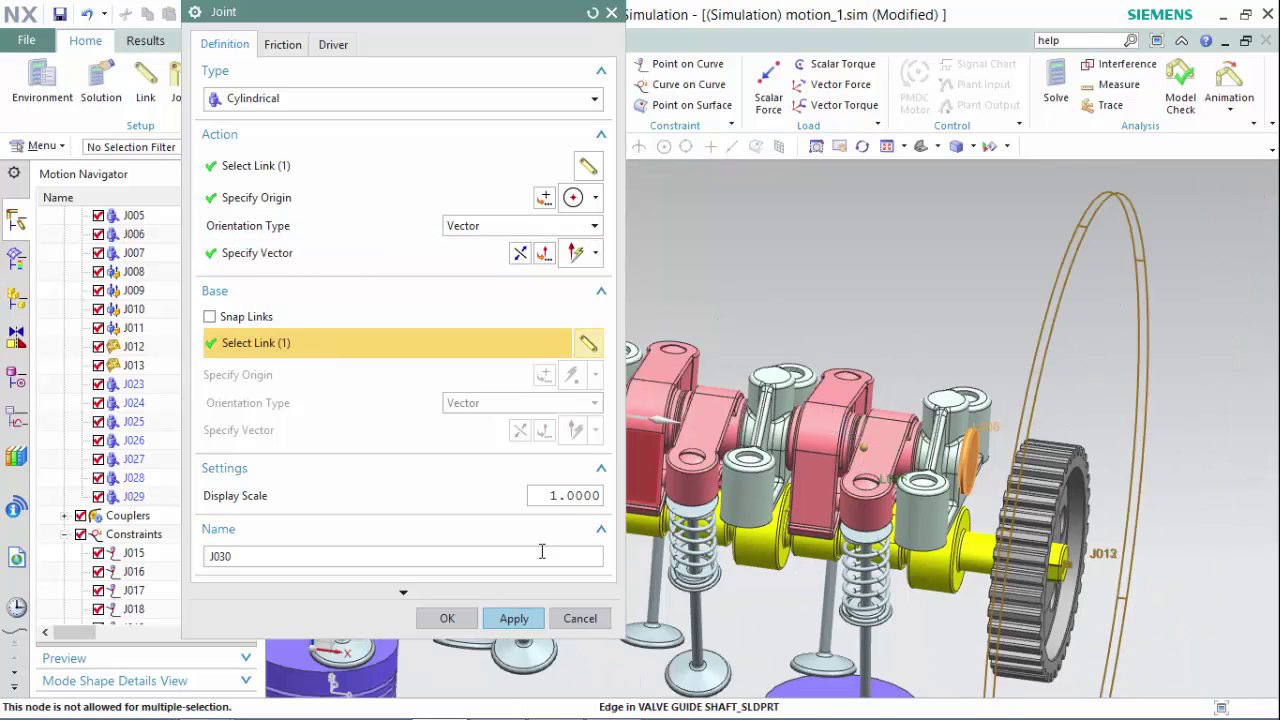
{"action": "left_click", "coordinate": [447, 619]}
{"action": "key", "text": "ctrl+f"}
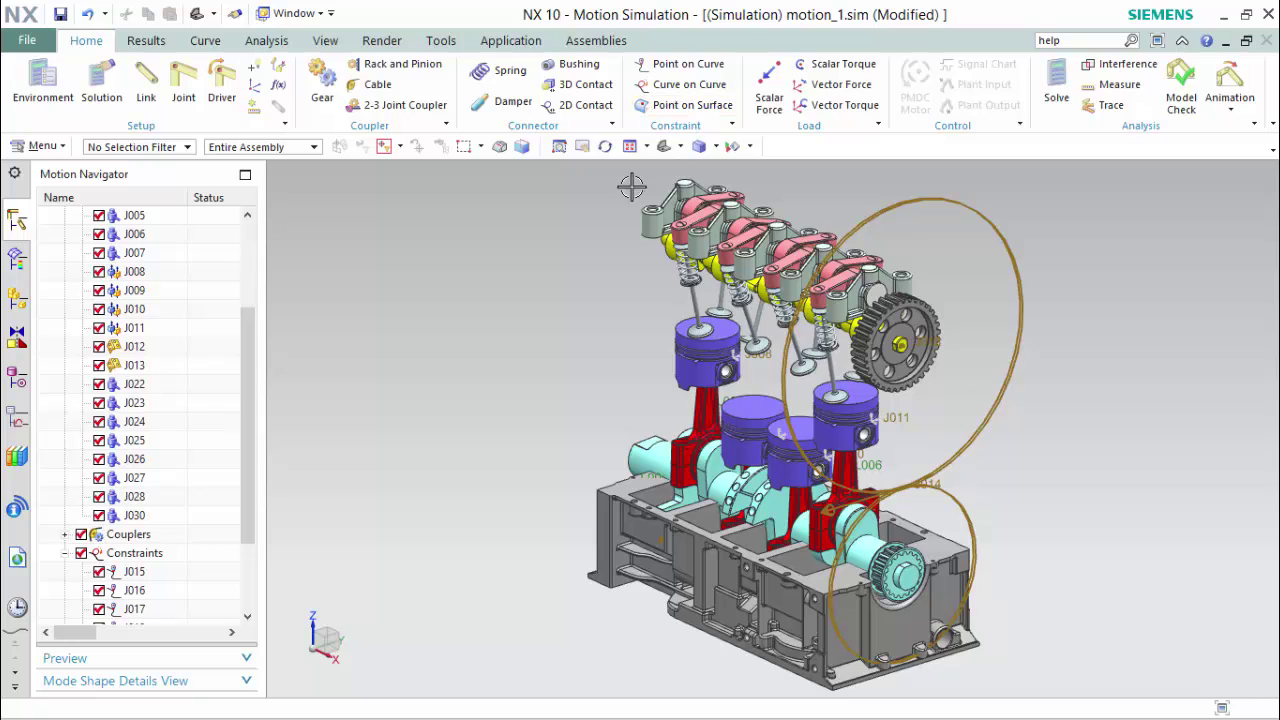
- Solve the active motion solution Solution_1 and dismiss the redundant constraint report
{"action": "middle_click_drag", "start_coordinate": [631, 187], "coordinate": [568, 264]}
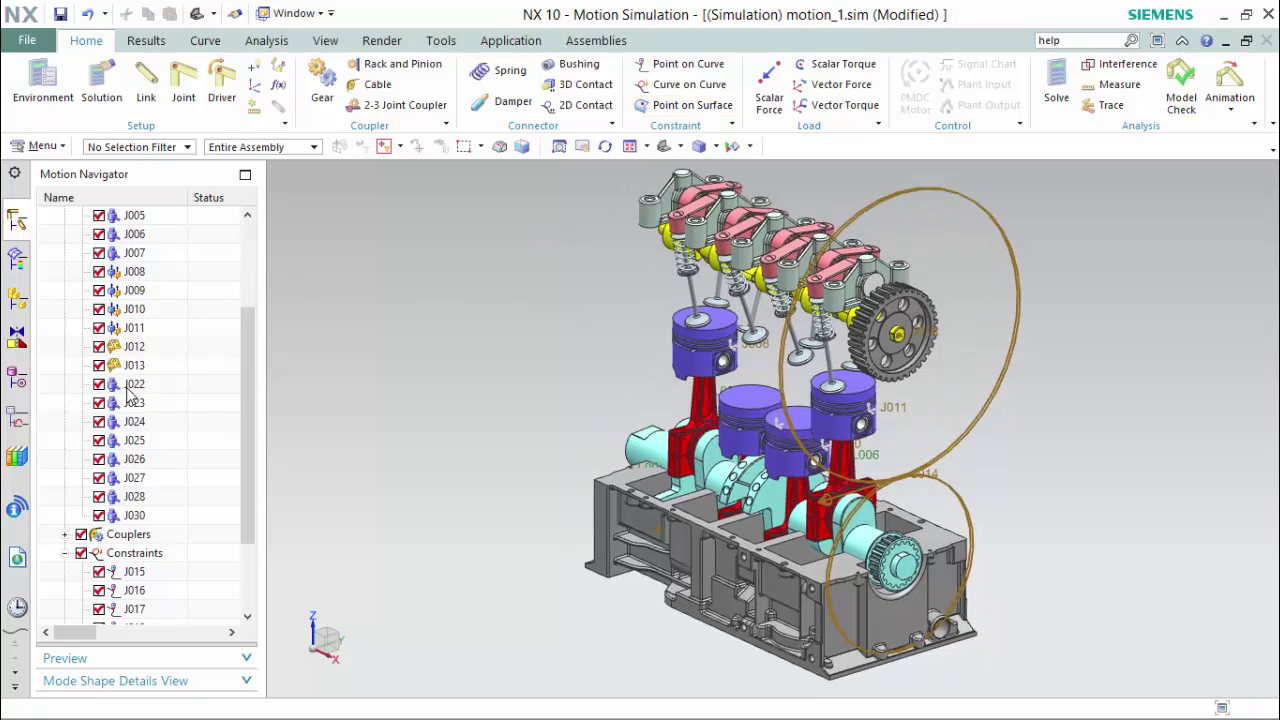
{"action": "scroll", "coordinate": [130, 398], "scroll_direction": "down", "scroll_amount": 2}
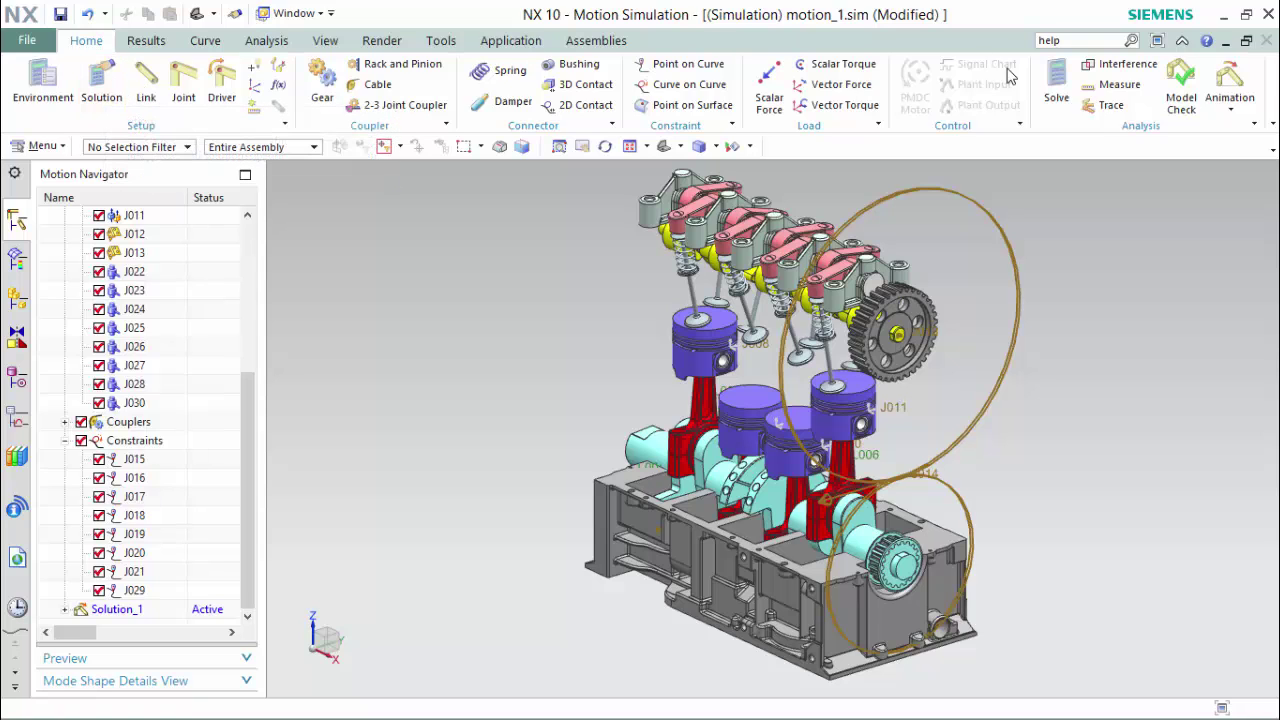
{"action": "left_click", "coordinate": [1057, 80]}
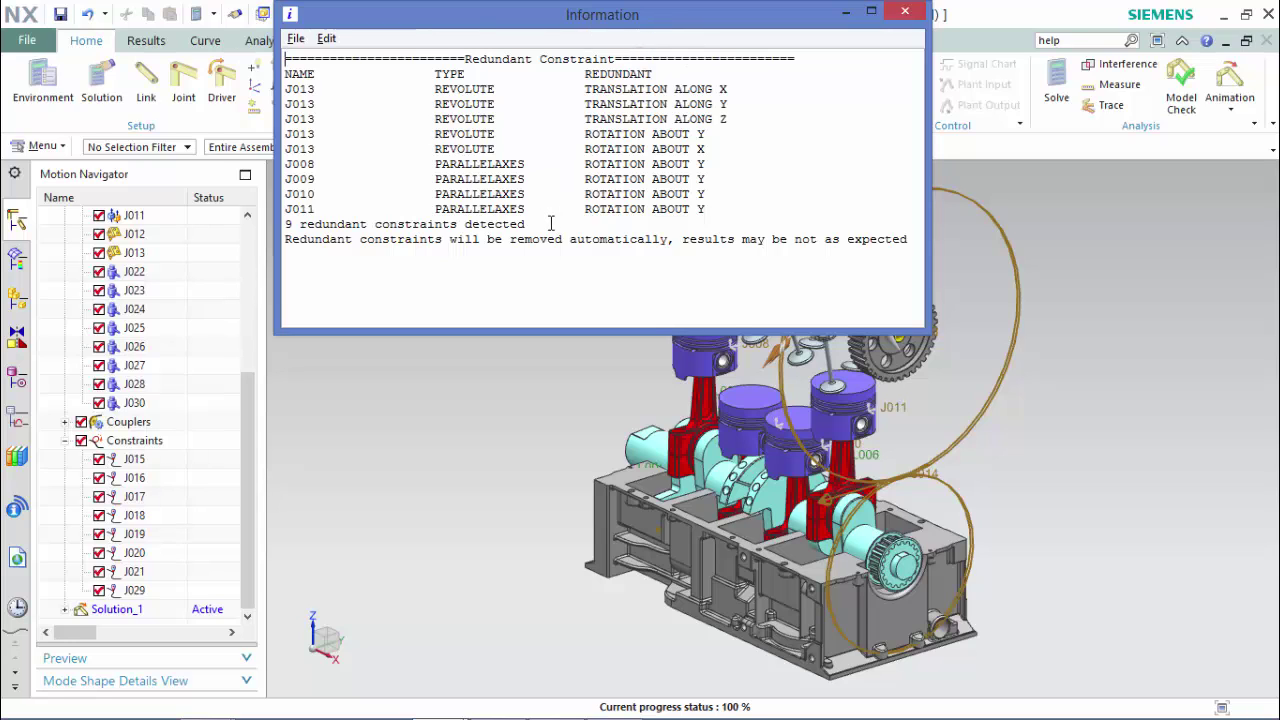
{"action": "key", "text": "alt+F4"}
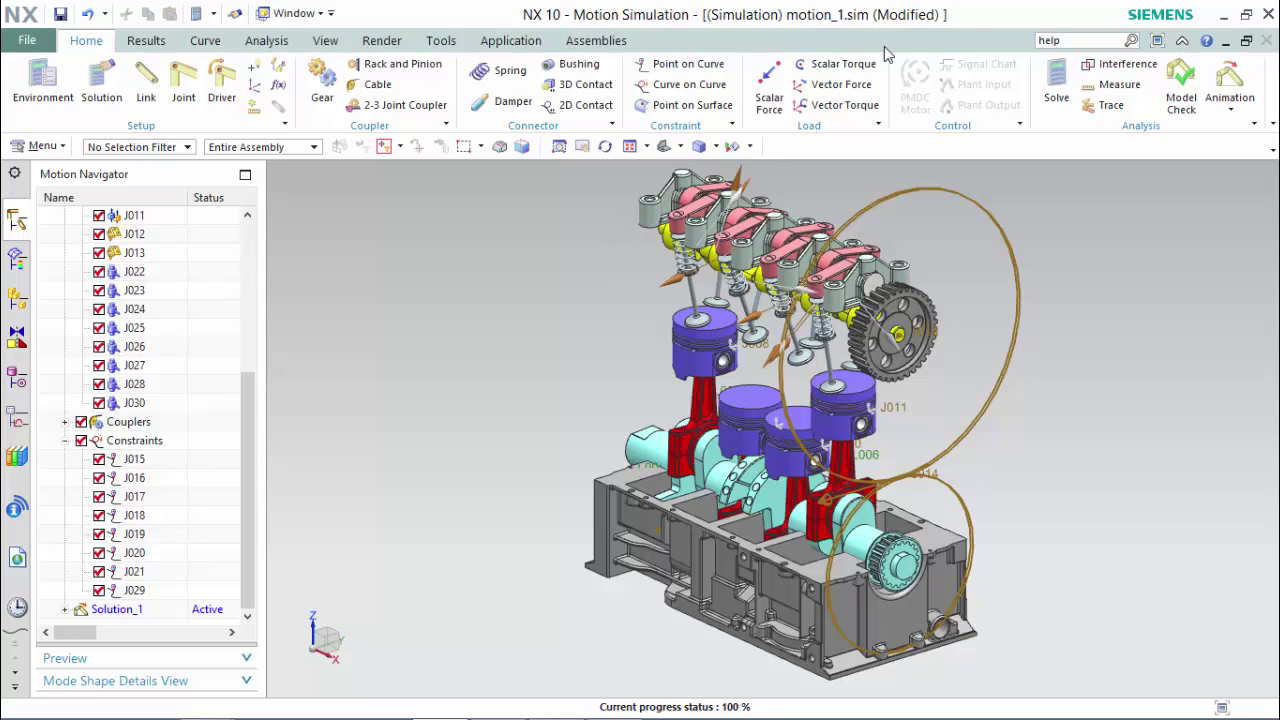
- Play the solved engine animation from front and oblique views, try an animation delay of 70, and close the animation controls
{"action": "left_click", "coordinate": [1231, 85]}
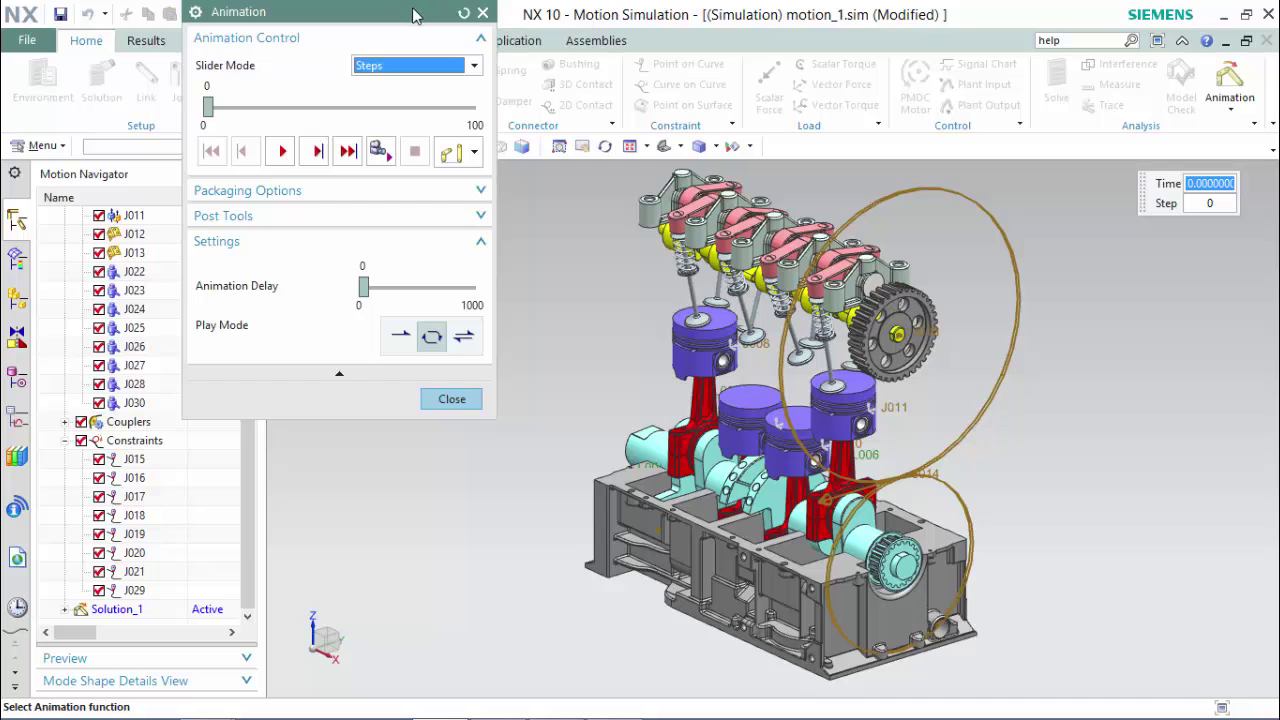
{"action": "left_click_drag", "start_coordinate": [414, 14], "coordinate": [329, 14]}
{"action": "left_click", "coordinate": [196, 155]}
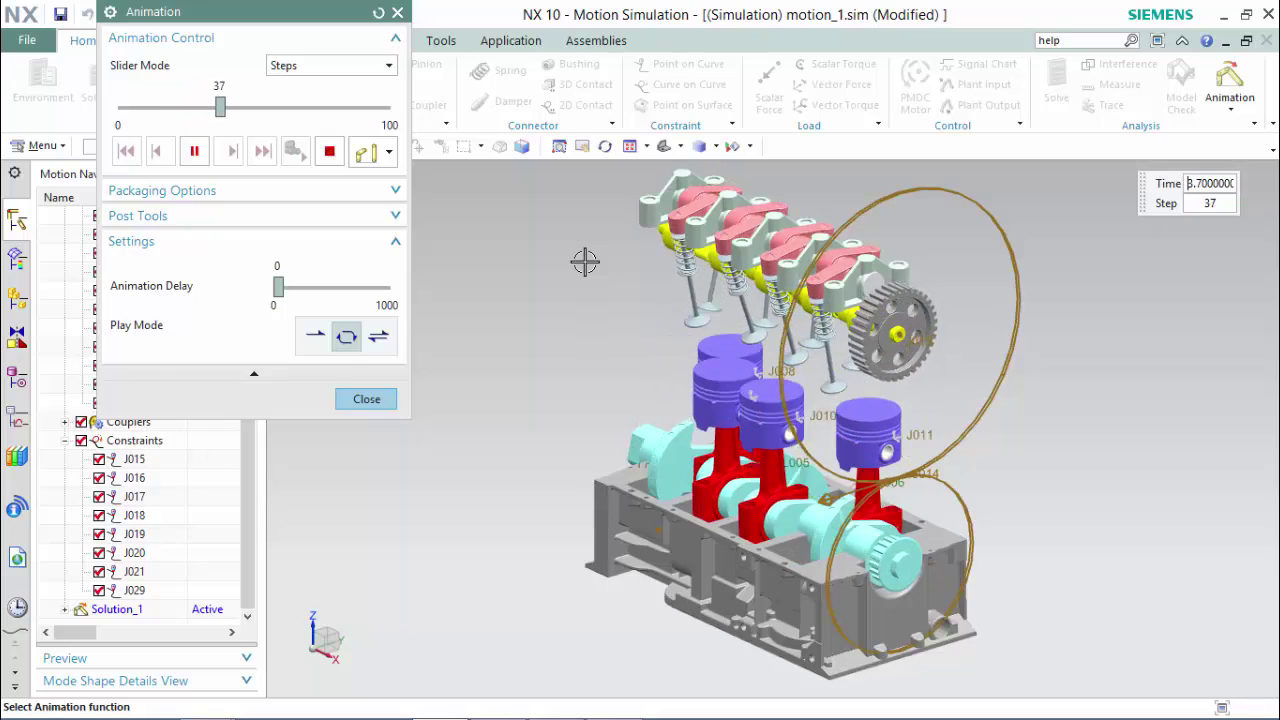
{"action": "key", "text": "ctrl+alt+f"}
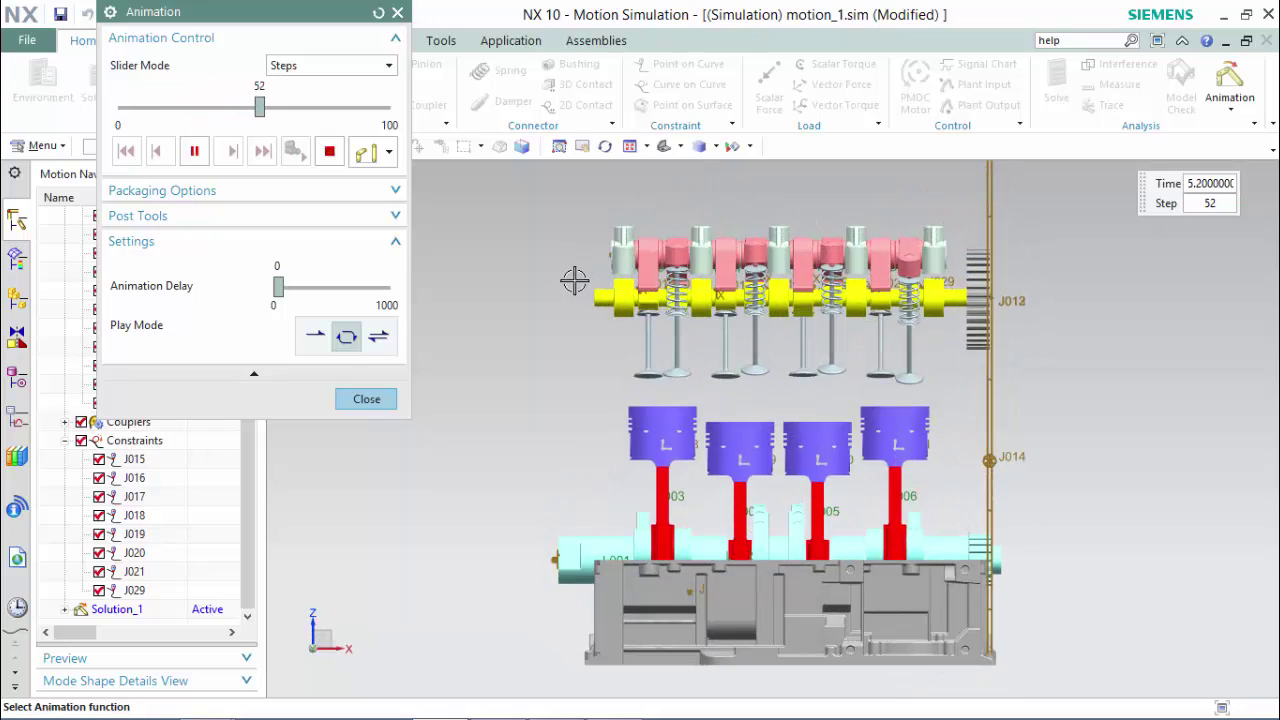
{"action": "middle_click_drag", "start_coordinate": [580, 280], "coordinate": [572, 284]}
{"action": "middle_click_drag", "start_coordinate": [559, 299], "coordinate": [640, 286]}
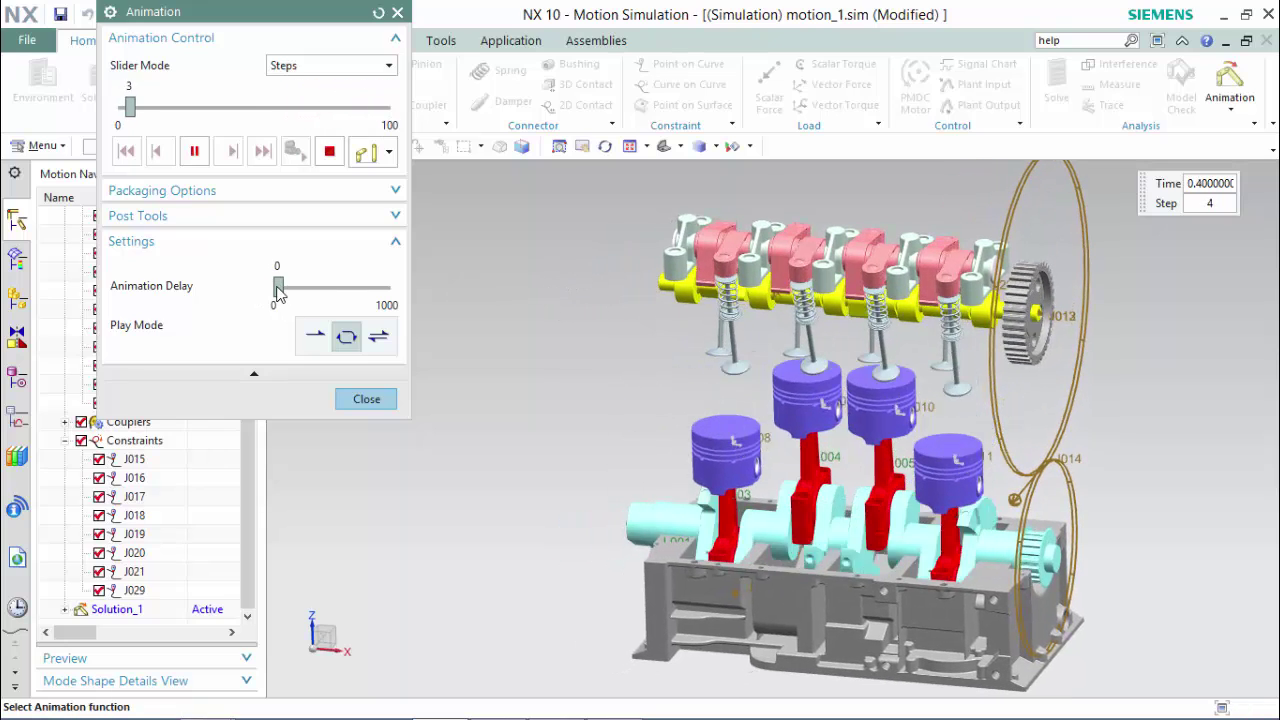
{"action": "left_click_drag", "start_coordinate": [280, 290], "coordinate": [288, 292]}
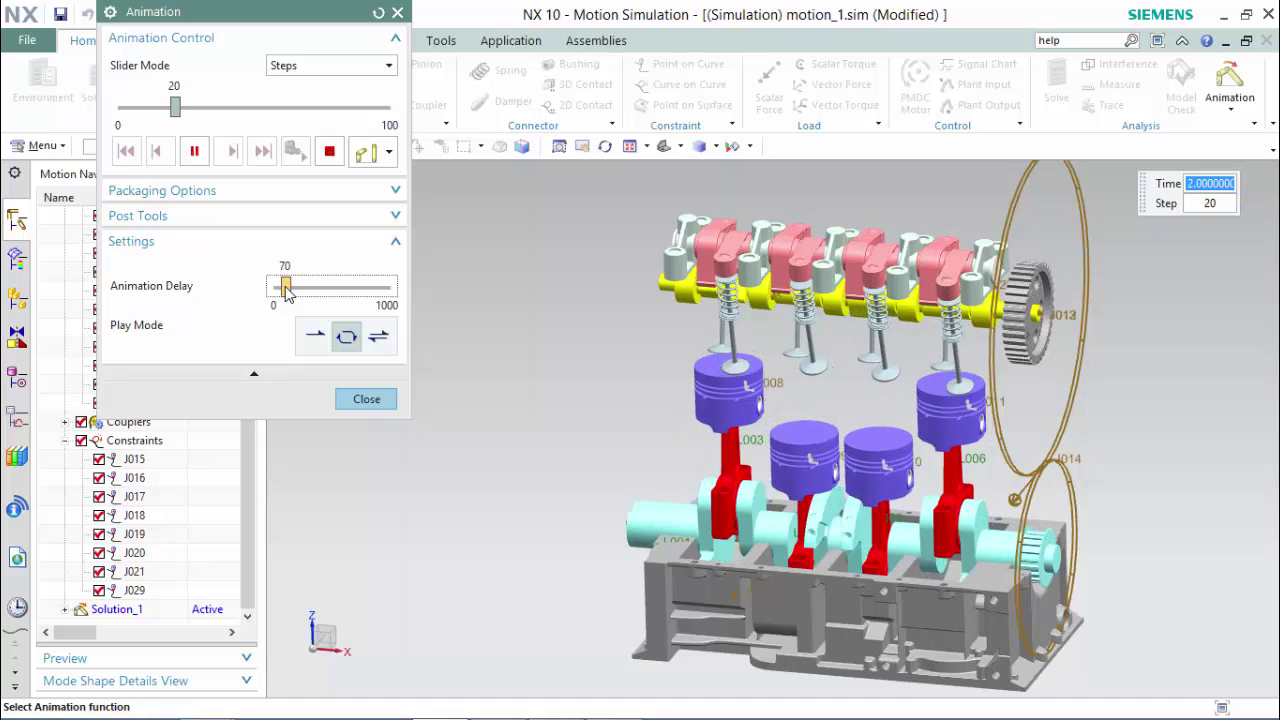
{"action": "left_click", "coordinate": [366, 398]}
- Turn on True Shading for the engine model display
{"action": "right_click", "coordinate": [487, 336]}
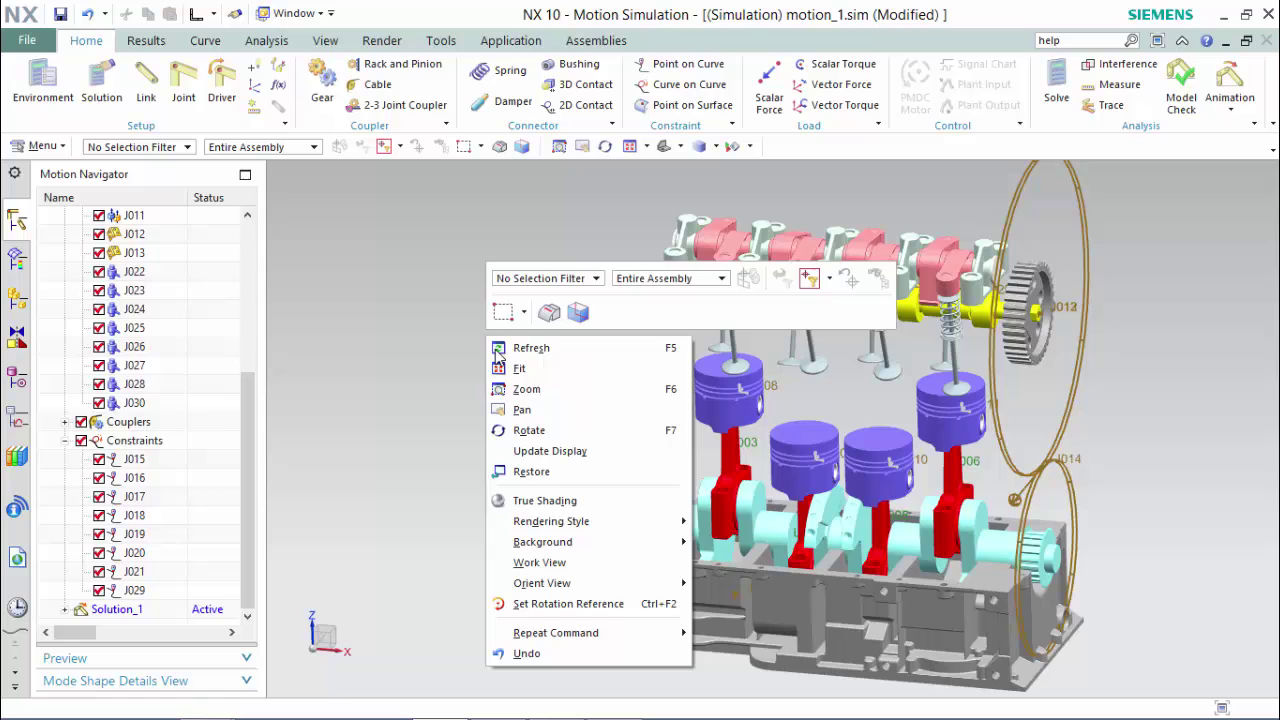
{"action": "left_click", "coordinate": [545, 500]}
{"action": "mouse_move", "coordinate": [571, 506]}
{"action": "middle_mouse_down"}
{"action": "mouse_move", "coordinate": [574, 334]}
{"action": "mouse_move", "coordinate": [600, 383]}
{"action": "middle_mouse_up"}
- Replay the engine animation with the animation delay set to 0, and close the animation controls
{"action": "left_click", "coordinate": [1212, 80]}
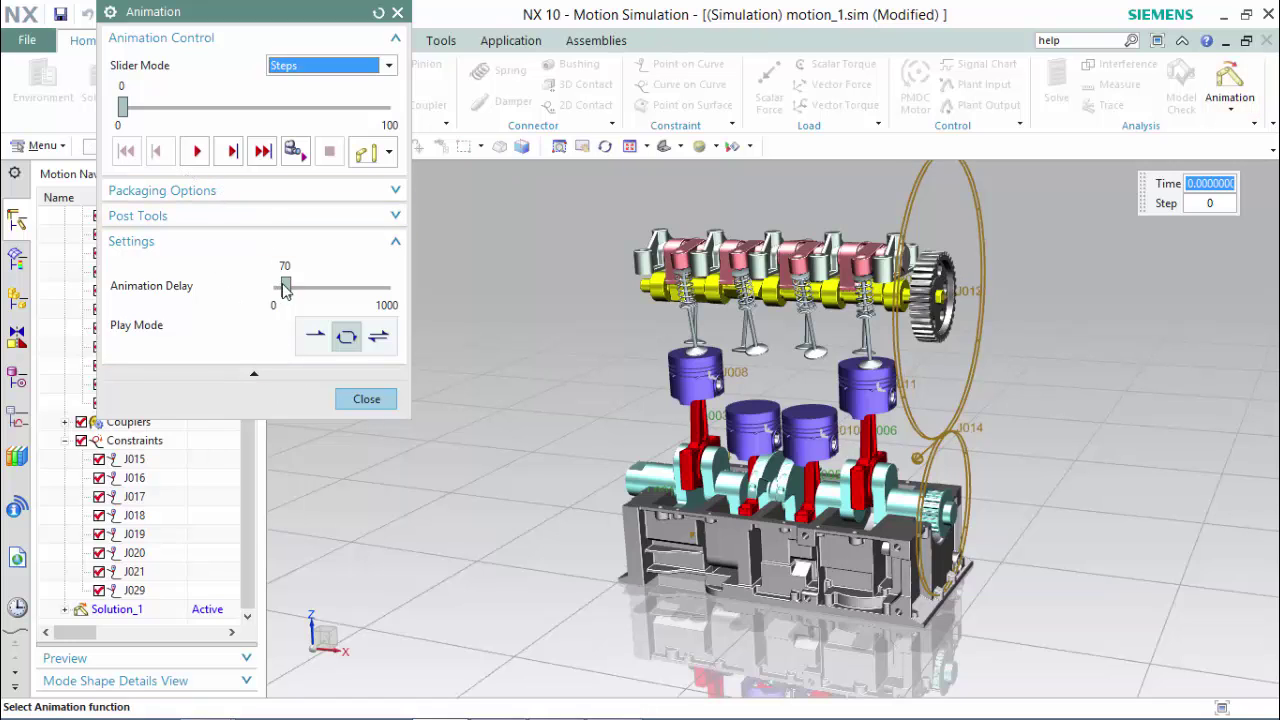
{"action": "left_click_drag", "start_coordinate": [285, 288], "coordinate": [278, 288]}
{"action": "left_click", "coordinate": [197, 151]}
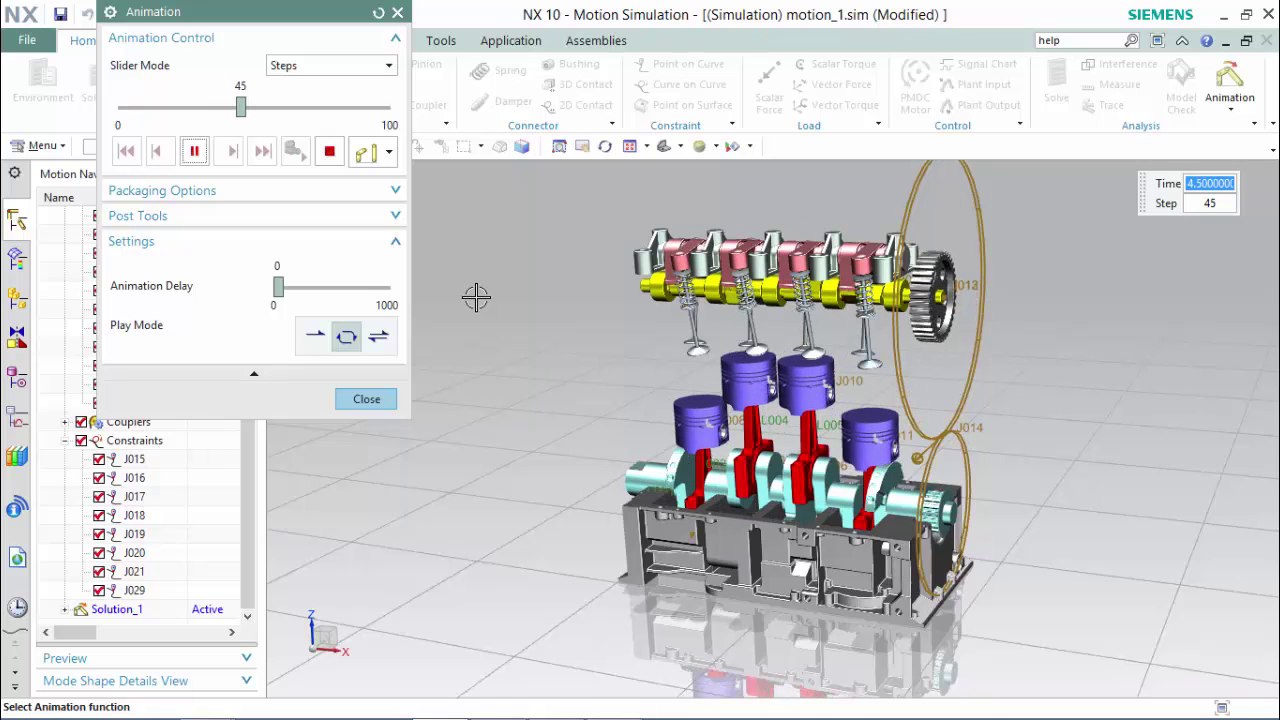
{"action": "key", "text": "Escape"}
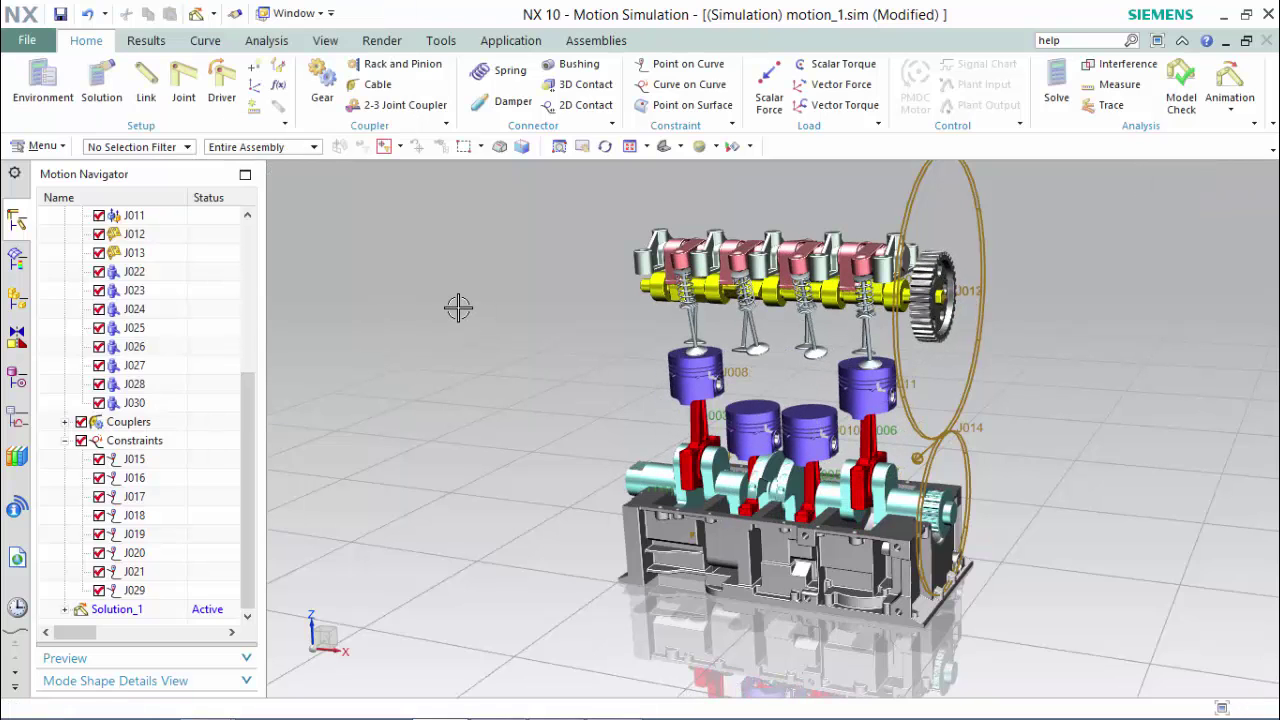
- Switch the model display back to plain shading and examine the running engine animation from several sides, including trimetric and isometric views
{"action": "right_click_drag", "start_coordinate": [458, 308], "coordinate": [500, 292]}
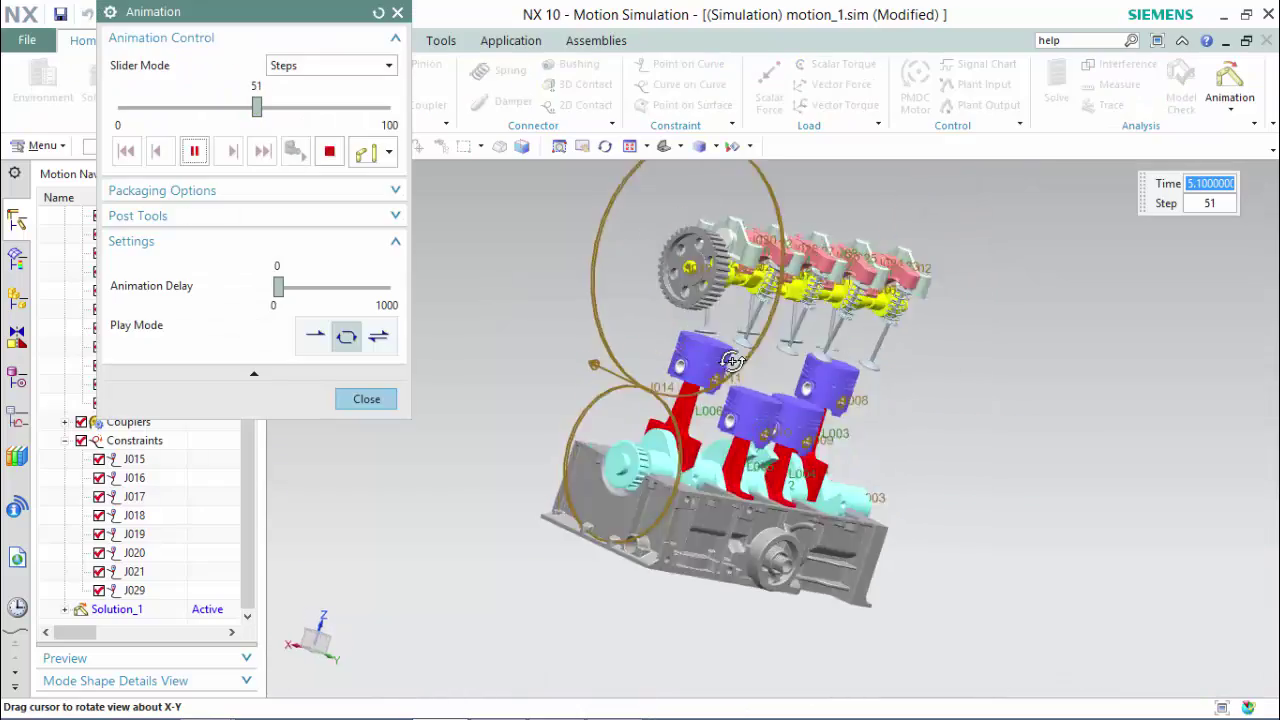
{"action": "mouse_move", "coordinate": [731, 363]}
{"action": "middle_mouse_down"}
{"action": "mouse_move", "coordinate": [855, 462]}
{"action": "mouse_move", "coordinate": [907, 348]}
{"action": "middle_mouse_up"}
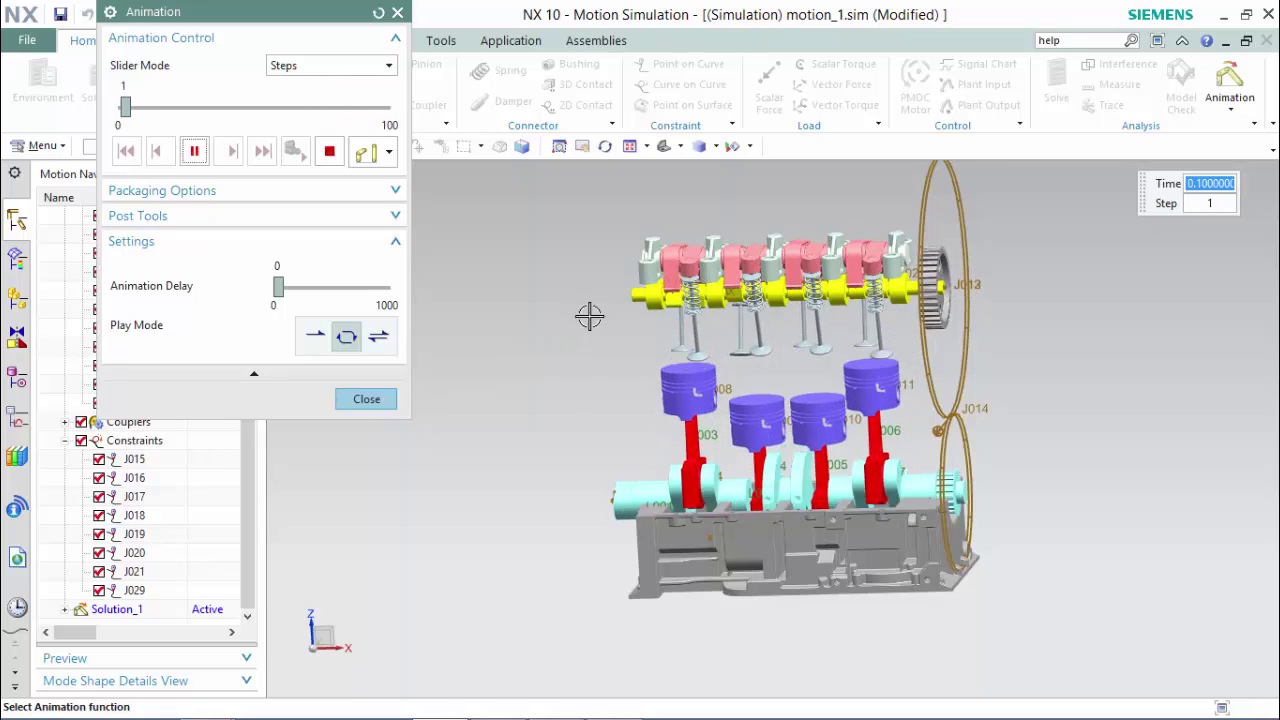
{"action": "mouse_move", "coordinate": [589, 314]}
{"action": "middle_mouse_down"}
{"action": "mouse_move", "coordinate": [558, 323]}
{"action": "mouse_move", "coordinate": [569, 314]}
{"action": "middle_mouse_up"}
{"action": "key", "text": "Home"}
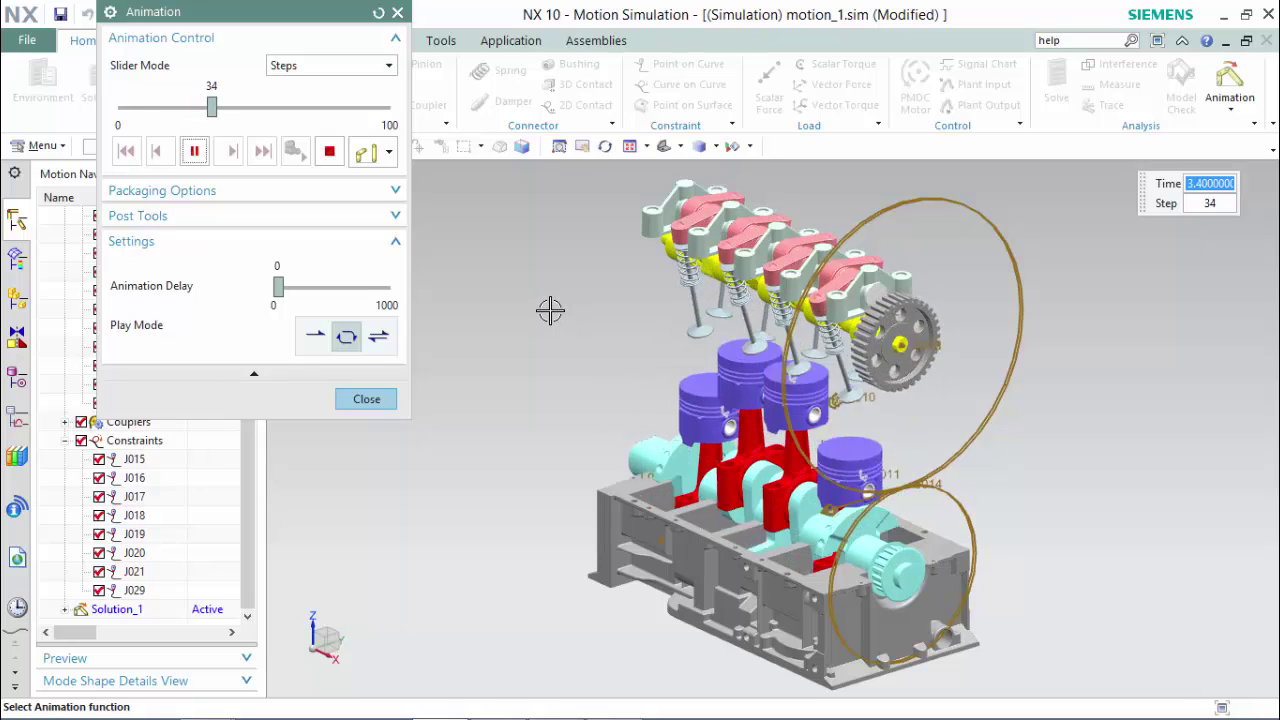
{"action": "key", "text": "End"}
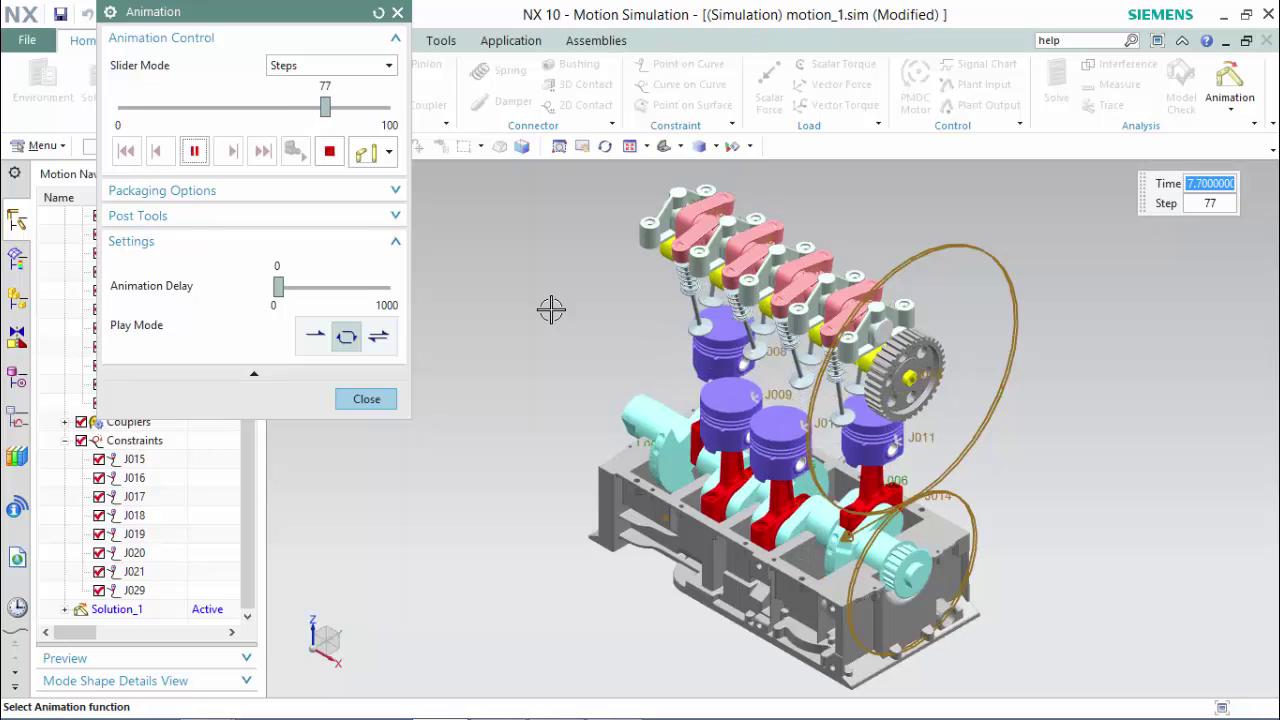
{"action": "key", "text": "F8"}
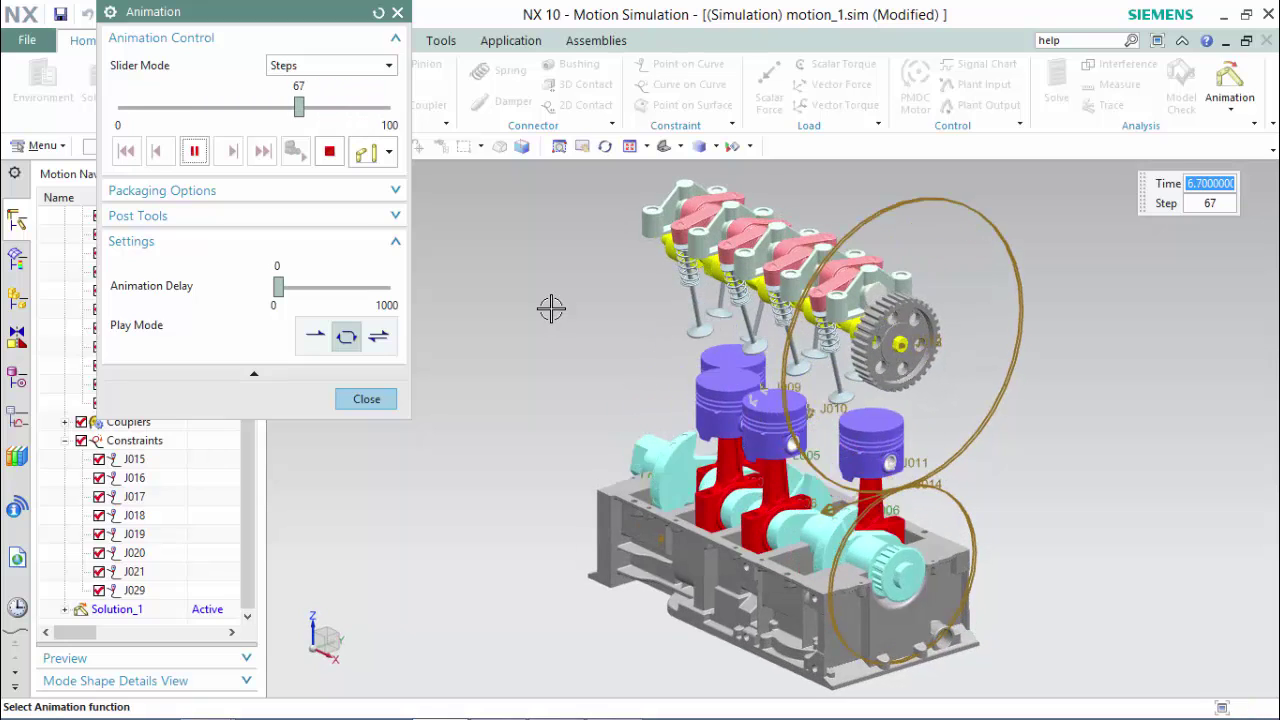